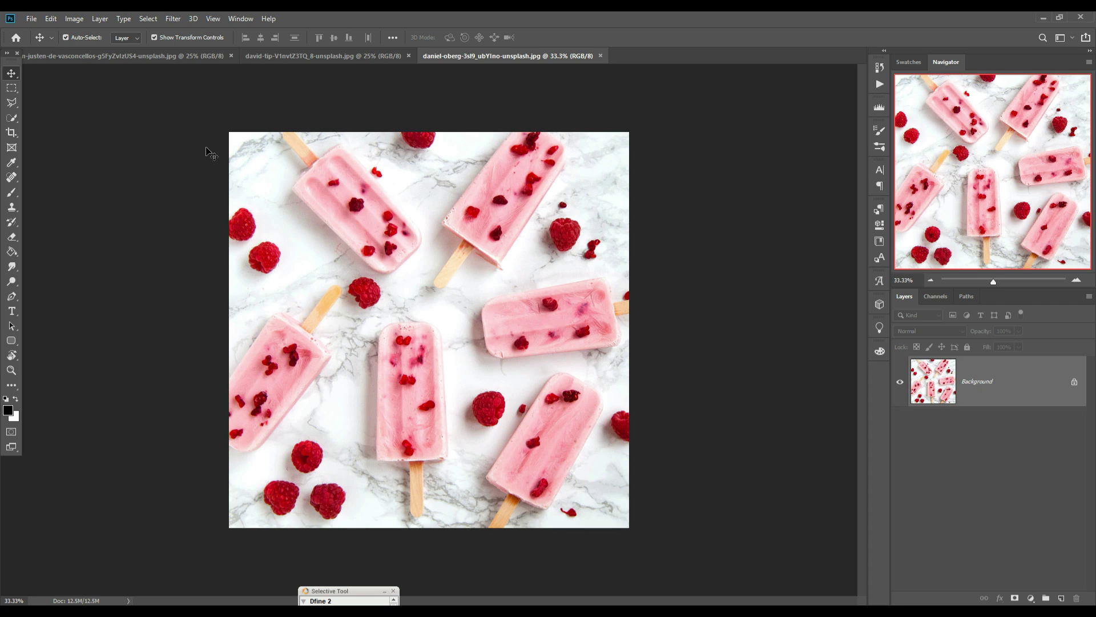
Step: Create a new 3840 x 2160 pixel document at 300 pixels/inch in RGB with a white background
click(31, 19)
click(35, 30)
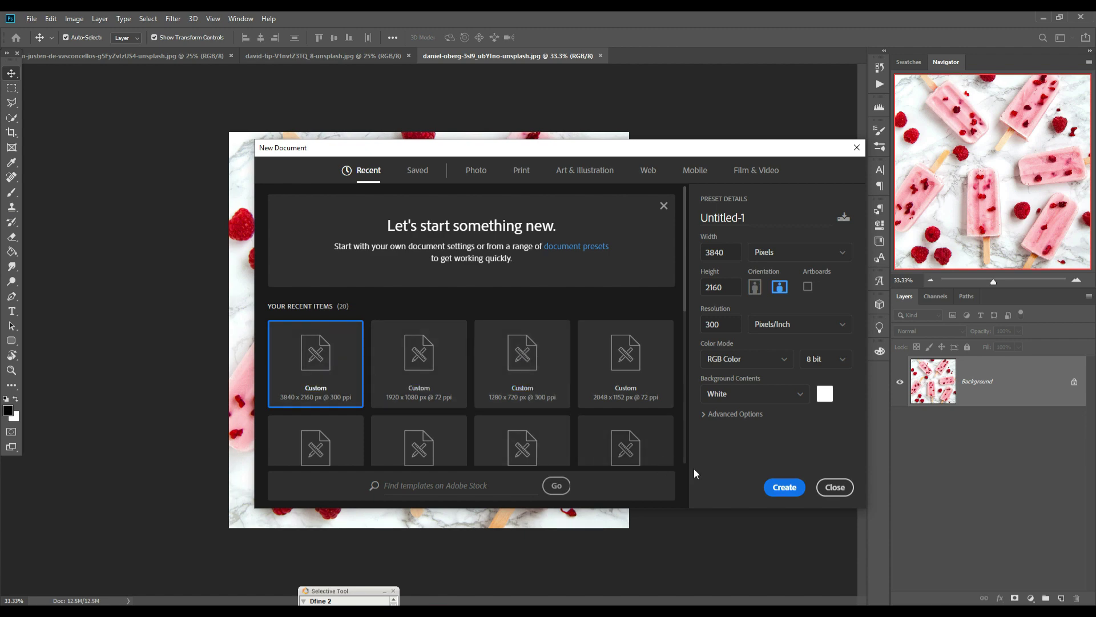
click(784, 487)
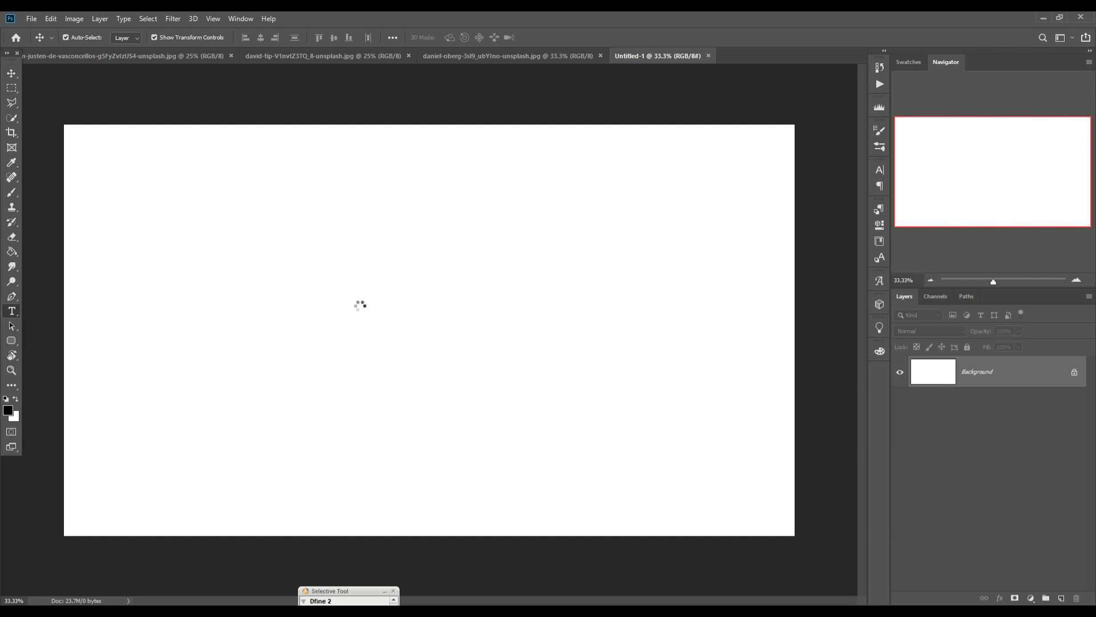
Step: Draw a closed four-corner rectangular path with the Pen tool in the left-centre area of the canvas
click(12, 311)
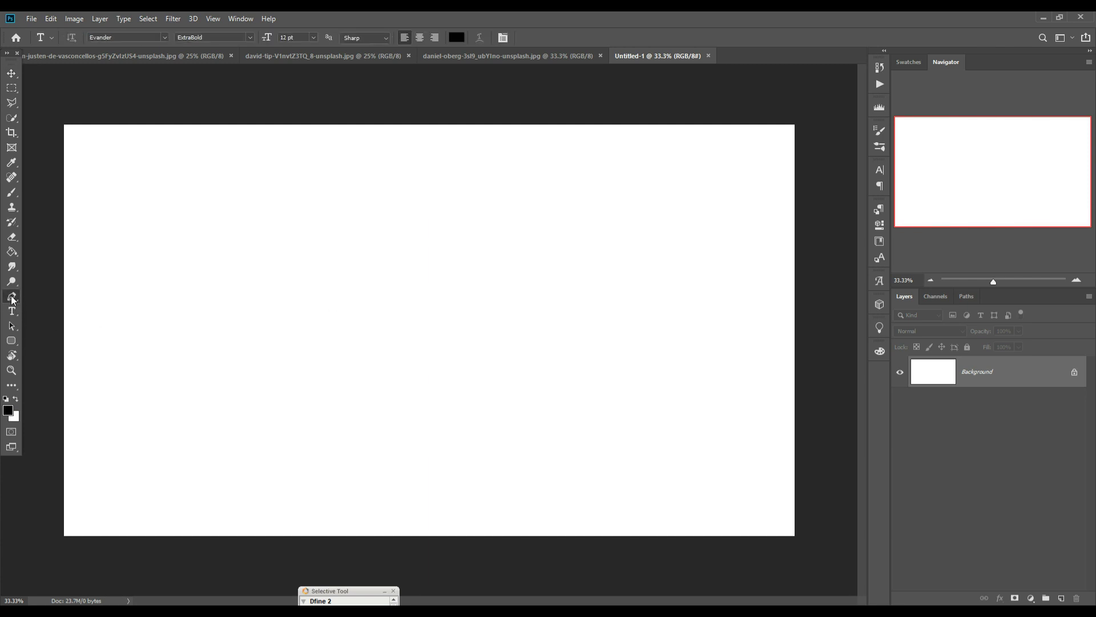
click(11, 296)
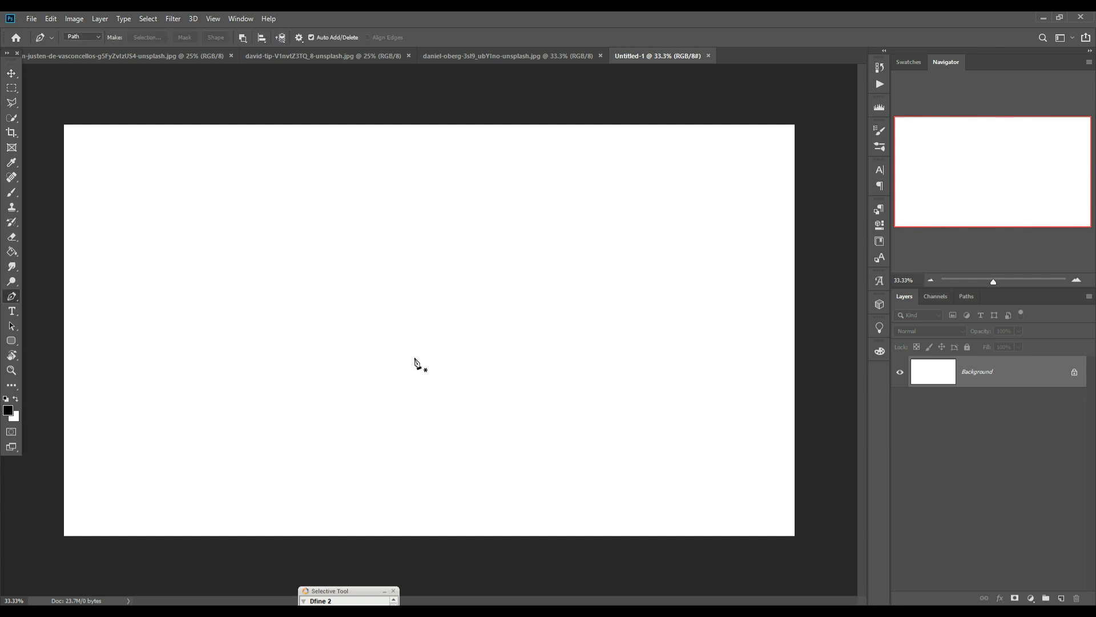
click(498, 263)
click(498, 386)
click(218, 386)
click(219, 261)
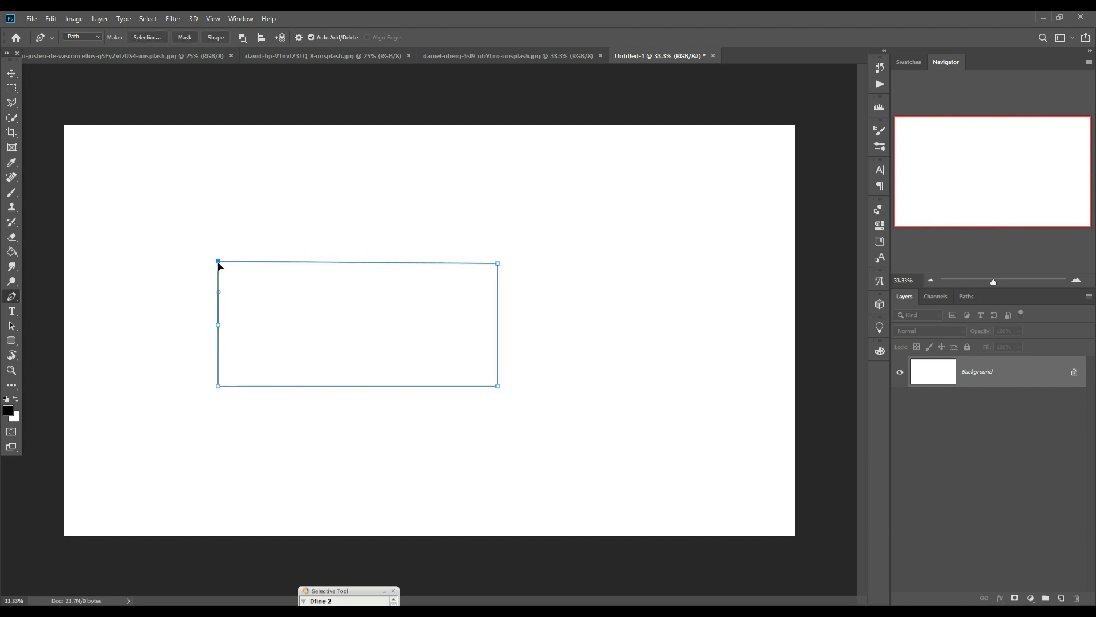
Step: Bend the path's left end into a rounded curve and shorten the shape by moving its two right corners inward
drag(218, 262, 218, 264)
drag(218, 325, 147, 323)
drag(147, 356, 144, 398)
drag(147, 323, 163, 320)
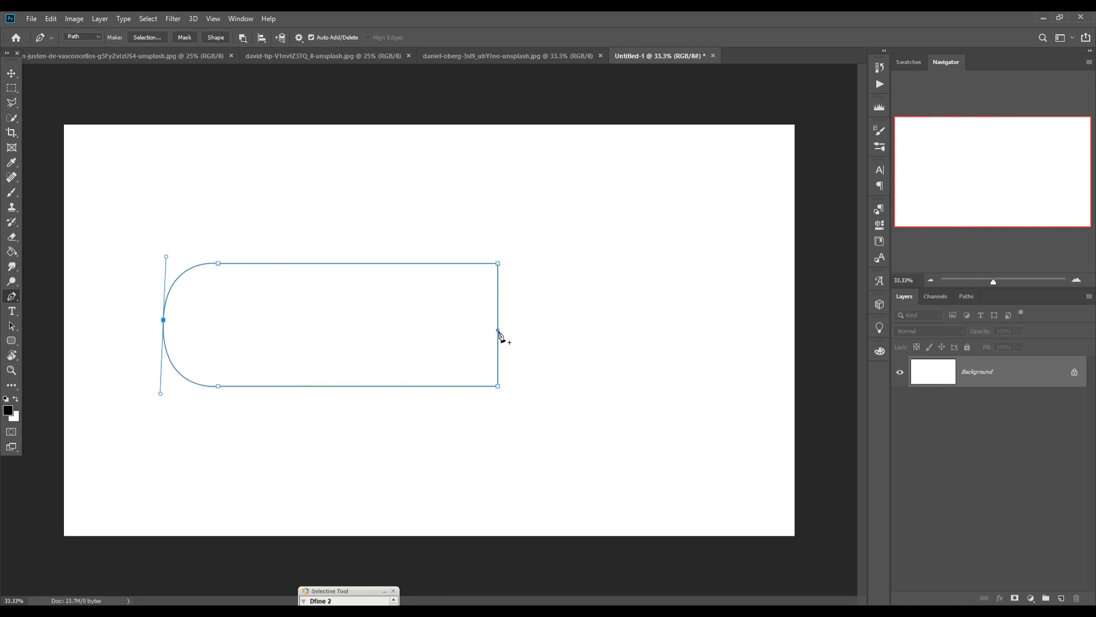
drag(499, 263, 434, 264)
drag(498, 386, 433, 387)
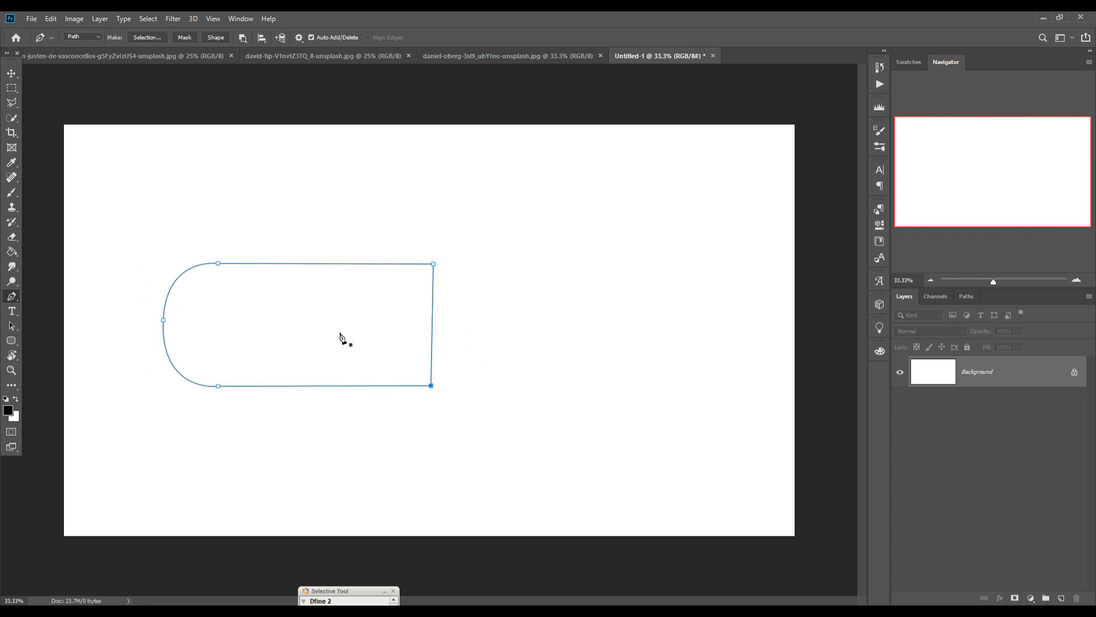
Step: Convert the path into a selection covering only the inside of the rounded shape
right_click(327, 321)
click(392, 371)
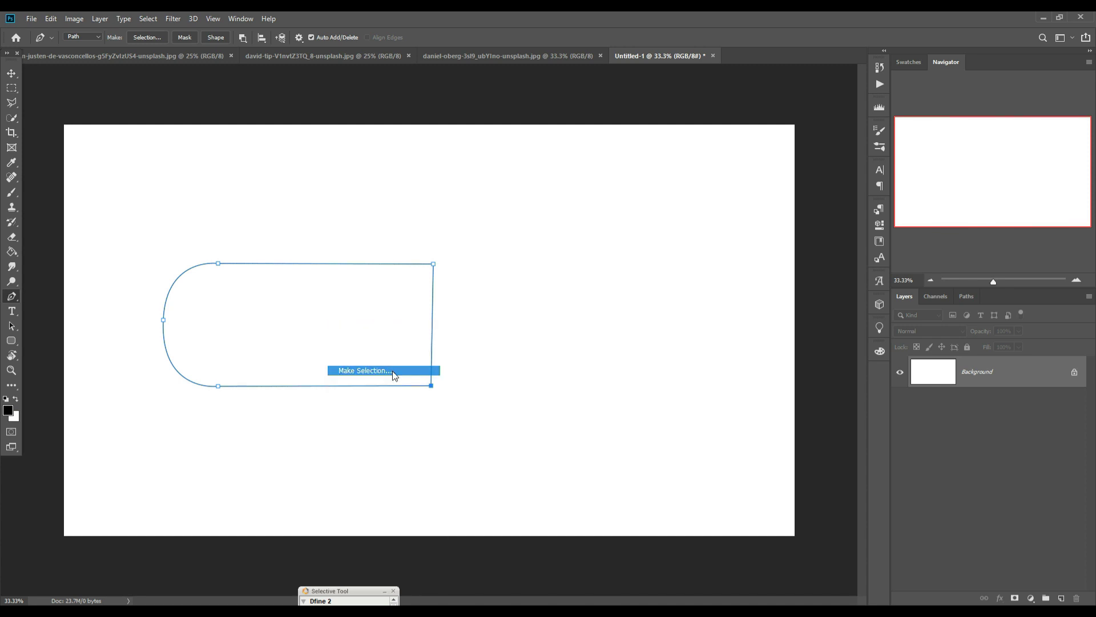
click(607, 173)
key(ctrl+shift+i)
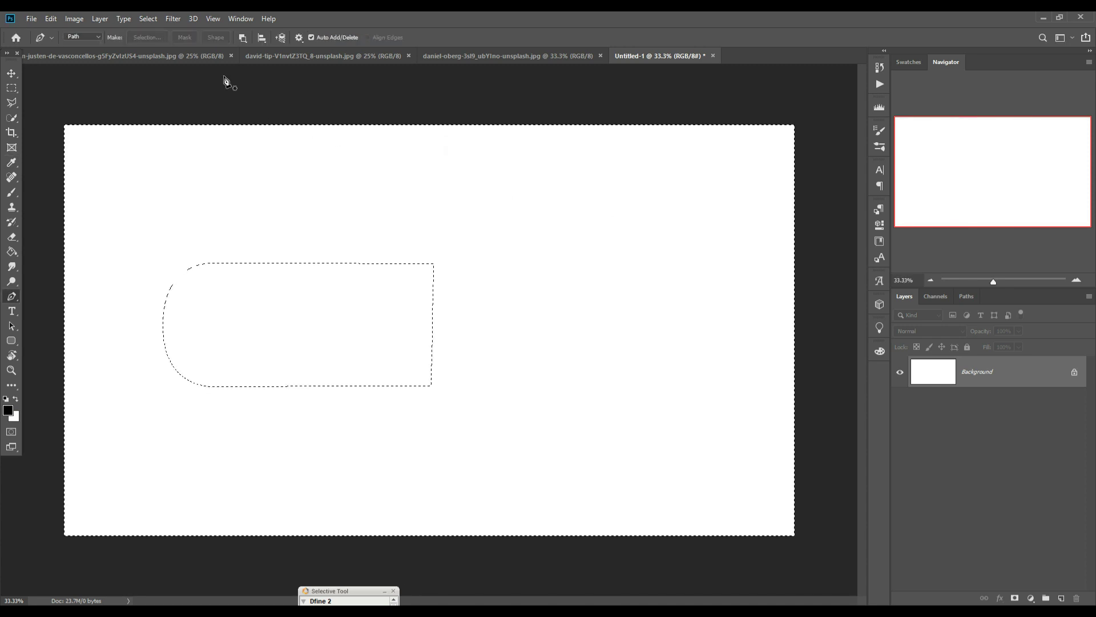
click(148, 18)
click(163, 64)
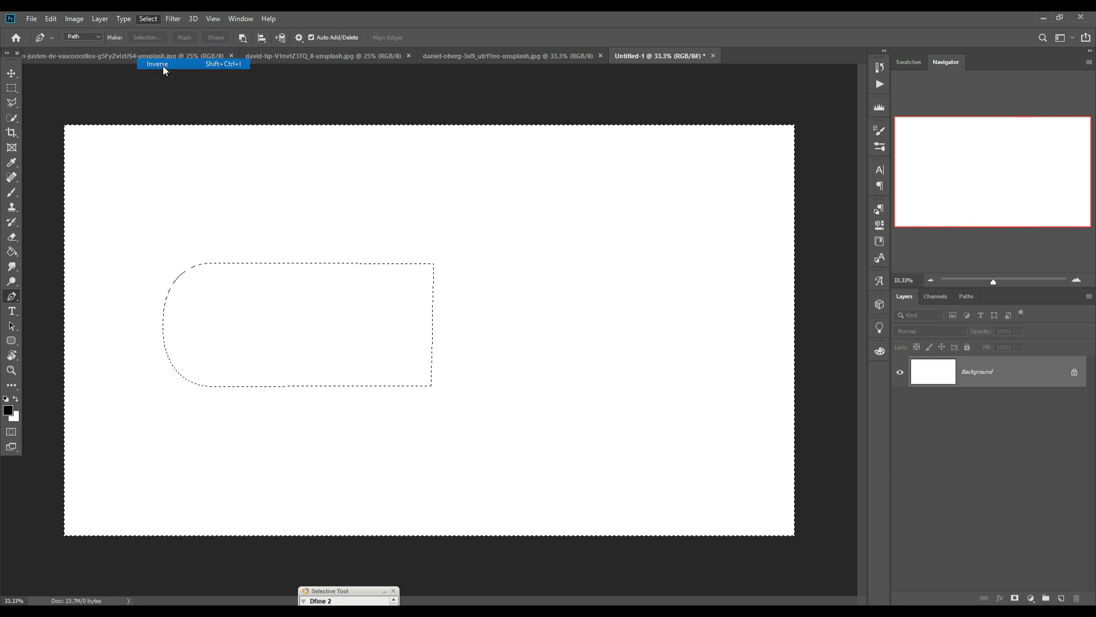
Step: Fill the selected shape with a Solid Color layer in bright blue #02c9fb
click(1062, 598)
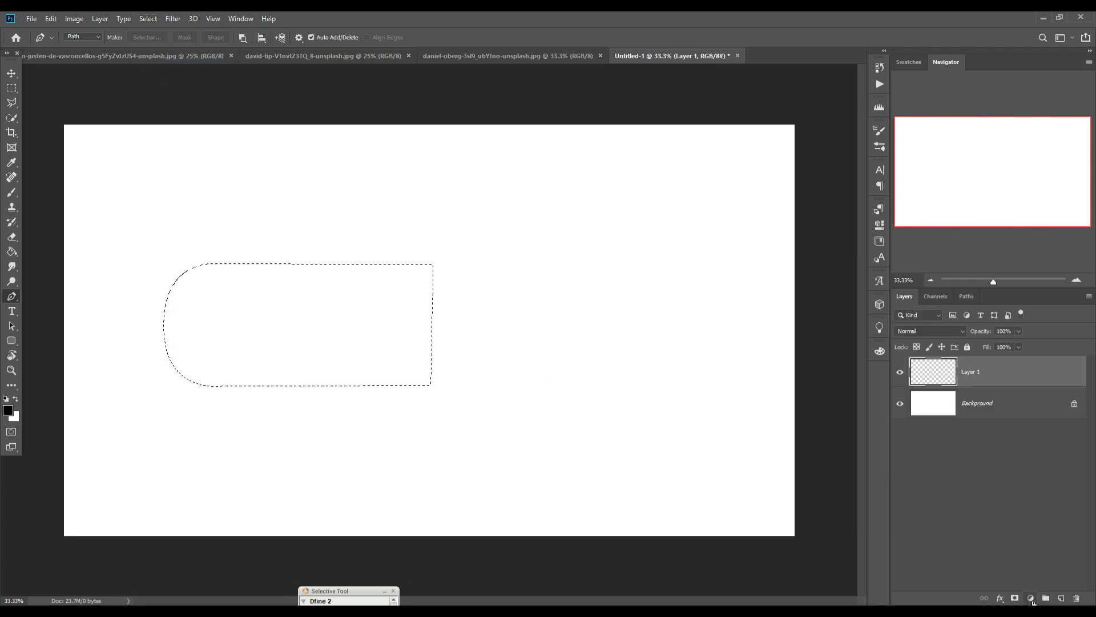
click(1031, 598)
click(1028, 398)
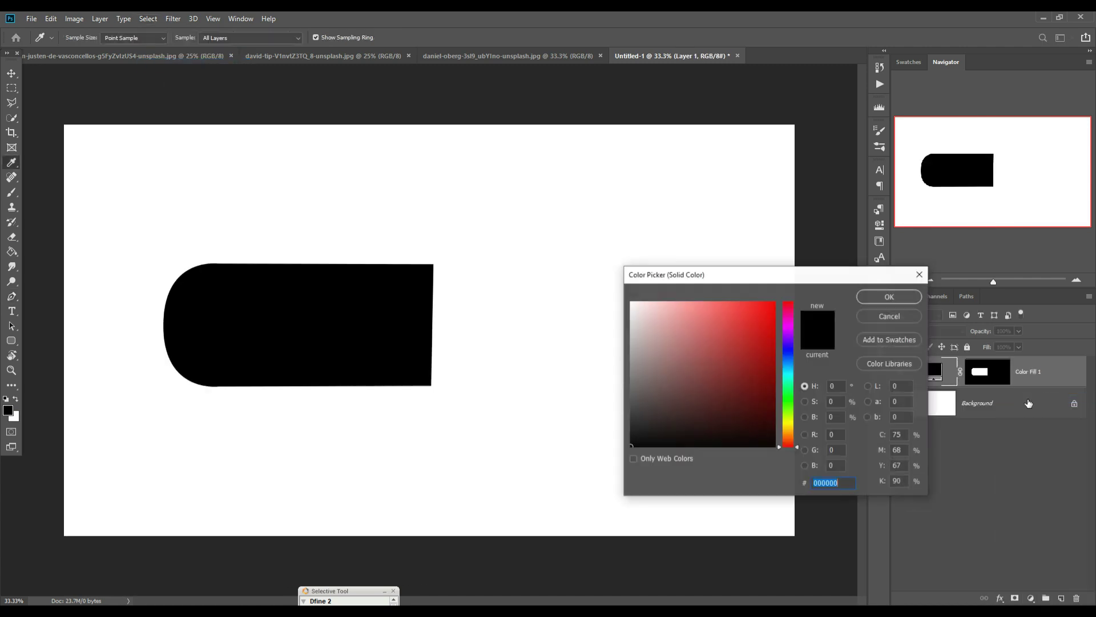
click(786, 375)
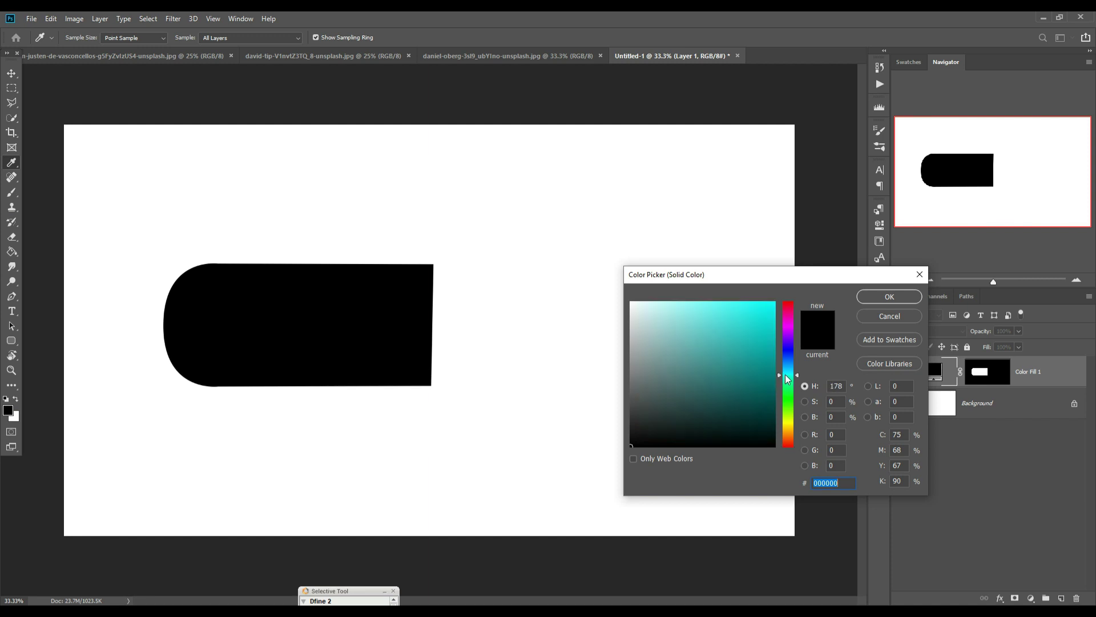
click(774, 303)
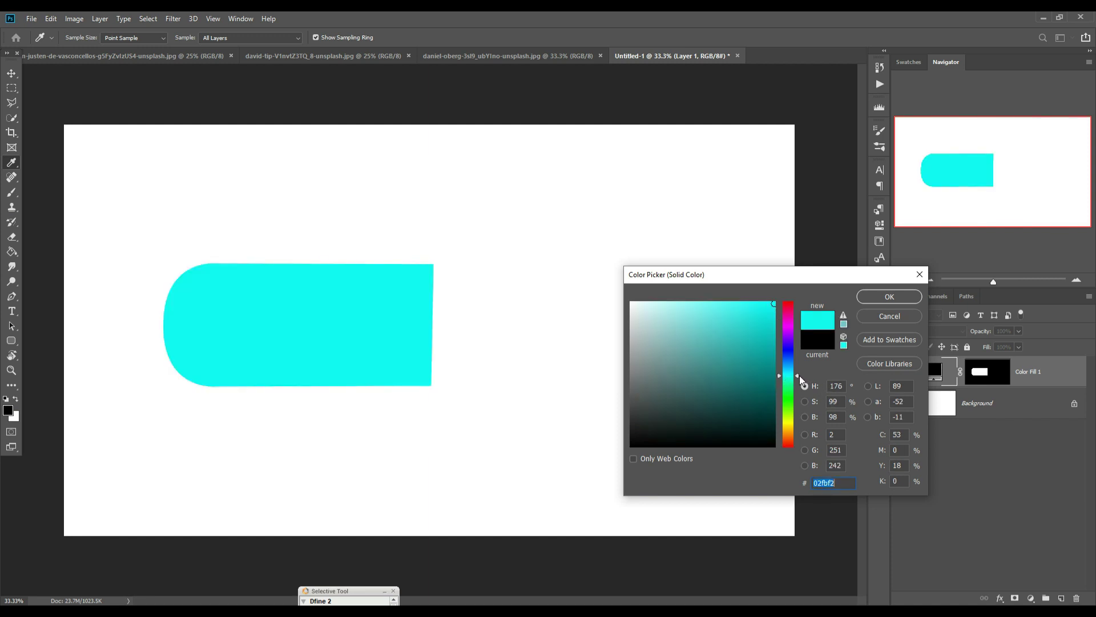
drag(800, 375, 797, 369)
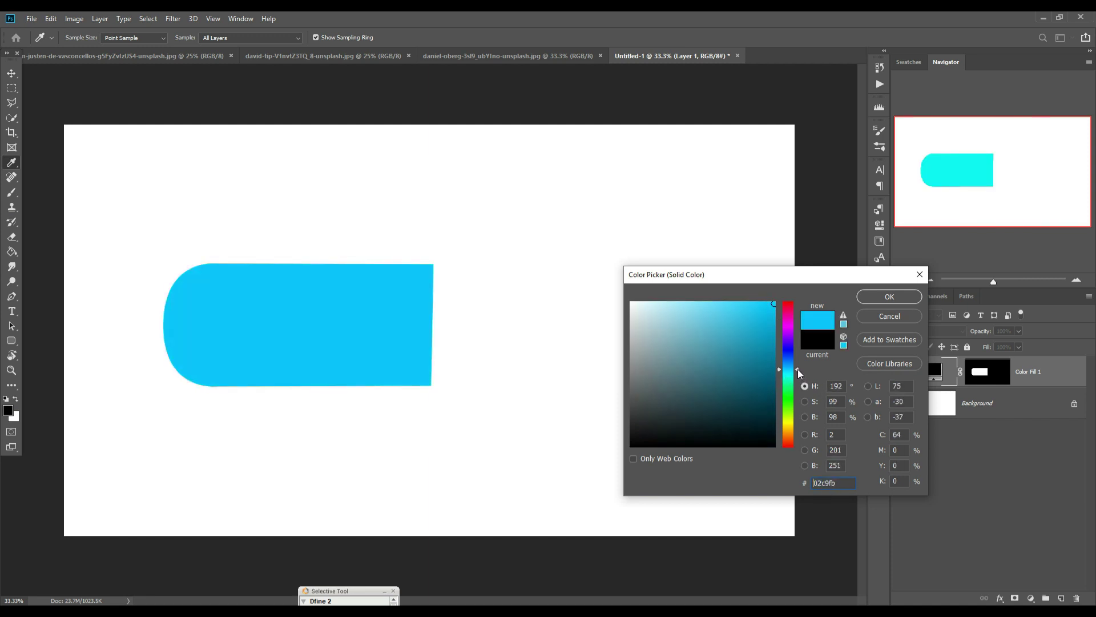
click(872, 297)
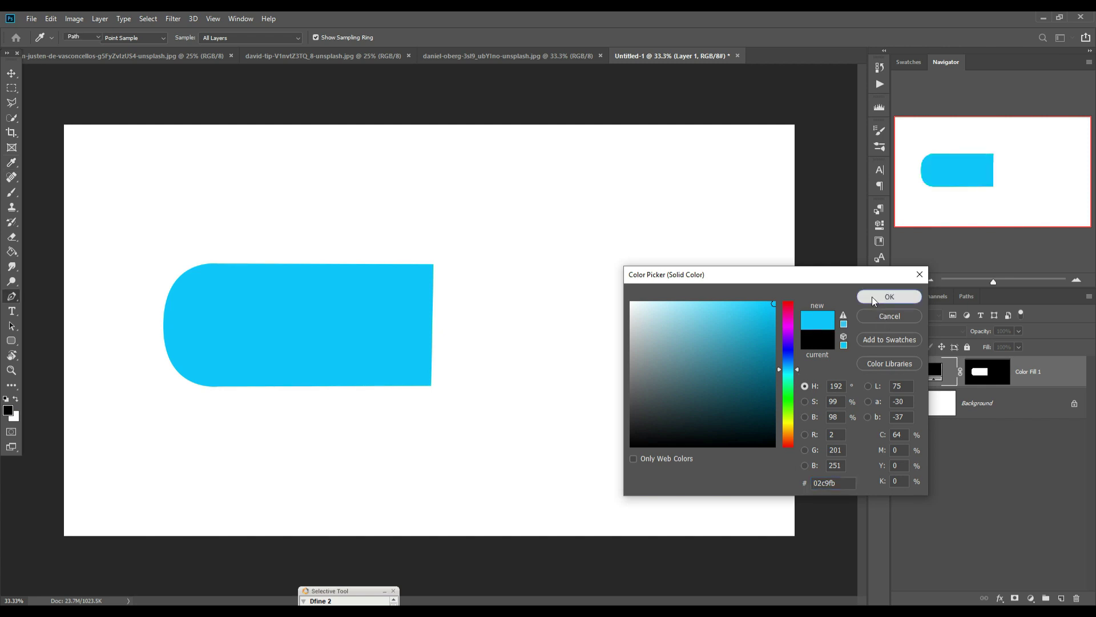
Step: Create a 3D extrusion from the blue shape layer, turn it slightly, and set its extrusion depth to about 0.582 in
click(173, 18)
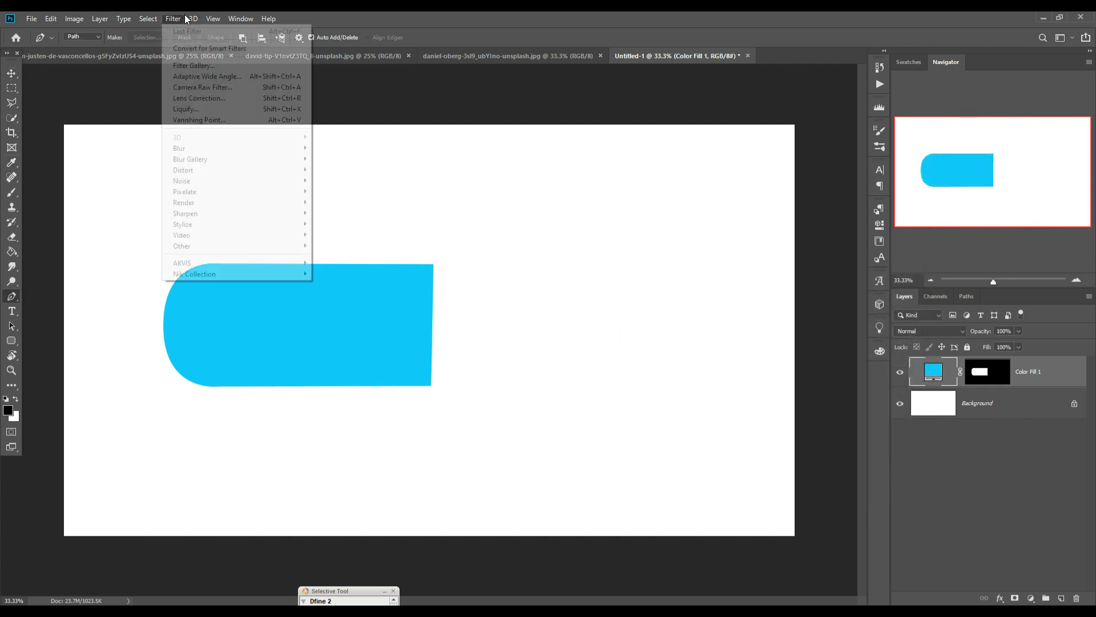
mouse_move(193, 18)
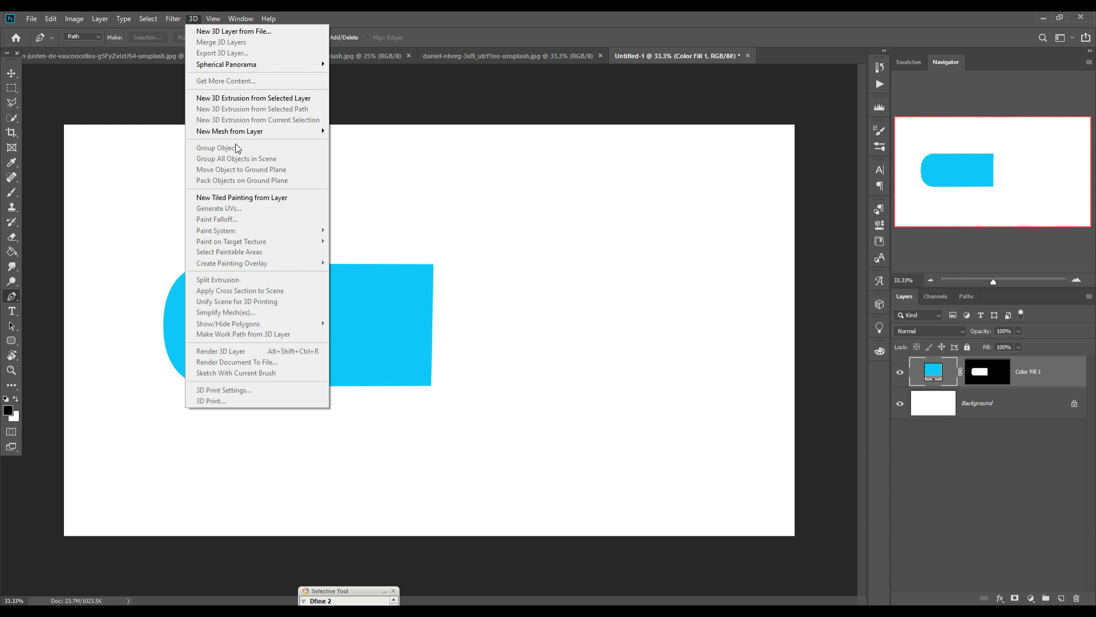
click(244, 99)
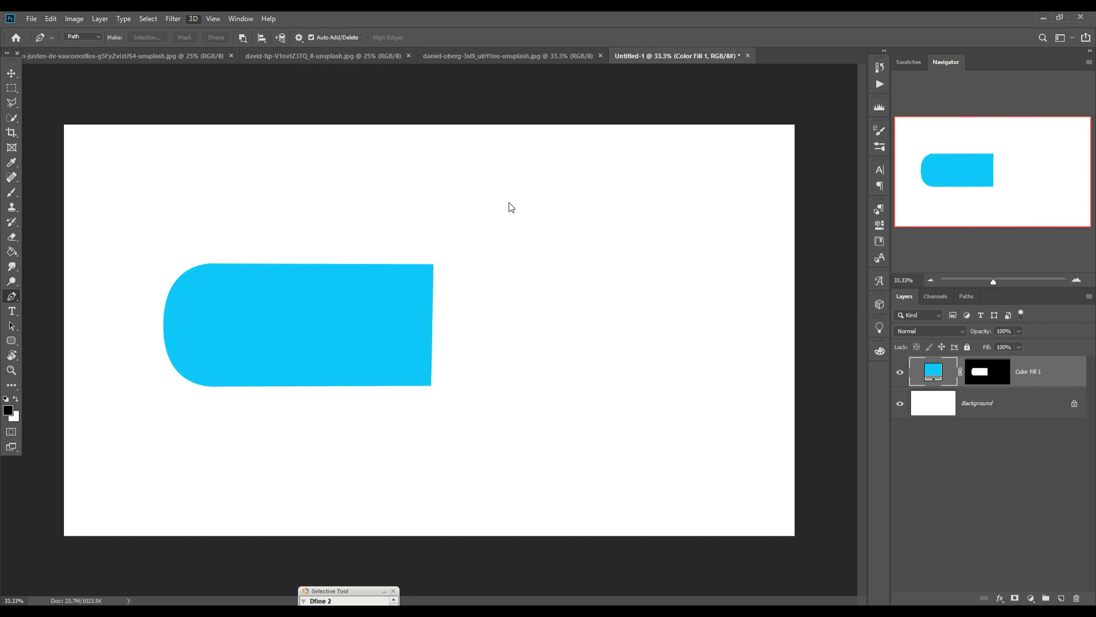
click(503, 237)
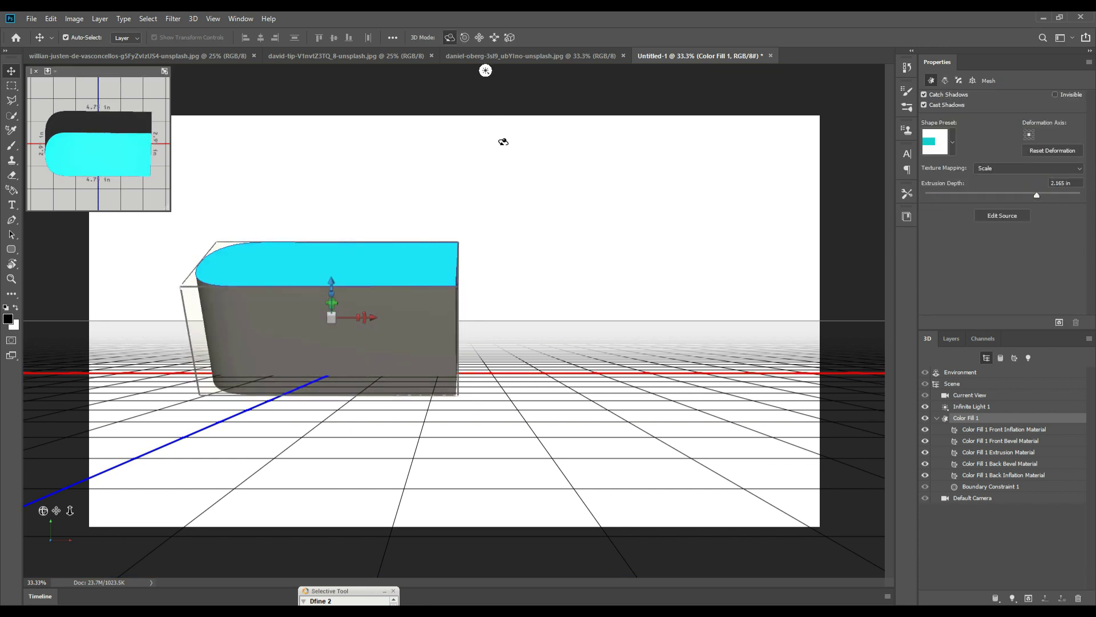
drag(605, 335, 629, 350)
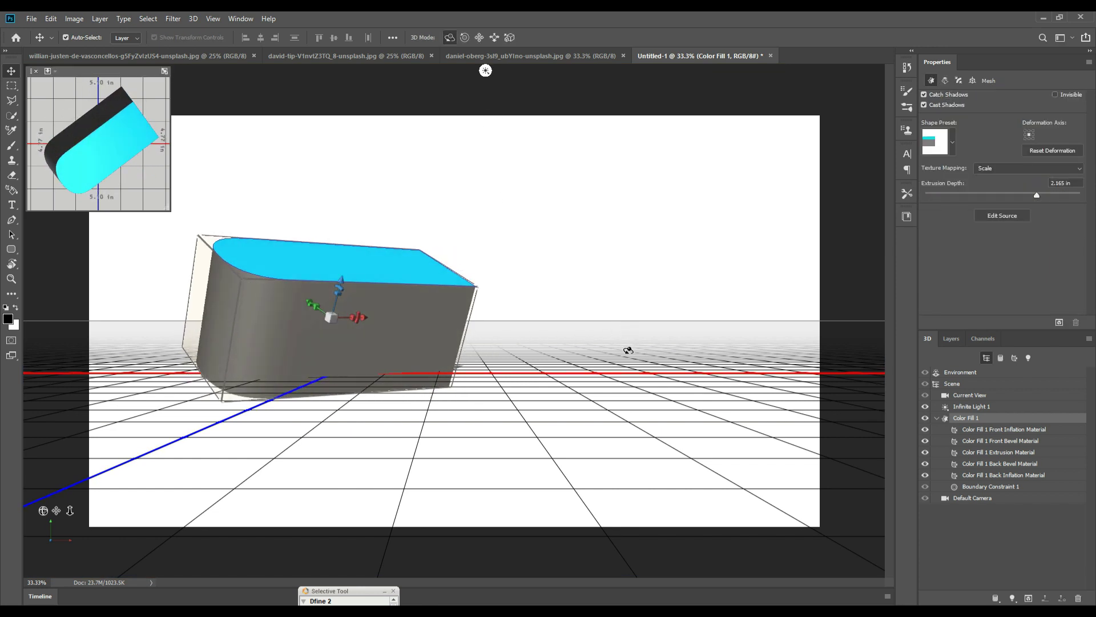
click(1013, 195)
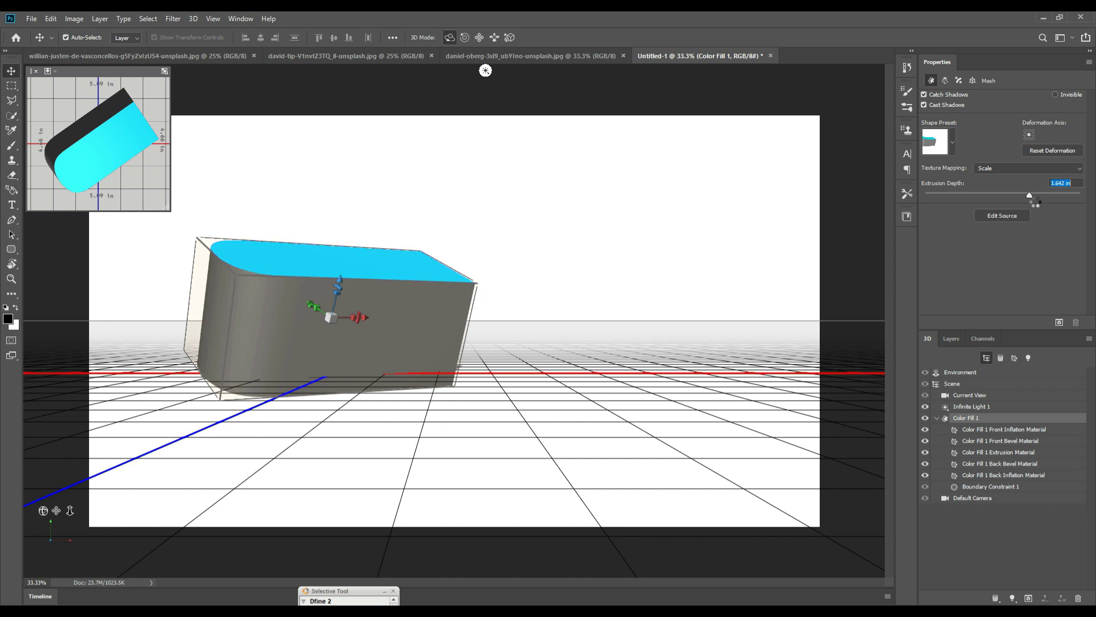
Step: Move, rotate and enlarge the extruded slab so it lies diagonally near the canvas centre with its blue top showing
drag(366, 277, 469, 345)
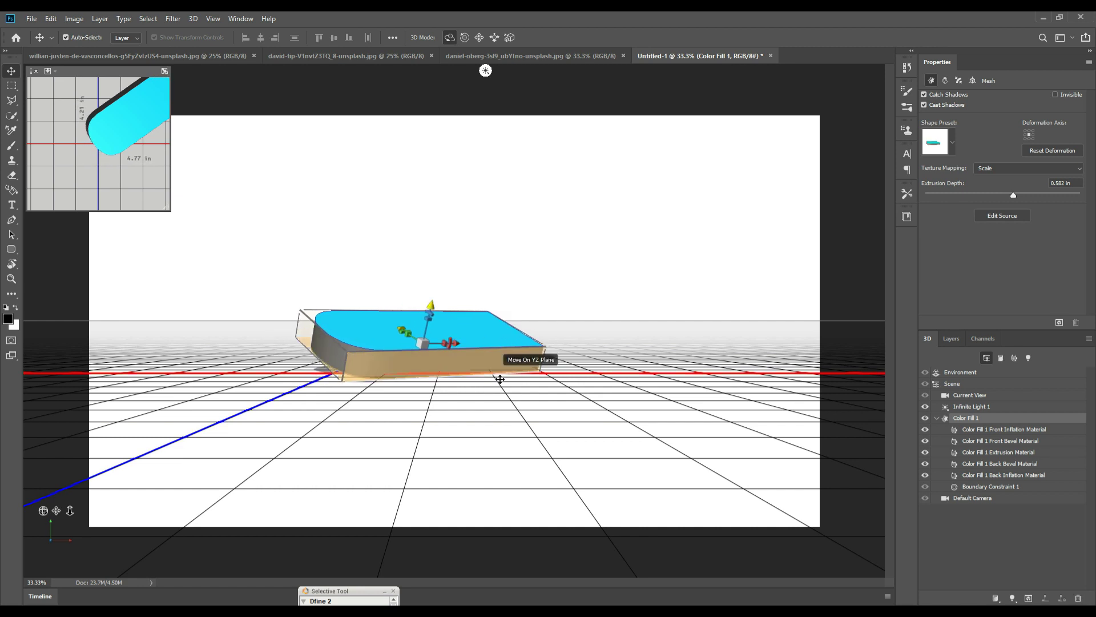
drag(444, 287, 436, 276)
drag(335, 293, 437, 315)
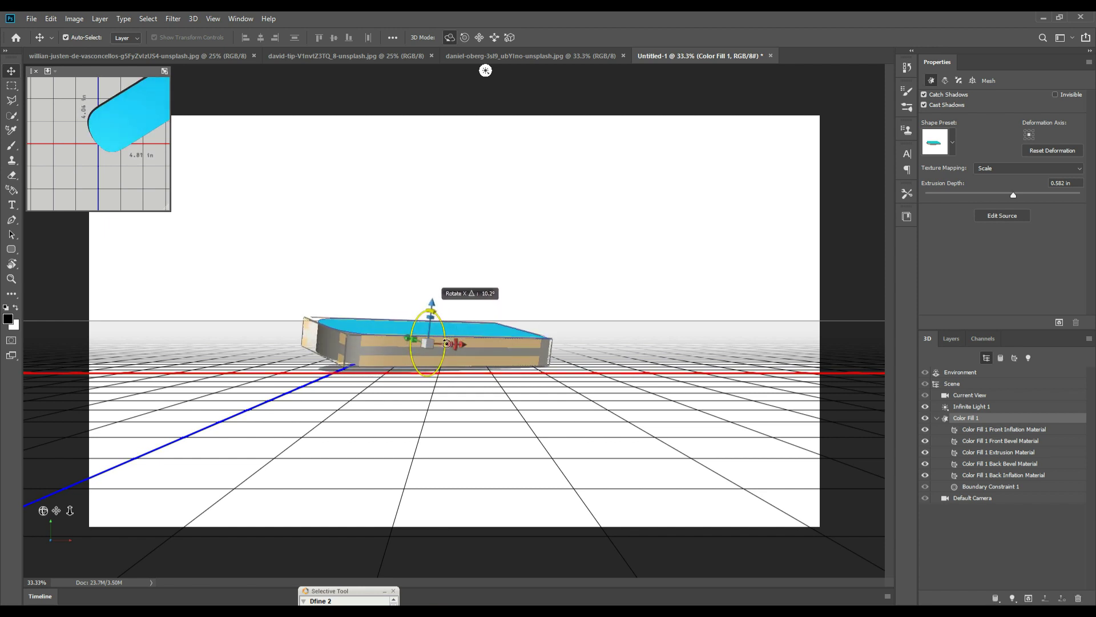
click(456, 348)
click(425, 350)
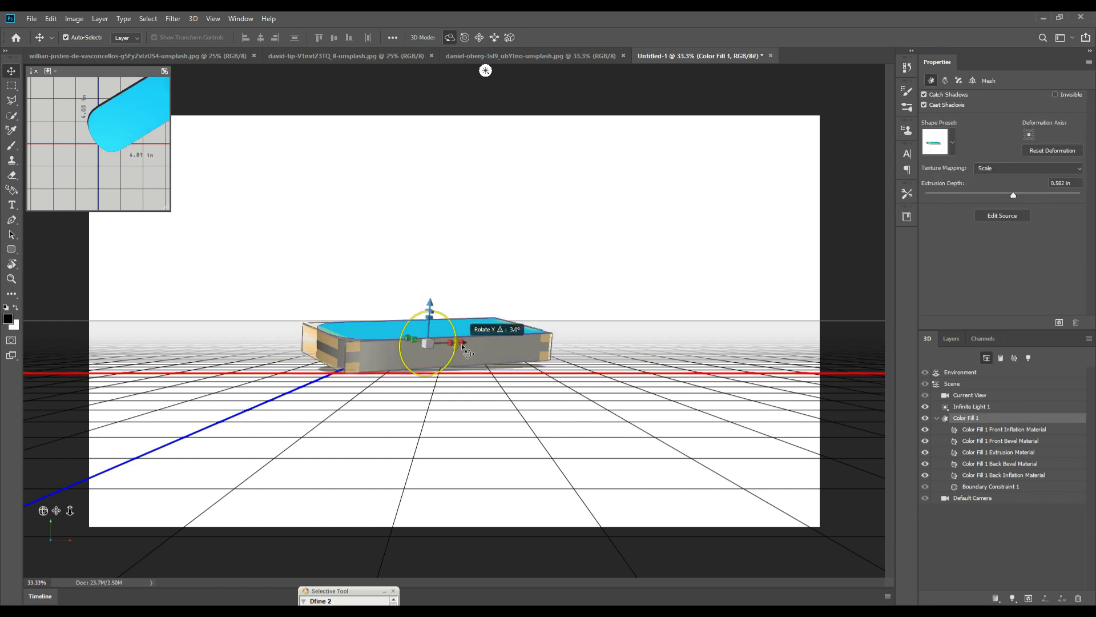
drag(431, 349, 372, 359)
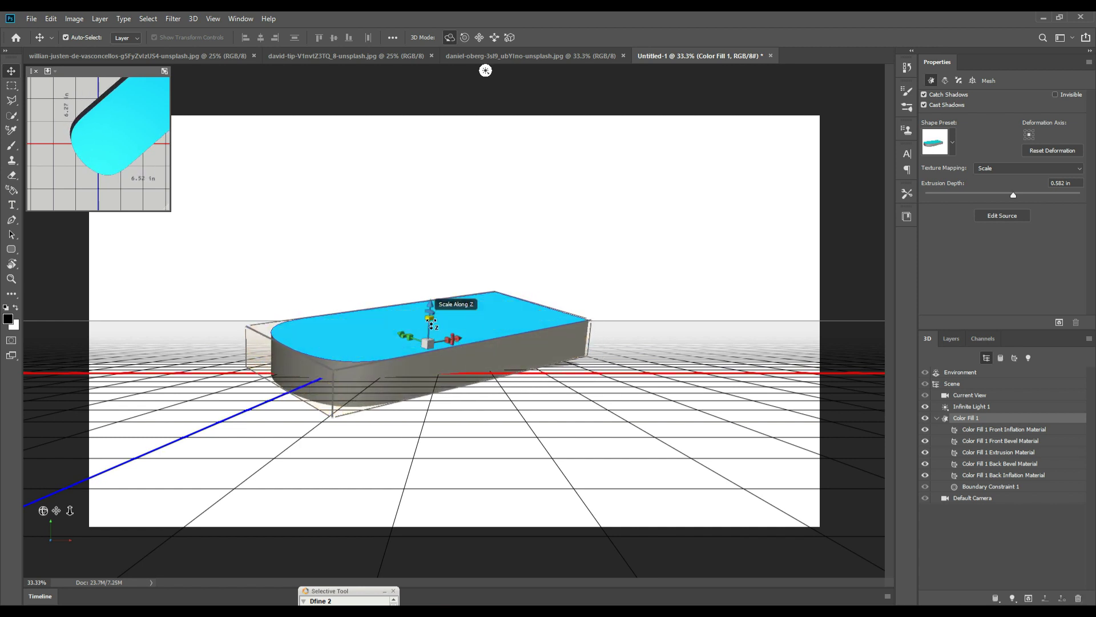
drag(430, 319, 513, 360)
Step: Render the 3D slab and merge it with a new empty layer into one pixel layer
key(ctrl+alt+shift+r)
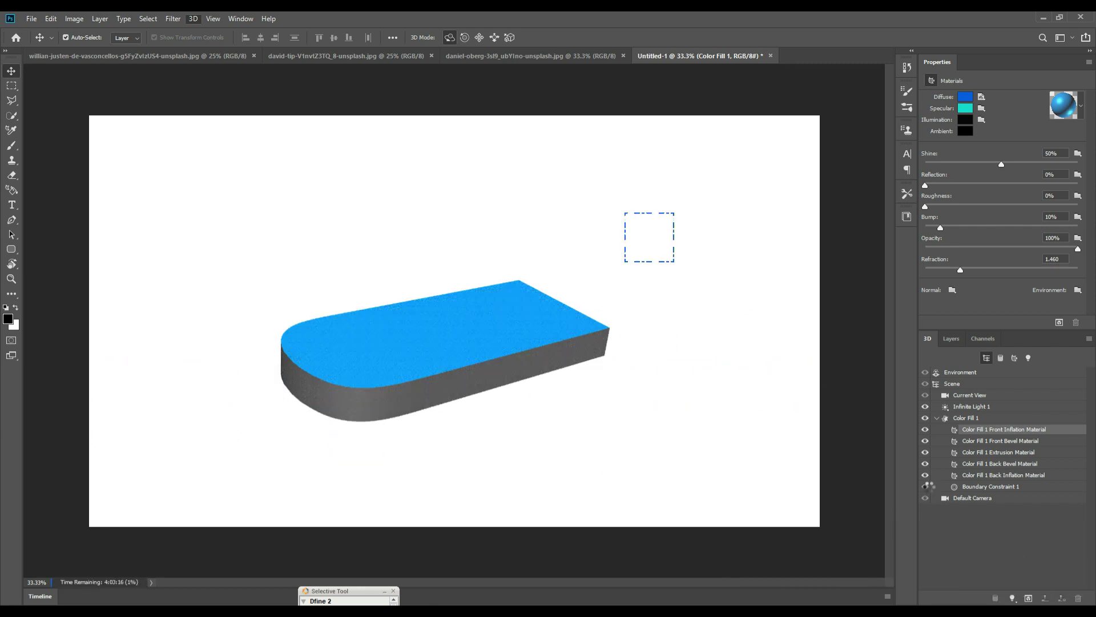
click(952, 339)
click(1061, 598)
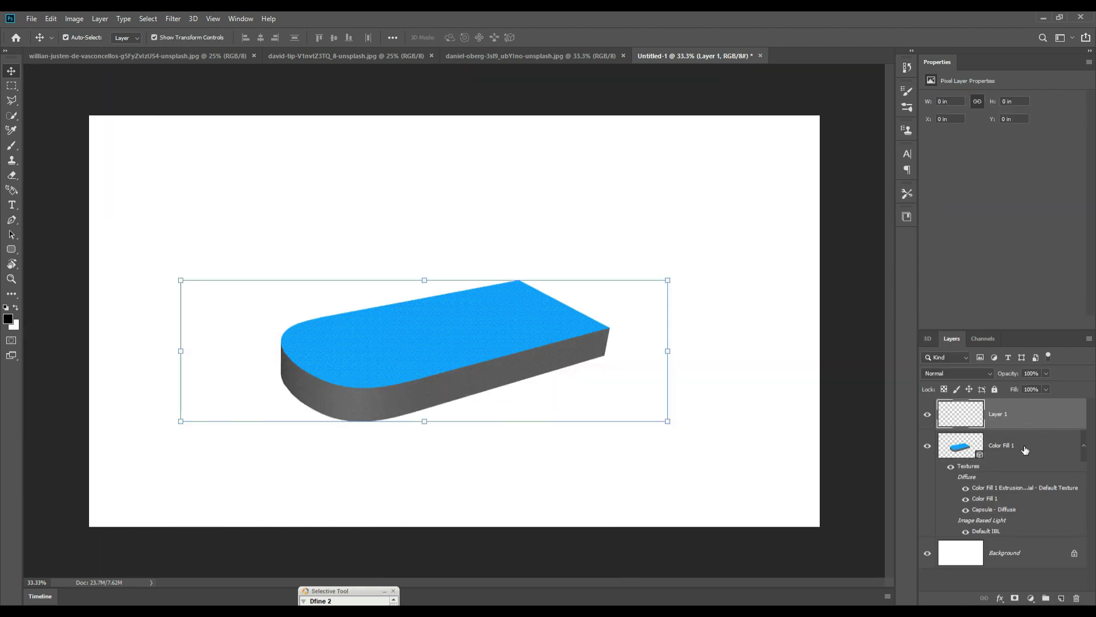
right_click(1014, 414)
click(894, 458)
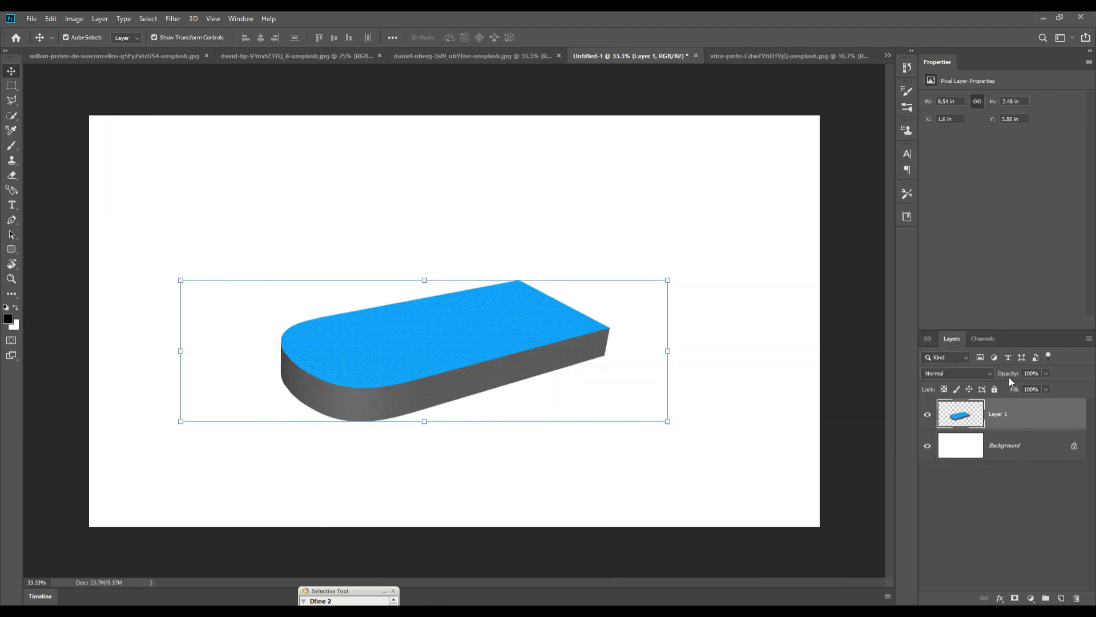
Step: Switch to the seascape photo document and restore the Essentials (Default) workspace
click(740, 59)
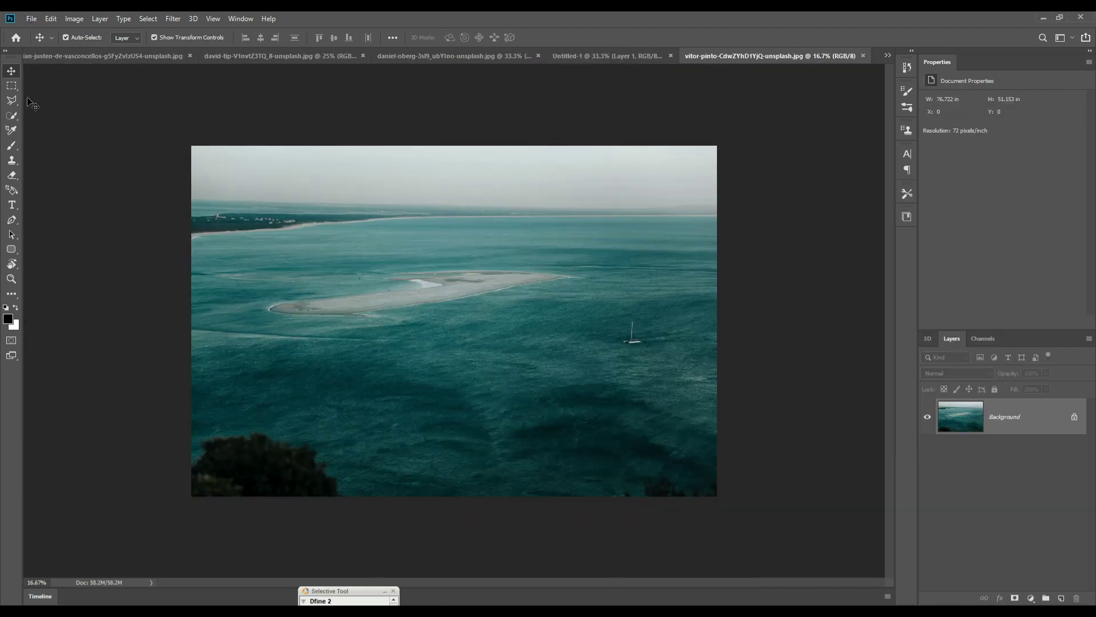
click(197, 23)
click(477, 39)
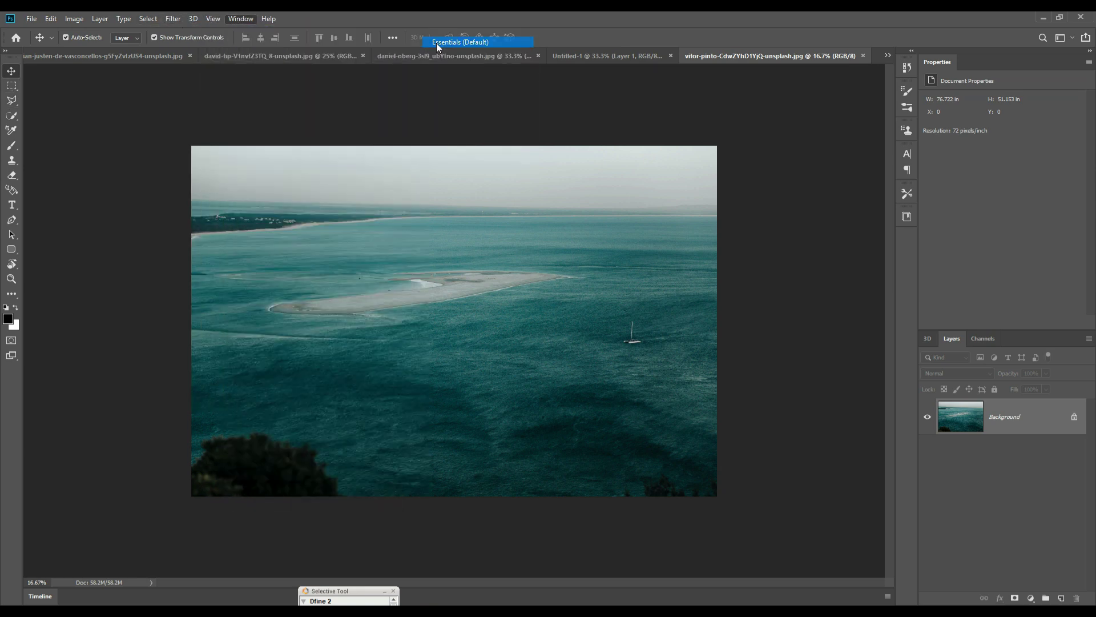
Step: Remove the sailboat from the seascape by filling a rectangular selection around it, and deselect
click(12, 87)
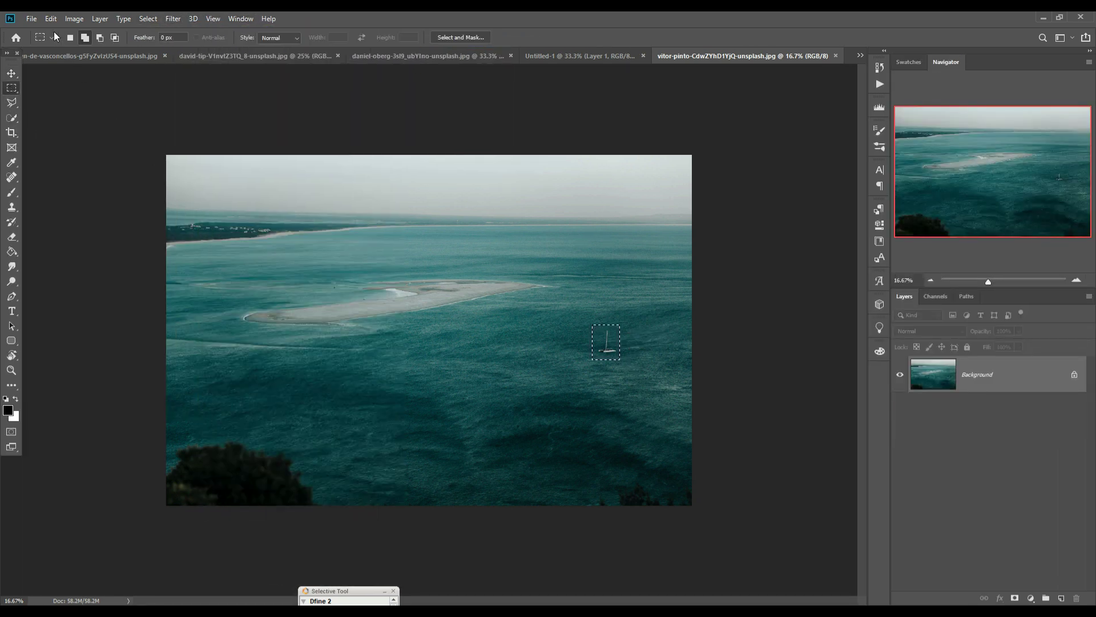
click(51, 18)
click(69, 199)
click(619, 173)
click(147, 18)
click(154, 43)
Step: Copy a rectangular patch of open water from the seascape into Untitled-1 and place it over the slab
drag(517, 322, 697, 393)
key(v)
drag(694, 59, 695, 103)
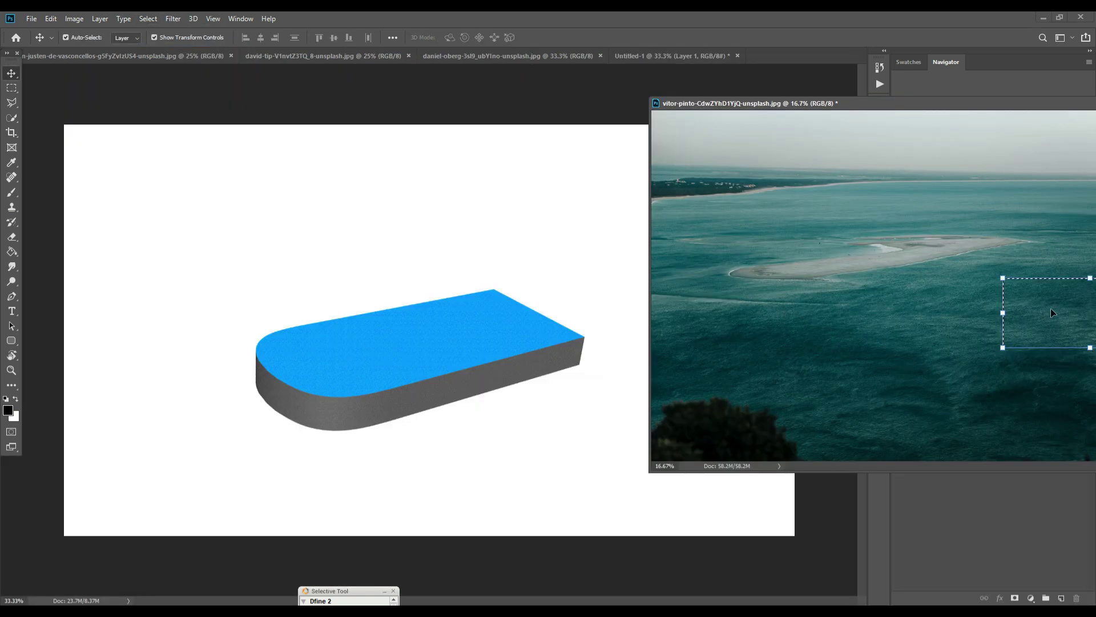
drag(1056, 309, 482, 310)
drag(962, 105, 414, 285)
click(587, 285)
drag(586, 287, 456, 330)
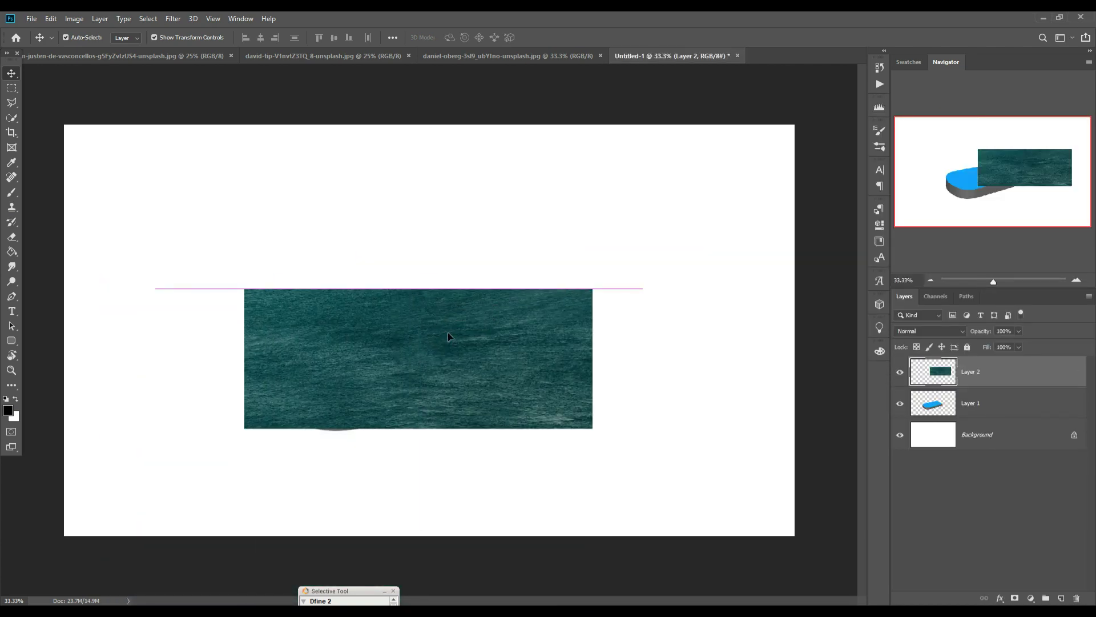
Step: Lower the water layer's opacity to 75% and distort its corners to match the perspective of the slab's top face
click(1019, 331)
drag(1021, 344, 1007, 346)
drag(593, 290, 495, 295)
drag(593, 429, 586, 337)
drag(246, 291, 249, 342)
click(548, 37)
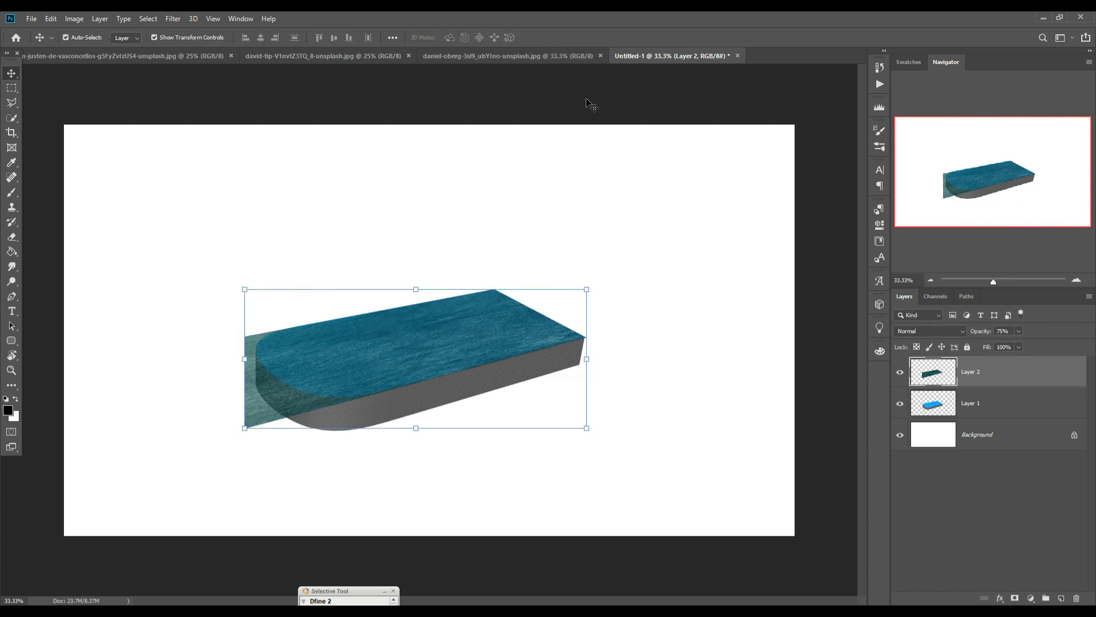
Step: Trace the slab top's rounded end with a Pen path, continuing onto the straight front edge
key(ctrl+plus)
key(ctrl+plus)
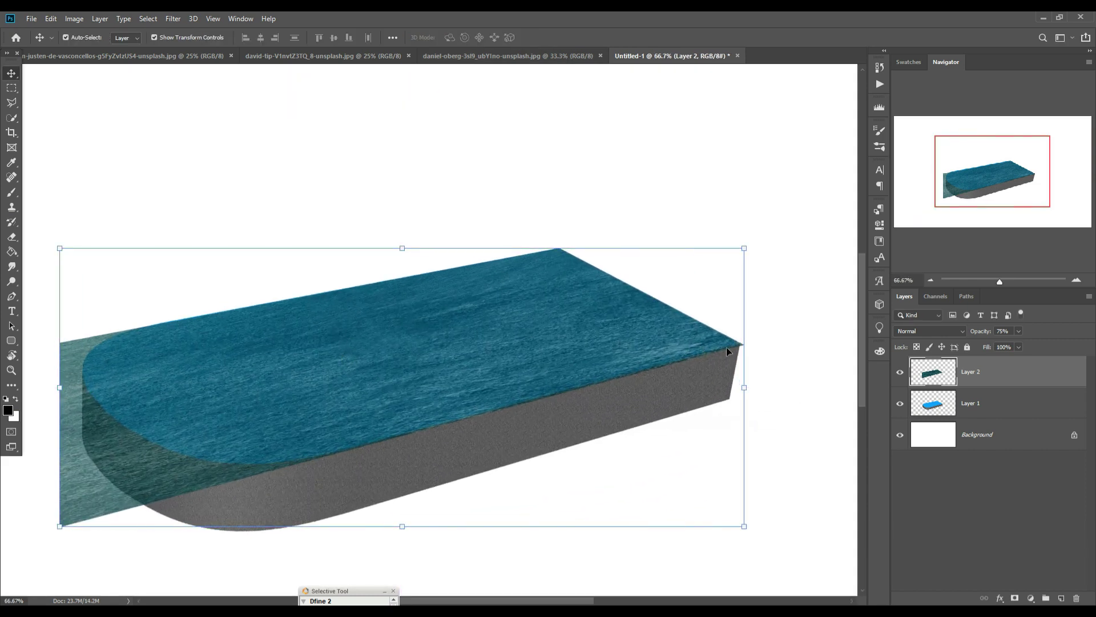
click(11, 87)
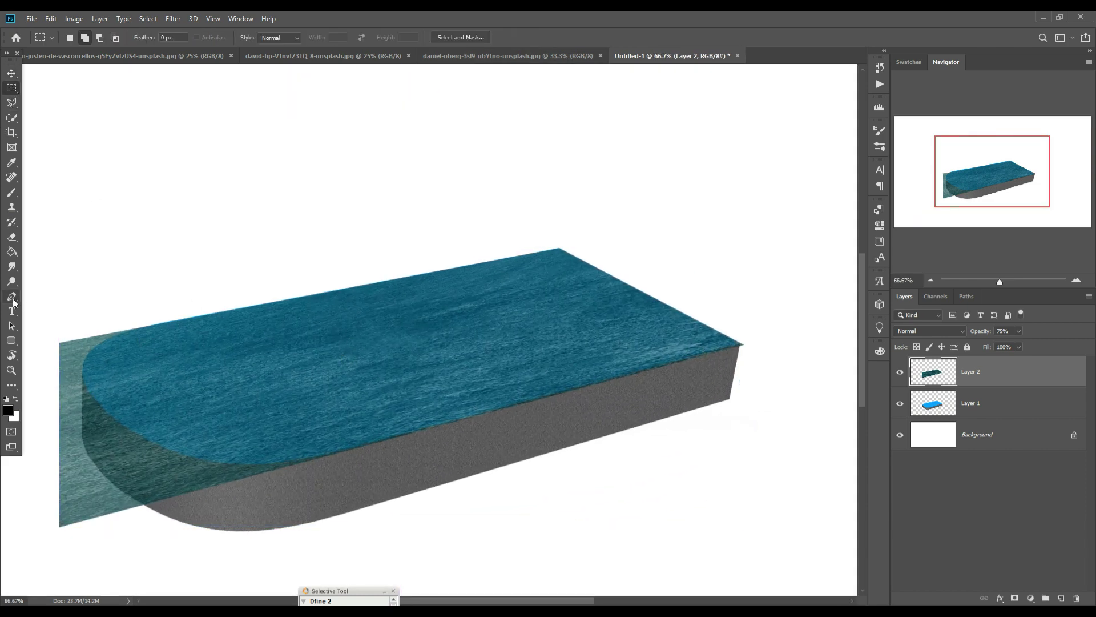
click(12, 297)
key(ctrl+plus)
key(ctrl+plus)
drag(211, 348, 463, 359)
click(317, 150)
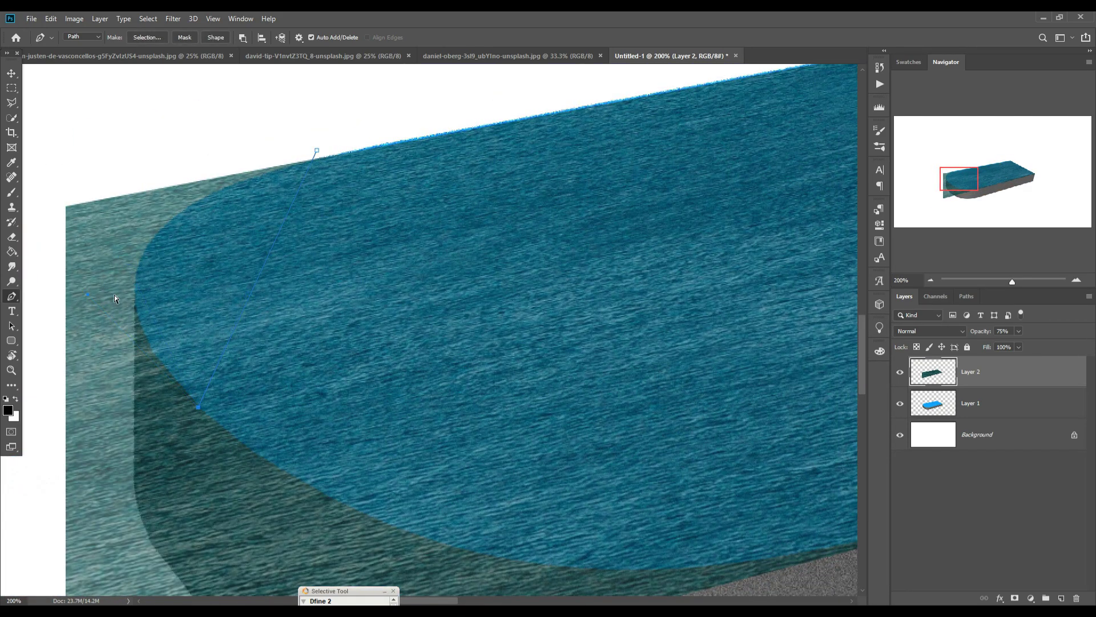
click(258, 279)
drag(323, 292, 256, 98)
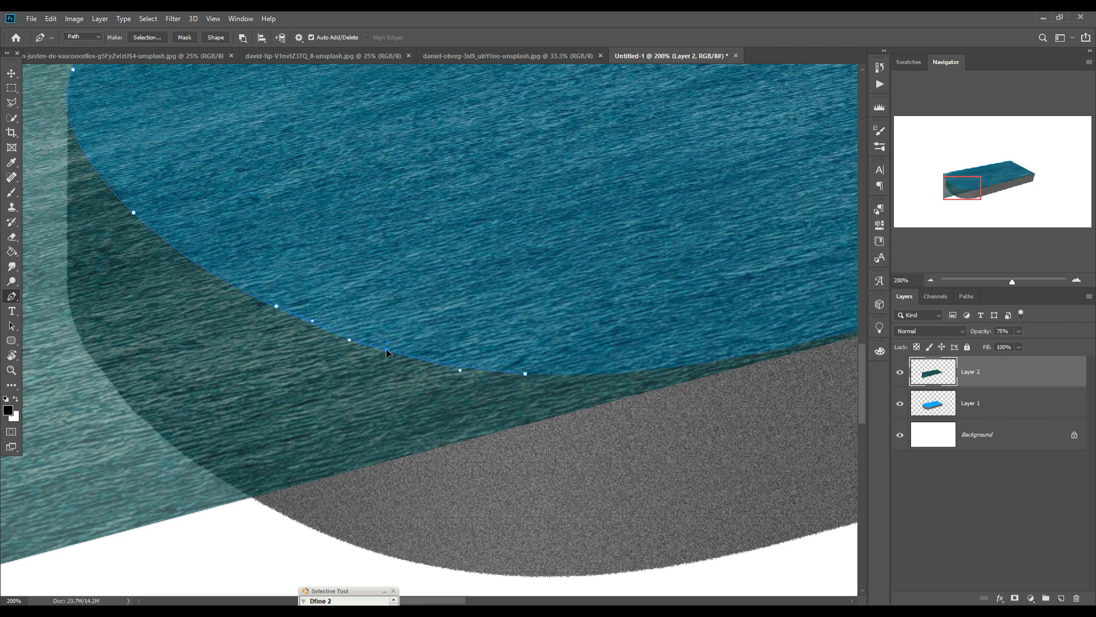
drag(573, 407, 232, 397)
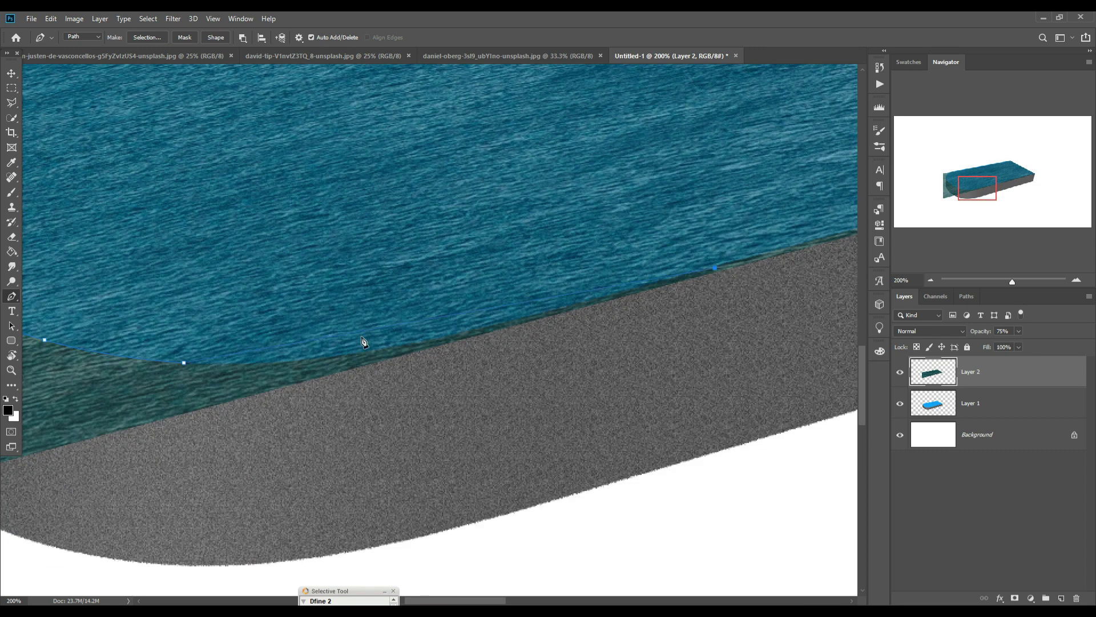
drag(412, 324, 403, 346)
drag(591, 364, 392, 335)
drag(540, 283, 548, 318)
Step: Extend the path around the outside of the excess water and close it at its starting point
drag(536, 455, 828, 454)
drag(34, 551, 501, 509)
drag(349, 511, 279, 496)
mouse_move(201, 325)
mouse_down()
mouse_move(201, 289)
mouse_move(237, 497)
mouse_up()
drag(248, 304, 247, 255)
drag(242, 190, 240, 167)
drag(242, 153, 247, 142)
drag(256, 131, 208, 242)
click(493, 183)
Step: Turn the path into a selection with 0-pixel feather, delete the excess water from Layer 2, and deselect
right_click(287, 255)
click(320, 314)
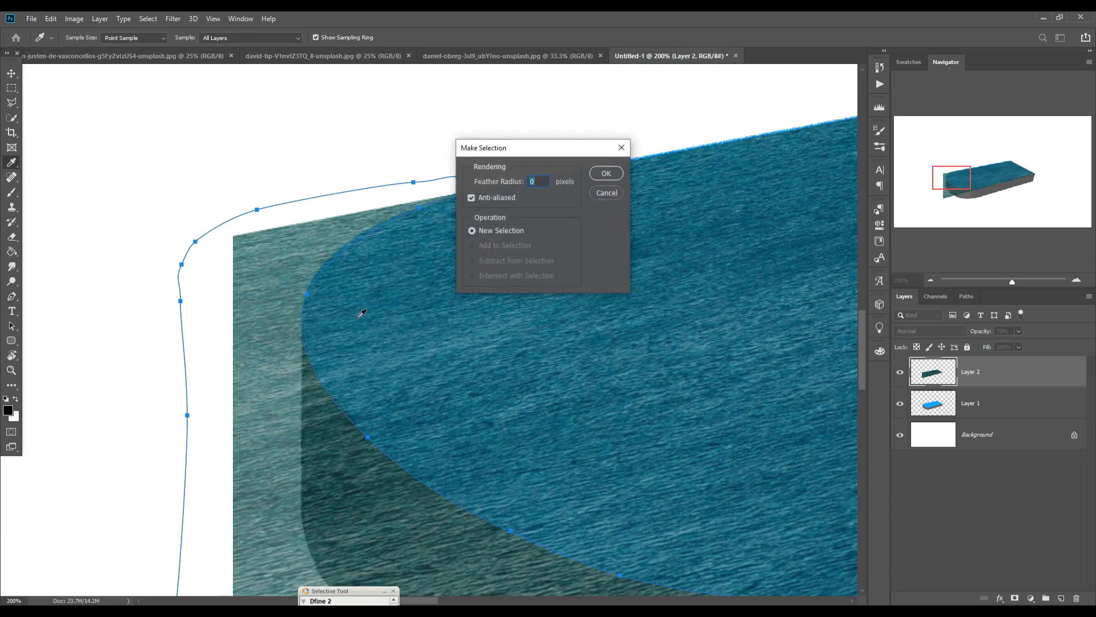
key(Return)
click(148, 18)
click(157, 59)
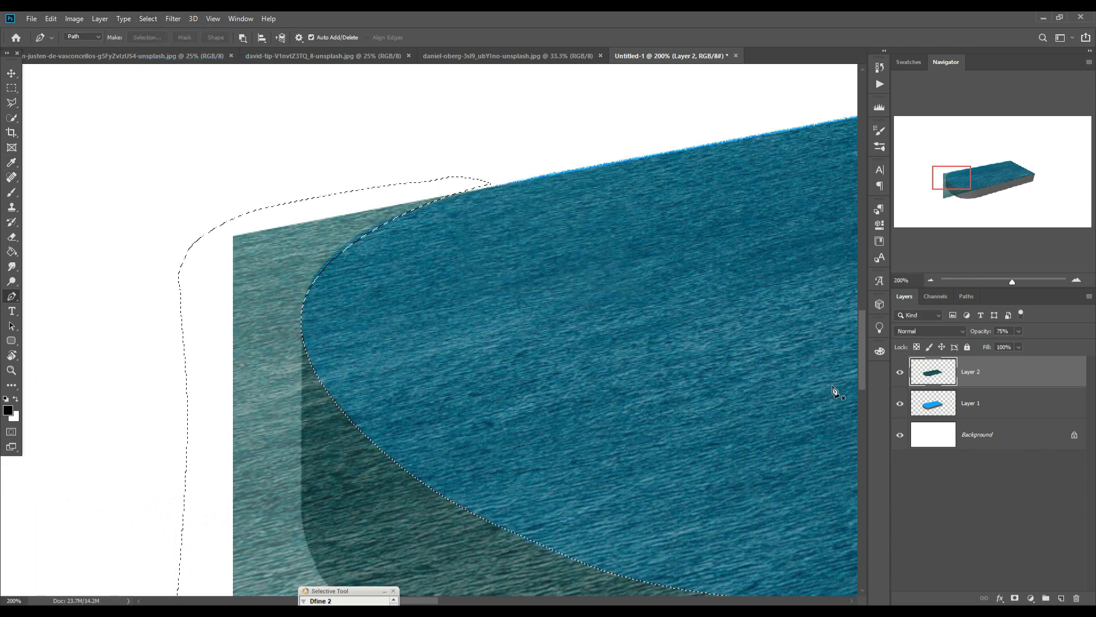
key(Delete)
click(147, 18)
click(159, 42)
key(v)
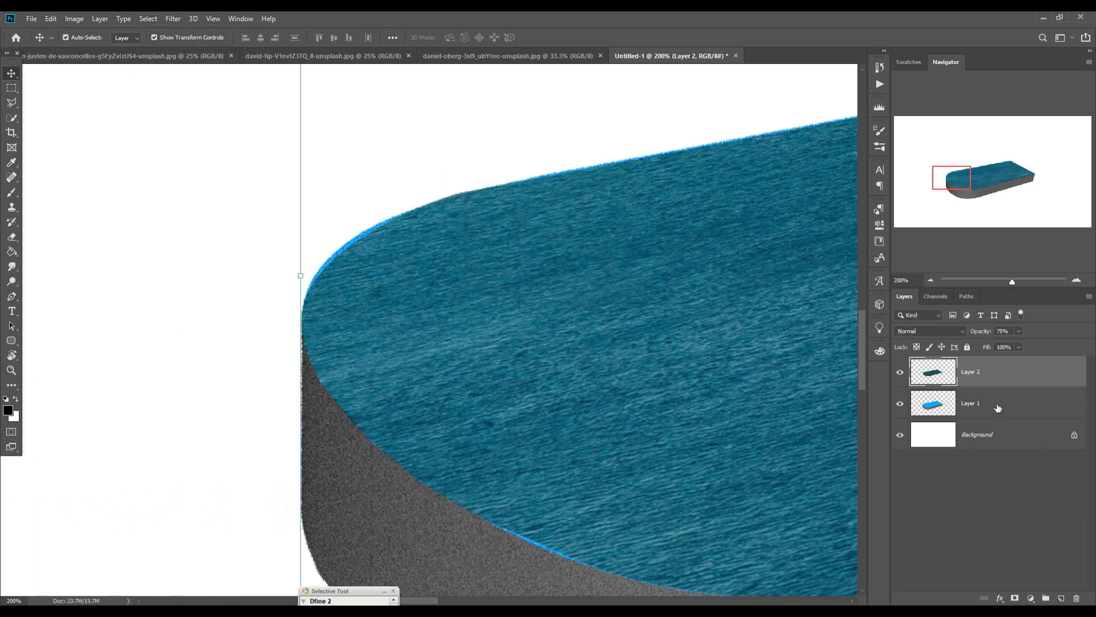
Step: Raise the opacity of Layer 2 back to 100%
key(ctrl+minus)
key(ctrl+minus)
key(ctrl+minus)
key(ctrl+minus)
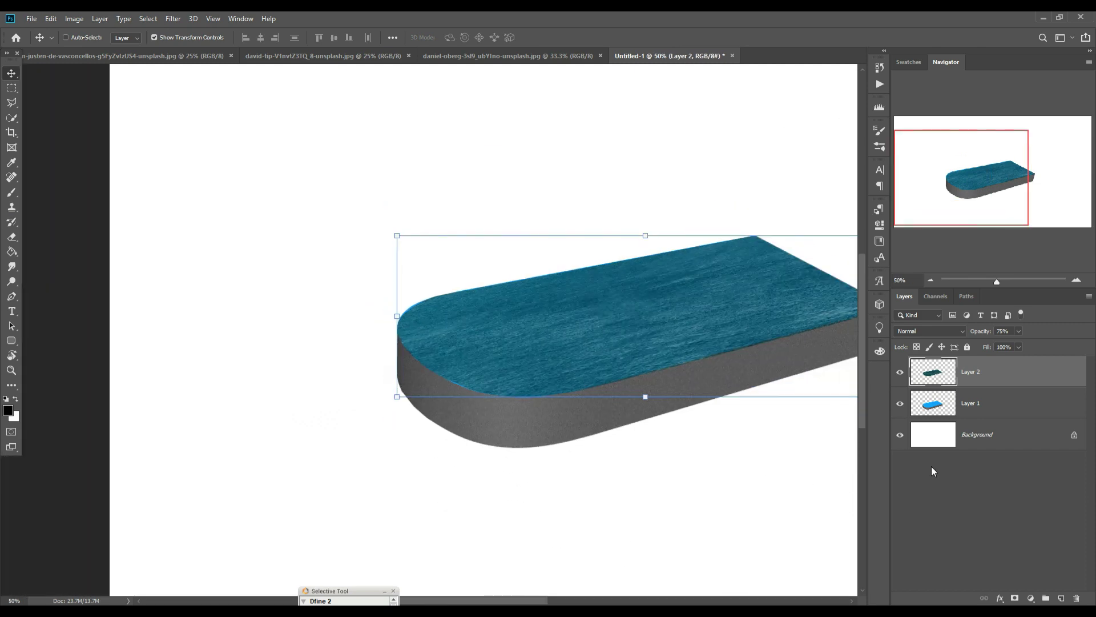
click(1019, 331)
drag(1019, 344, 1042, 349)
click(11, 78)
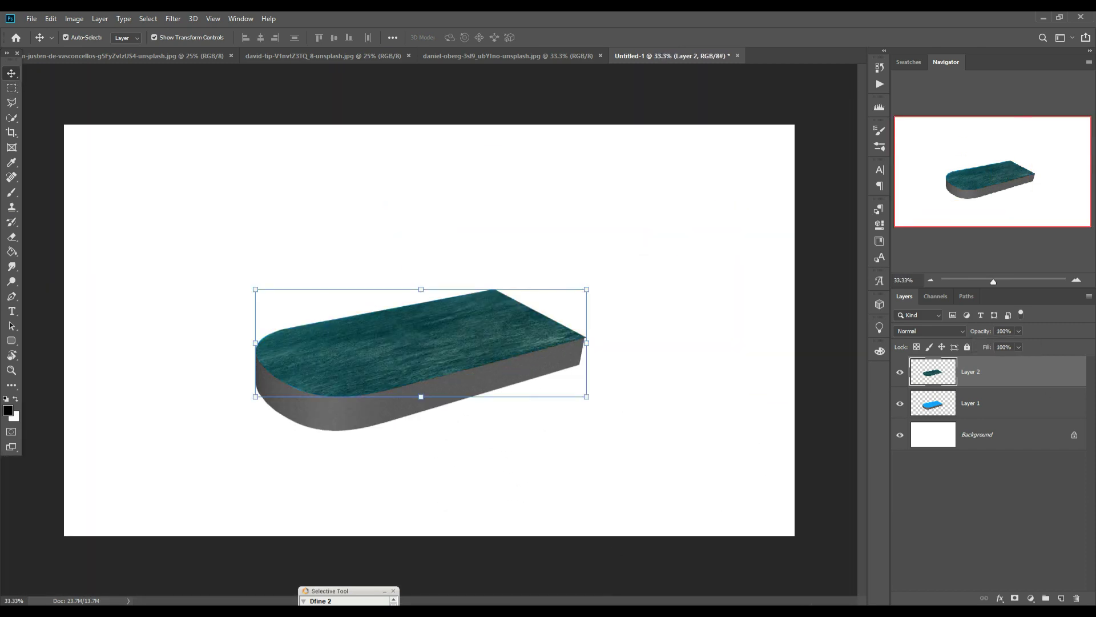
Step: Copy the selected water patch from the seascape photo into Untitled-1 again and place it over the slab's front side
mouse_move(406, 611)
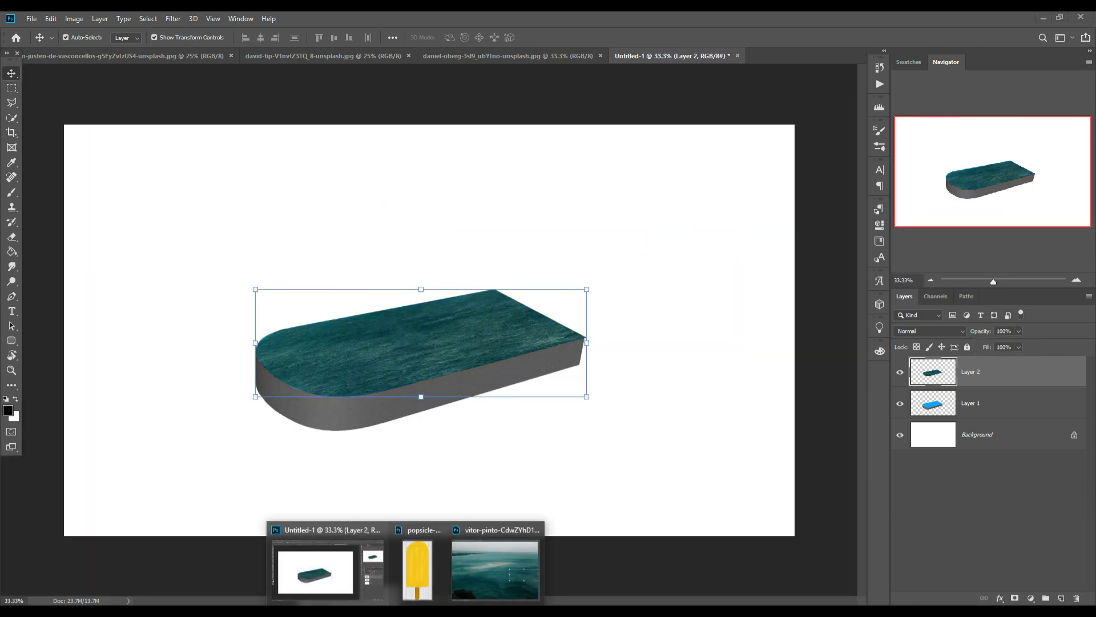
click(494, 565)
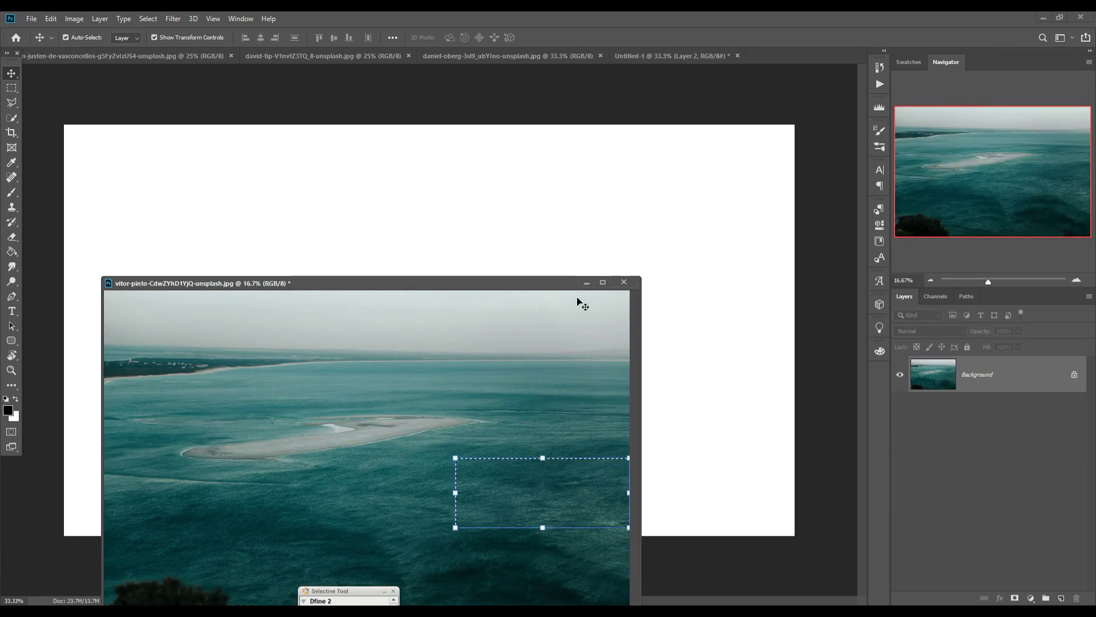
drag(540, 290, 975, 224)
drag(977, 415, 494, 429)
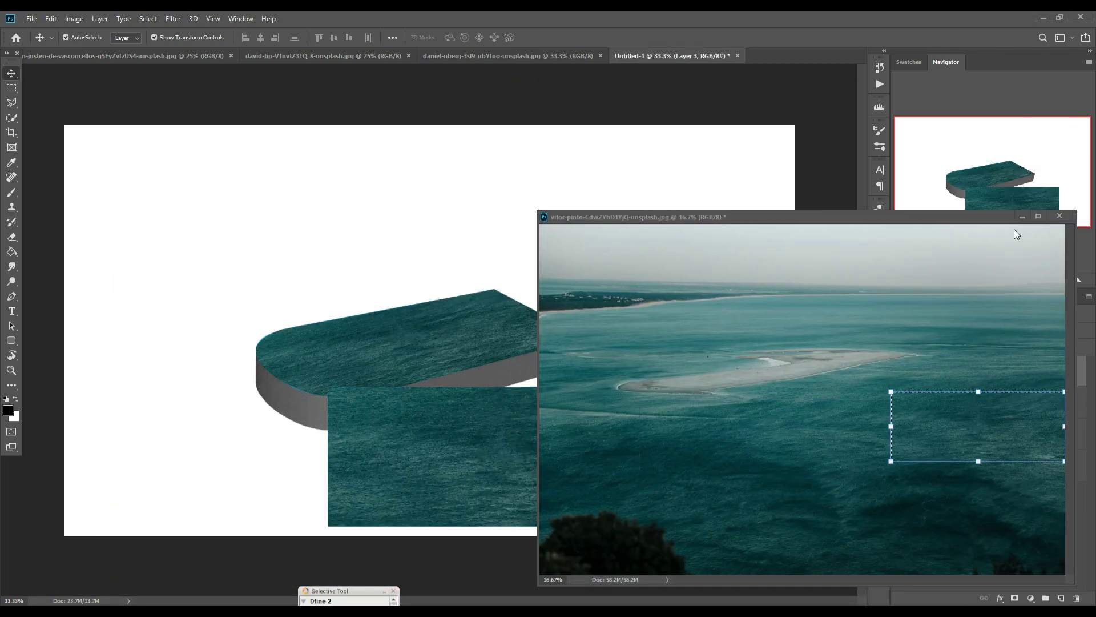
click(1022, 217)
drag(510, 470, 453, 443)
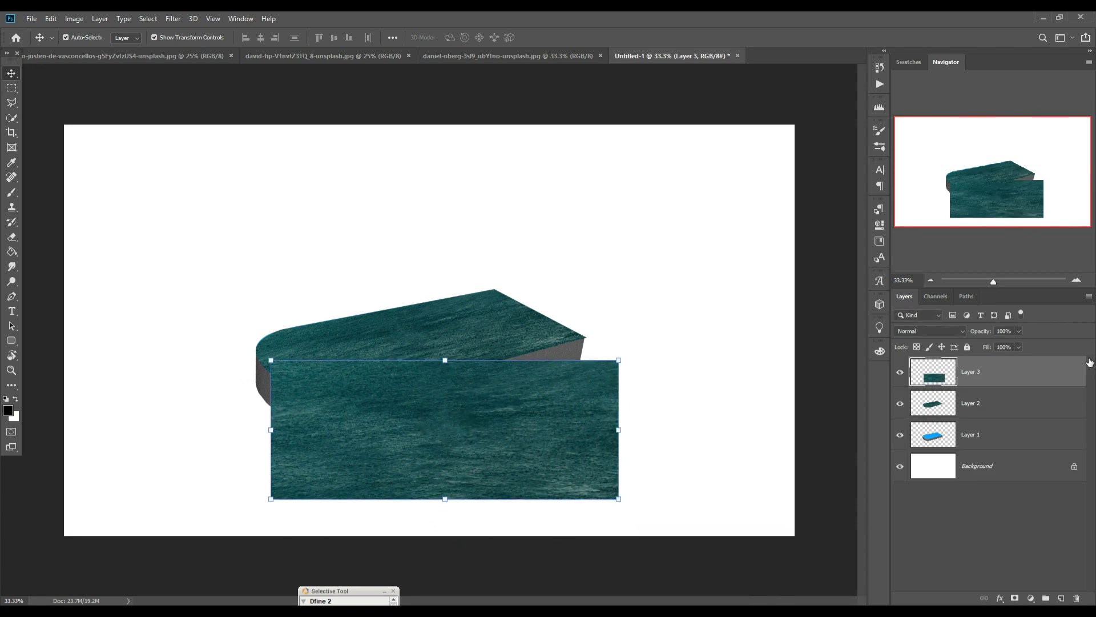
Step: Lower Layer 3's opacity to 74% and shift the patch so it covers the slab's whole side face
click(1019, 332)
drag(1020, 345, 1006, 347)
drag(595, 403, 569, 381)
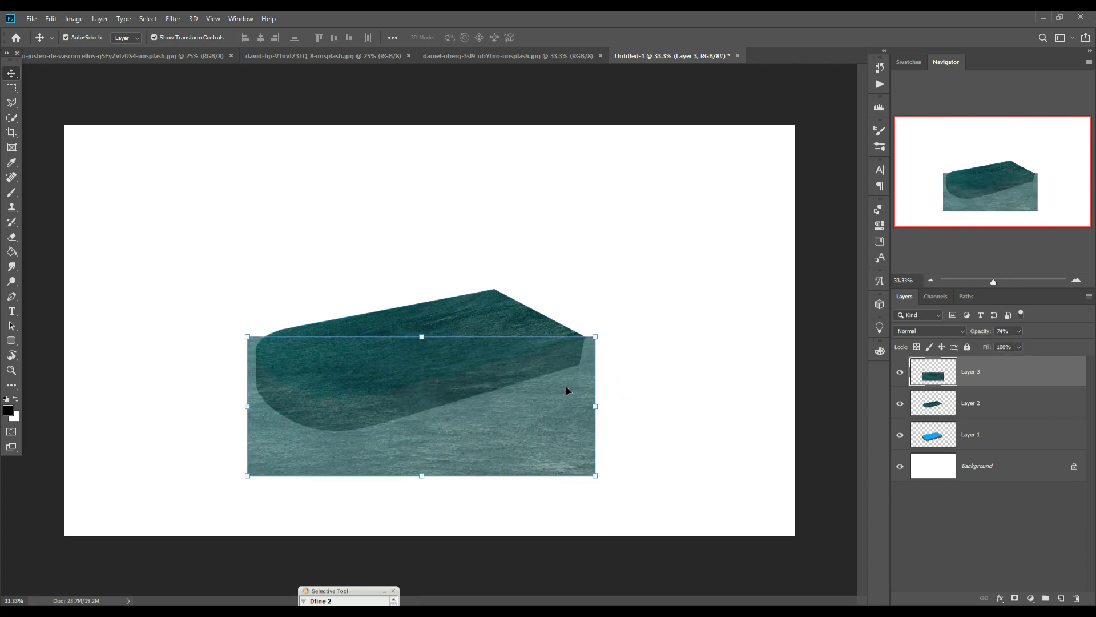
Step: Warp Layer 3 so its upper edge bows downward and its left corner and edge follow the slab's rounded end
click(51, 18)
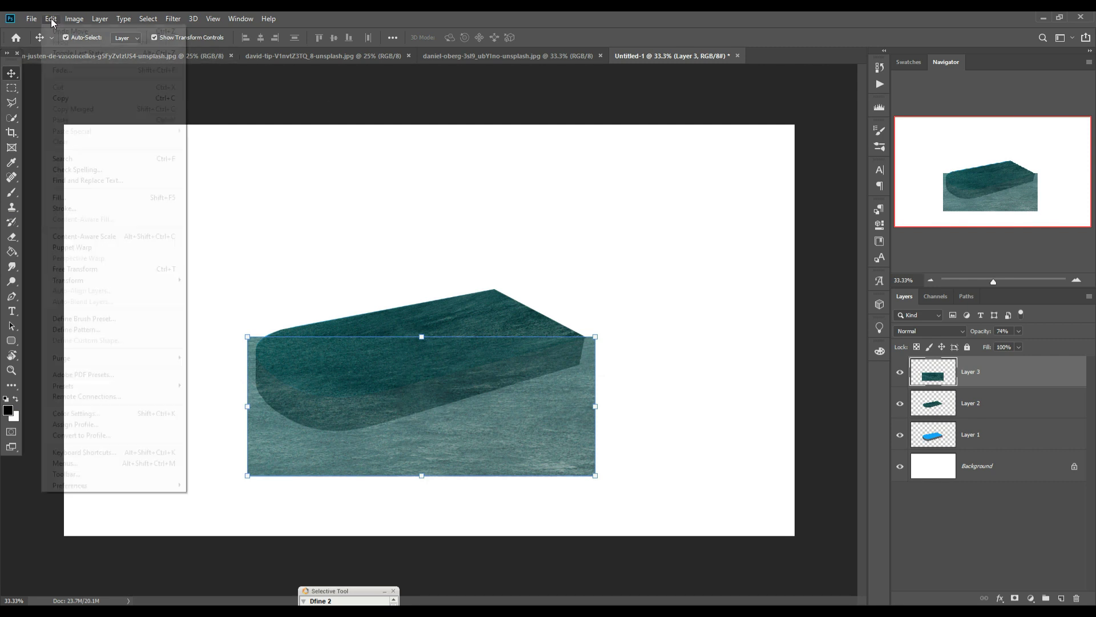
mouse_move(72, 285)
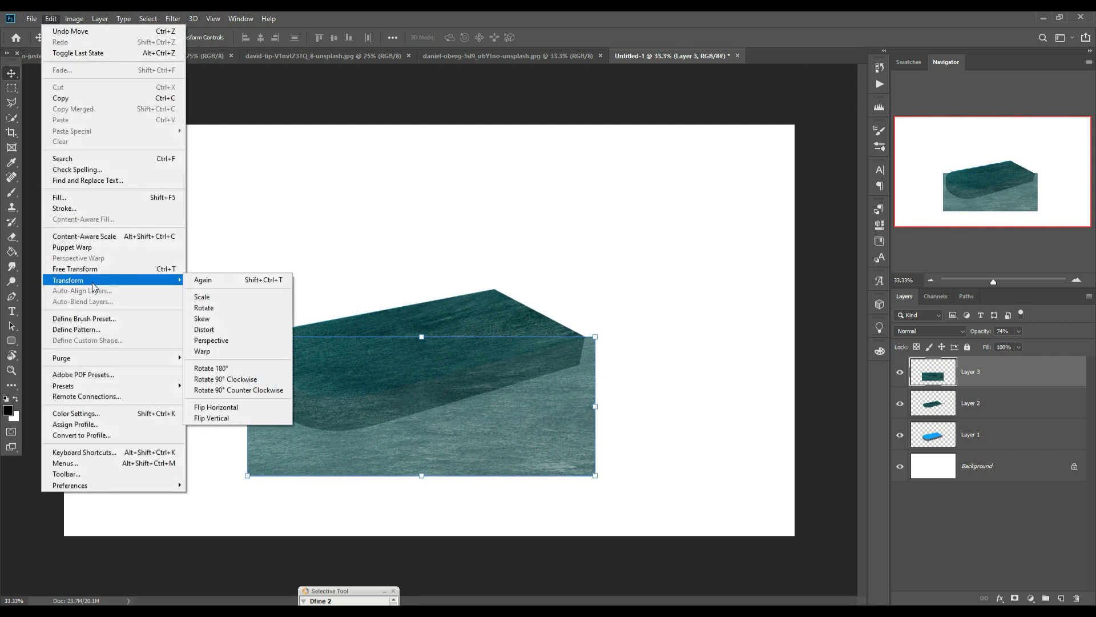
click(201, 350)
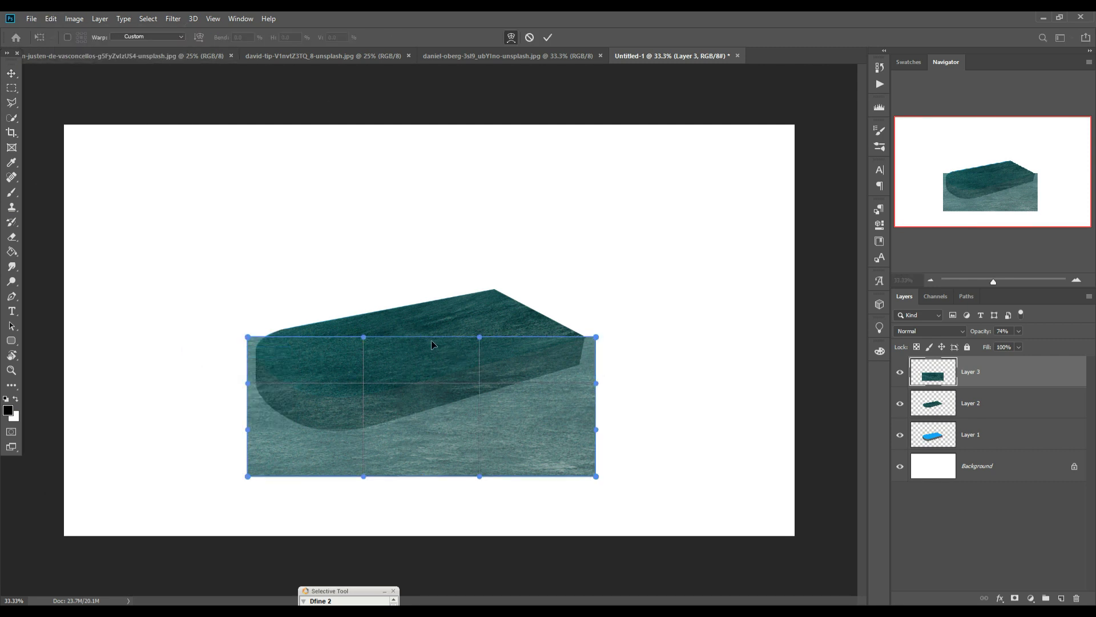
drag(432, 345, 431, 373)
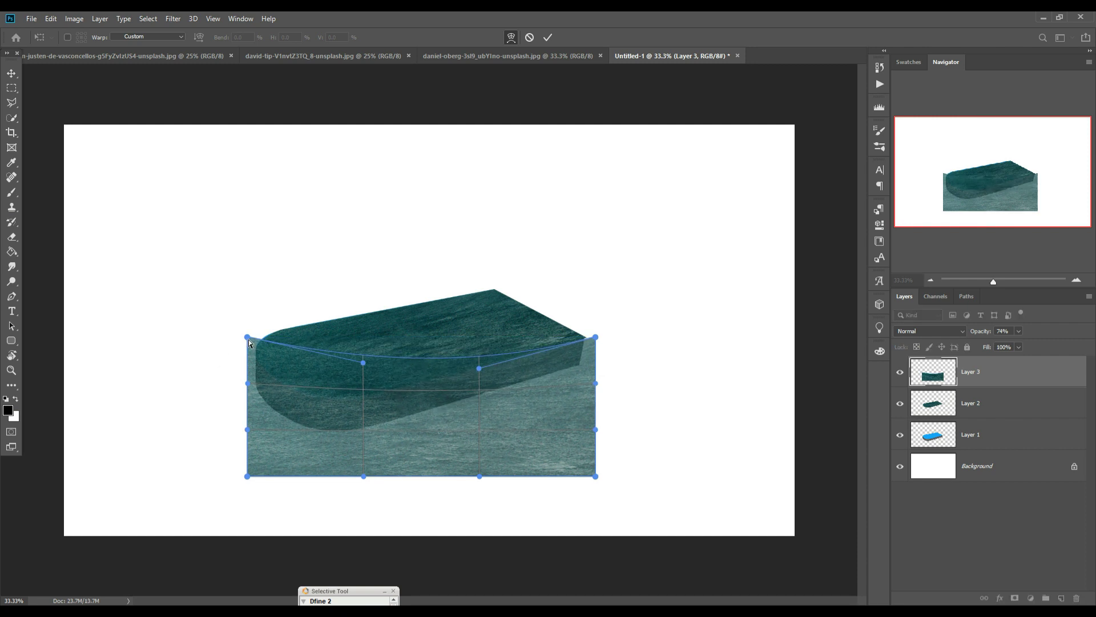
drag(251, 341, 257, 352)
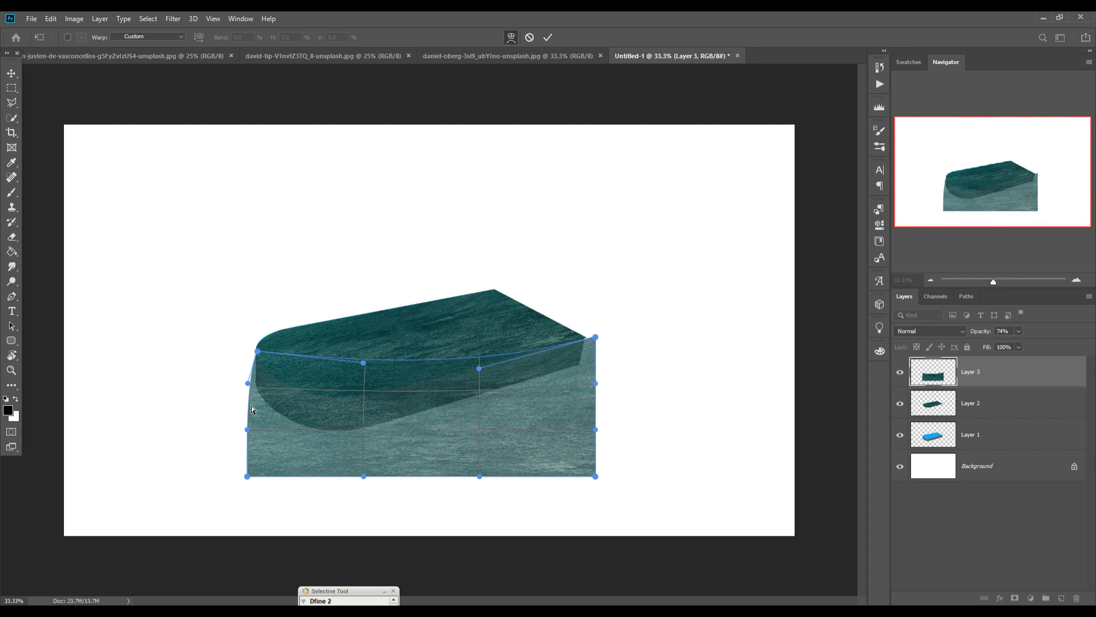
drag(252, 404, 254, 411)
key(ctrl+plus)
key(ctrl+plus)
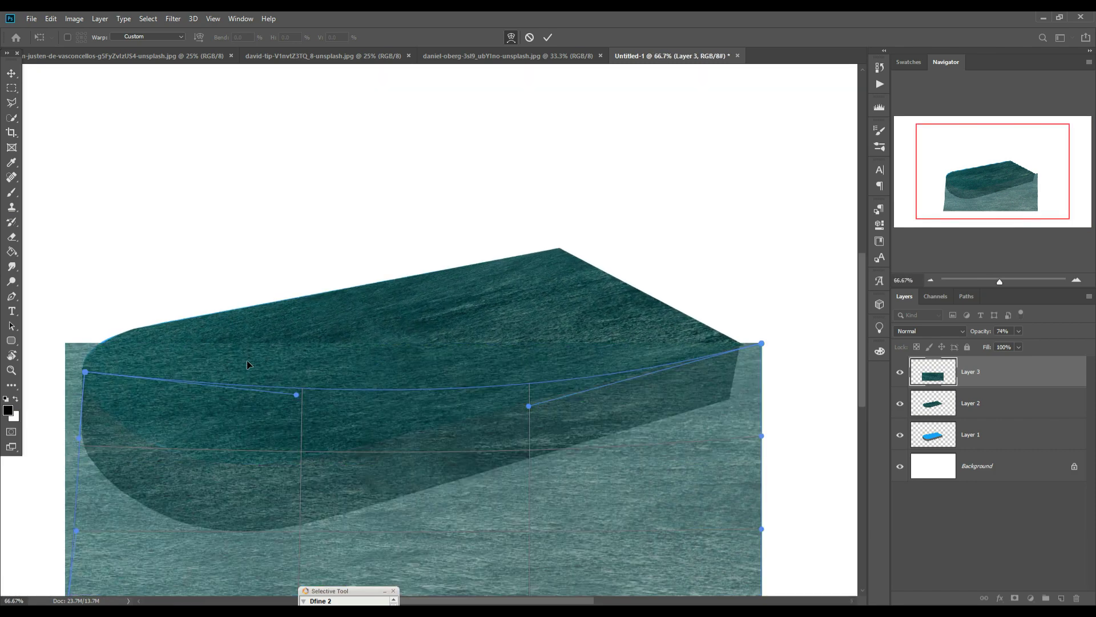
drag(241, 389, 453, 347)
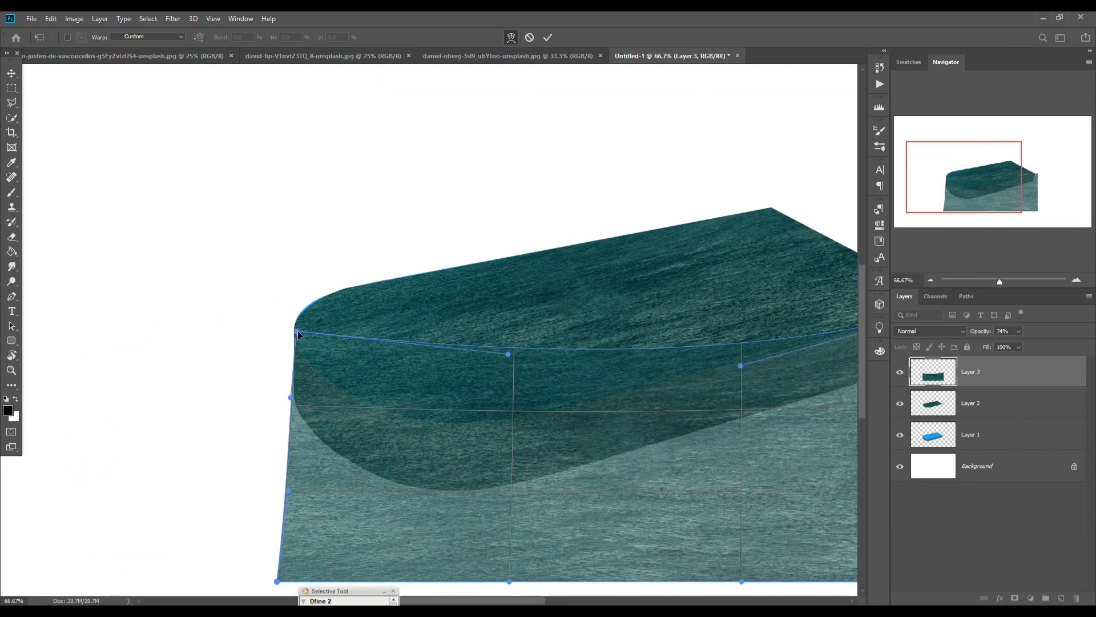
drag(298, 331, 297, 330)
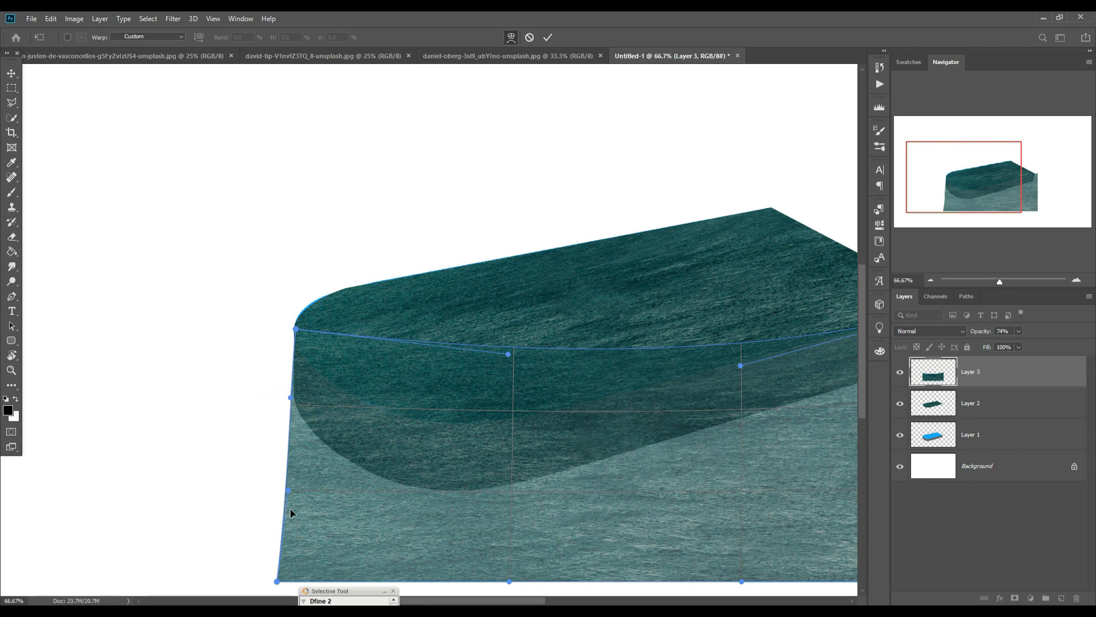
drag(304, 454, 300, 455)
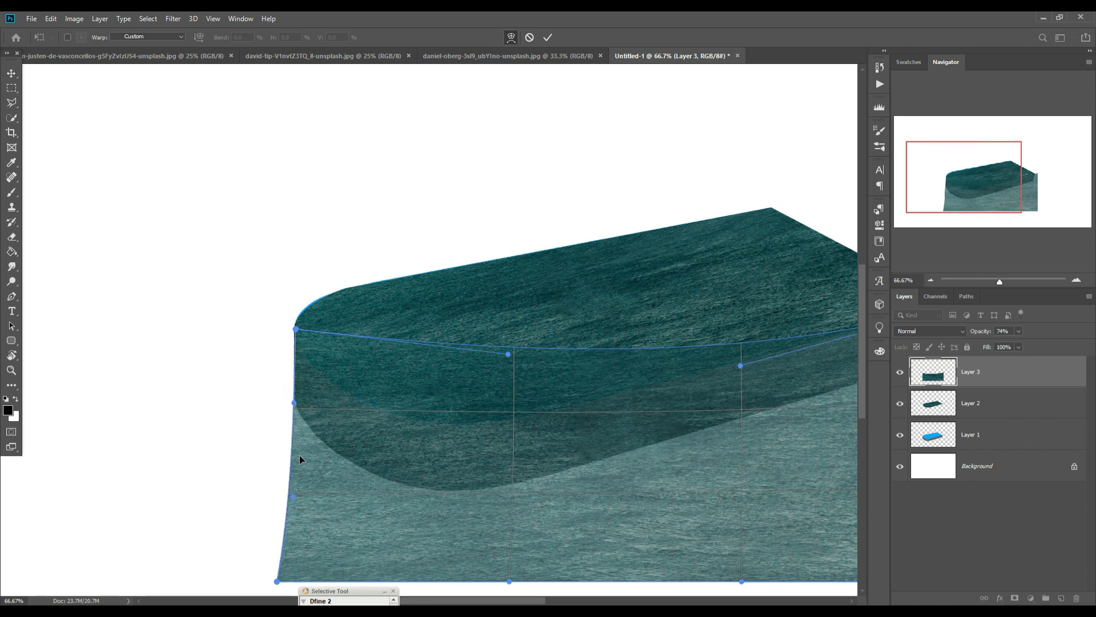
drag(296, 331, 295, 329)
Step: Fit the warp's upper right corner and right edge to the slab's far front corner, and apply the warp
drag(591, 423, 346, 390)
drag(729, 269, 706, 270)
drag(713, 349, 696, 345)
drag(707, 271, 714, 269)
drag(699, 345, 703, 345)
click(547, 36)
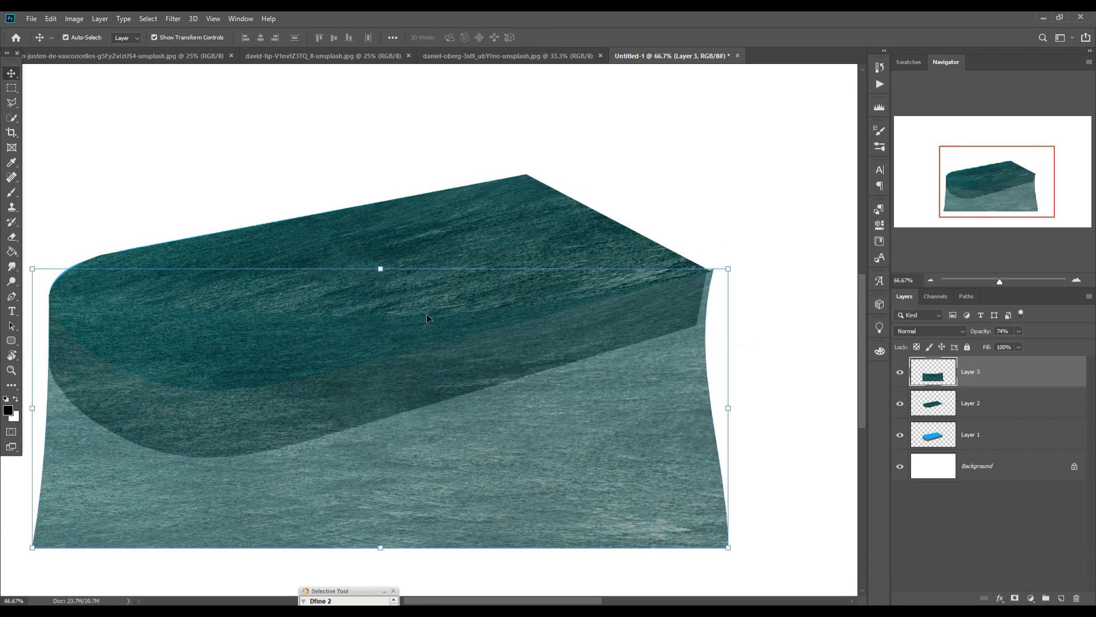
Step: Draw a closed Pen path around the slab's side face, curving along the upper and lower edges of the rounded end
drag(394, 308, 560, 186)
click(11, 296)
click(215, 172)
click(485, 251)
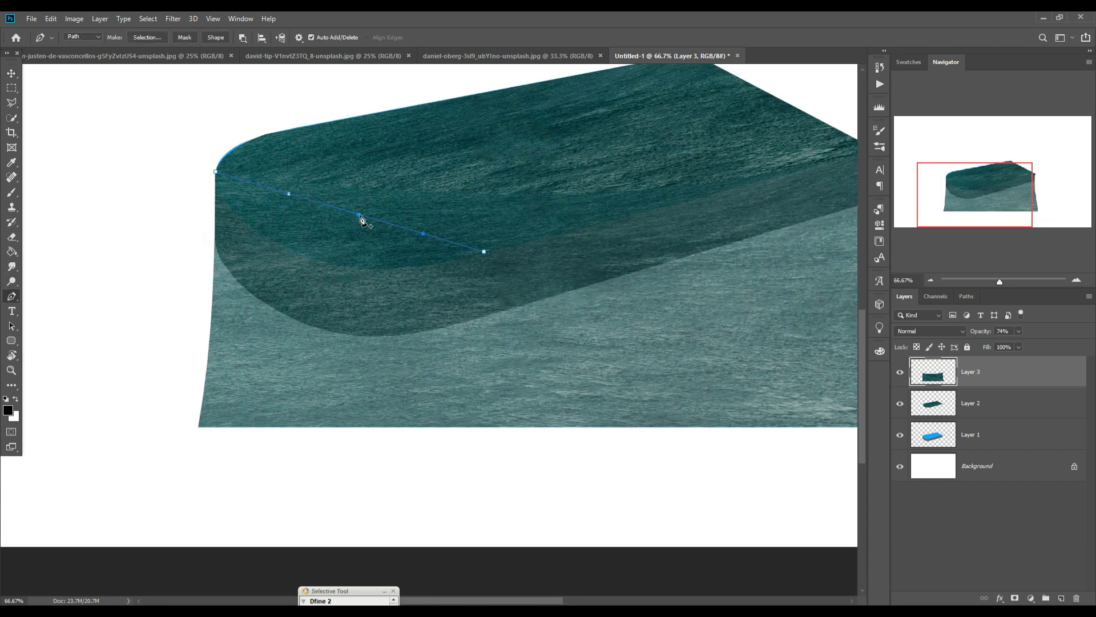
drag(359, 214, 327, 264)
drag(415, 246, 54, 300)
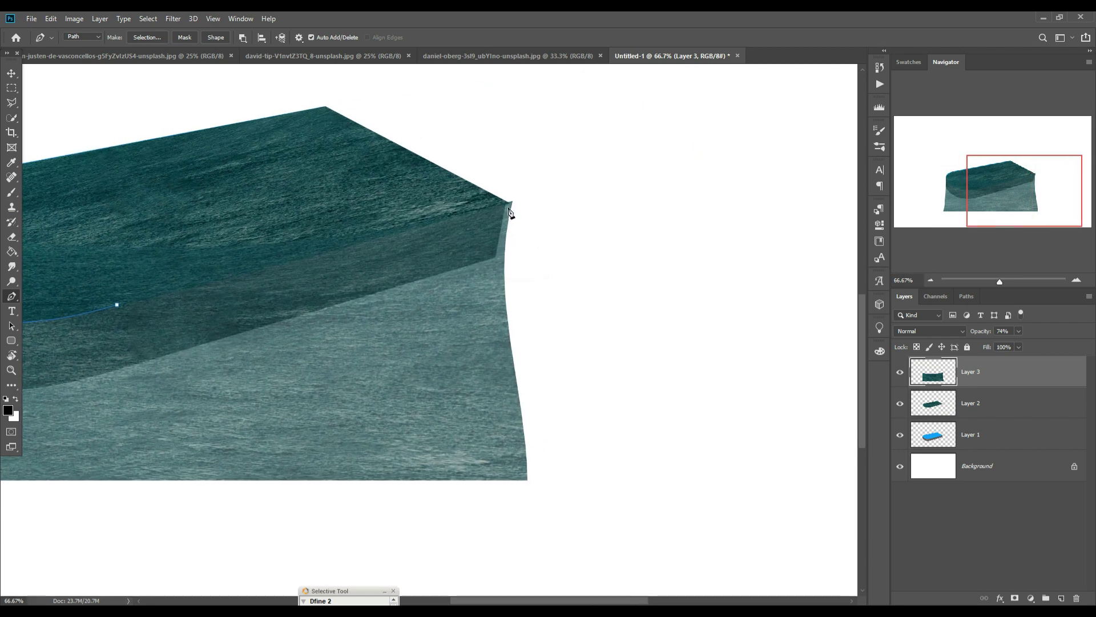
click(510, 202)
key(ctrl+z)
drag(122, 388, 277, 292)
drag(430, 262, 667, 208)
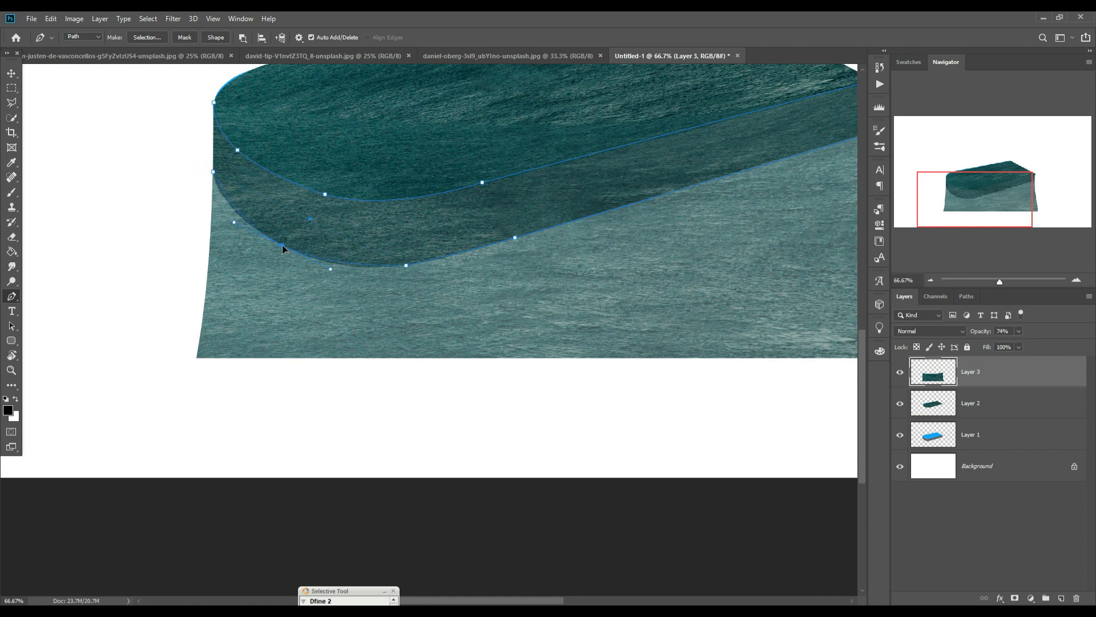
click(235, 208)
Step: Convert the side-face path to a selection, copy that area of Layer 3 to a new layer, and hide Layer 3
right_click(259, 204)
click(297, 253)
click(608, 174)
click(148, 19)
click(163, 64)
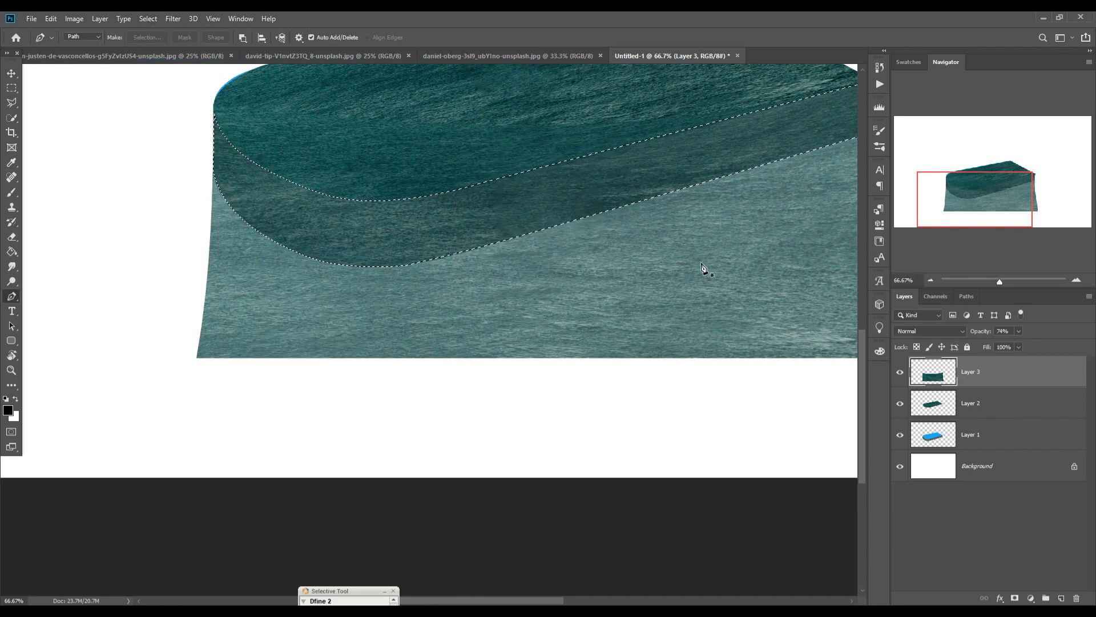
key(ctrl+j)
click(900, 403)
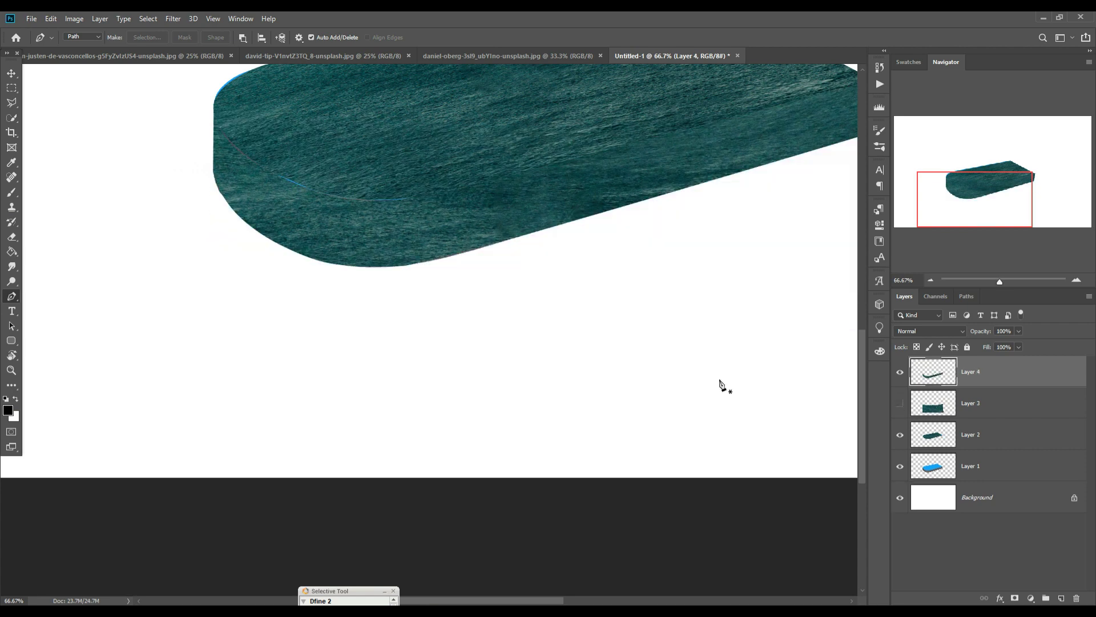
Step: Hide the original slab on Layer 1 and reduce the opacity of Layer 4 to 74%
click(12, 79)
key(ctrl+minus)
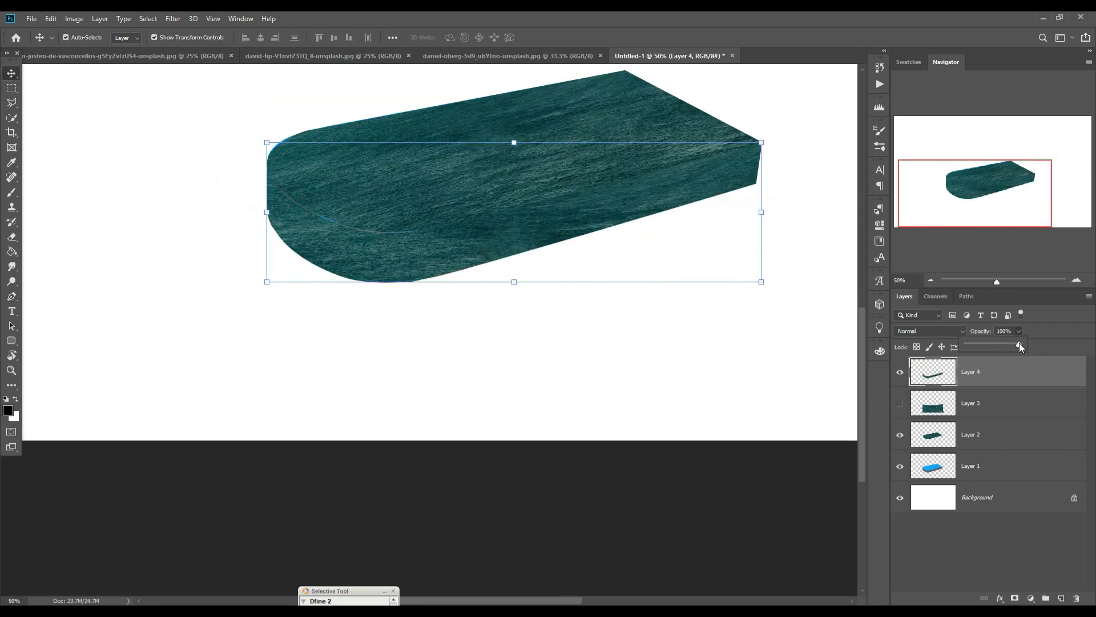
mouse_move(1019, 343)
mouse_down()
mouse_move(995, 345)
mouse_move(1030, 342)
mouse_up()
click(901, 468)
click(1018, 331)
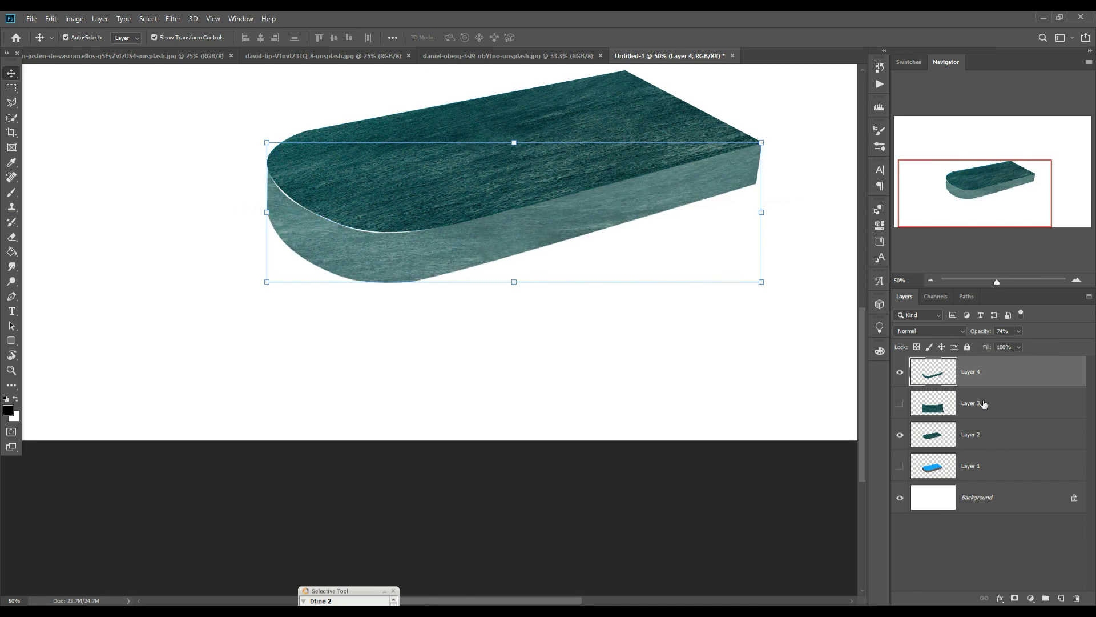
Step: Warp Layer 2 slightly to close the gap between the top water surface and the side face along the rounded edge
click(987, 437)
click(148, 18)
mouse_move(51, 18)
mouse_move(74, 280)
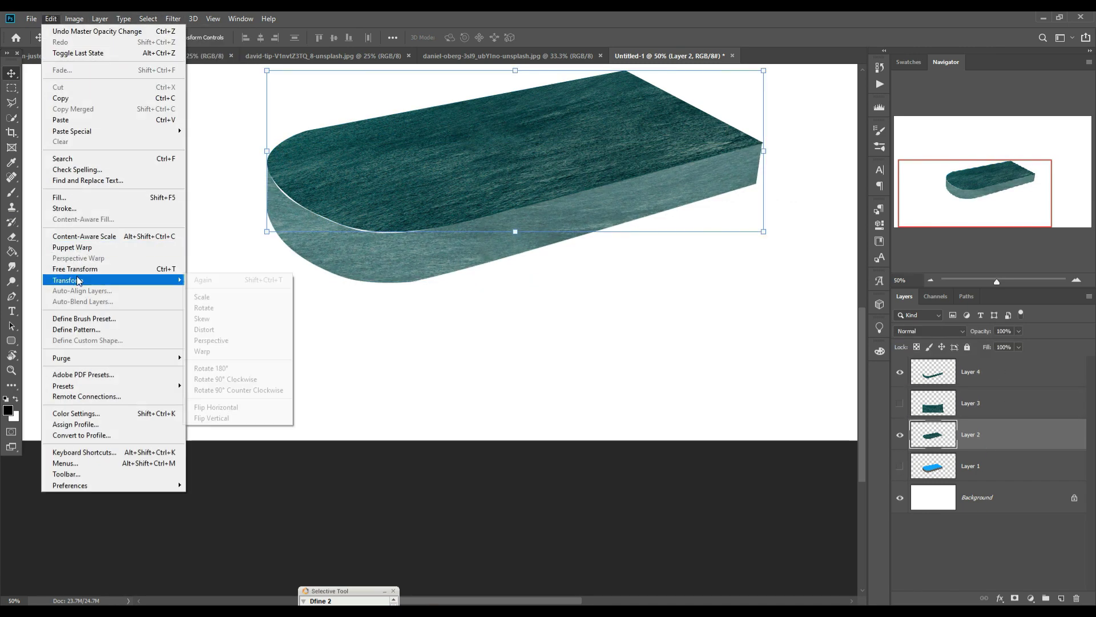
click(217, 350)
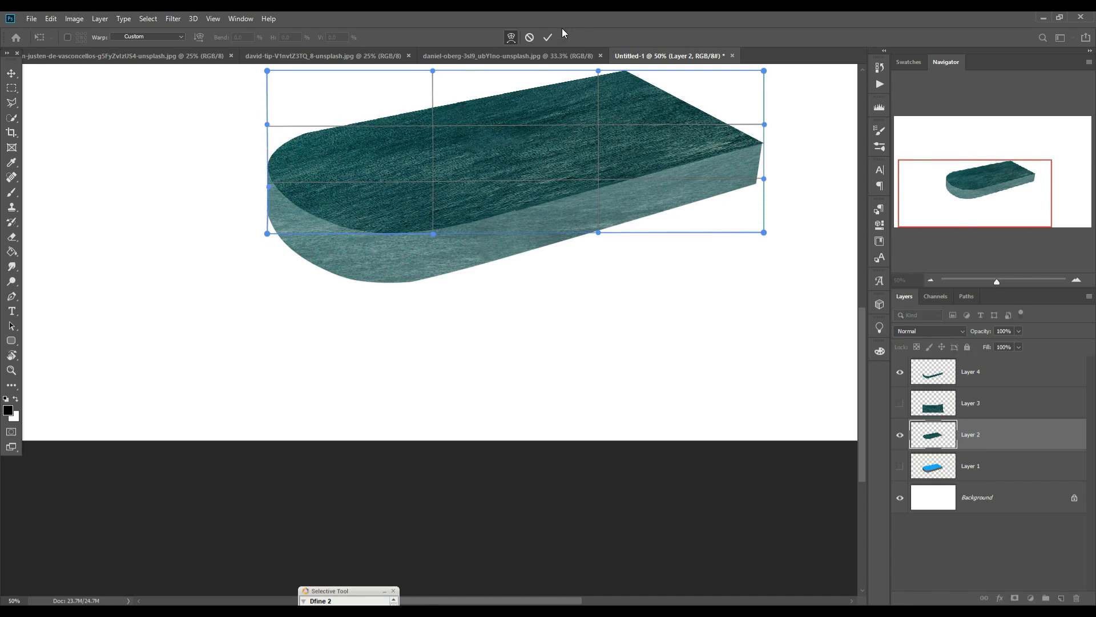
click(548, 37)
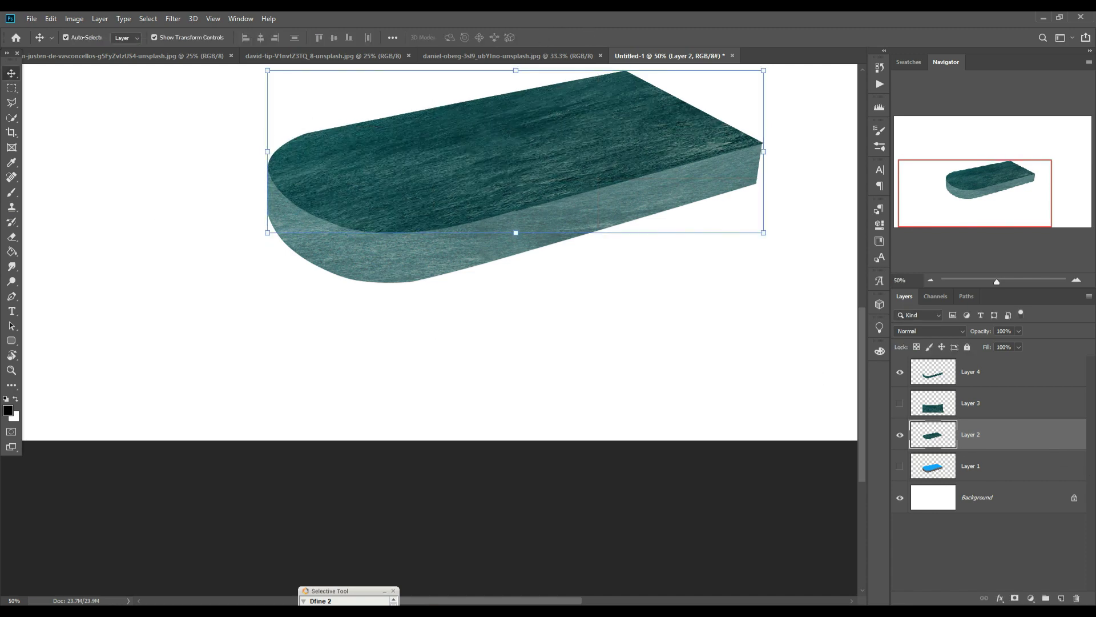
Step: Make a freehand Lasso selection around the boat and its wake in the photo of the boat on blue water
click(1031, 598)
click(843, 286)
click(174, 56)
click(11, 103)
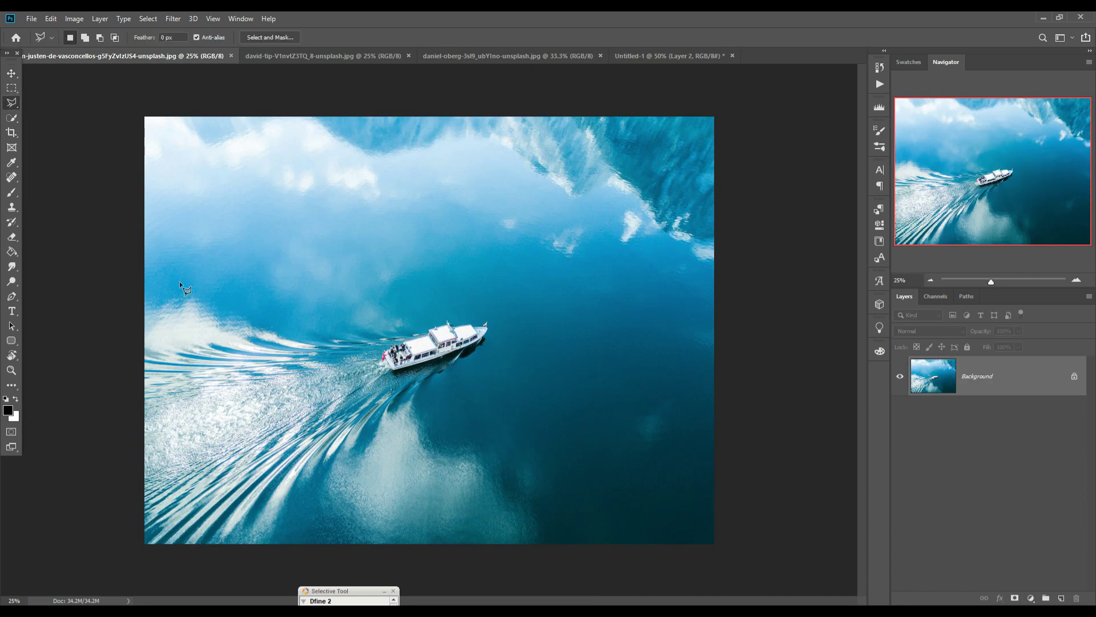
click(52, 38)
right_click(11, 103)
click(44, 105)
mouse_move(145, 303)
mouse_down()
mouse_move(516, 341)
mouse_move(371, 486)
mouse_move(216, 577)
mouse_move(64, 503)
mouse_move(34, 306)
mouse_up()
key(v)
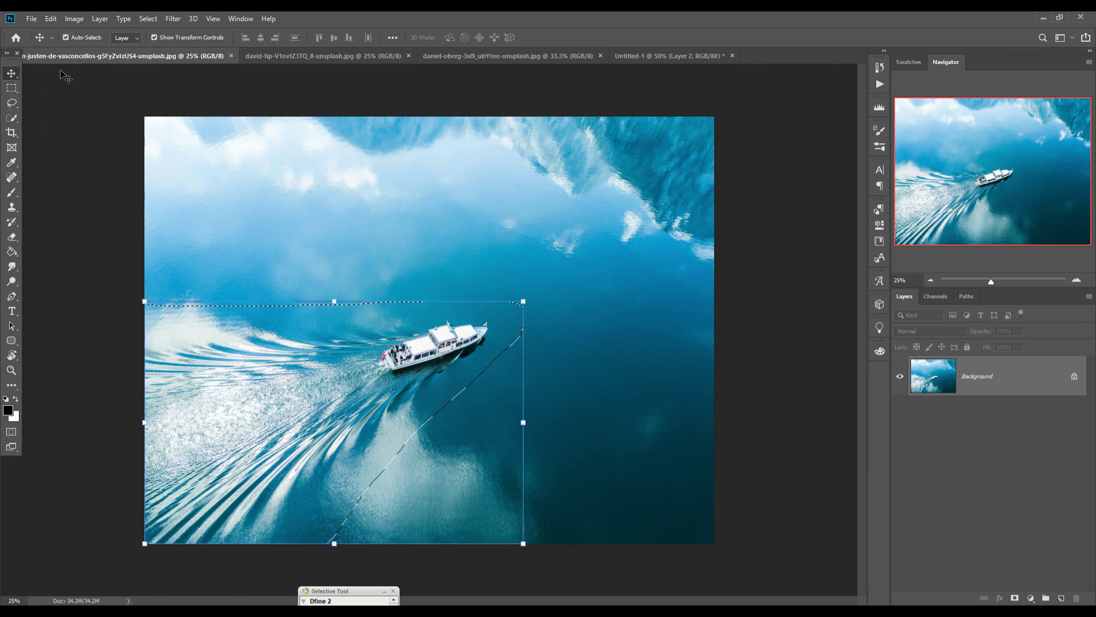
Step: Copy the selected boat area into the Untitled-1 composite above Layer 2 and flip it horizontally
drag(106, 56, 500, 162)
drag(686, 398, 582, 120)
click(51, 18)
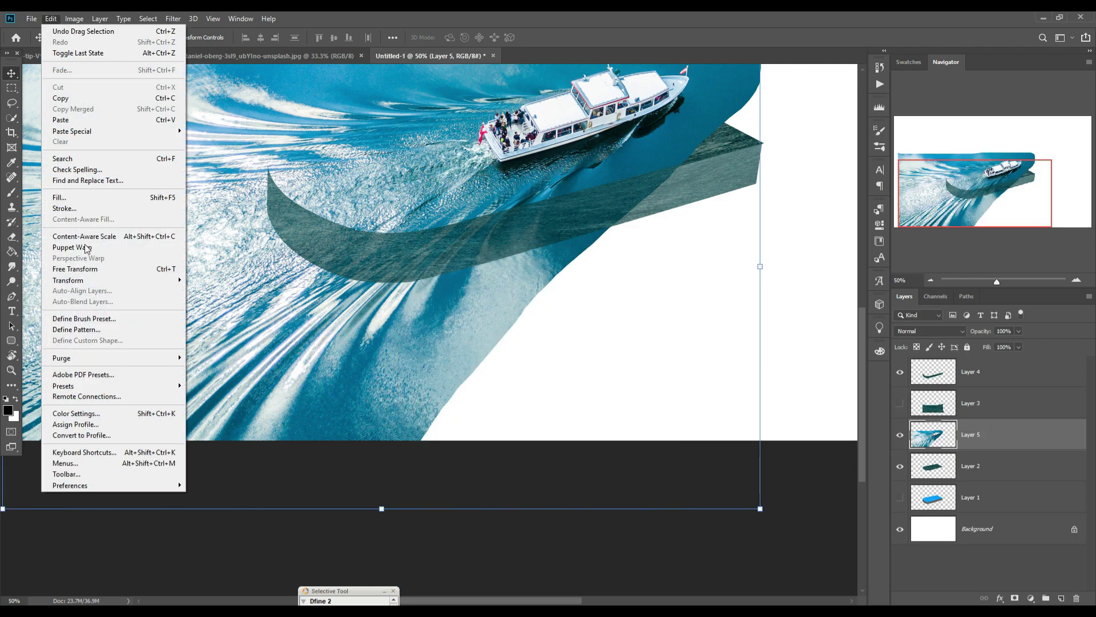
mouse_move(92, 279)
click(227, 407)
key(ctrl+minus)
key(ctrl+minus)
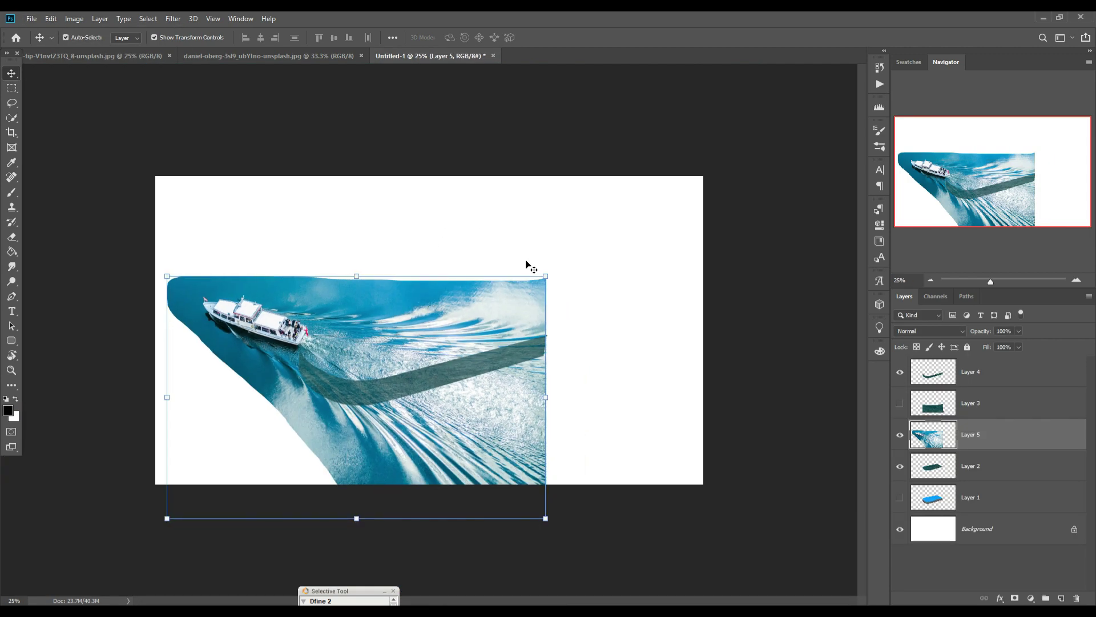
Step: Scale the boat layer to about 60%, rotate it about -33.65°, and place it over the slab's top face
drag(552, 282, 291, 365)
drag(252, 457, 434, 330)
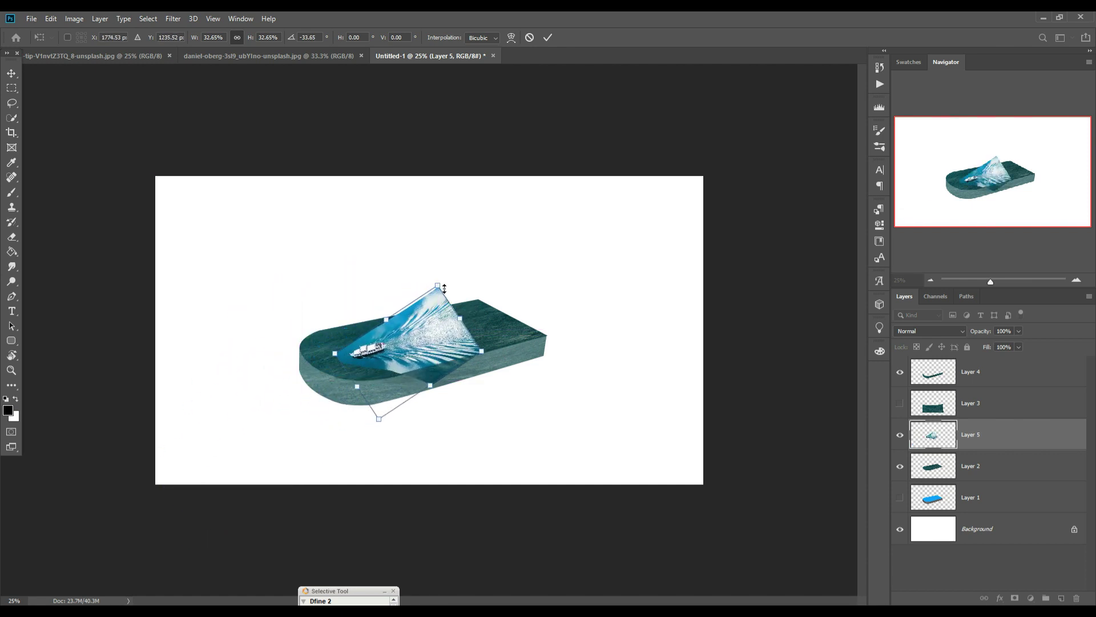
drag(444, 288, 591, 217)
drag(482, 266, 486, 323)
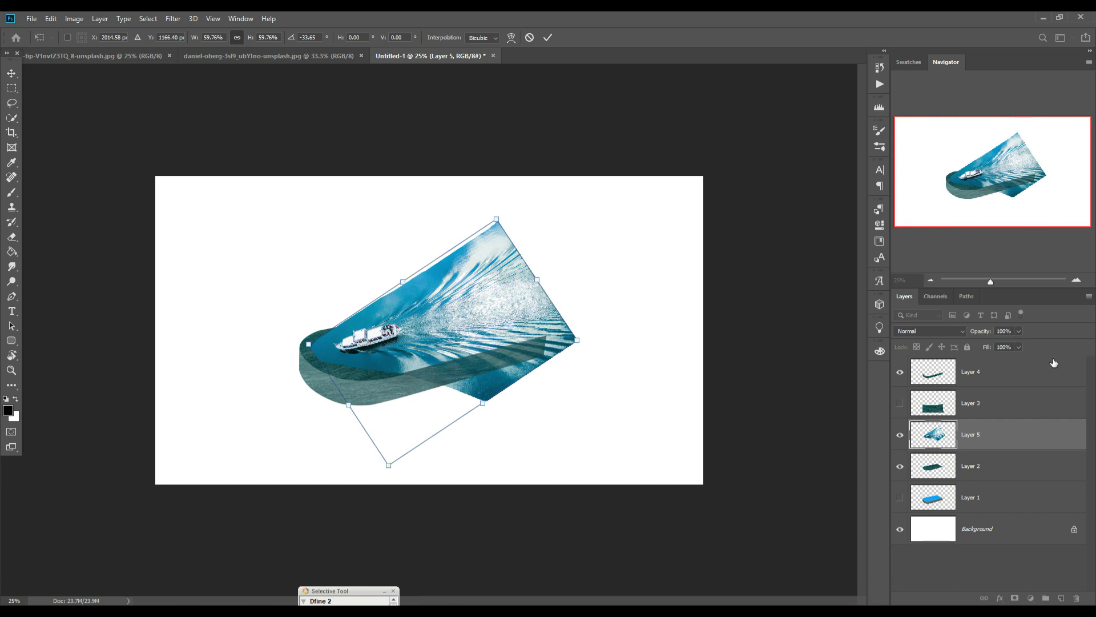
click(547, 38)
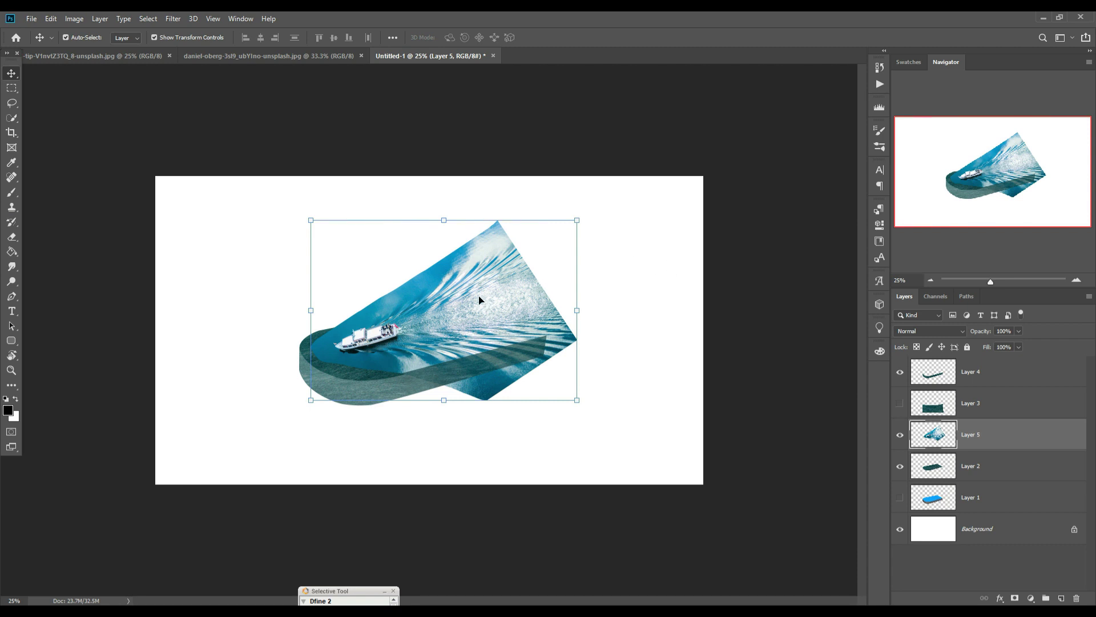
Step: Warp Layer 5 to level the boat and stretch its surrounding water toward the slab's rounded end
click(51, 19)
mouse_move(83, 286)
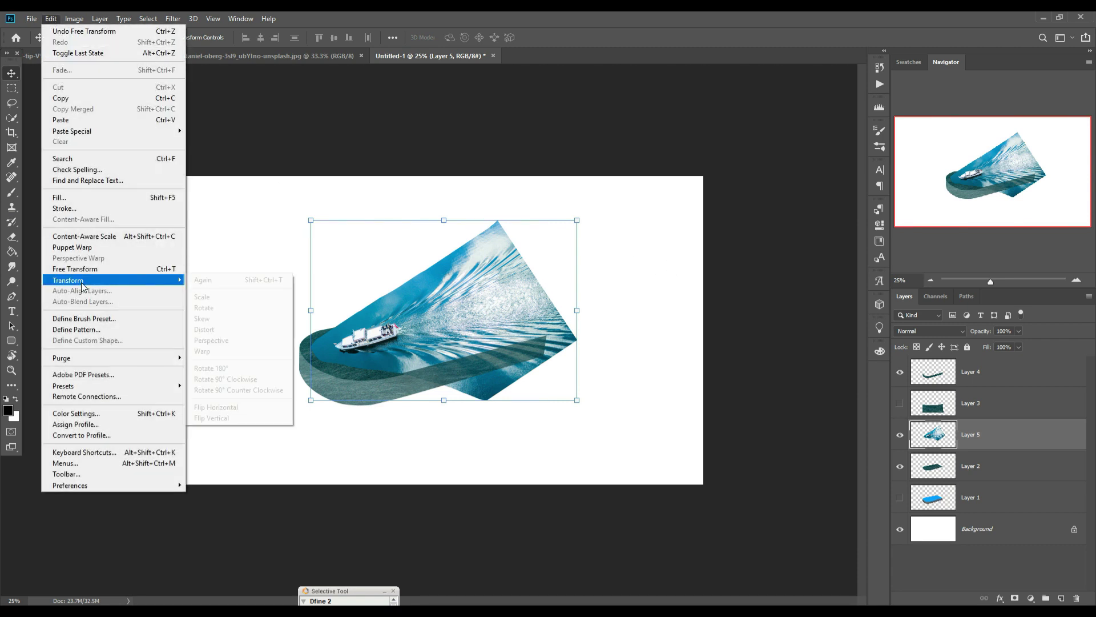
click(216, 351)
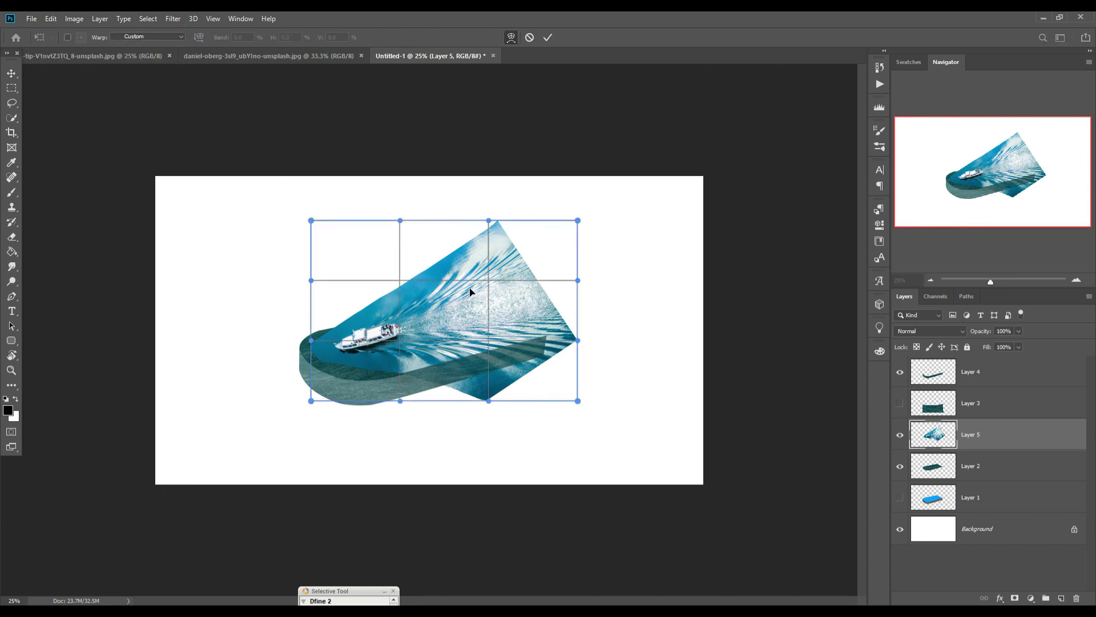
drag(470, 292, 458, 331)
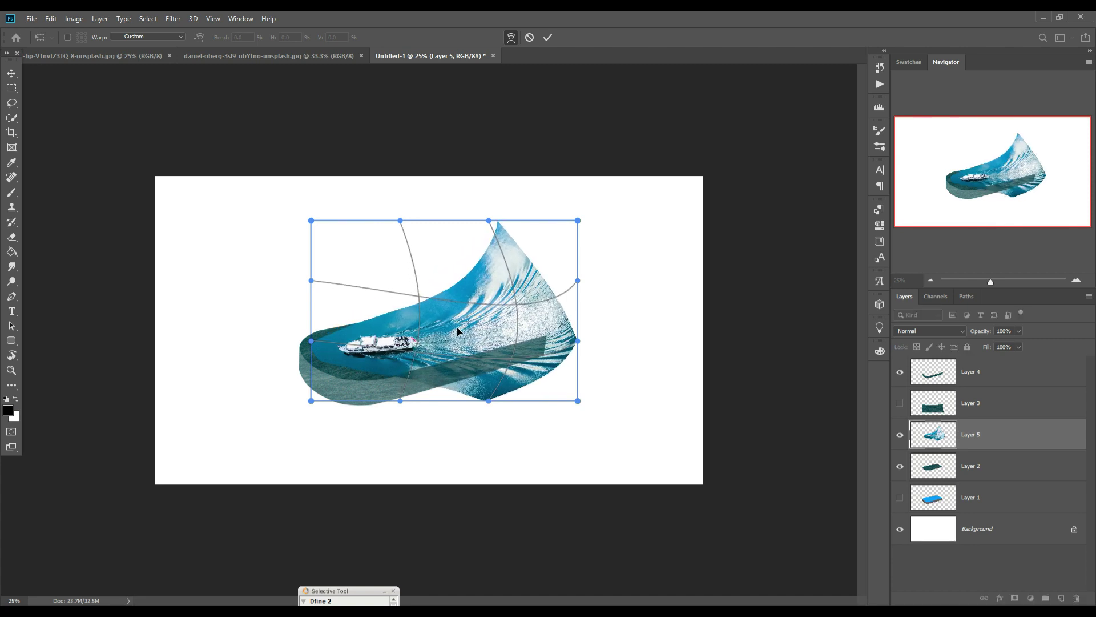
drag(334, 356, 314, 346)
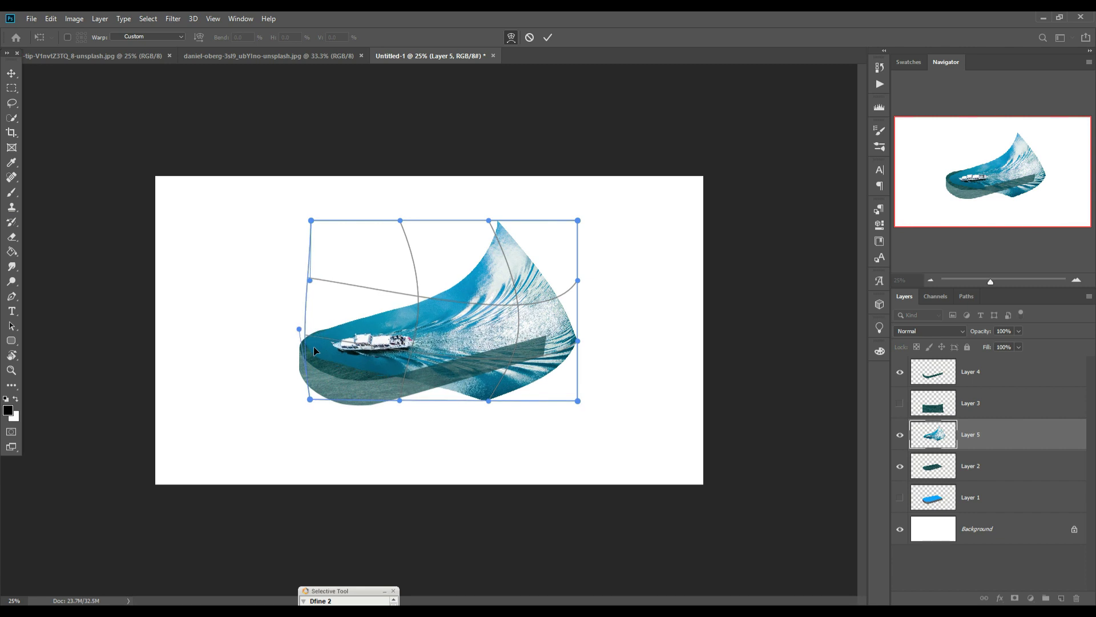
drag(406, 347, 407, 349)
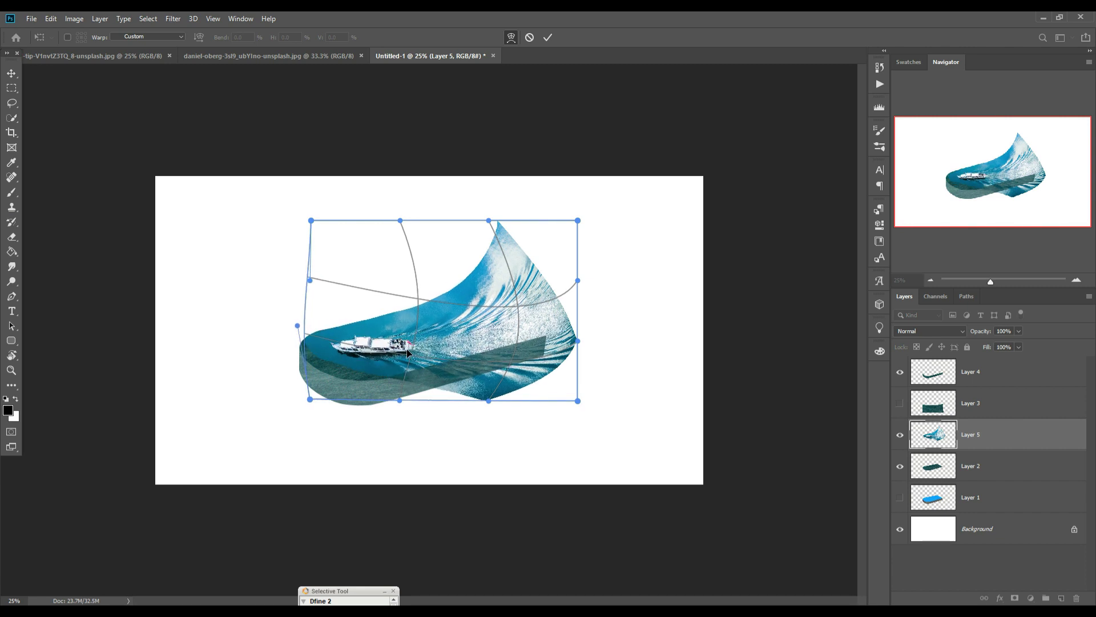
Step: Pull the warped wake down and its lower edge up to follow the slab's top face, and apply the warp
drag(501, 227, 530, 282)
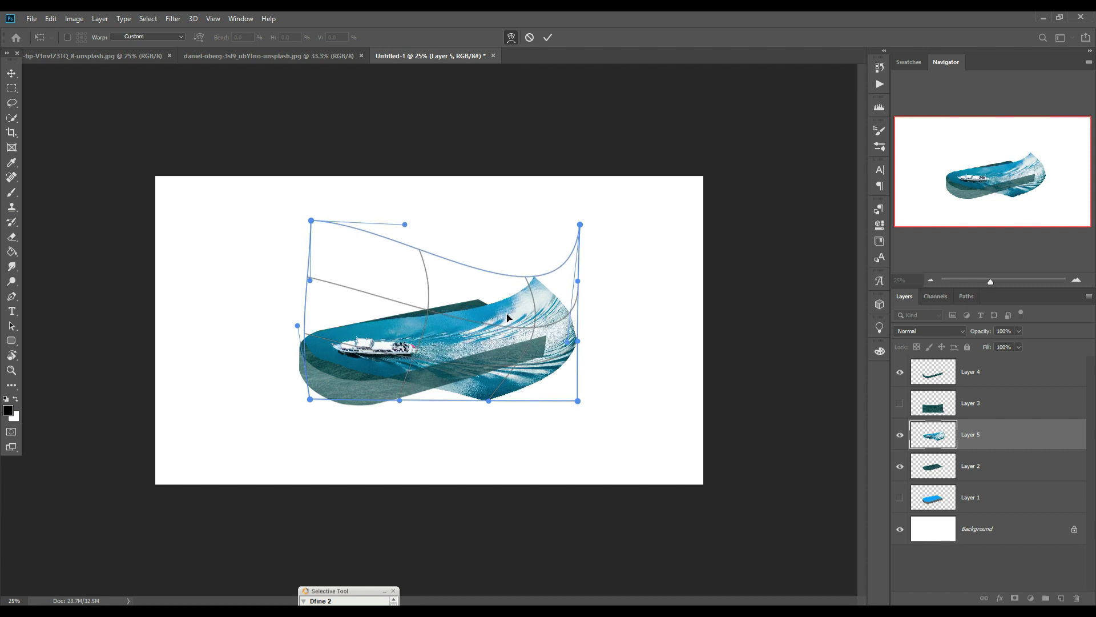
drag(311, 344, 310, 330)
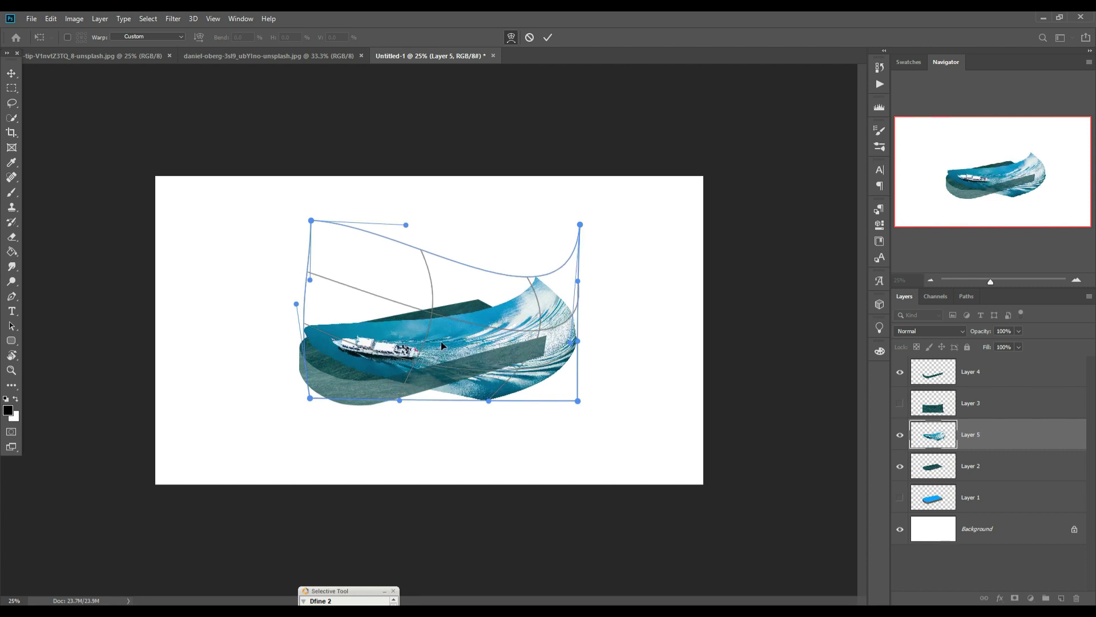
drag(442, 341, 447, 340)
drag(475, 389, 500, 379)
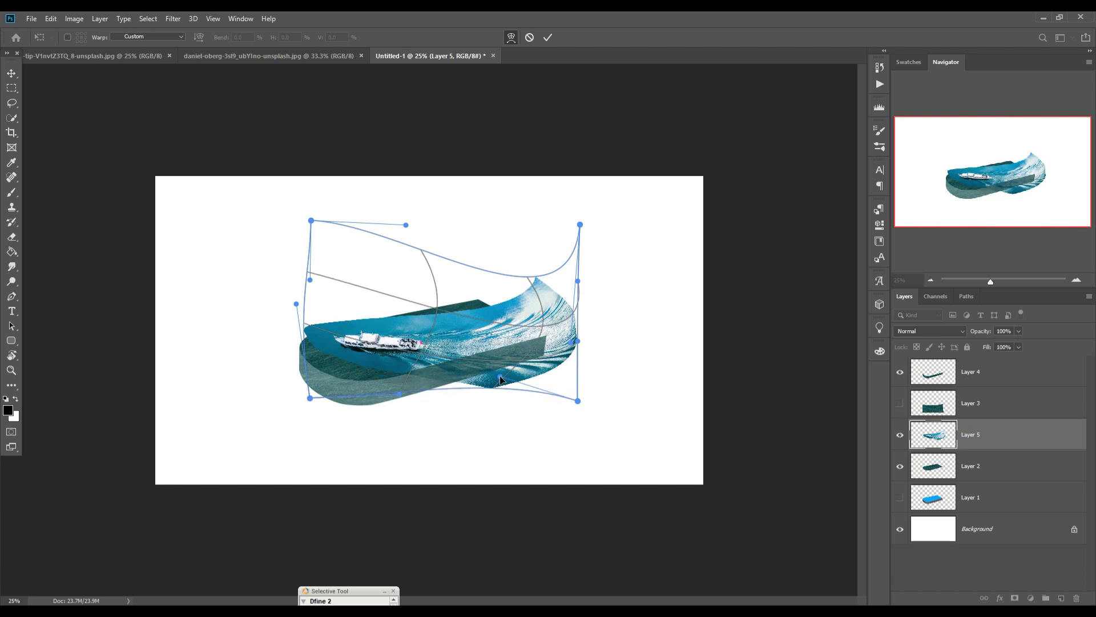
drag(423, 330, 426, 332)
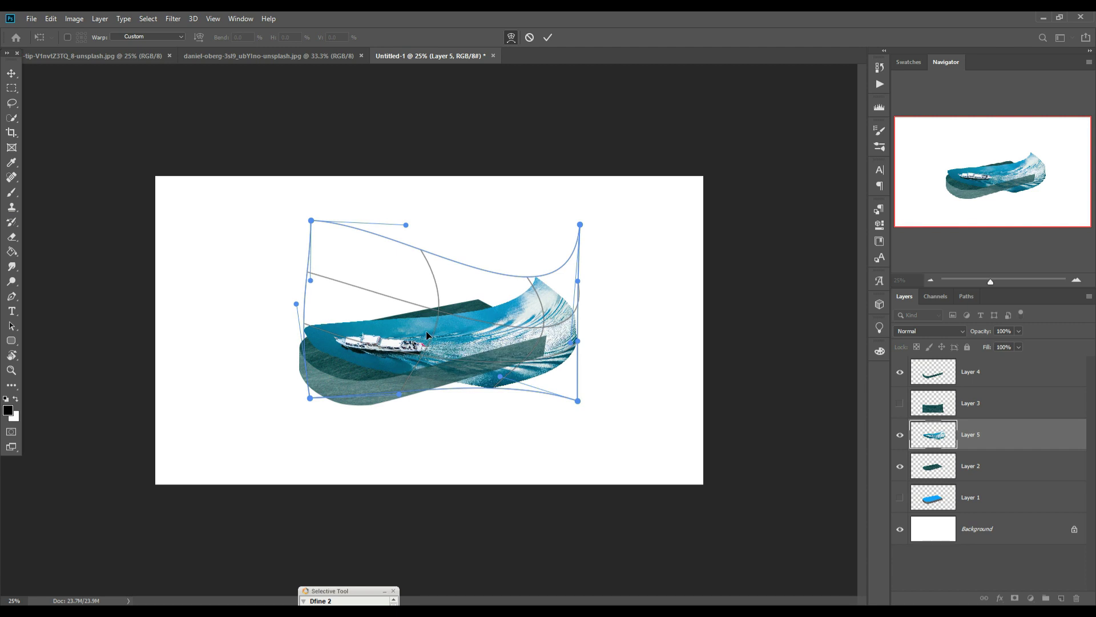
click(549, 39)
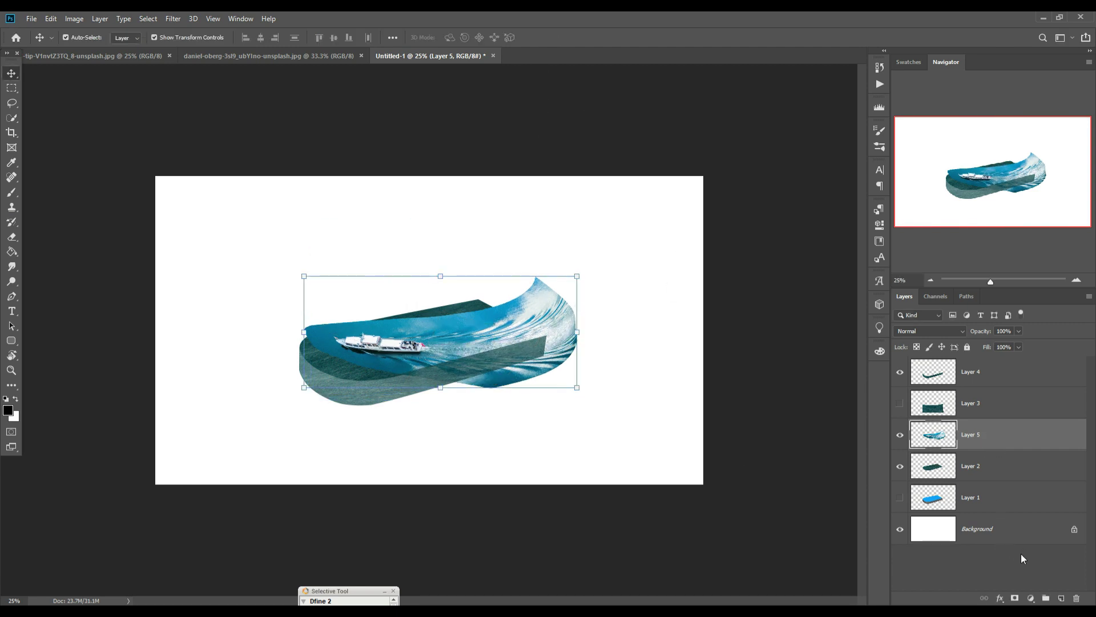
Step: Add a layer mask to Layer 5 and paint out the excess water around the boat and slab, raising the brush opacity to 100%
click(1015, 598)
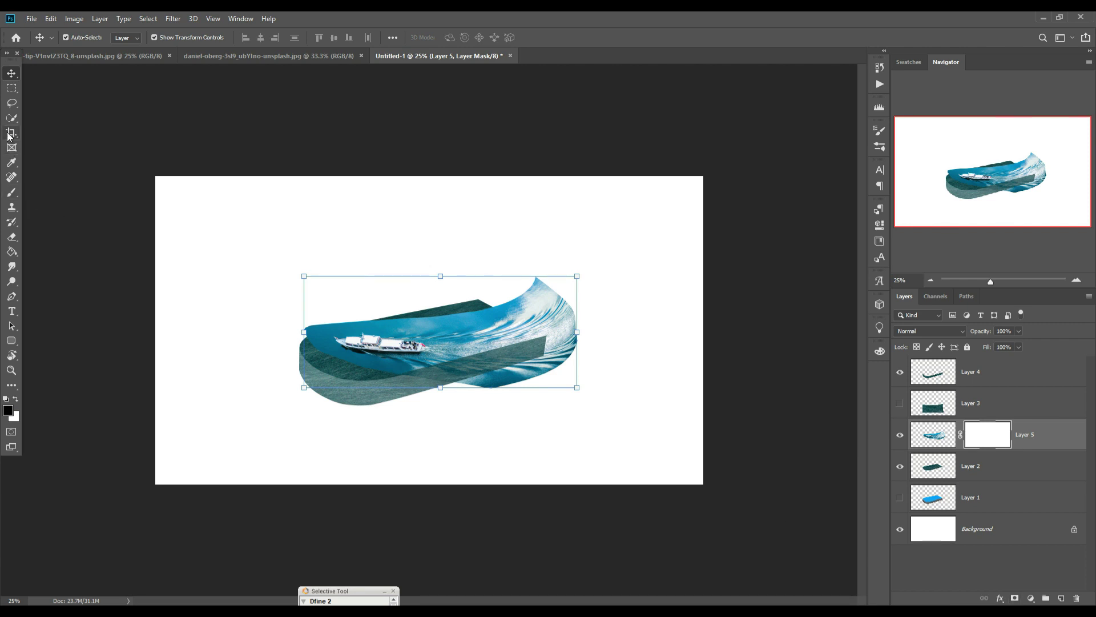
click(12, 192)
key(bracketleft)
key(bracketleft)
key(bracketleft)
key(bracketleft)
key(bracketleft)
key(bracketleft)
key(bracketleft)
key(bracketleft)
key(bracketleft)
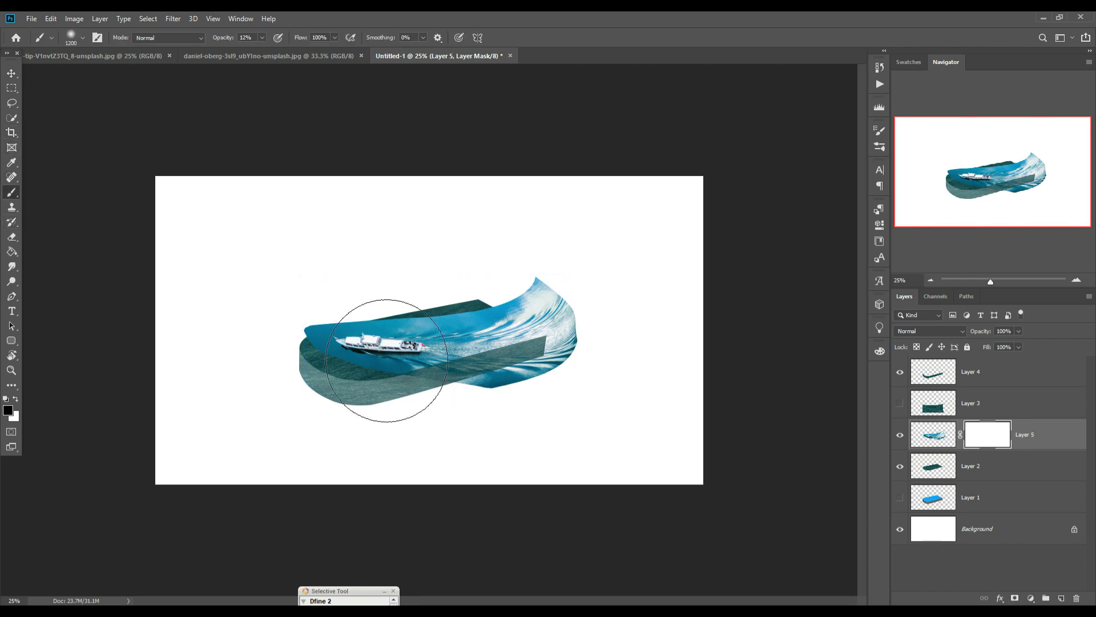
mouse_move(342, 329)
mouse_down()
mouse_move(258, 344)
mouse_move(296, 345)
mouse_up()
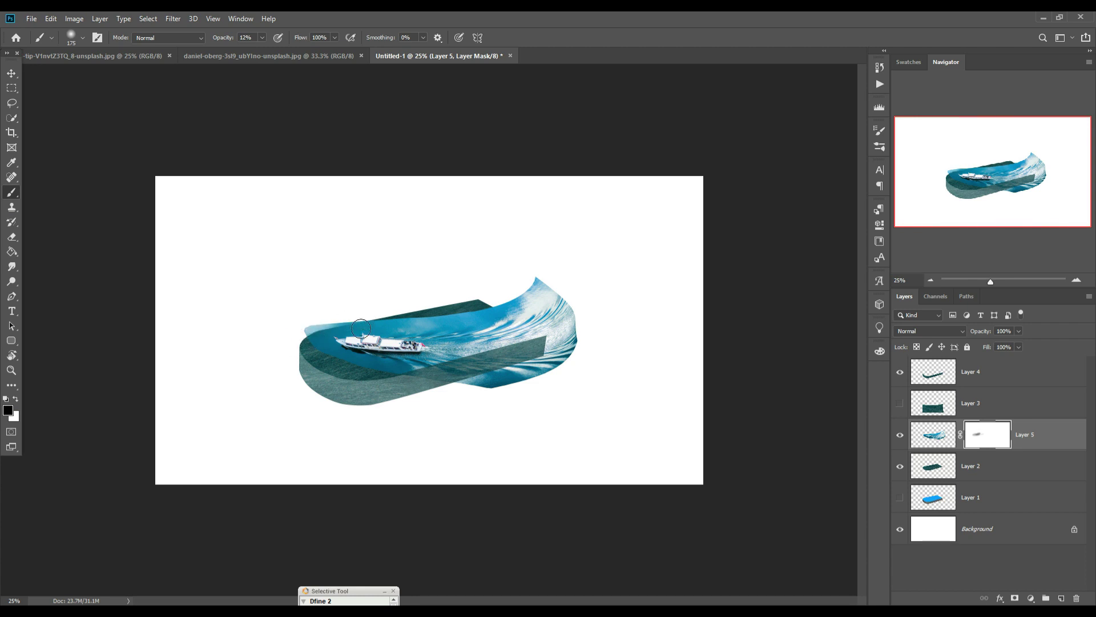
mouse_move(361, 329)
mouse_down()
mouse_move(310, 337)
mouse_move(590, 316)
mouse_move(501, 317)
mouse_move(538, 284)
mouse_move(527, 331)
mouse_move(491, 312)
mouse_move(603, 314)
mouse_move(566, 329)
mouse_move(603, 350)
mouse_move(573, 348)
mouse_move(528, 378)
mouse_move(579, 346)
mouse_move(543, 270)
mouse_move(563, 353)
mouse_move(546, 343)
mouse_move(571, 378)
mouse_move(548, 420)
mouse_move(456, 432)
mouse_move(498, 400)
mouse_move(428, 395)
mouse_move(502, 373)
mouse_move(465, 387)
mouse_move(484, 379)
mouse_move(365, 384)
mouse_up()
click(263, 37)
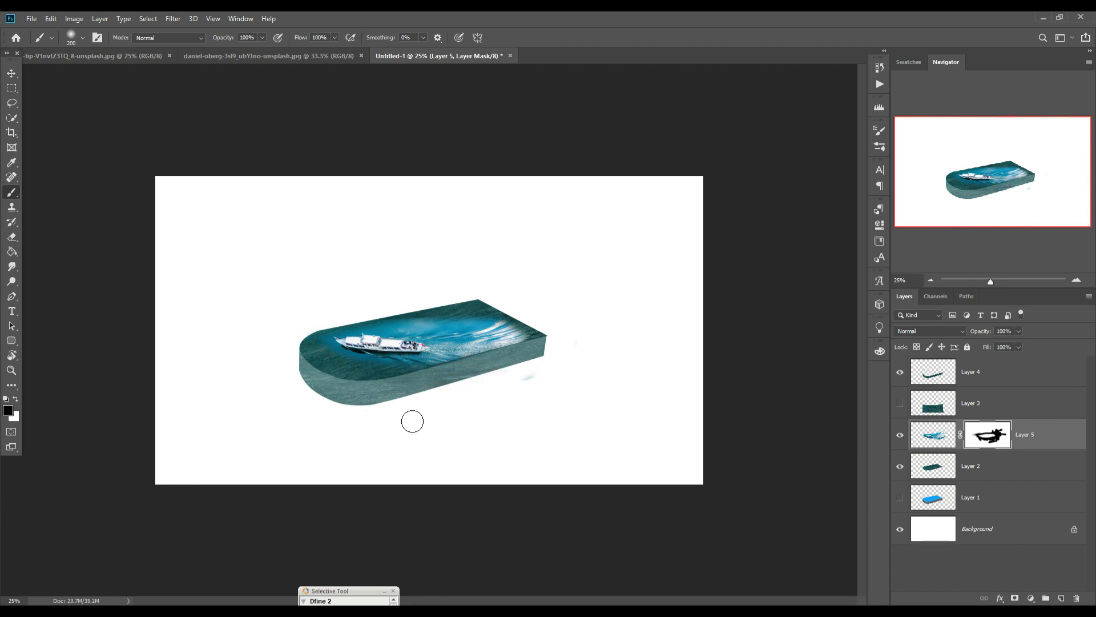
Step: Fade the wake behind the boat on Layer 5's mask with a 250 px brush at 10% opacity
key(bracketright)
key(bracketright)
key(bracketright)
key(bracketright)
key(bracketright)
key(bracketleft)
drag(437, 320, 511, 320)
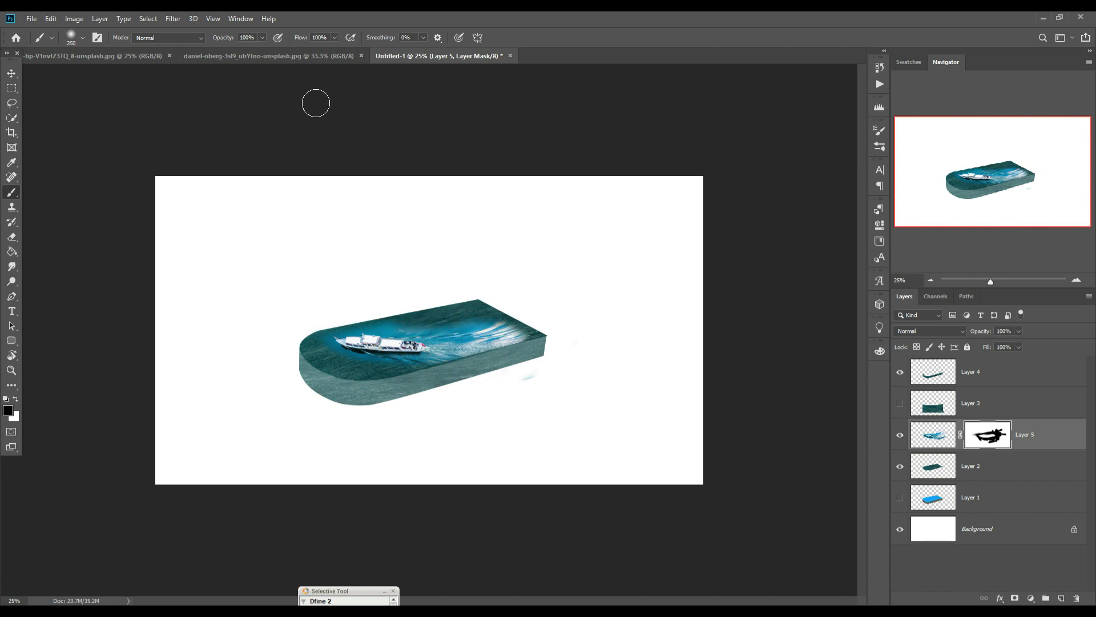
click(262, 37)
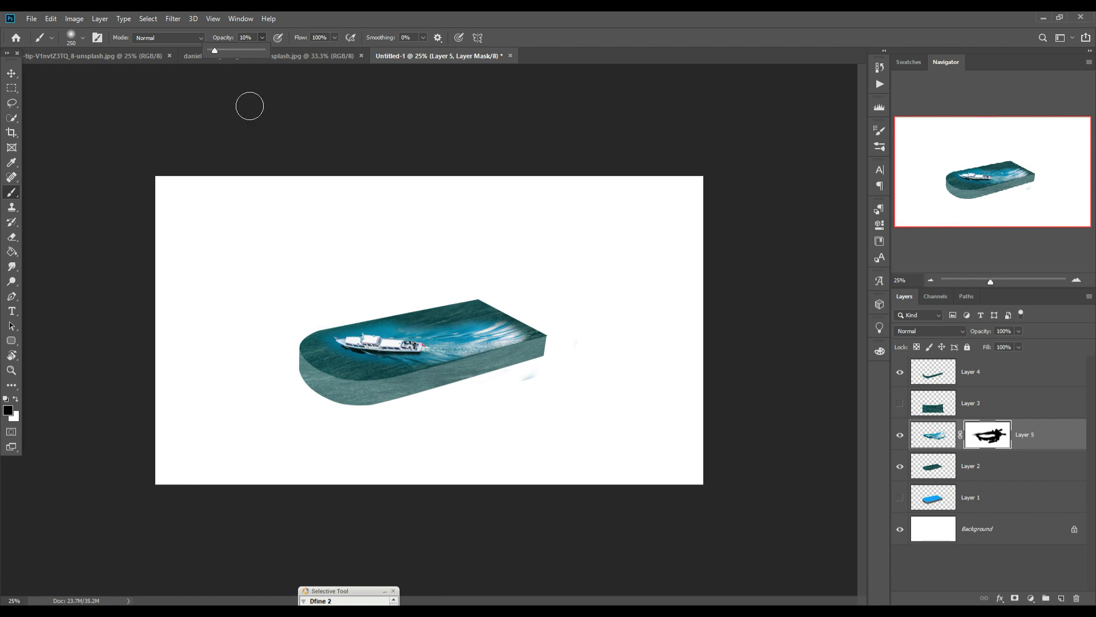
mouse_move(451, 328)
mouse_down()
mouse_move(513, 338)
mouse_move(469, 332)
mouse_move(483, 345)
mouse_move(516, 341)
mouse_move(493, 331)
mouse_up()
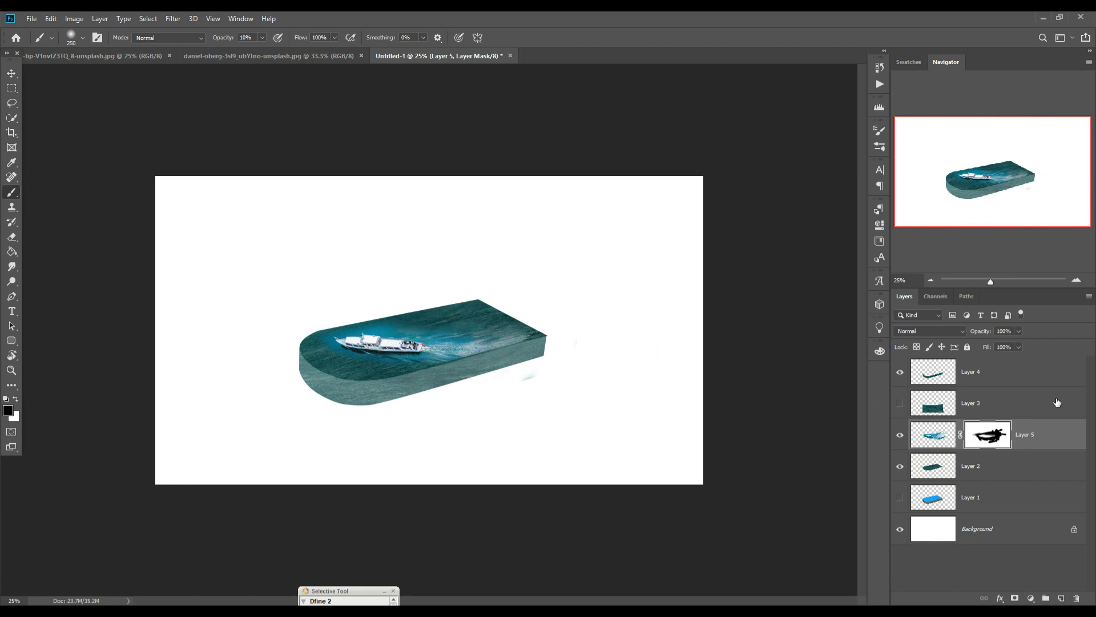
Step: Add a Hue/Saturation adjustment clipped to Layer 2 with hue about +8 and saturation +77
click(1006, 402)
click(1029, 469)
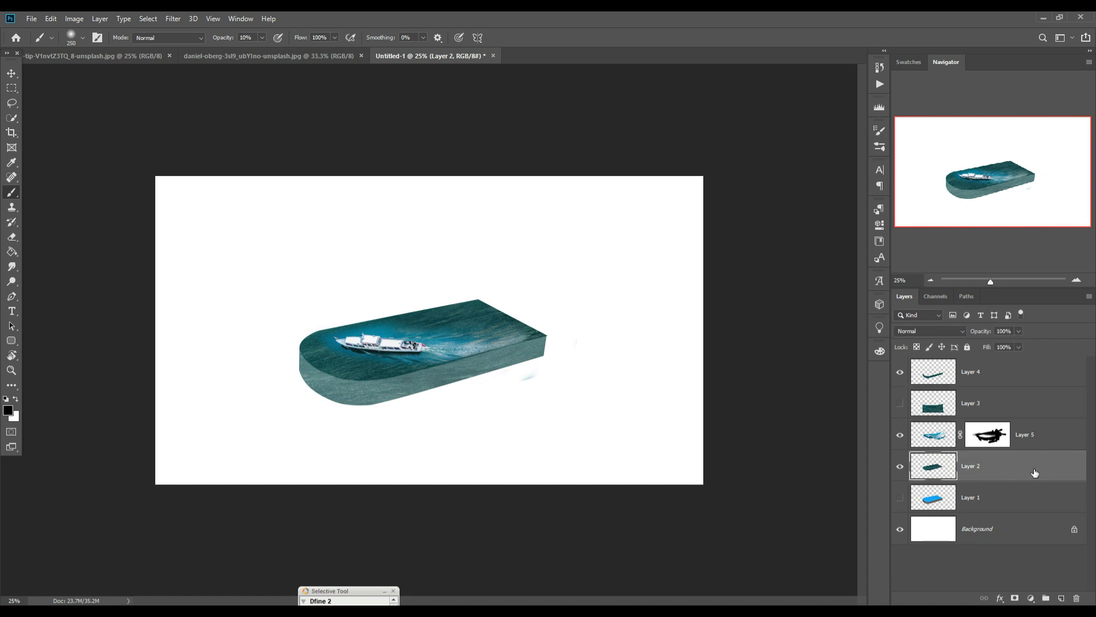
click(1037, 598)
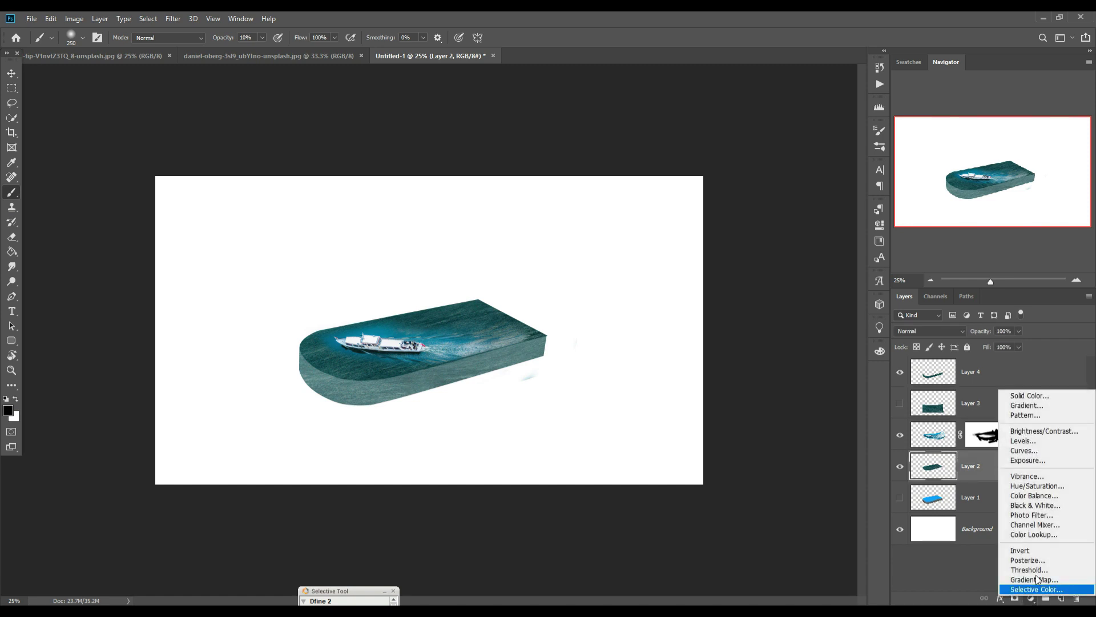
click(1036, 493)
click(783, 459)
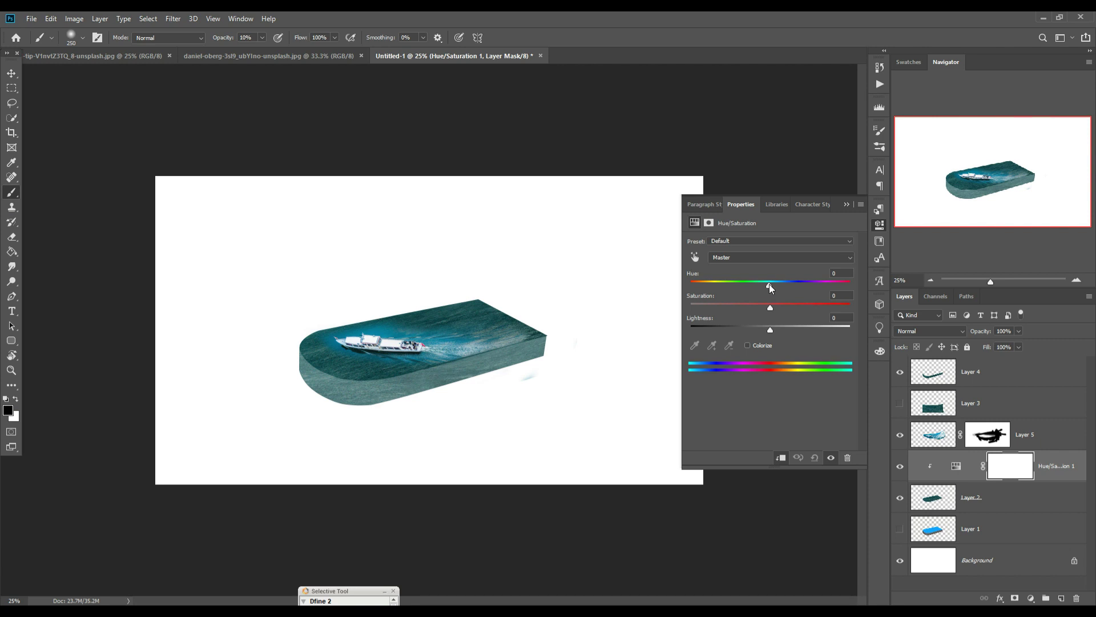
mouse_move(770, 283)
mouse_down()
mouse_move(793, 281)
mouse_move(644, 291)
mouse_move(794, 290)
mouse_move(773, 289)
mouse_up()
drag(769, 309, 795, 307)
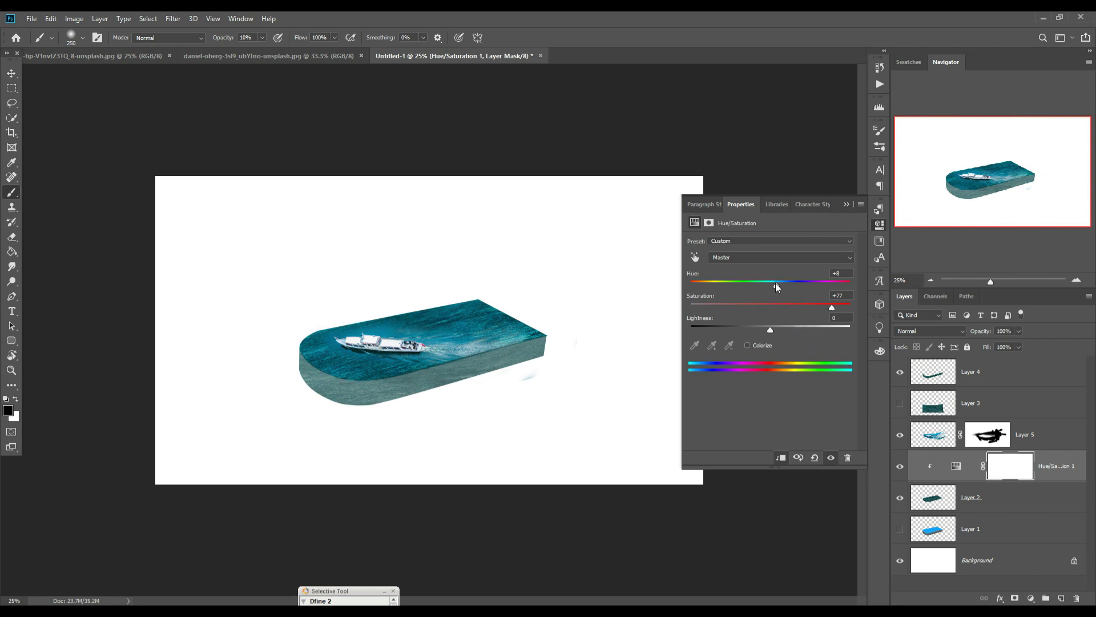
drag(776, 283, 777, 288)
click(847, 204)
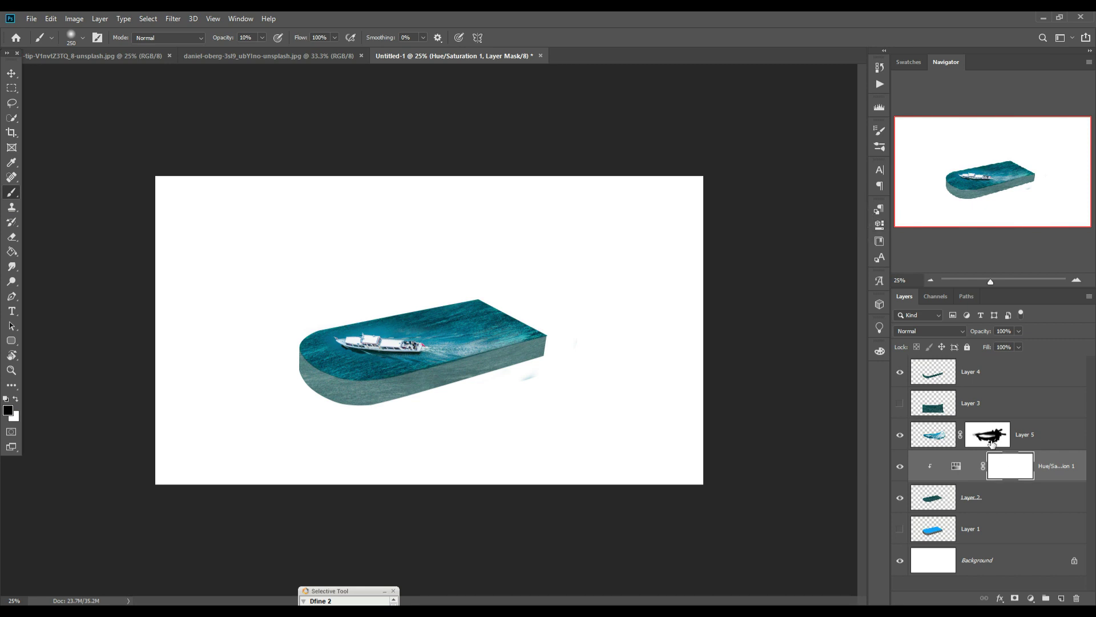
Step: Refine Layer 5's mask around the boat with a 70 px brush at 10% opacity to blend it into the sea
click(993, 443)
key(ctrl+plus)
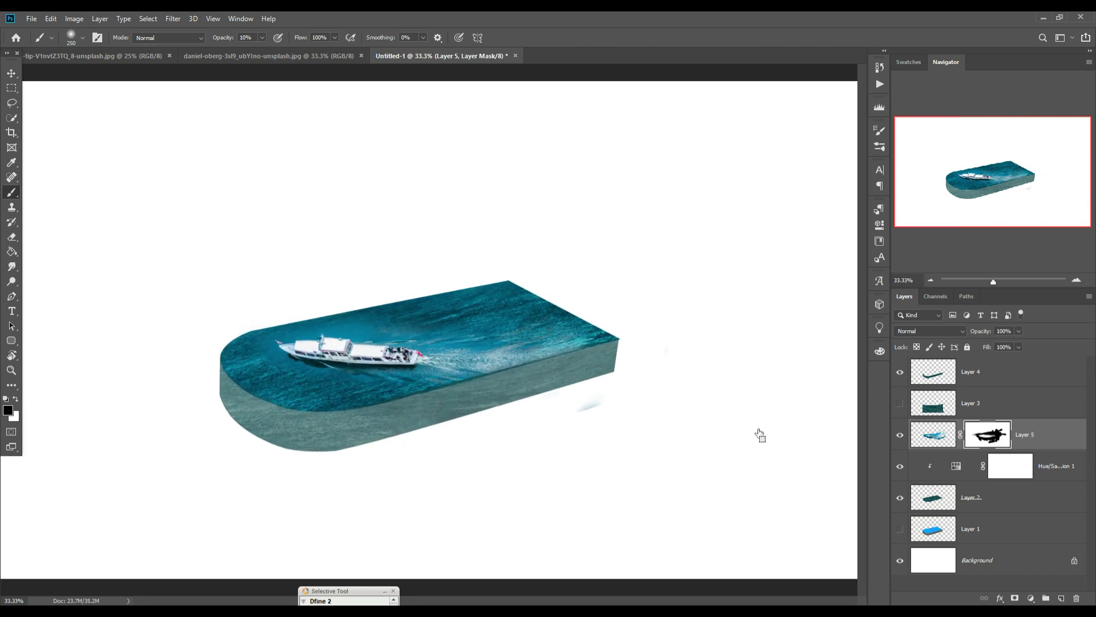
key(ctrl+plus)
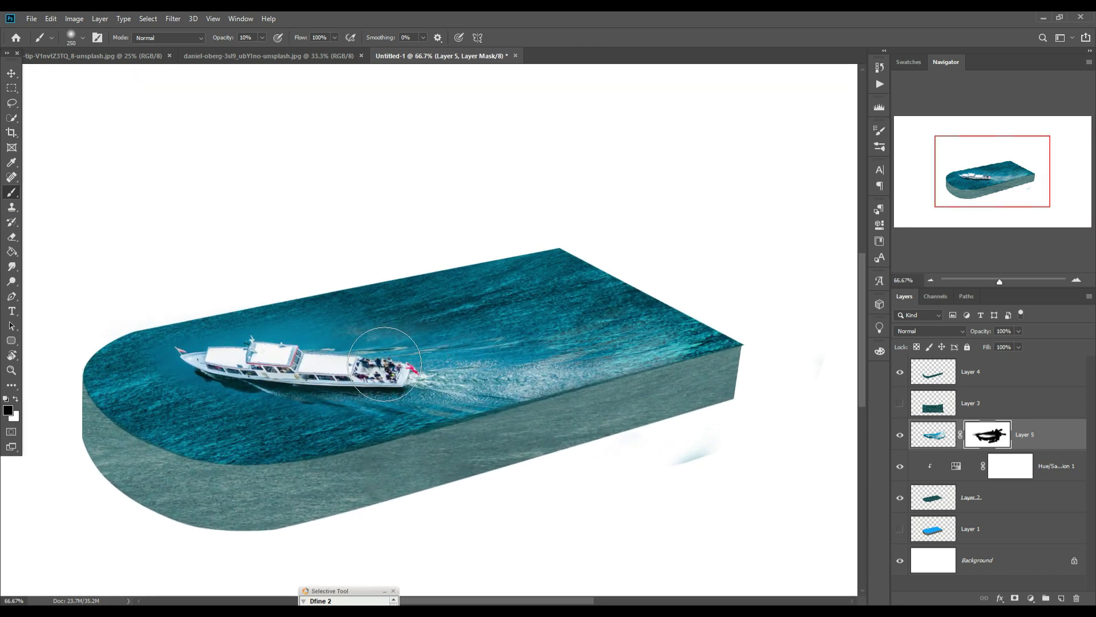
key(bracketleft)
key(bracketleft)
key(bracketleft)
key(bracketleft)
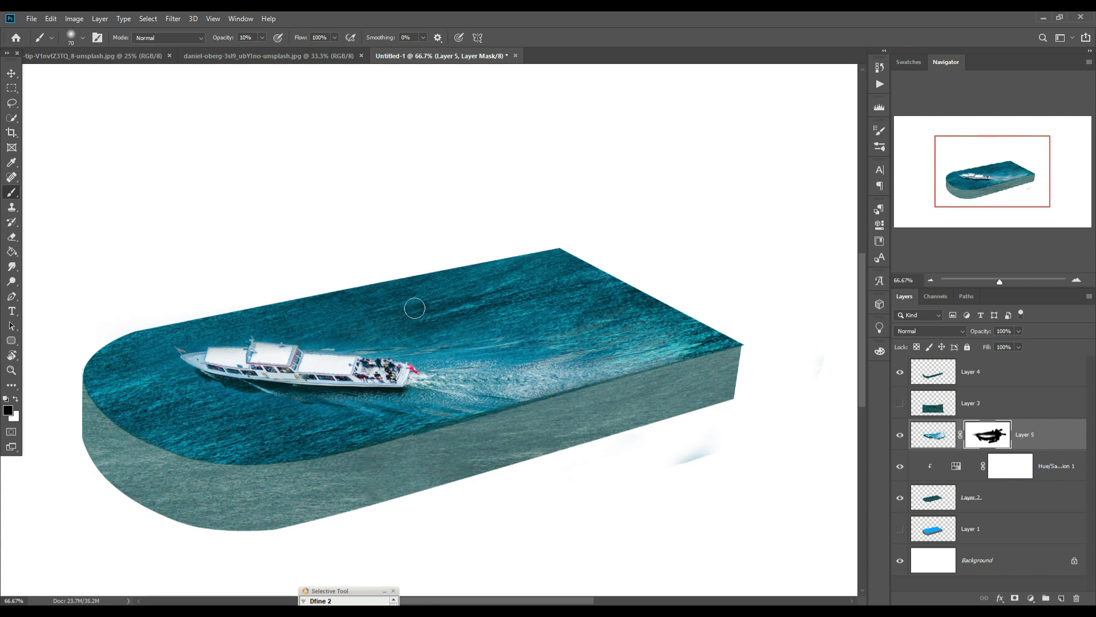
Step: Fine-tune the opacity of the slab's side face on Layer 4
click(11, 74)
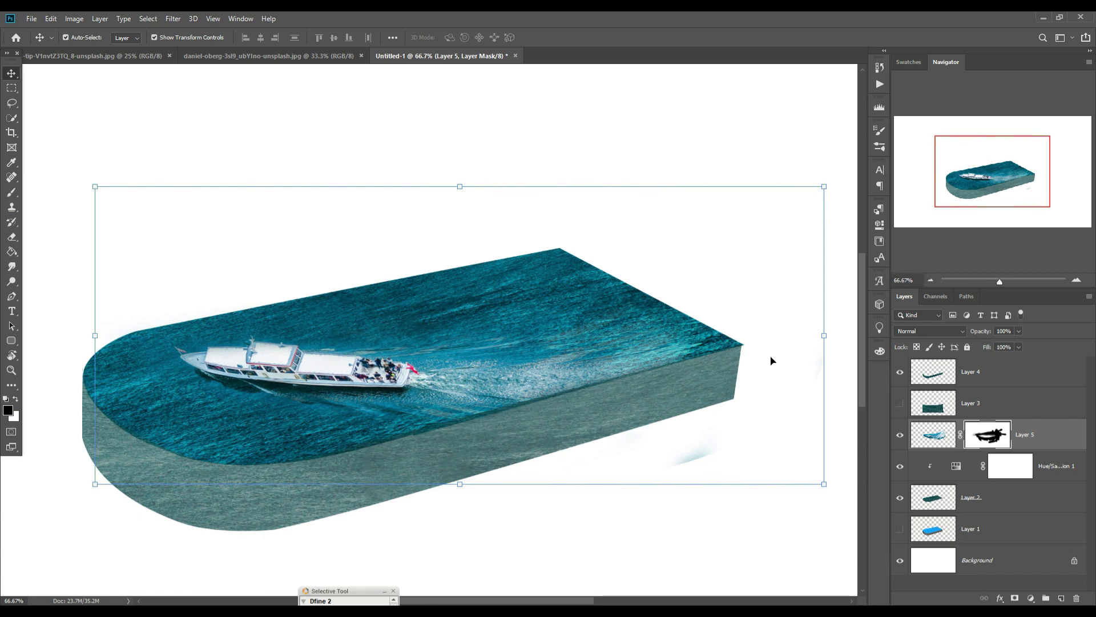
click(929, 376)
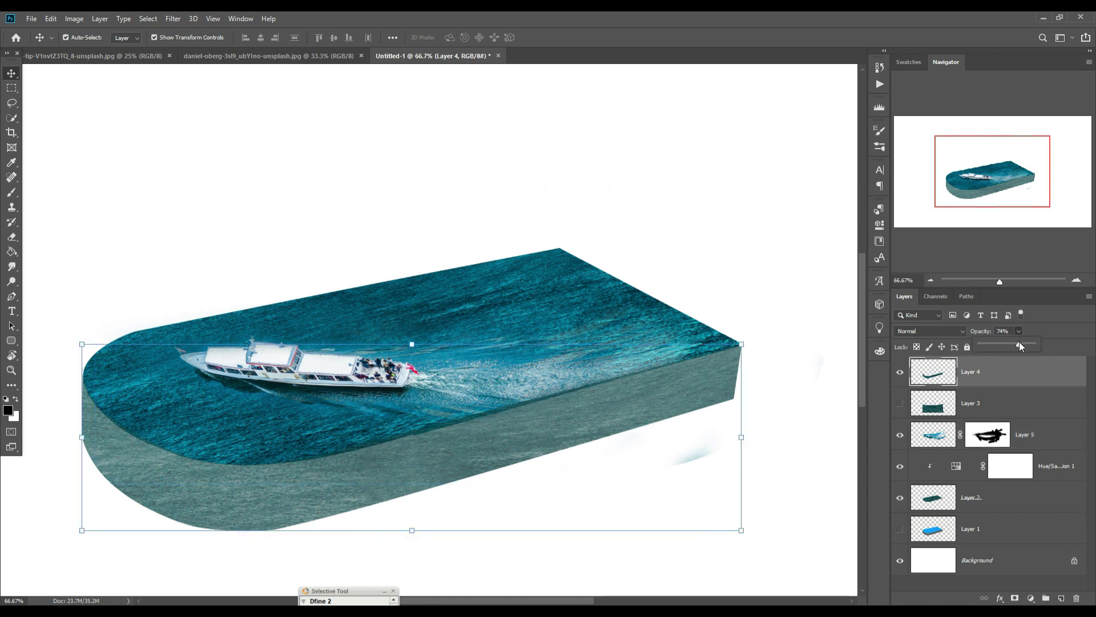
mouse_move(1013, 345)
mouse_down()
mouse_move(1030, 343)
mouse_move(1018, 345)
mouse_up()
drag(1019, 342, 1020, 341)
Step: Trace the short wooden stick of the upper popsicle in the popsicle photo with the Pen tool and convert the path to a selection
click(95, 57)
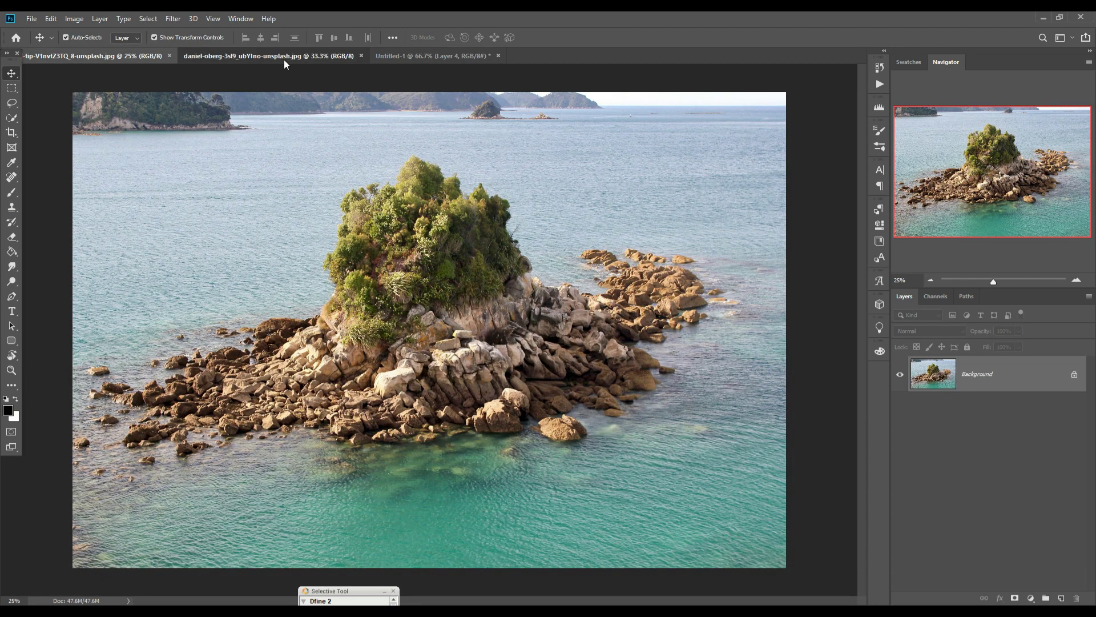
click(283, 60)
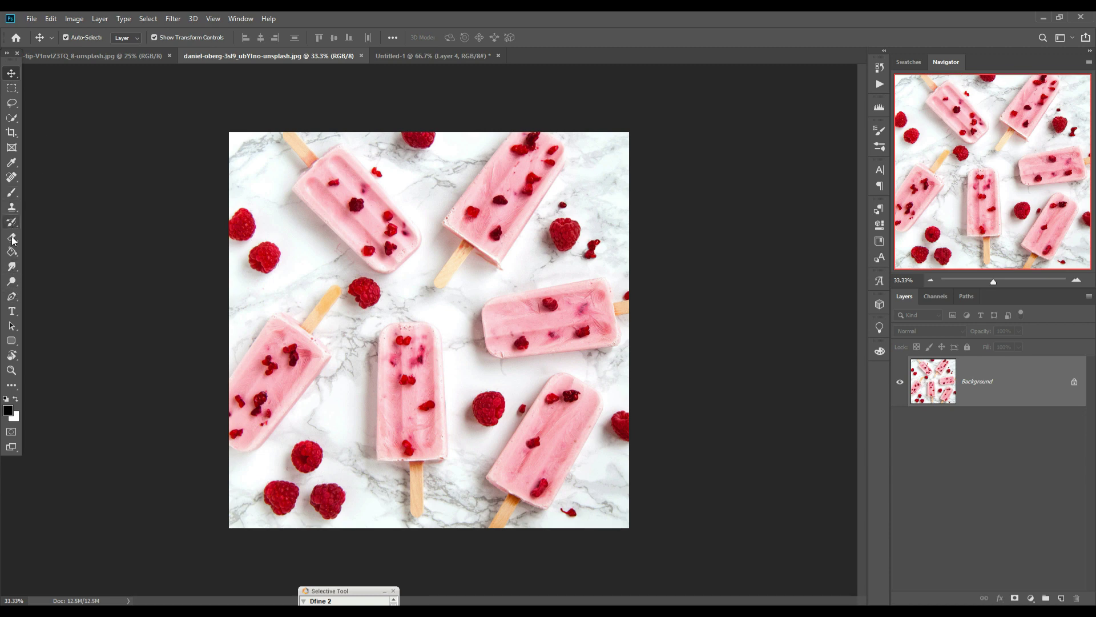
key(p)
key(ctrl+1)
click(538, 108)
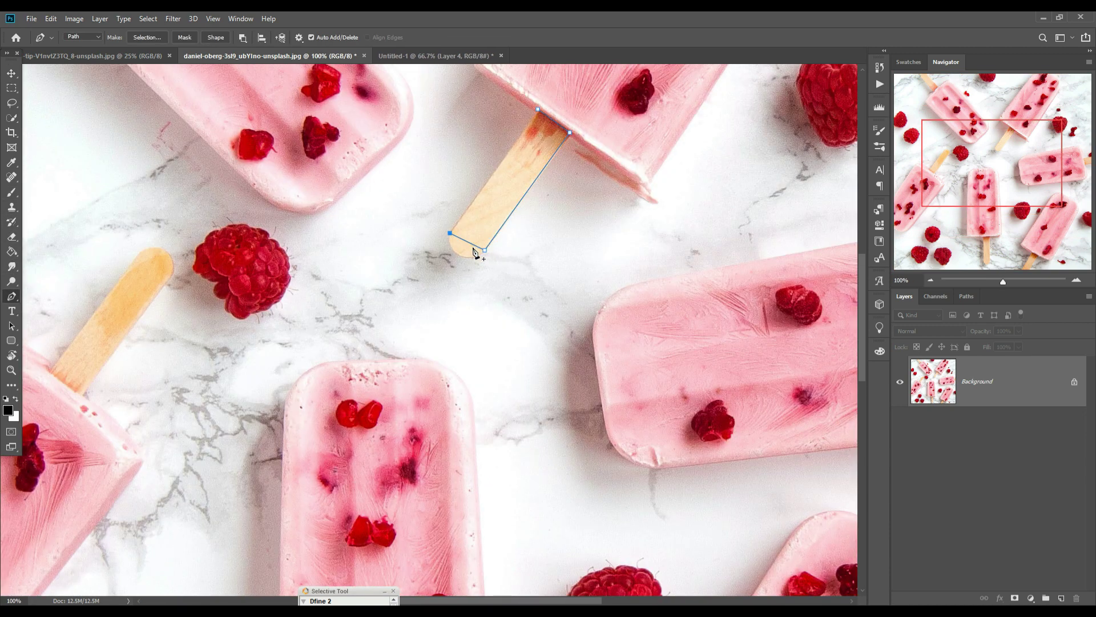
right_click(531, 130)
click(568, 180)
click(148, 19)
Step: Move the selected wooden stick from the popsicle photo into the Untitled-1 slab composite as a new layer
key(v)
drag(232, 56, 524, 222)
click(240, 56)
drag(1015, 315, 254, 354)
Step: Scale, rotate and position the wooden stick so it extends lengthwise out of the slab's straight rear end
drag(473, 315, 608, 270)
drag(658, 260, 670, 298)
drag(513, 321, 736, 284)
key(ctrl+minus)
key(ctrl+minus)
key(Return)
drag(634, 282, 604, 280)
drag(500, 307, 481, 322)
key(Return)
key(ctrl+t)
drag(502, 311, 466, 330)
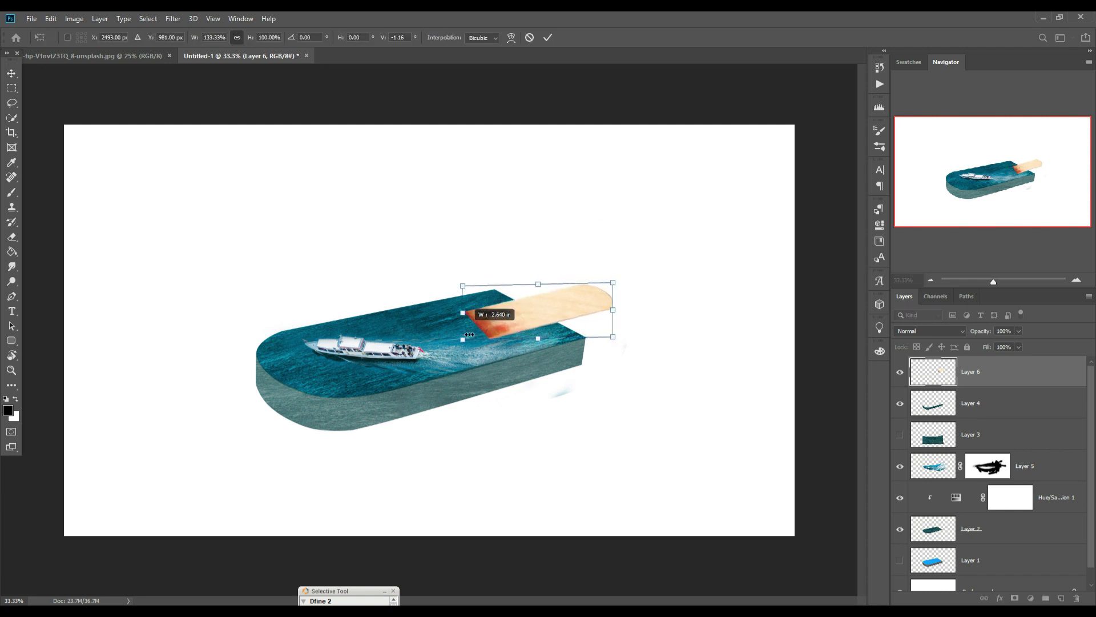
drag(613, 335, 613, 331)
drag(458, 284, 458, 294)
key(Return)
Step: Duplicate the wooden stick's layer, Layer 6
right_click(991, 382)
click(856, 183)
key(Return)
Step: Set the original stick layer, Layer 6, to Overlay blending and add a layer mask to it
click(900, 372)
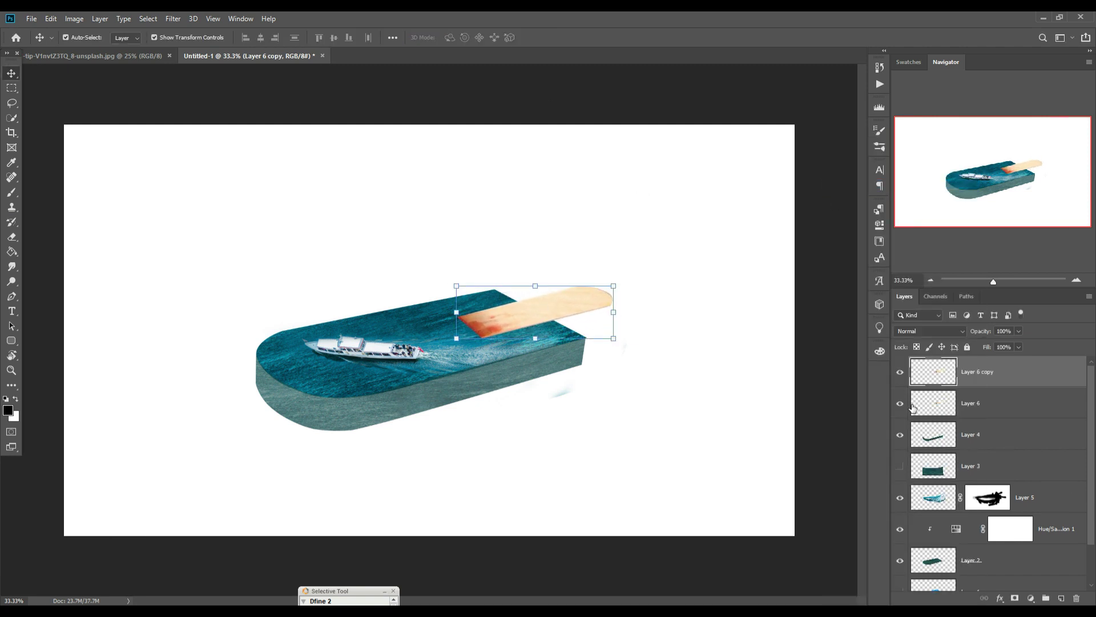
click(917, 407)
click(929, 331)
click(914, 459)
click(900, 371)
click(1015, 598)
key(b)
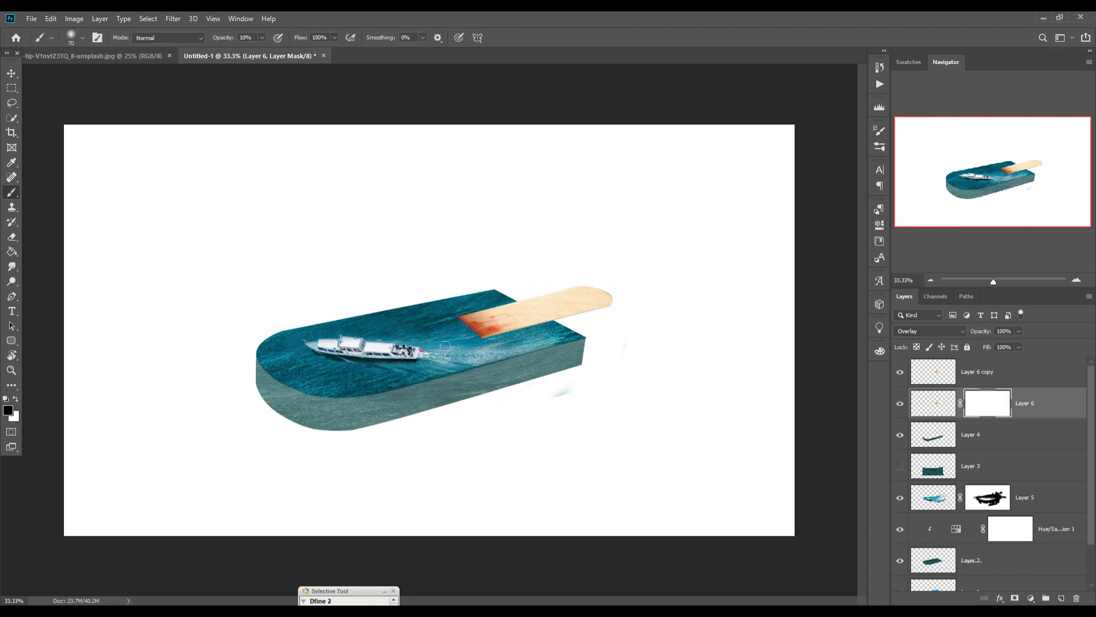
Step: Add a mask to Layer 6 copy and hide the stick's end inside the water with a brush at 100% opacity
click(262, 38)
drag(260, 51, 315, 51)
click(994, 372)
mouse_move(463, 320)
mouse_down()
mouse_move(499, 339)
mouse_move(464, 318)
mouse_move(506, 334)
mouse_move(518, 313)
mouse_up()
key(ctrl+z)
click(1015, 598)
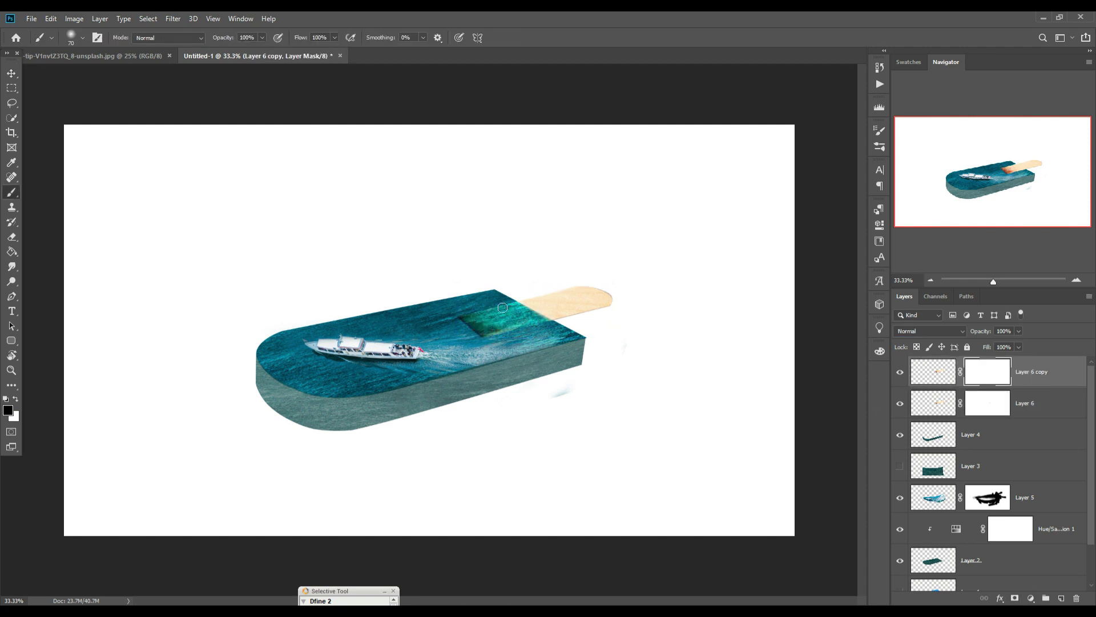
Step: Select the rocky island in its photo with Quick Selection and place it scaled down on the slab behind the boat
key(ctrl+Tab)
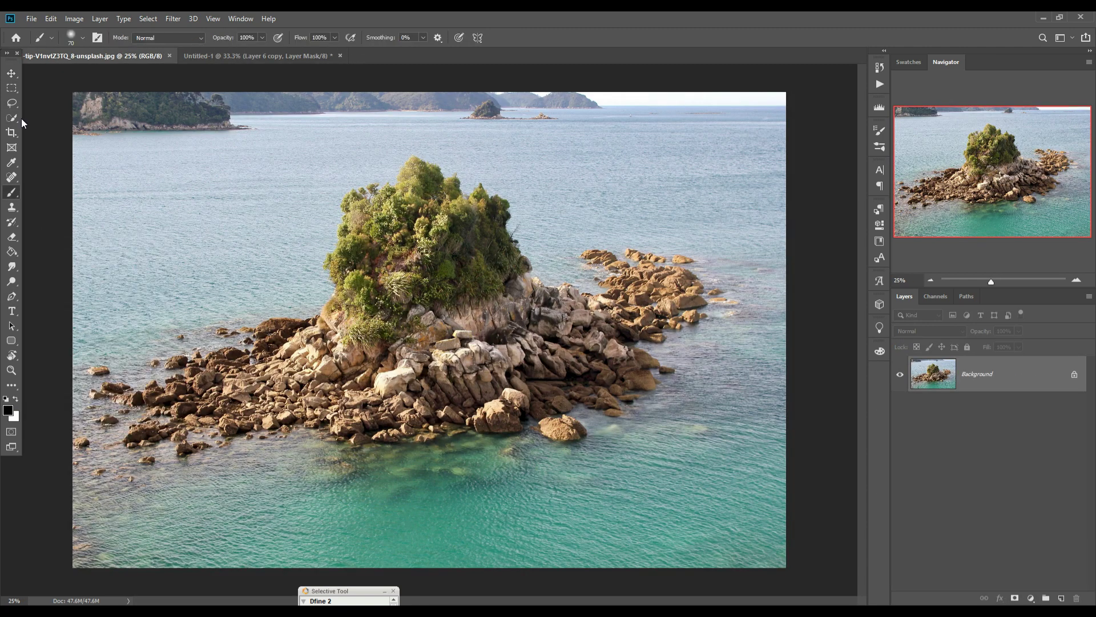
key(w)
mouse_move(272, 348)
mouse_down()
mouse_move(153, 409)
mouse_move(320, 438)
mouse_move(531, 425)
mouse_move(573, 249)
mouse_move(495, 255)
mouse_move(434, 297)
mouse_move(400, 366)
mouse_move(594, 354)
mouse_up()
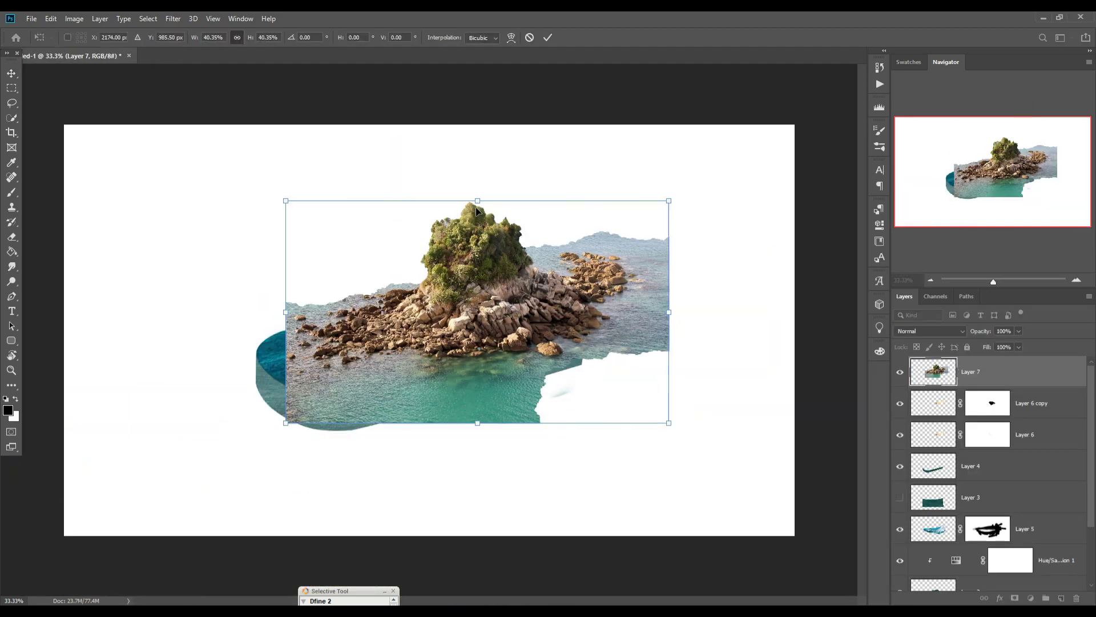
drag(461, 301, 449, 294)
click(548, 38)
Step: Lower the island layer's opacity to 78% and add a layer mask to it
drag(1018, 331, 1003, 344)
click(1015, 598)
key(b)
key(ctrl+plus)
key(ctrl+plus)
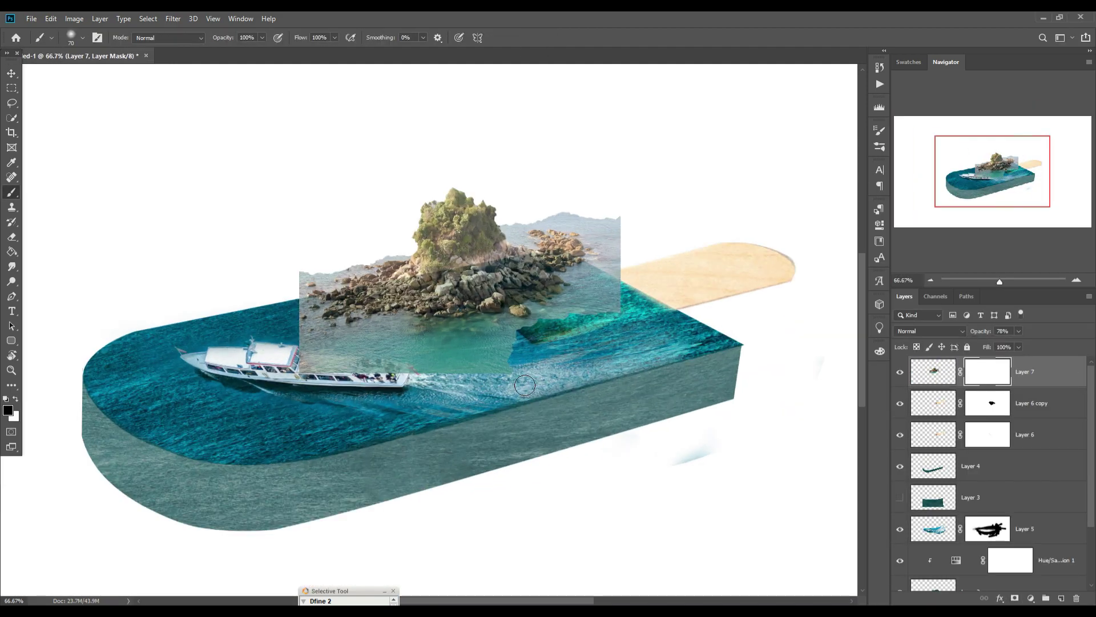
Step: Mask out the island's background beyond the slab's back edge and restore Layer 7's opacity to 100%
key(bracketleft)
key(bracketleft)
key(bracketleft)
drag(508, 228, 614, 266)
mouse_move(414, 256)
mouse_down()
mouse_move(387, 277)
mouse_move(337, 273)
mouse_up()
drag(1018, 331, 1032, 344)
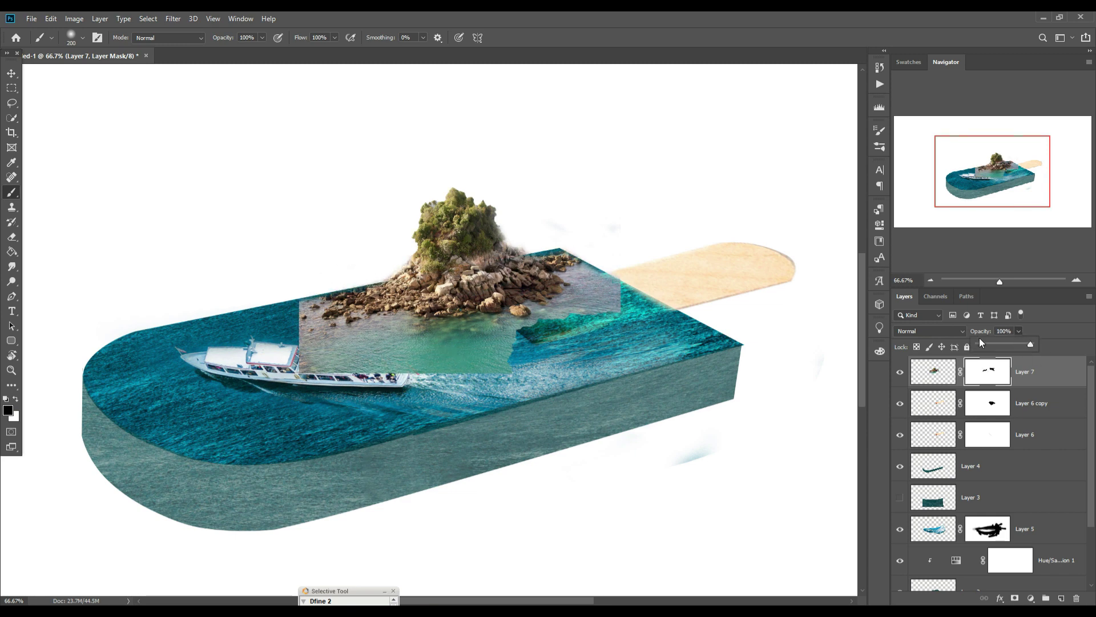
Step: Blend the water around the island into the slab's sea on Layer 7's mask with a 300 px brush, finishing at 43% opacity
key(bracketright)
key(bracketright)
key(bracketright)
key(bracketright)
key(bracketright)
key(bracketright)
key(bracketright)
key(bracketright)
key(bracketright)
key(bracketright)
key(bracketright)
drag(286, 343, 462, 368)
drag(262, 37, 226, 50)
mouse_move(502, 365)
mouse_down()
mouse_move(560, 314)
mouse_move(571, 271)
mouse_up()
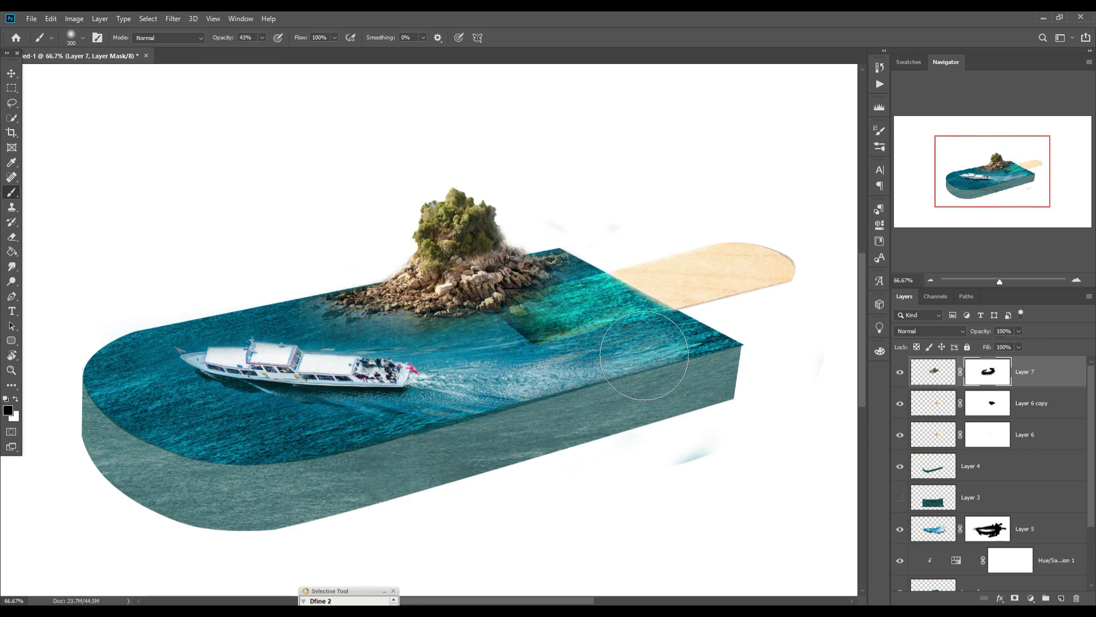
Step: Lasso a patch of shore rocks on Layer 7 and copy it to a new layer
click(12, 74)
click(933, 374)
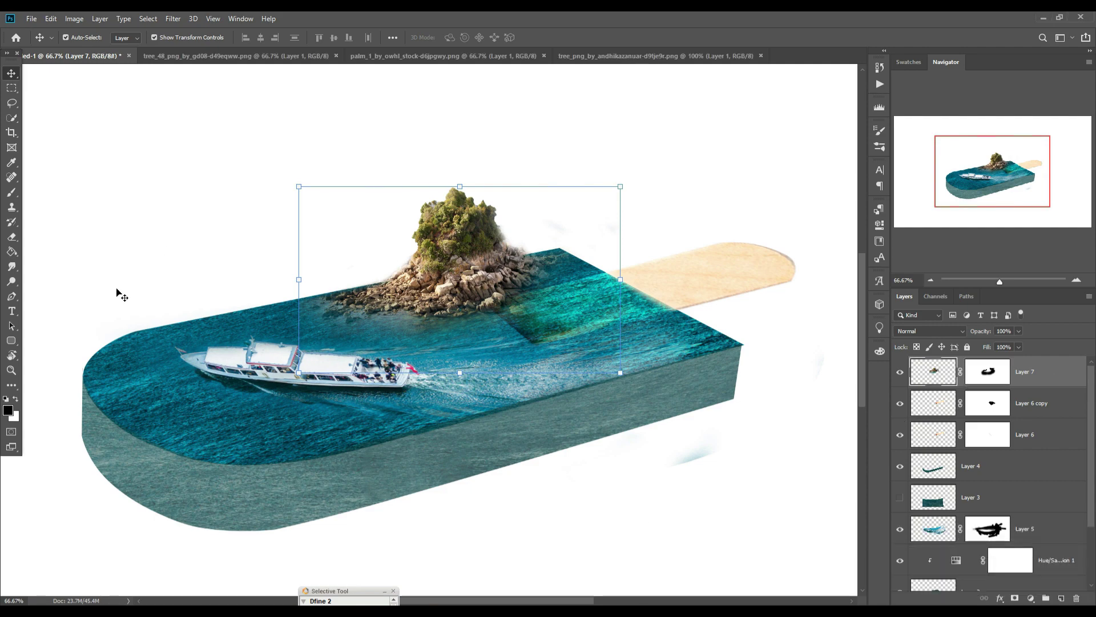
key(l)
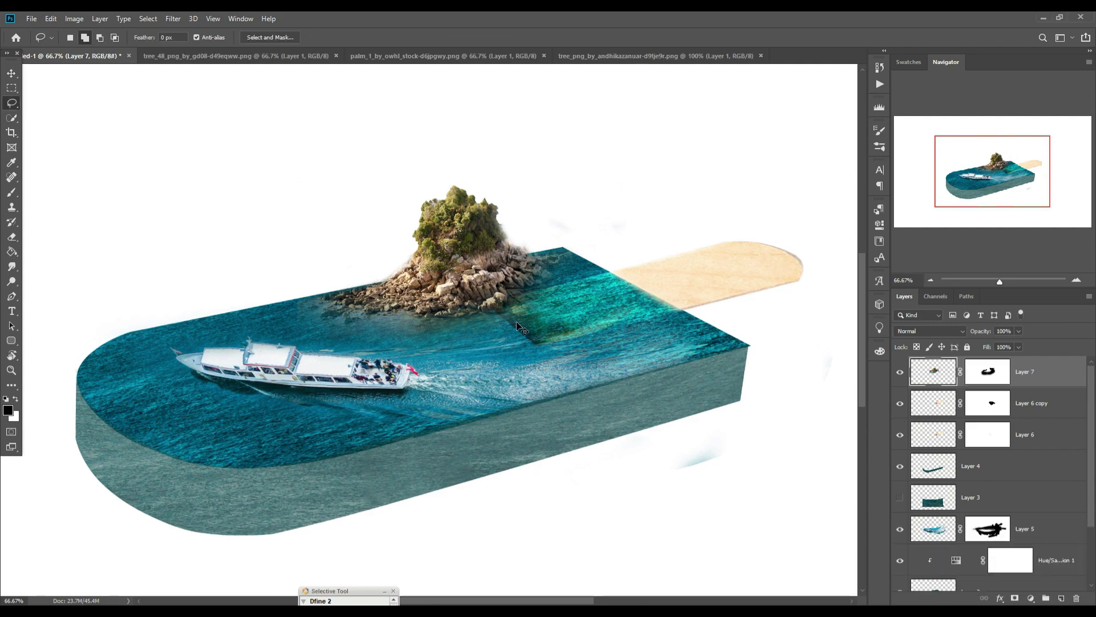
scroll(423, 281, up, 4)
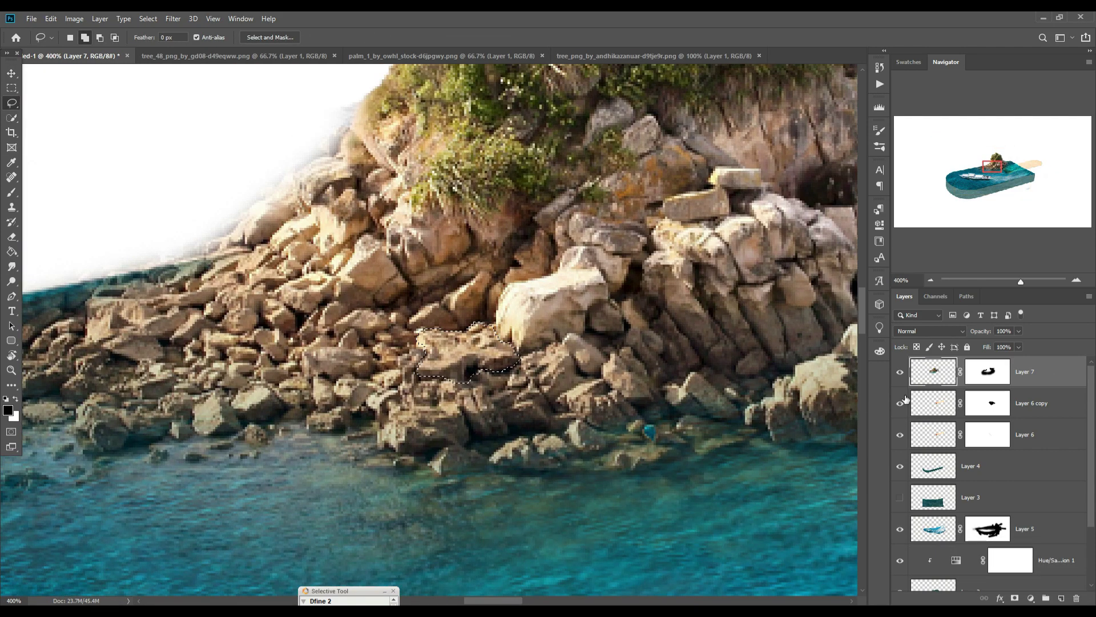
key(ctrl+j)
key(v)
Step: Move the rock patch to the island's left slope and add a duplicate above it, rotated about -51°
right_click(1010, 378)
mouse_move(468, 352)
mouse_down()
mouse_move(216, 259)
mouse_move(294, 207)
mouse_up()
click(917, 183)
key(Return)
drag(361, 172, 309, 136)
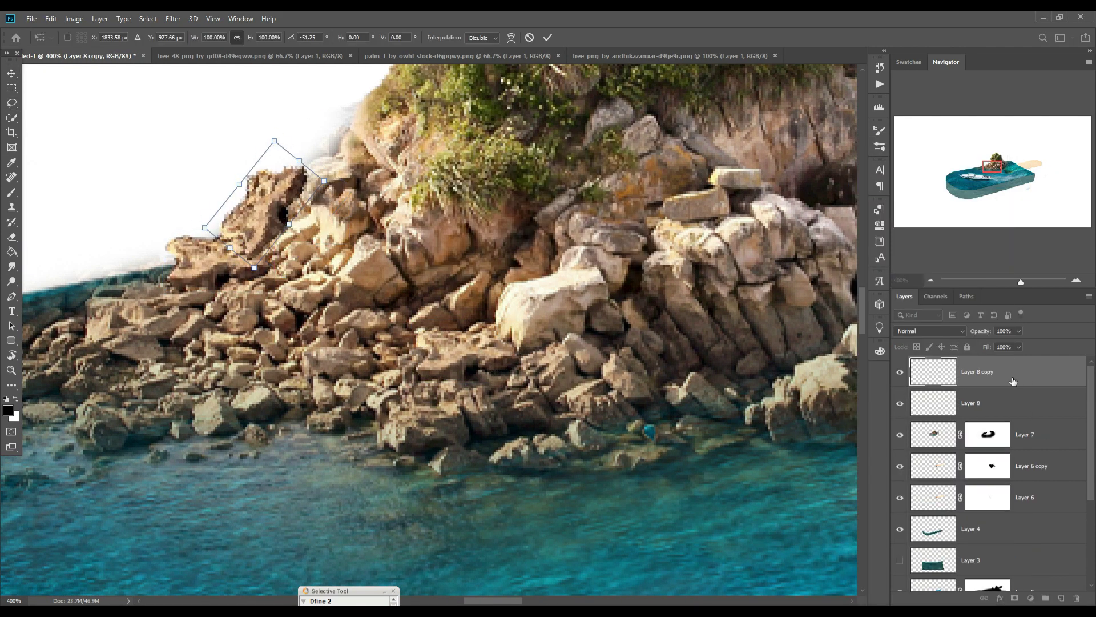
key(Return)
Step: Duplicate the rotated rock patch again and place the copy higher on the left slope at a different angle
right_click(1012, 380)
click(917, 184)
key(Return)
drag(265, 216, 321, 149)
drag(378, 93, 404, 213)
key(Return)
Step: Copy a lassoed boulder from Layer 7 to a new layer and move it to the island's right shoreline
click(12, 103)
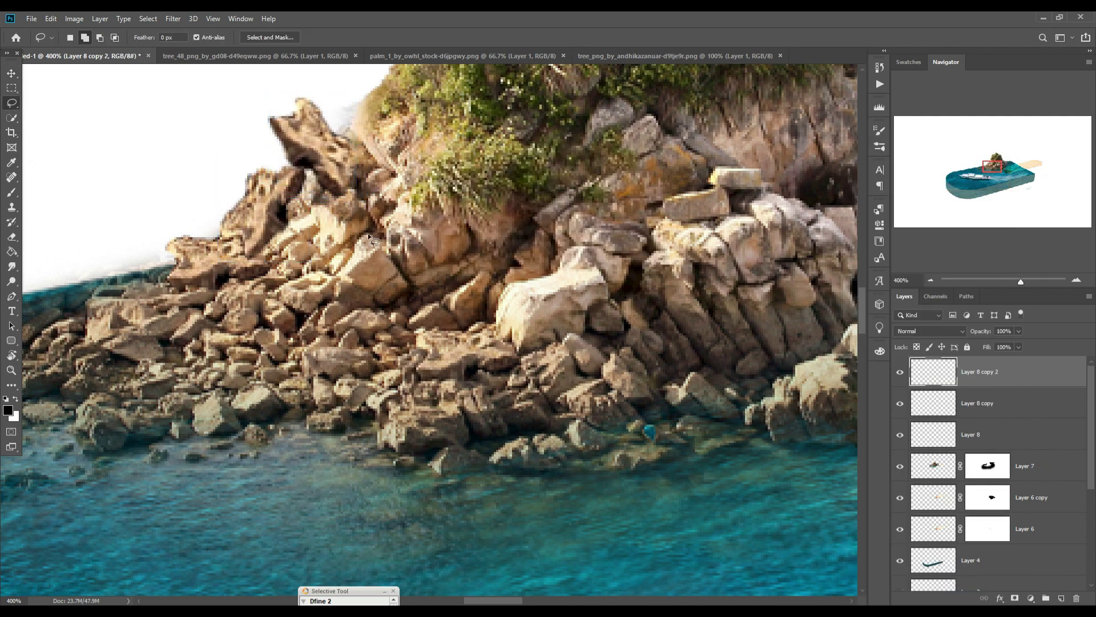
key(v)
click(1023, 467)
mouse_move(399, 278)
mouse_down()
mouse_move(370, 234)
mouse_move(651, 203)
mouse_up()
key(ctrl+j)
drag(543, 274, 315, 362)
drag(315, 363, 696, 253)
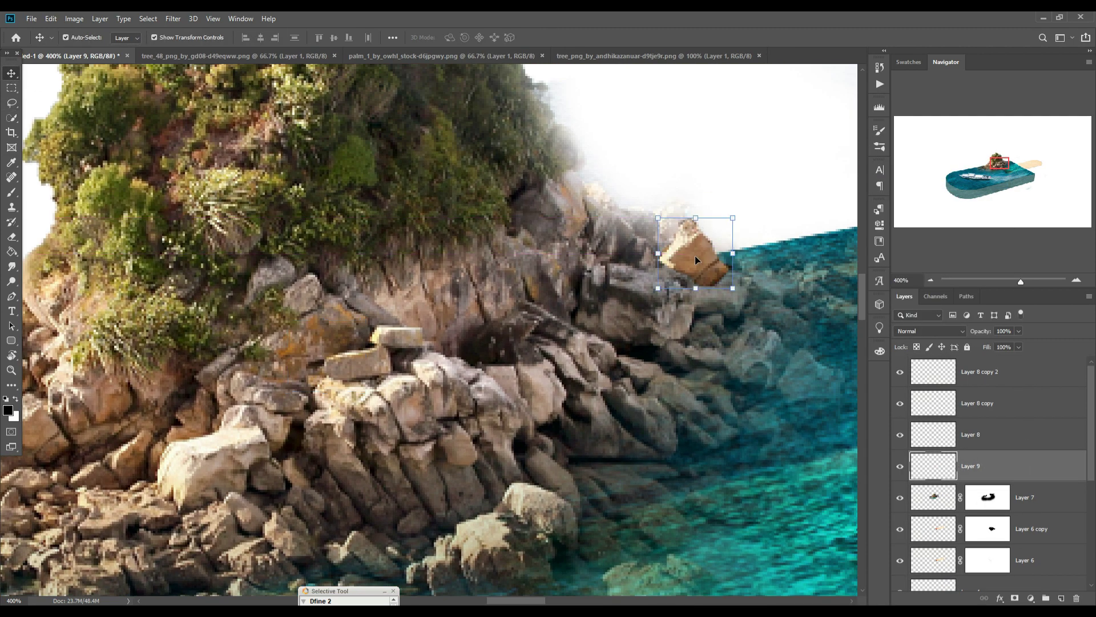
Step: Copy another lassoed rock patch from Layer 7 to a new layer and fit it above the boulder on the right slope
right_click(1010, 467)
click(11, 104)
mouse_move(578, 338)
mouse_down()
mouse_move(587, 389)
mouse_move(582, 339)
mouse_move(631, 230)
mouse_up()
click(1019, 497)
key(ctrl+j)
key(v)
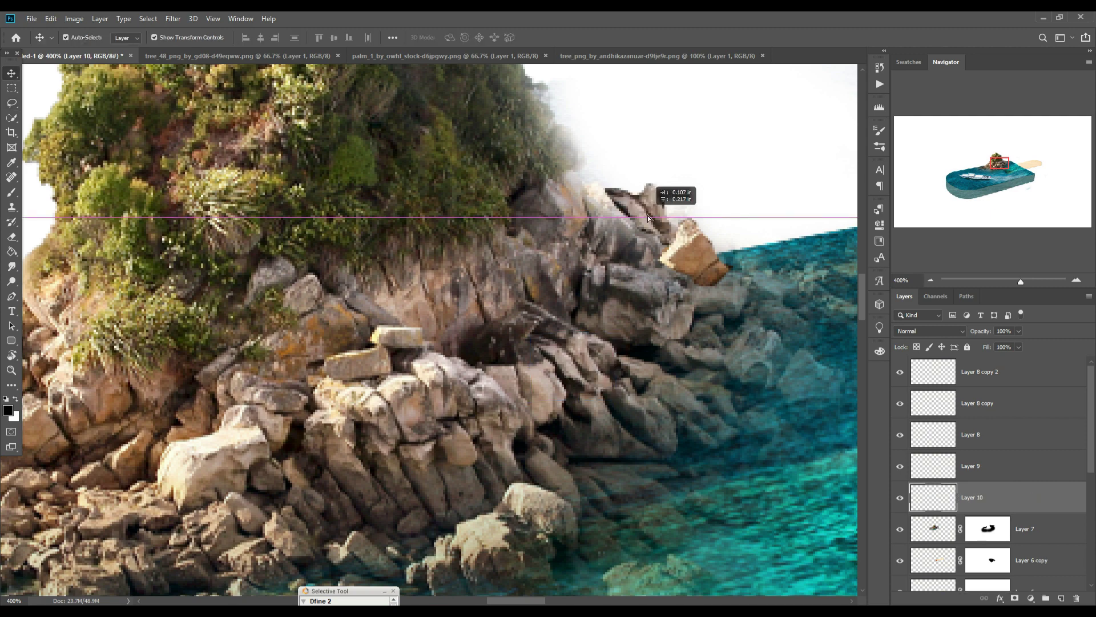
drag(679, 197, 706, 177)
key(Return)
Step: Duplicate Layer 10's rock patch and place the copy rotated higher up the right slope, beside the foliage
right_click(995, 492)
click(919, 171)
key(Return)
drag(639, 205, 570, 147)
drag(634, 114, 657, 154)
click(548, 37)
key(ctrl+minus)
key(ctrl+minus)
key(ctrl+minus)
key(ctrl+minus)
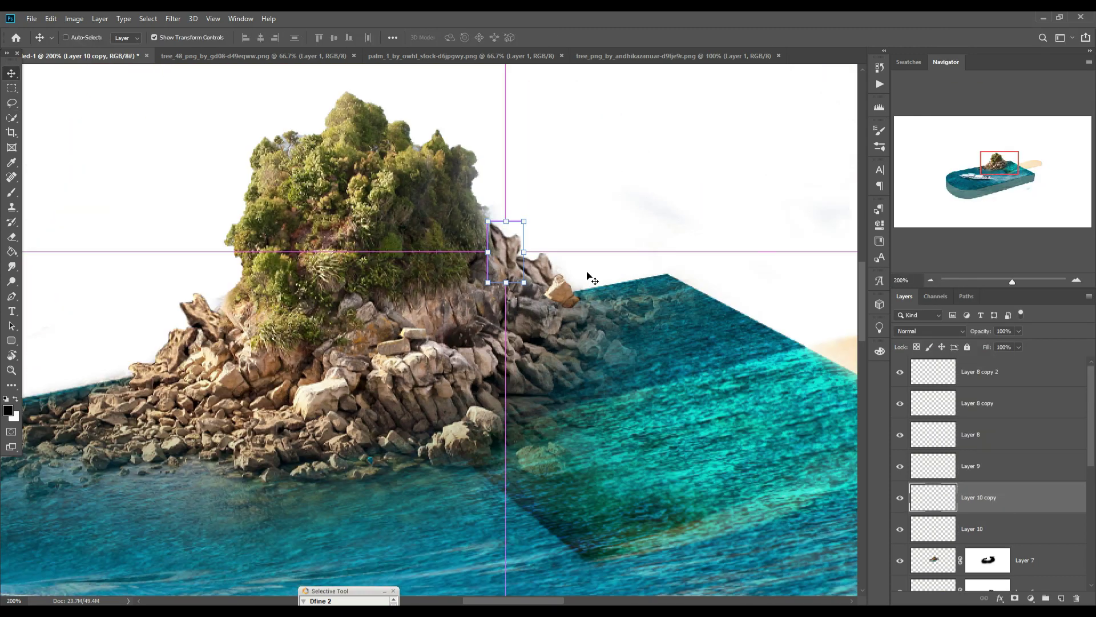
Step: Bring the small tree from its PNG file into the composite and scale it onto the island's upper right side
click(412, 278)
click(651, 56)
drag(445, 239, 417, 296)
click(764, 56)
drag(582, 196, 336, 454)
drag(315, 468, 461, 251)
click(549, 39)
Step: Add a mask to Layer 11 and blend the tree's trunk base into the foliage with a 40 px brush at 43% opacity
key(ctrl+plus)
key(ctrl+plus)
key(ctrl+plus)
click(1015, 598)
key(b)
key(bracketleft)
key(bracketleft)
key(bracketleft)
key(bracketleft)
key(bracketleft)
key(bracketleft)
key(bracketleft)
key(bracketleft)
key(bracketleft)
key(bracketleft)
key(bracketleft)
key(bracketleft)
drag(500, 146, 494, 124)
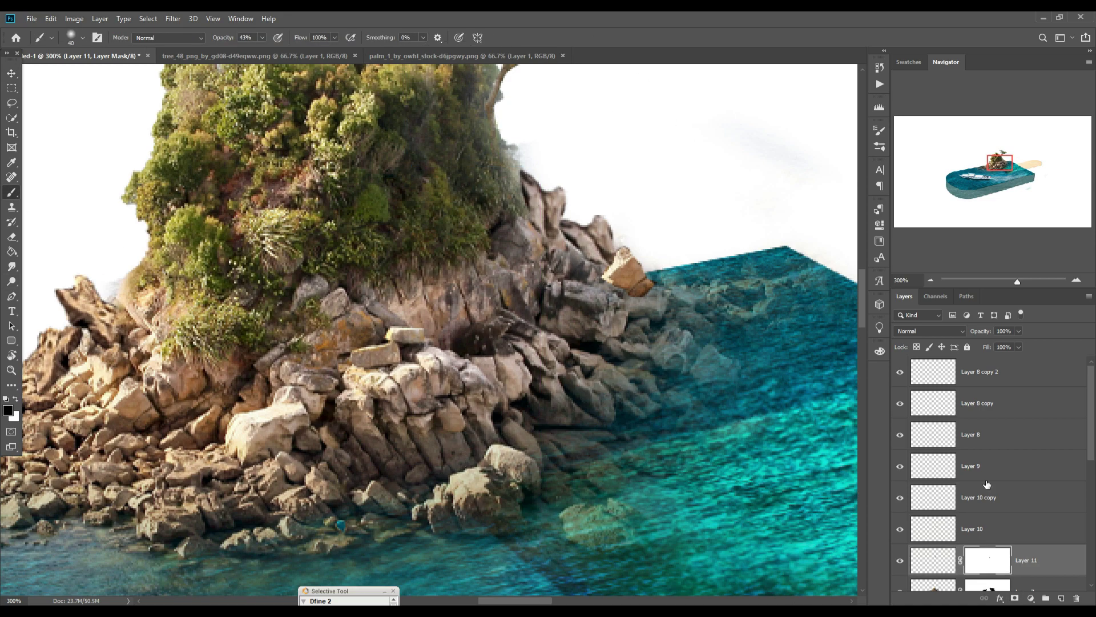
Step: Duplicate the small tree's layer, Layer 11
scroll(464, 316, up, 2)
right_click(1028, 561)
click(952, 137)
key(Return)
Step: Move the duplicated tree to the island's upper left side and resize it smaller than the first tree
key(ctrl+minus)
key(ctrl+minus)
key(ctrl+minus)
click(11, 73)
click(483, 305)
drag(454, 274, 386, 274)
drag(425, 243, 390, 243)
drag(382, 280, 392, 279)
click(548, 38)
Step: Bring the palm tree from the palm_1 PNG into the composite as a new layer and close its source file
drag(465, 55, 470, 101)
drag(483, 318, 310, 287)
click(583, 101)
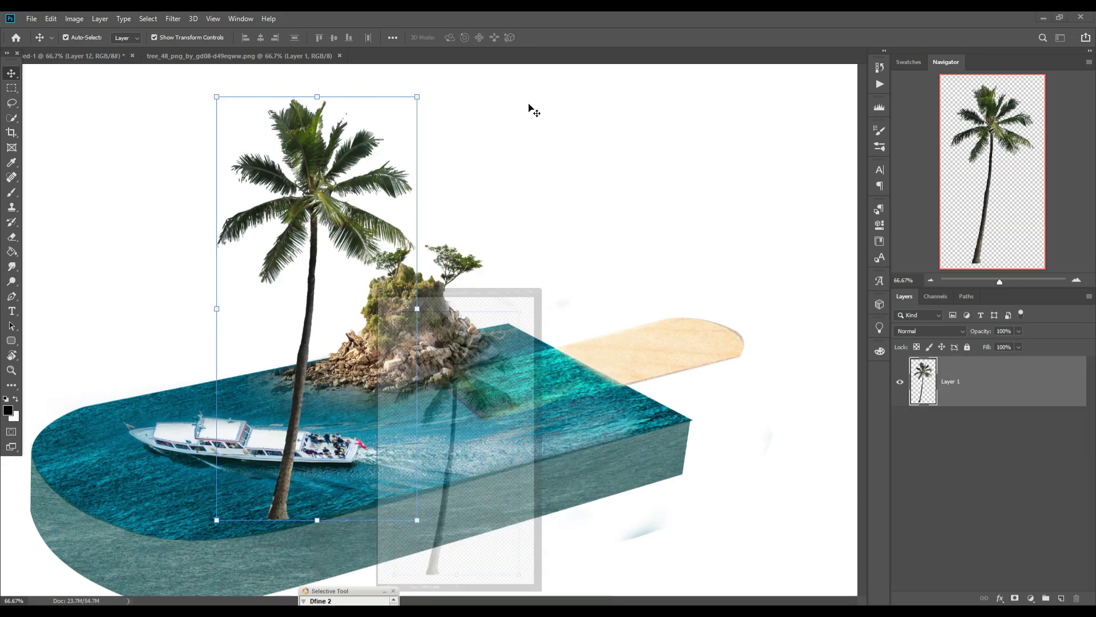
Step: Scale the palm down, tilt it against the island's left rocks, and place its layer directly below Layer 7
drag(419, 98, 287, 370)
drag(302, 363, 258, 350)
drag(250, 430, 337, 271)
drag(334, 202, 338, 247)
drag(337, 291, 347, 279)
click(548, 38)
scroll(1024, 486, down, 3)
drag(1025, 466, 1025, 573)
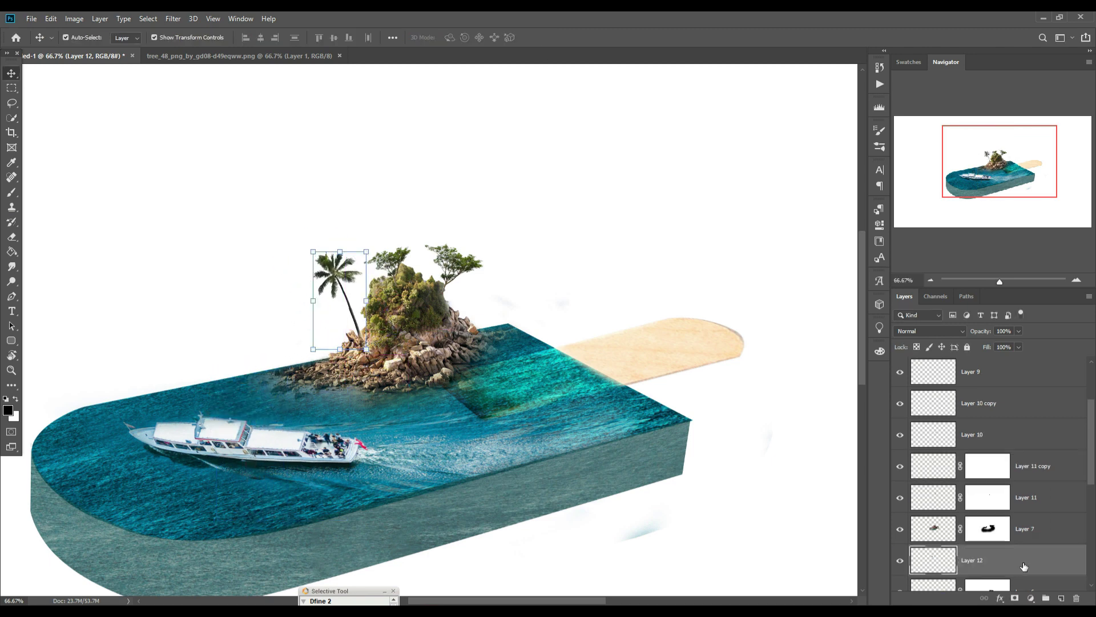
Step: Duplicate the palm's layer, Layer 12, as a smaller, more tilted second palm beside the first
right_click(1025, 563)
click(965, 138)
click(642, 180)
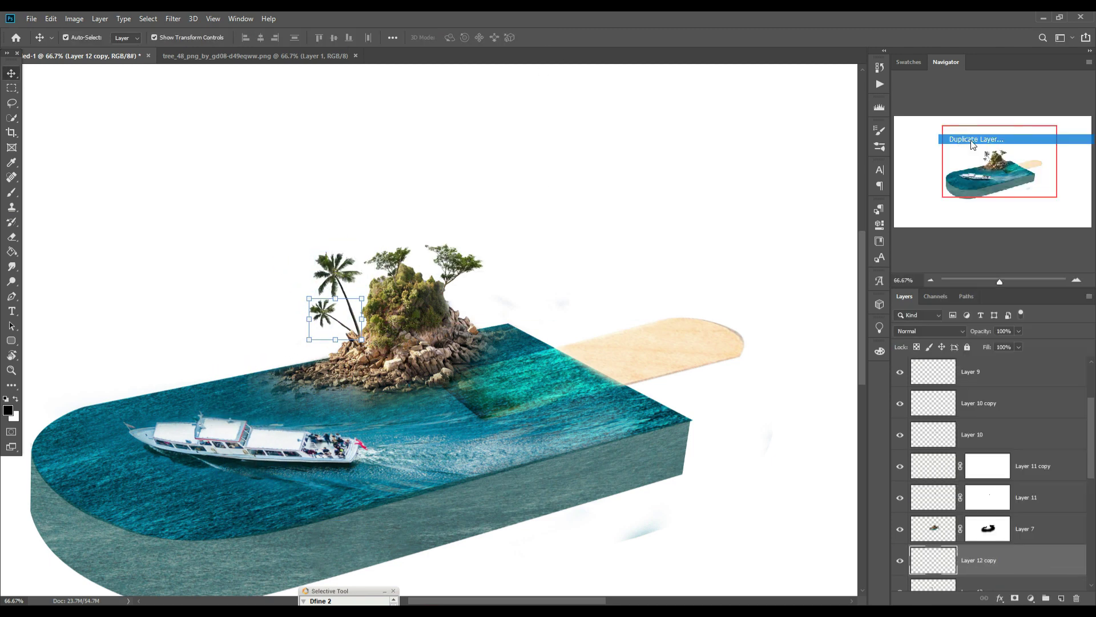
Step: Place the wooden stick's duplicate, Layer 6 copy, directly below Layer 2 and toggle its visibility off and on
scroll(1047, 560, down, 7)
drag(1048, 443, 1050, 527)
scroll(1067, 559, down, 3)
scroll(981, 474, up, 5)
scroll(980, 474, down, 5)
click(900, 513)
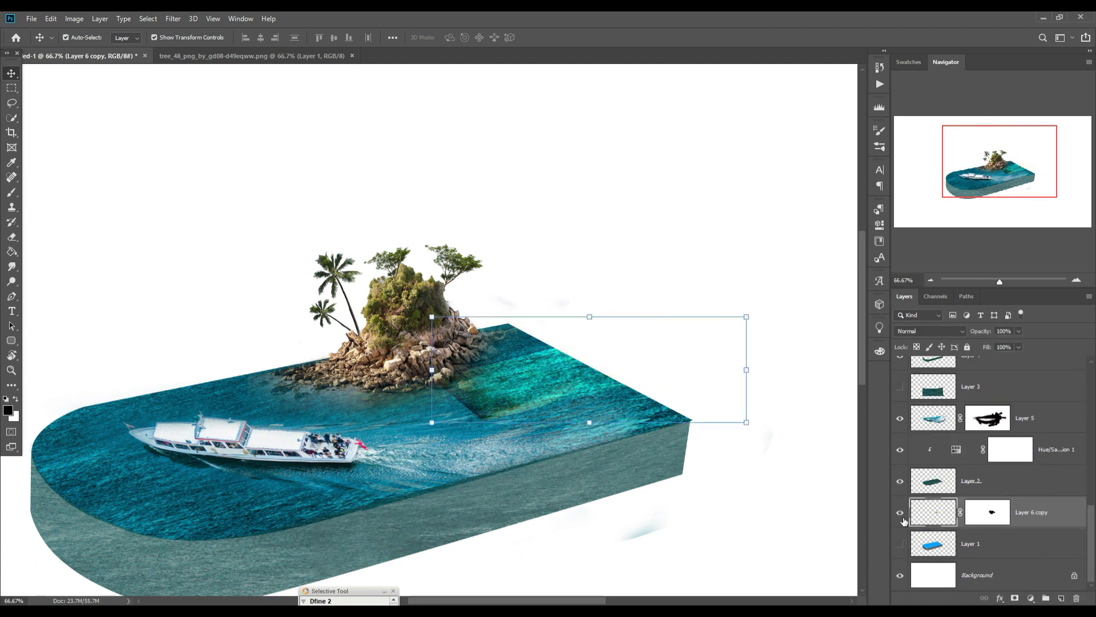
click(901, 513)
scroll(1037, 518, up, 3)
scroll(1035, 518, up, 4)
click(173, 18)
click(199, 121)
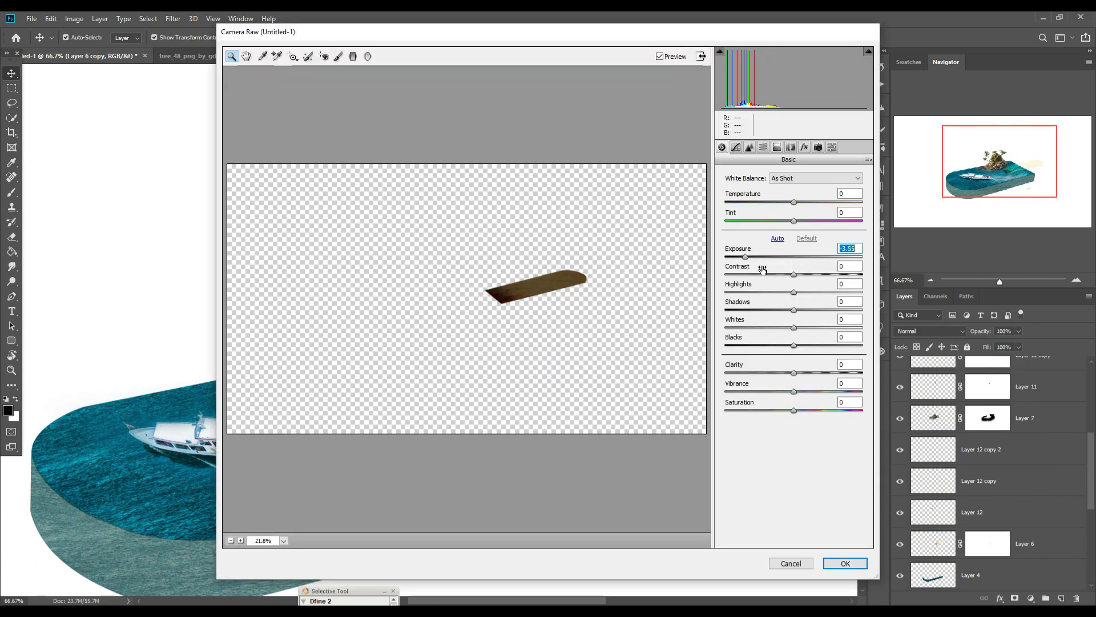
click(811, 564)
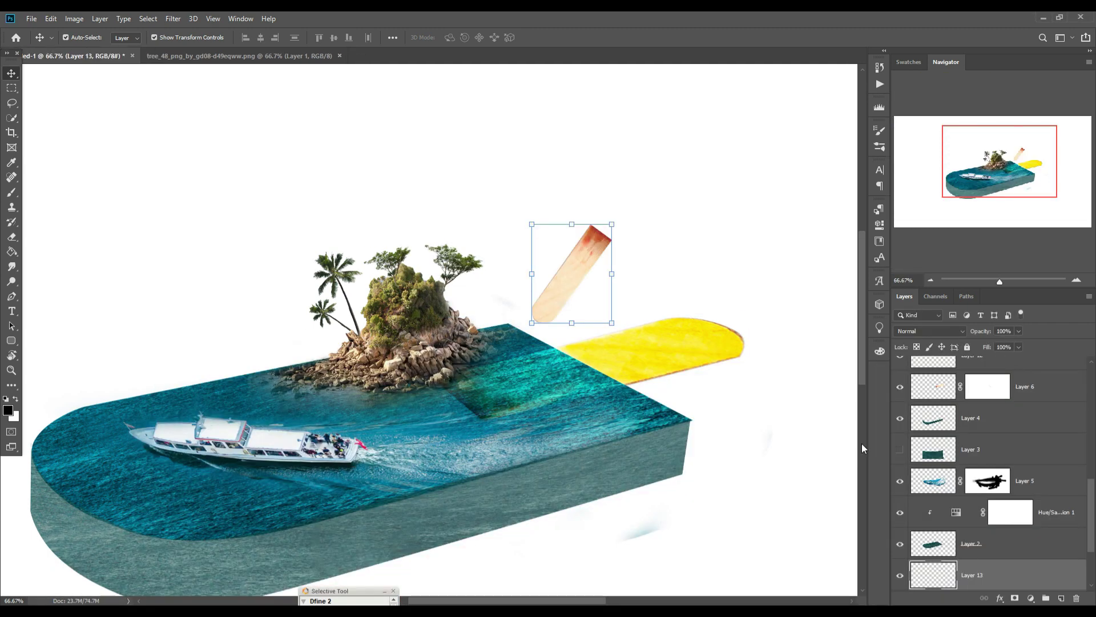
Step: Rotate and fit the loose stick piece on Layer 13 over the wooden stick, undoing the accidental deletion
drag(606, 218, 680, 365)
drag(720, 323, 728, 344)
key(Return)
click(725, 346)
key(Delete)
key(ctrl+z)
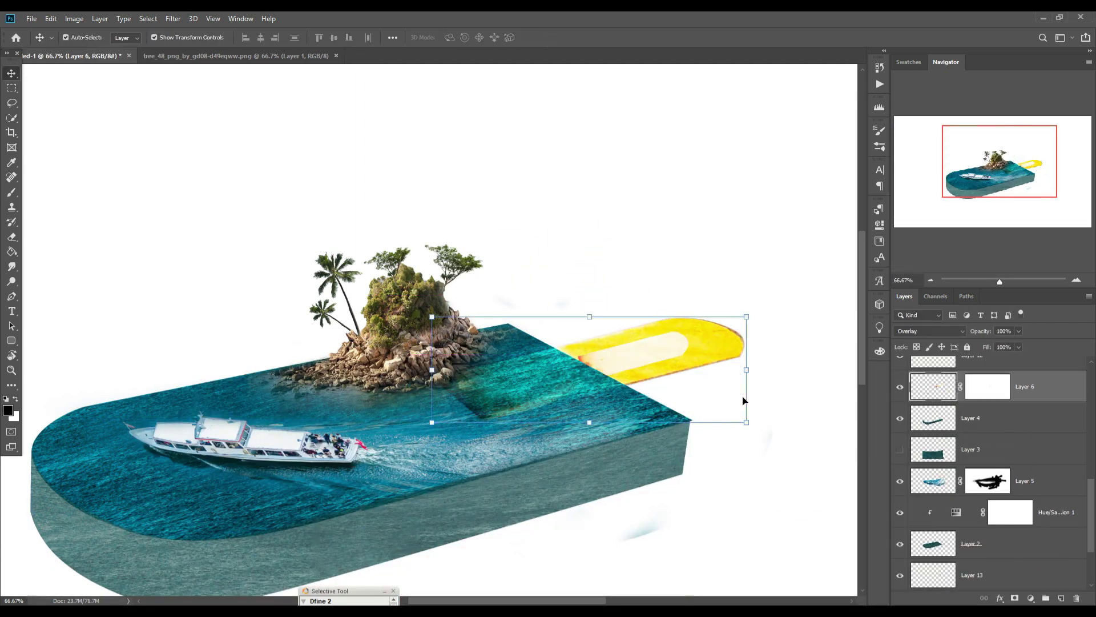
Step: Hide Layer 13 and soften the stick's yellow tone on Layer 6 copy with the Camera Raw filter
click(900, 387)
click(900, 387)
scroll(959, 411, up, 1)
click(993, 420)
scroll(906, 391, down, 4)
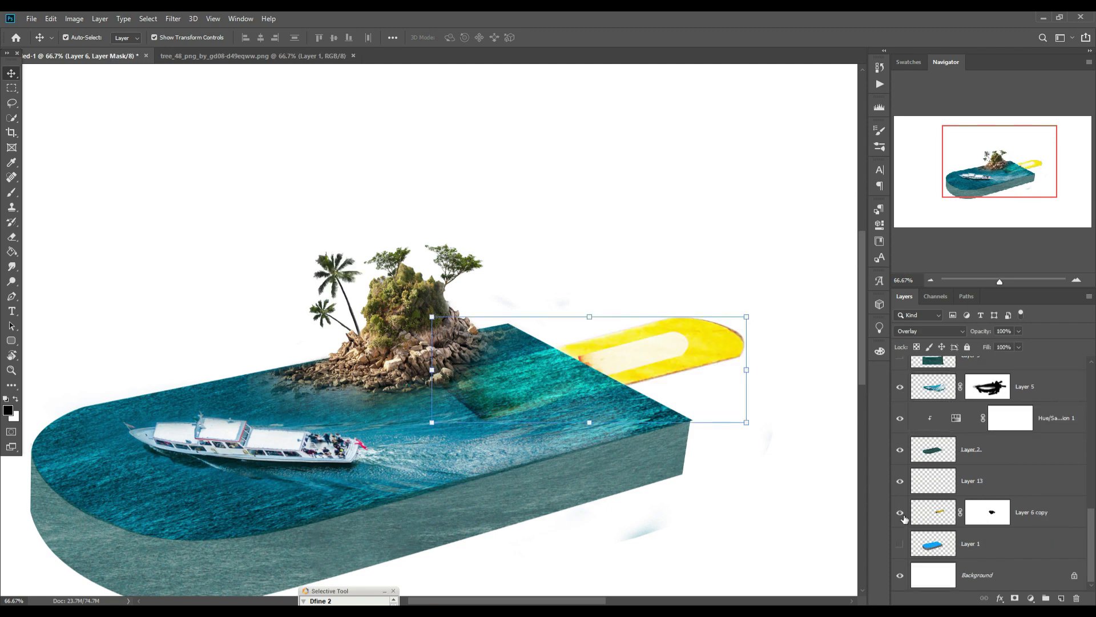
click(942, 516)
click(852, 564)
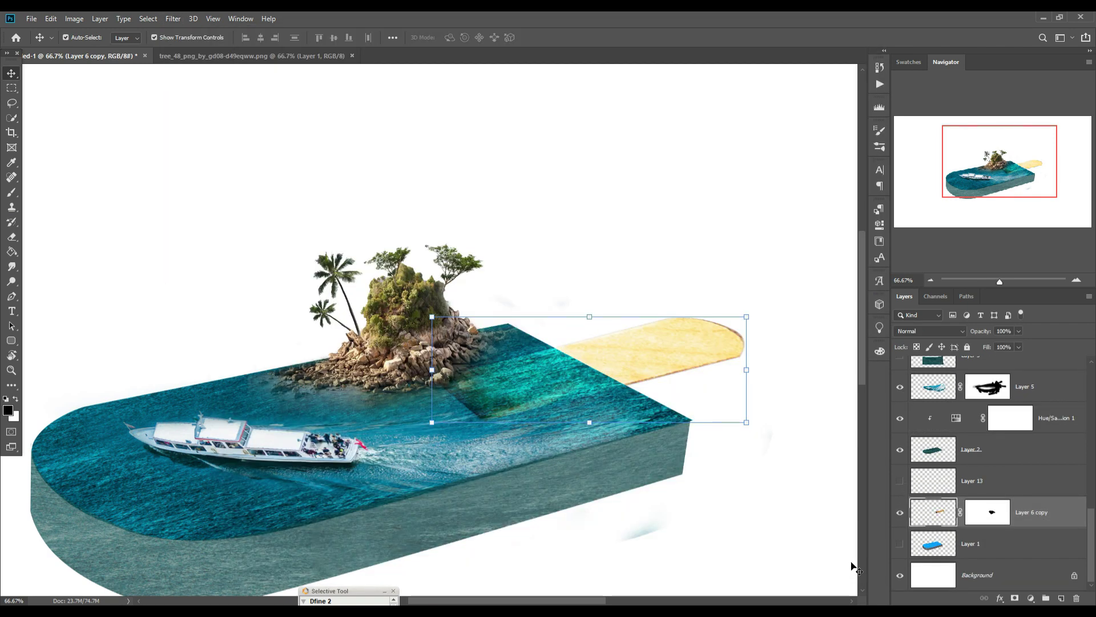
Step: Create a new layer clipped to Layer 6 copy and brush a dark shadow where the stick meets the water block
click(991, 545)
click(1028, 513)
click(1061, 598)
key(b)
right_click(1000, 514)
click(979, 256)
key(bracketright)
key(bracketright)
key(bracketright)
drag(568, 345, 634, 382)
Step: Brush on Layer 6 copy's mask along the stick's join with the block, using 17% opacity
click(988, 544)
click(584, 358)
scroll(655, 323, up, 2)
key(x)
mouse_move(459, 452)
mouse_down()
mouse_move(377, 400)
mouse_move(618, 534)
mouse_up()
click(263, 37)
drag(408, 394, 617, 474)
key(v)
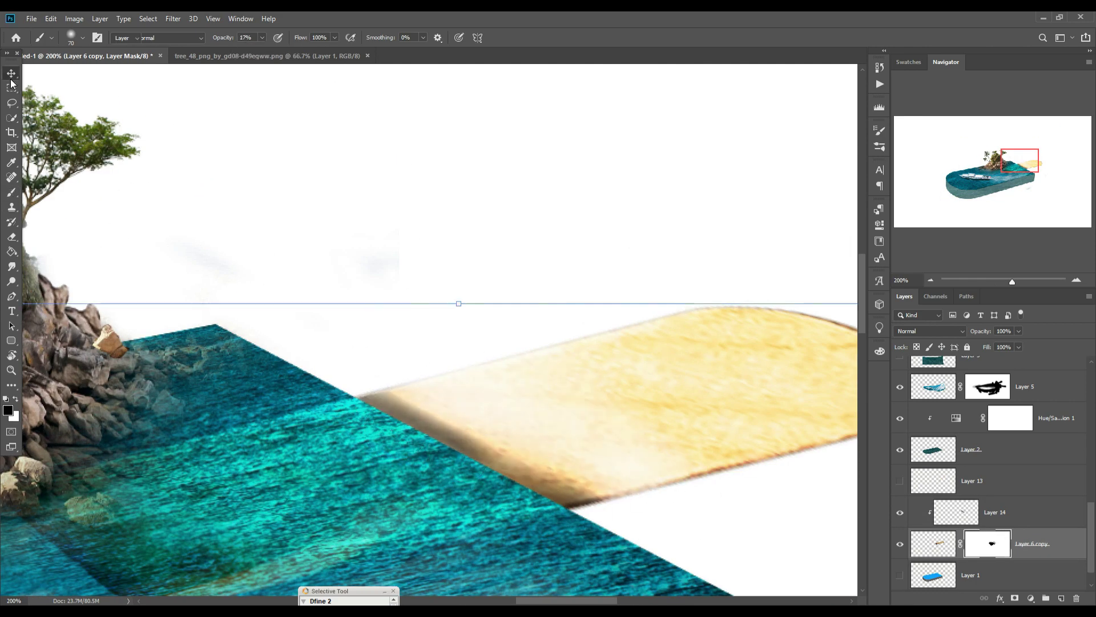
Step: Mask out the stray water marks below the block on Layer 5 with a brush at 100% opacity
key(ctrl+minus)
key(ctrl+minus)
key(ctrl+minus)
click(475, 486)
key(b)
drag(461, 489, 525, 479)
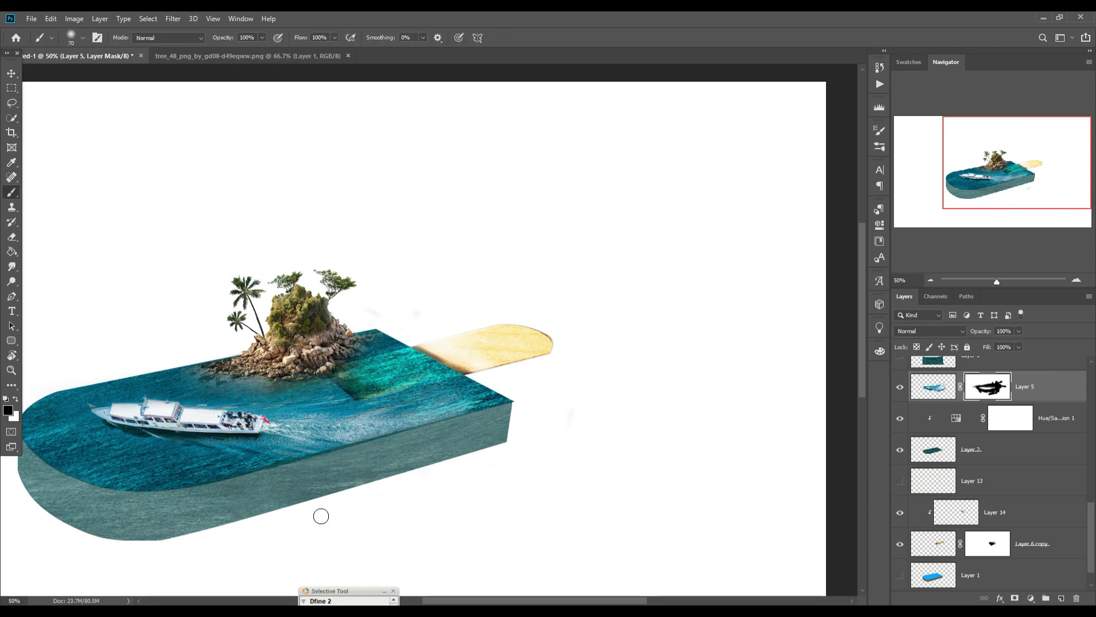
drag(321, 516, 457, 380)
key(v)
Step: Copy a lassoed patch of rocky seabed to a new layer, move it onto the block's side face, and place it below Layer 4
click(388, 222)
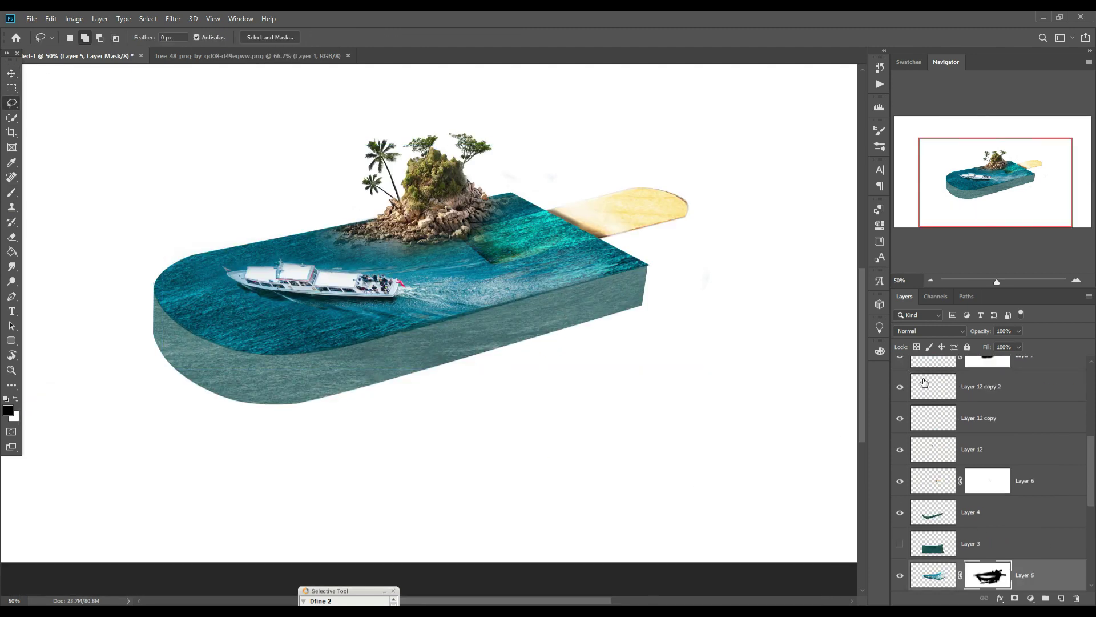
key(l)
key(ctrl+j)
key(v)
mouse_move(384, 234)
mouse_down()
mouse_move(521, 297)
mouse_move(571, 304)
mouse_up()
drag(1028, 481, 1035, 532)
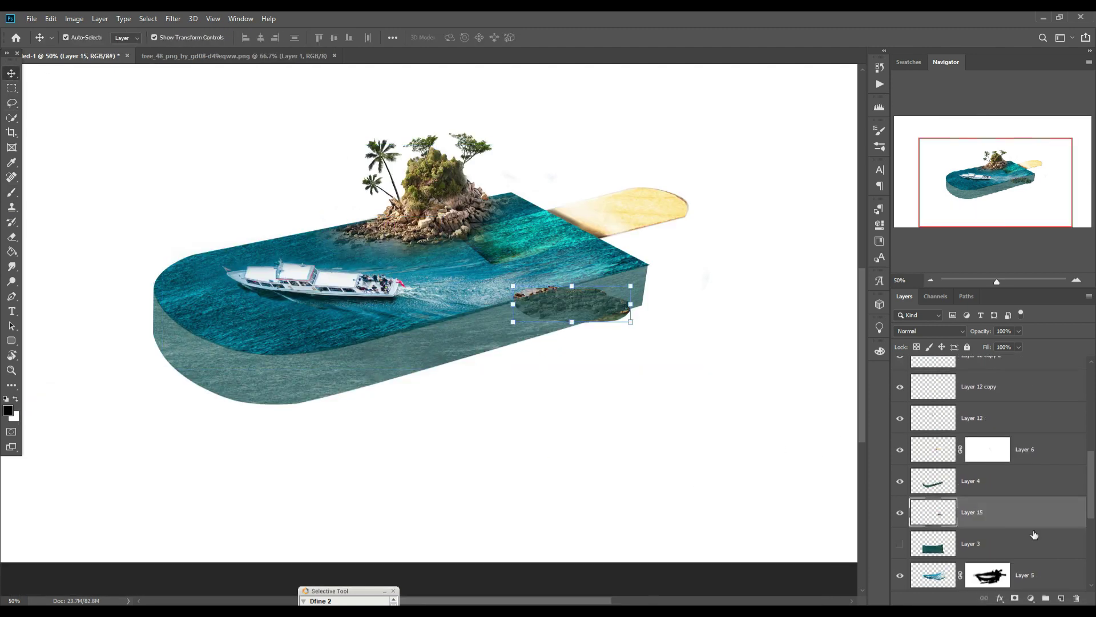
Step: Enlarge the seabed patch on Layer 15 and warp it to follow the stick end of the block's side face
drag(630, 286, 668, 273)
mouse_move(637, 289)
mouse_down()
mouse_move(626, 277)
mouse_move(615, 289)
mouse_up()
click(49, 19)
mouse_move(68, 281)
click(201, 352)
drag(489, 307, 417, 403)
mouse_move(647, 291)
mouse_down()
mouse_move(661, 282)
mouse_move(663, 311)
mouse_up()
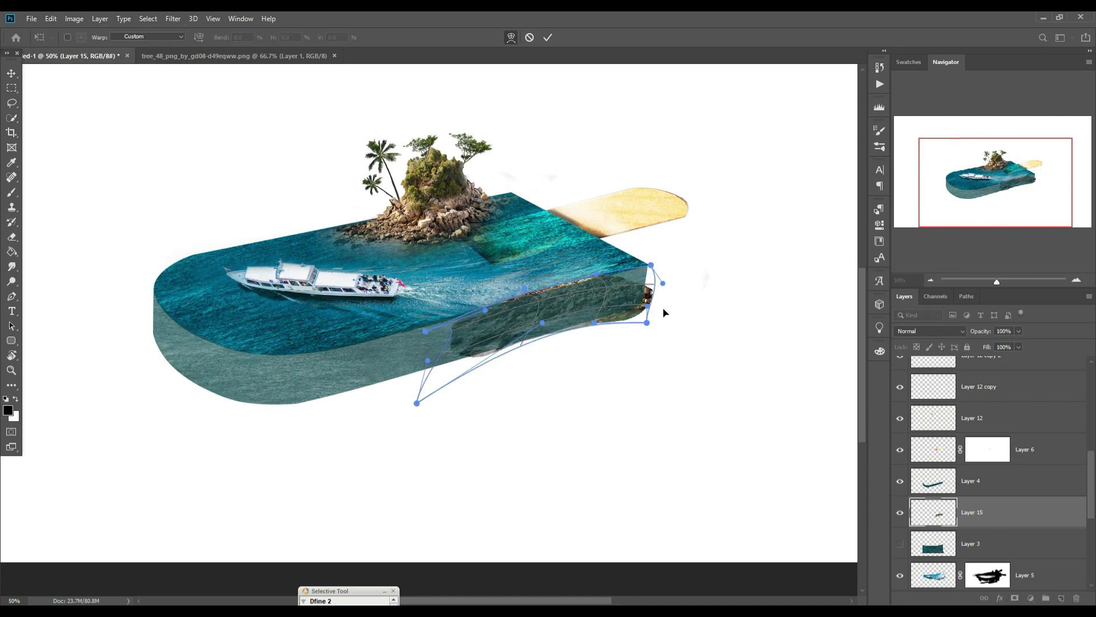
key(Return)
Step: Add a mask to Layer 15 and brush away the seabed texture overhanging the block's edges
click(1015, 598)
click(12, 193)
mouse_move(490, 293)
mouse_down()
mouse_move(605, 281)
mouse_move(550, 279)
mouse_up()
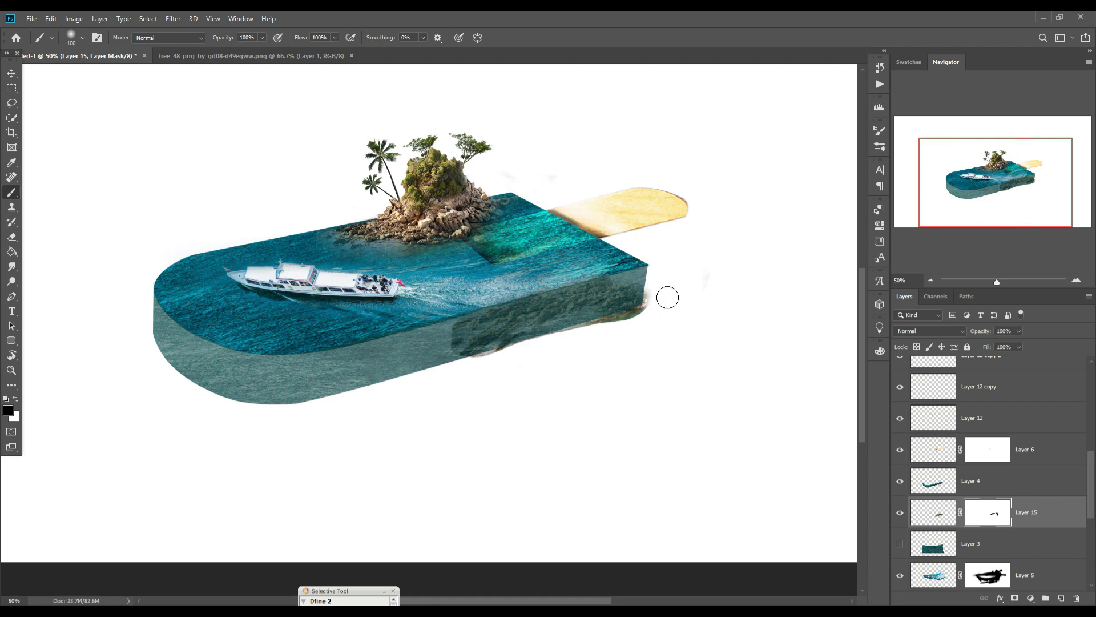
drag(667, 297, 498, 370)
Step: Duplicate Layer 15, scale the copy to 90.60%, and move it further along the side face toward the block's rounded end
key(v)
key(ctrl+j)
drag(653, 275, 634, 284)
drag(542, 320, 346, 378)
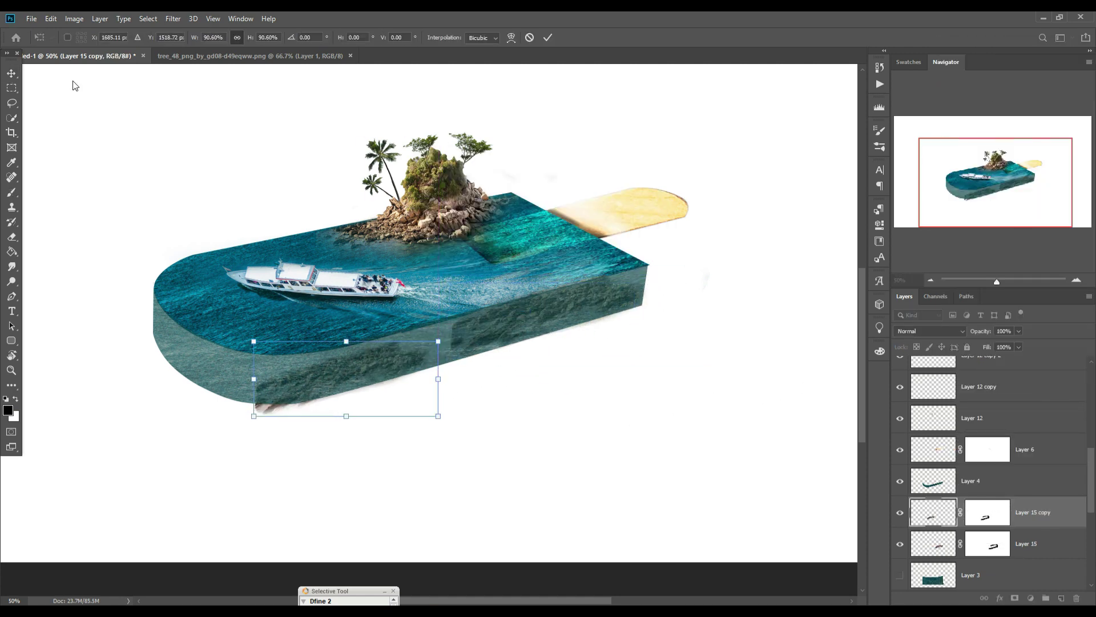
Step: Warp and stretch Layer 15 copy so its texture covers the block's side face up to the upper edge
click(51, 19)
mouse_move(68, 283)
click(220, 355)
drag(254, 416, 245, 403)
drag(438, 416, 462, 372)
key(Return)
drag(361, 329, 363, 326)
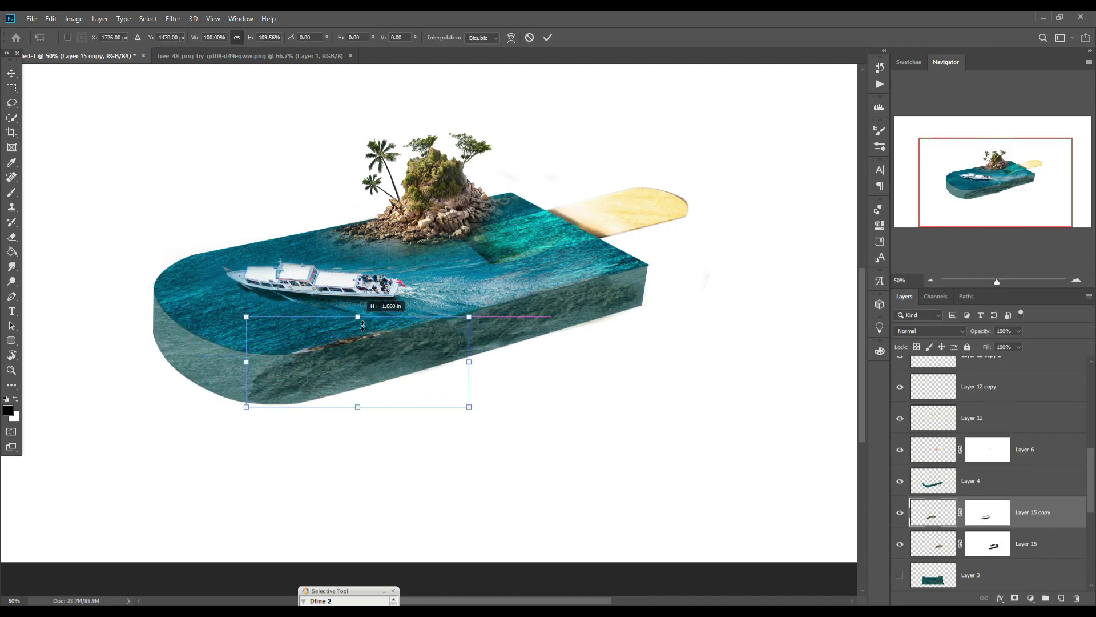
drag(469, 407, 471, 416)
click(548, 38)
Step: Mask out the parts of Layer 15 copy that spill past the block's edges with the brush
key(b)
drag(292, 350, 452, 318)
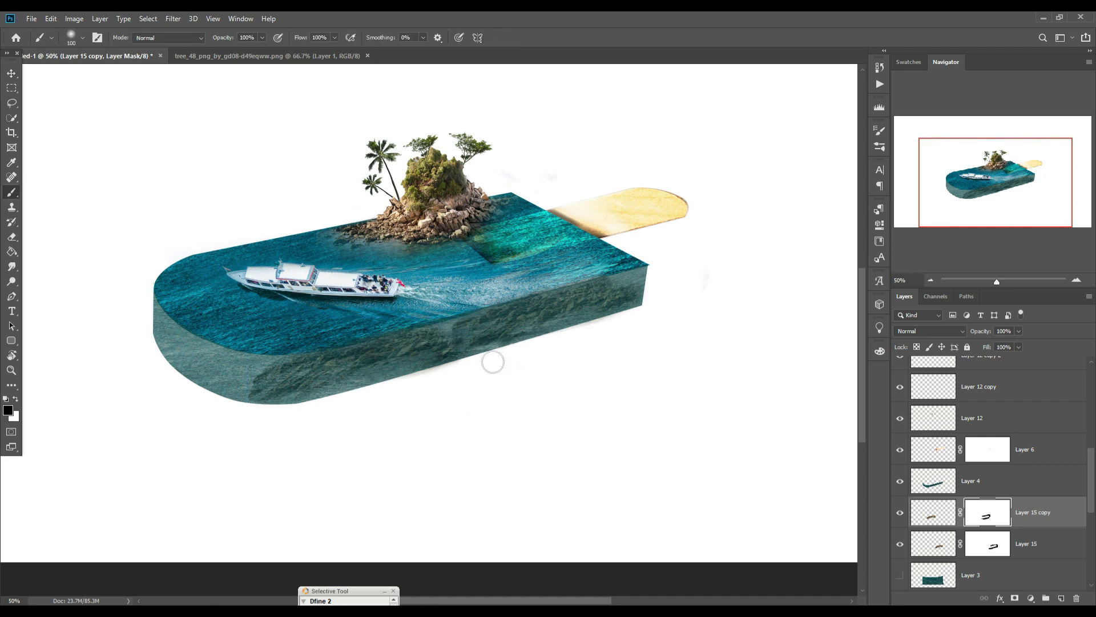
drag(283, 366, 259, 387)
key(v)
Step: Duplicate Layer 15 copy, then move and rotate the duplicate over the block's rounded end
right_click(1036, 514)
click(979, 99)
click(650, 180)
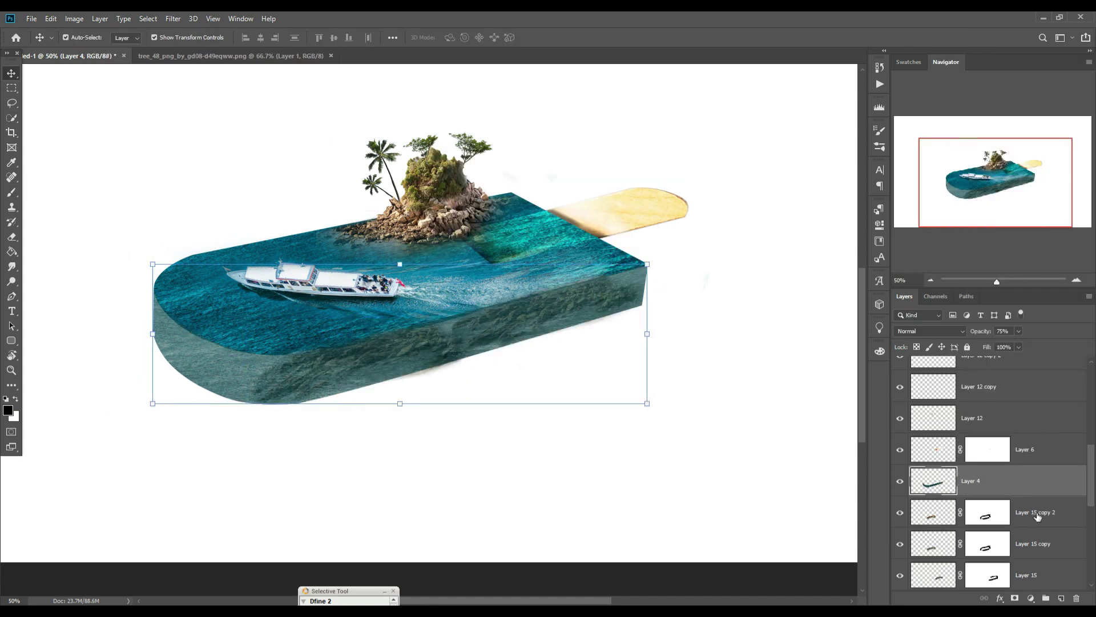
click(1037, 516)
drag(469, 316, 459, 320)
mouse_move(455, 348)
mouse_down()
mouse_move(312, 372)
mouse_move(329, 438)
mouse_up()
drag(274, 394, 291, 379)
Step: Warp Layer 15 copy 2 to follow the curved side of the block's rounded end
click(51, 19)
mouse_move(69, 283)
click(220, 355)
drag(311, 434, 314, 412)
drag(142, 305, 181, 267)
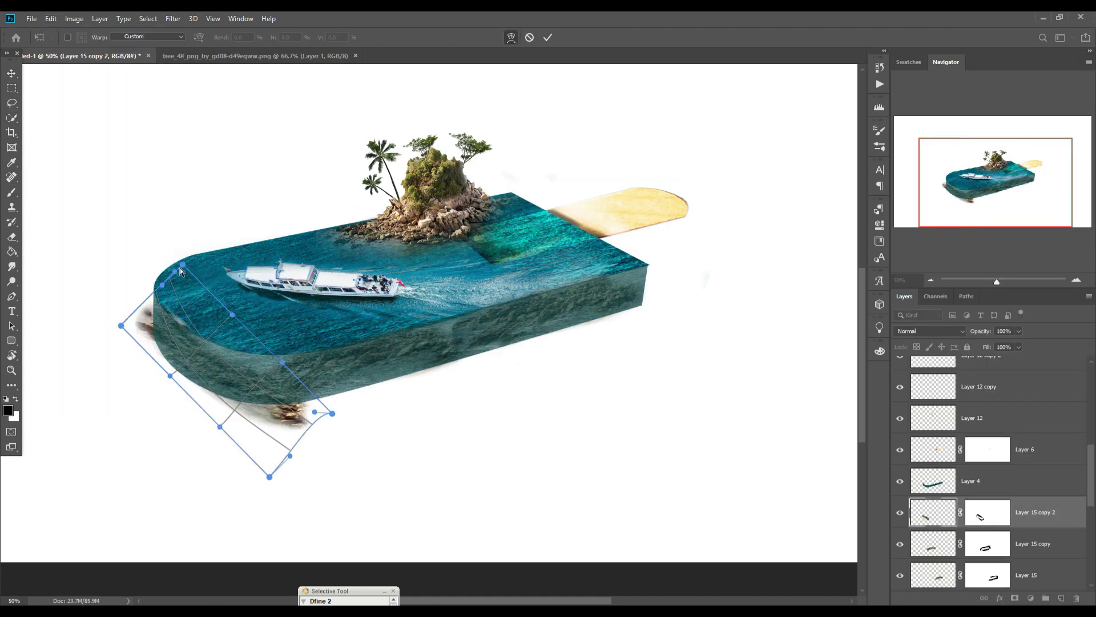
mouse_move(283, 364)
mouse_down()
mouse_move(348, 294)
mouse_move(299, 371)
mouse_up()
key(Return)
Step: Brush on Layer 15 copy 2's mask to remove the texture spilling above and below the rounded side
key(b)
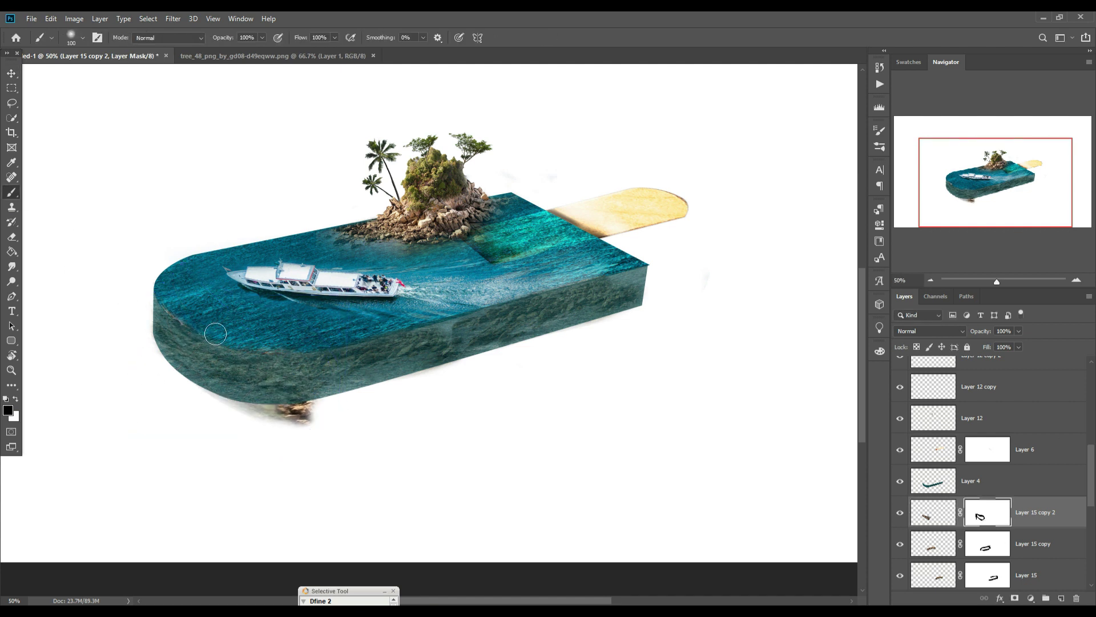
mouse_move(215, 333)
mouse_down()
mouse_move(213, 411)
mouse_move(314, 460)
mouse_up()
key(v)
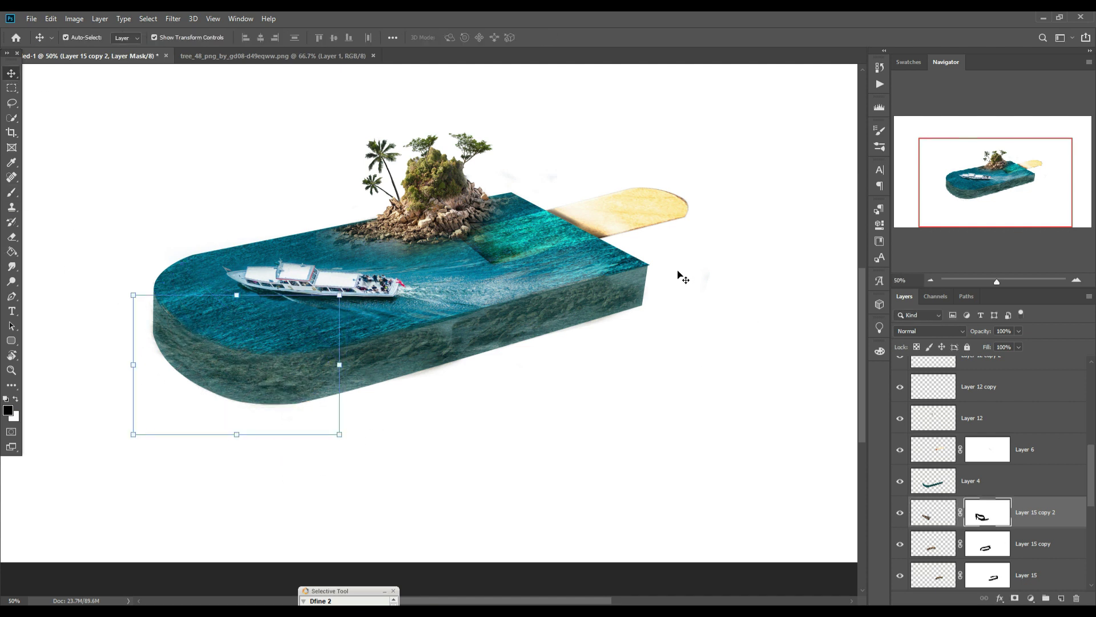
Step: Create a new layer directly above Layer 13 and paint one soft black spot below the block with a 200 px brush
click(1051, 399)
scroll(1051, 401, up, 5)
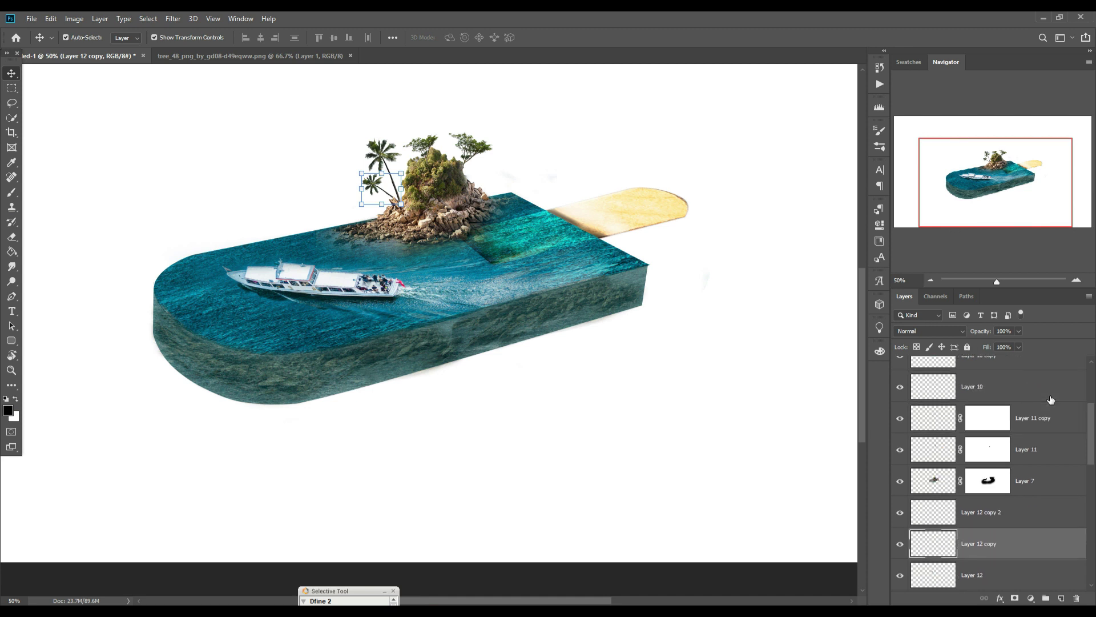
scroll(1037, 417, down, 5)
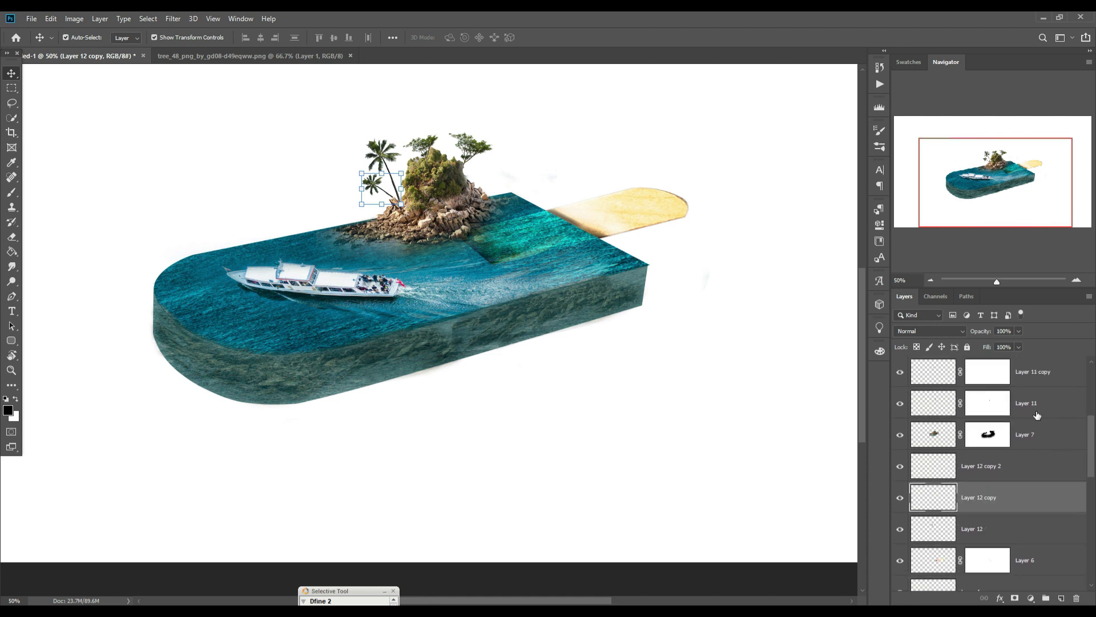
scroll(1031, 485, down, 3)
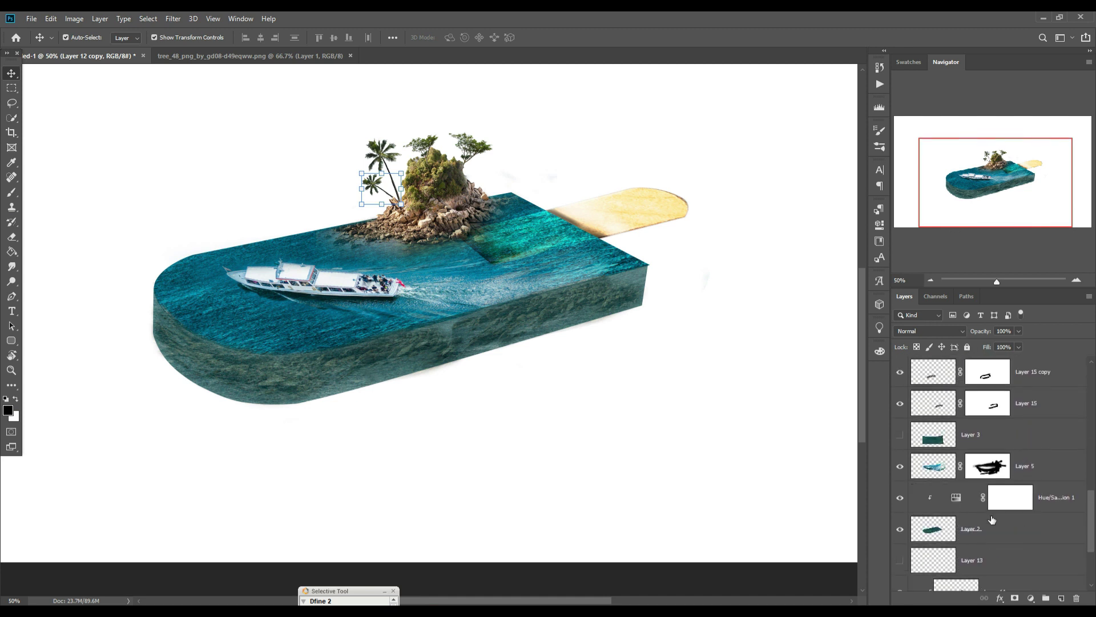
click(1013, 568)
click(1062, 599)
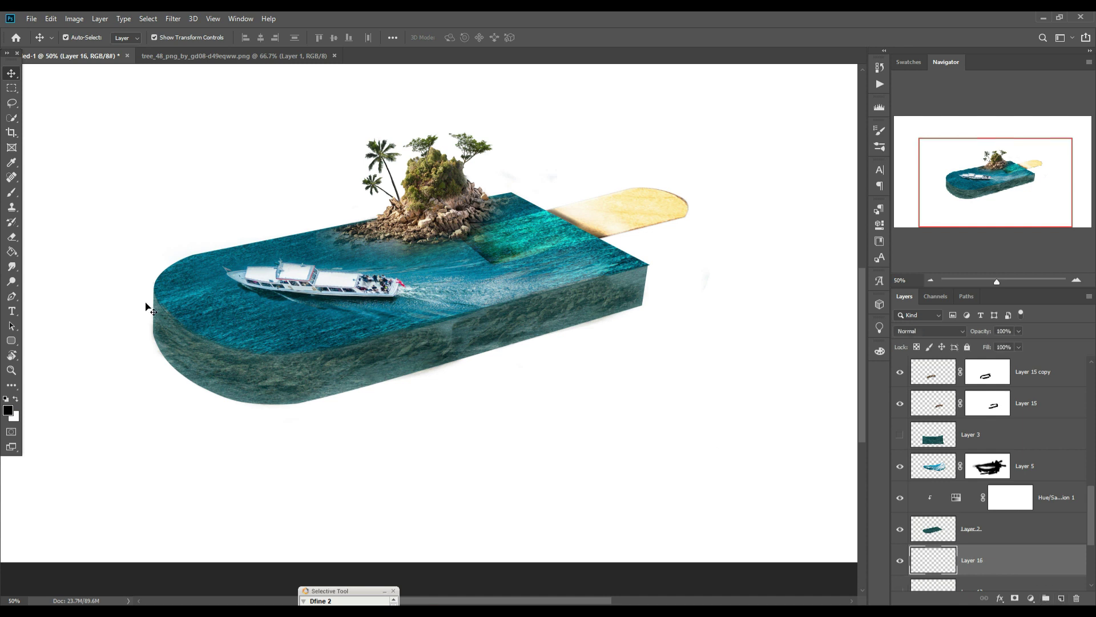
click(10, 194)
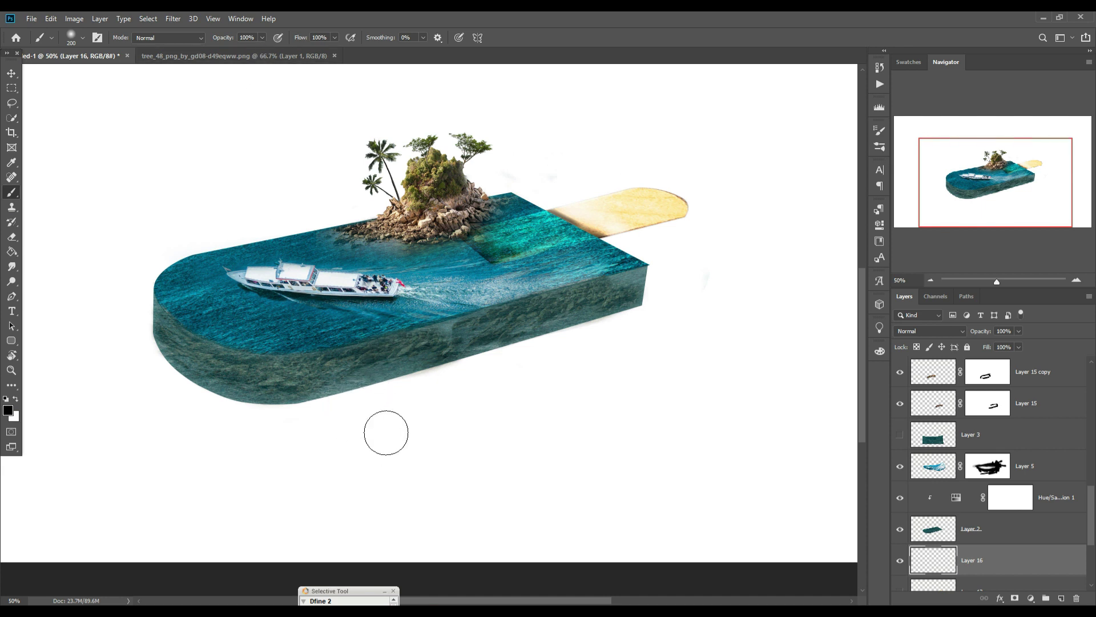
click(364, 408)
click(10, 72)
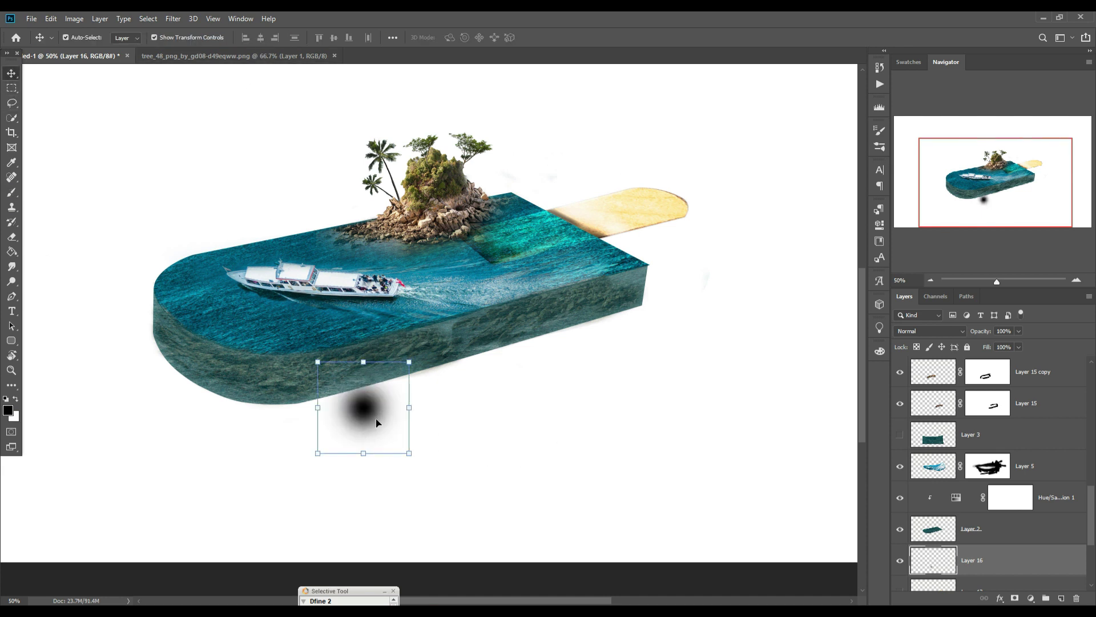
Step: Stretch the black spot to 774.30% width and place it as a shadow beneath the block's rounded end
mouse_move(415, 417)
mouse_down()
mouse_move(680, 343)
mouse_move(856, 411)
mouse_up()
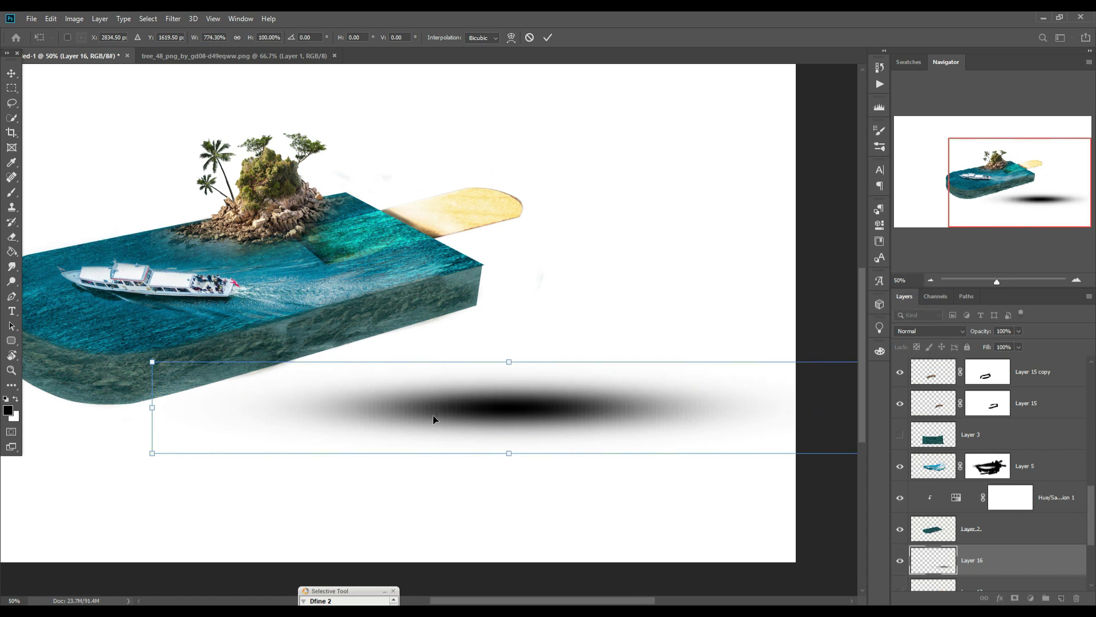
drag(503, 412, 101, 392)
drag(150, 422, 506, 406)
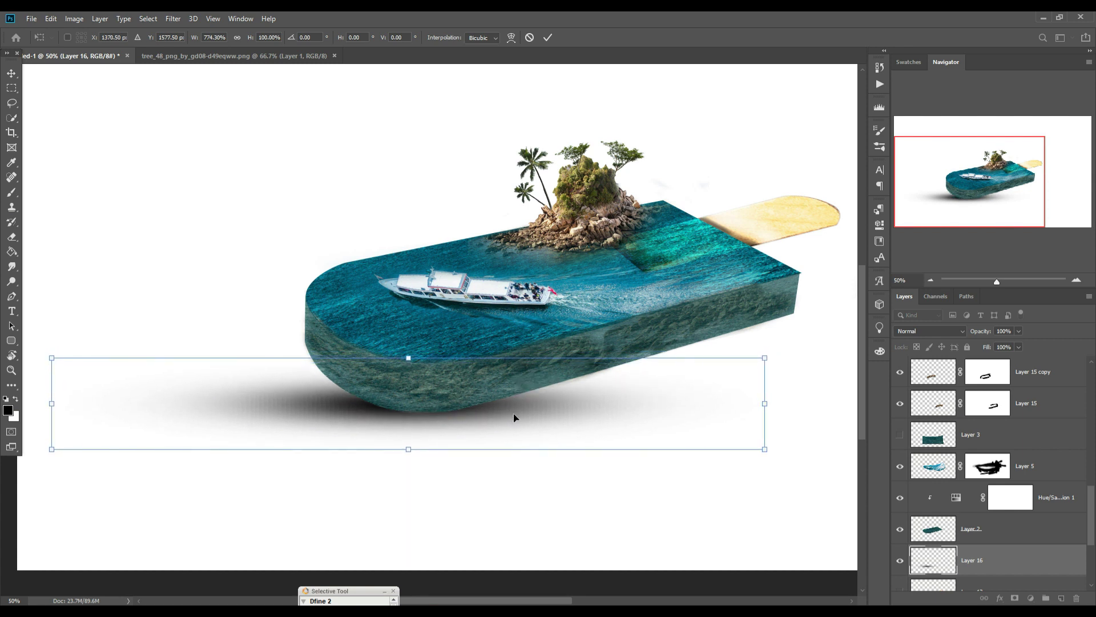
click(548, 38)
Step: Duplicate the shadow on Layer 16, rotate the copy to -15.77°, and place it along the block's slanted lower edge
right_click(1006, 566)
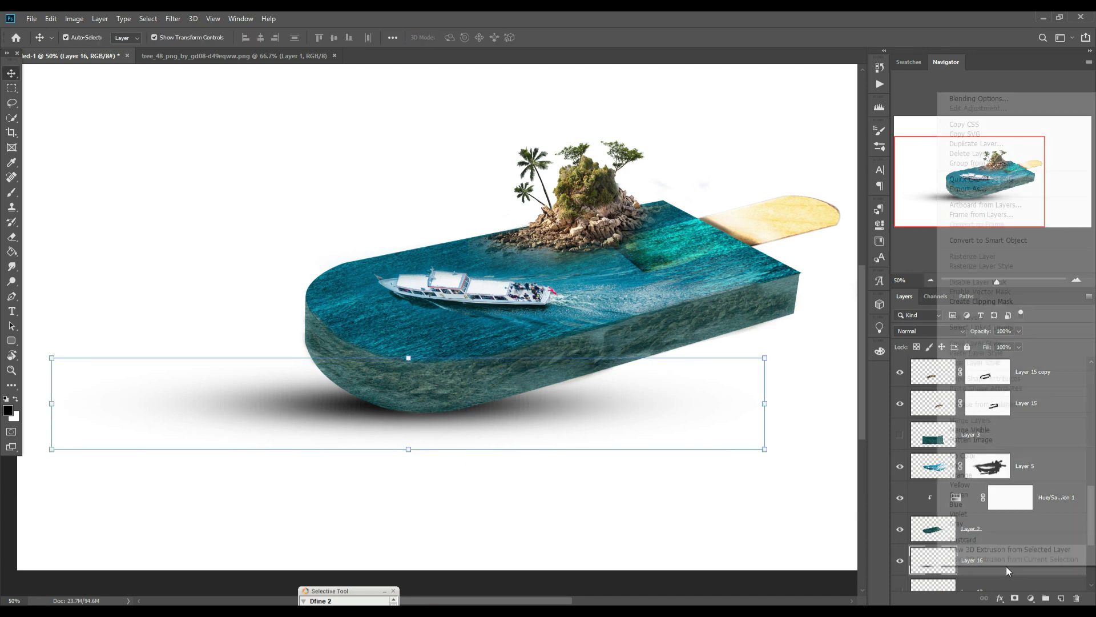
click(963, 145)
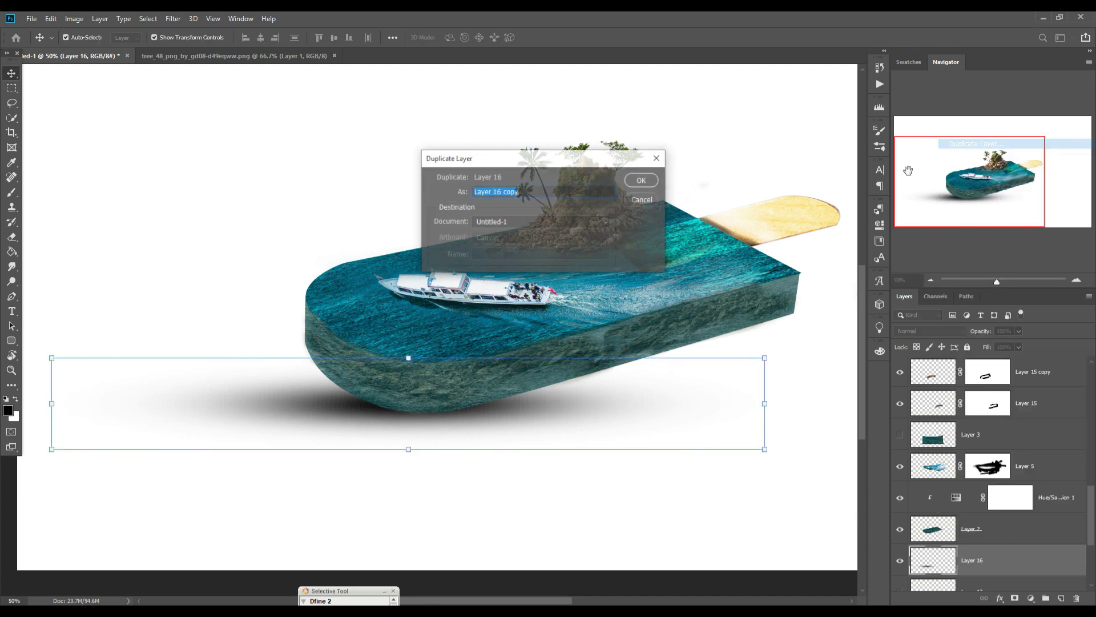
click(646, 188)
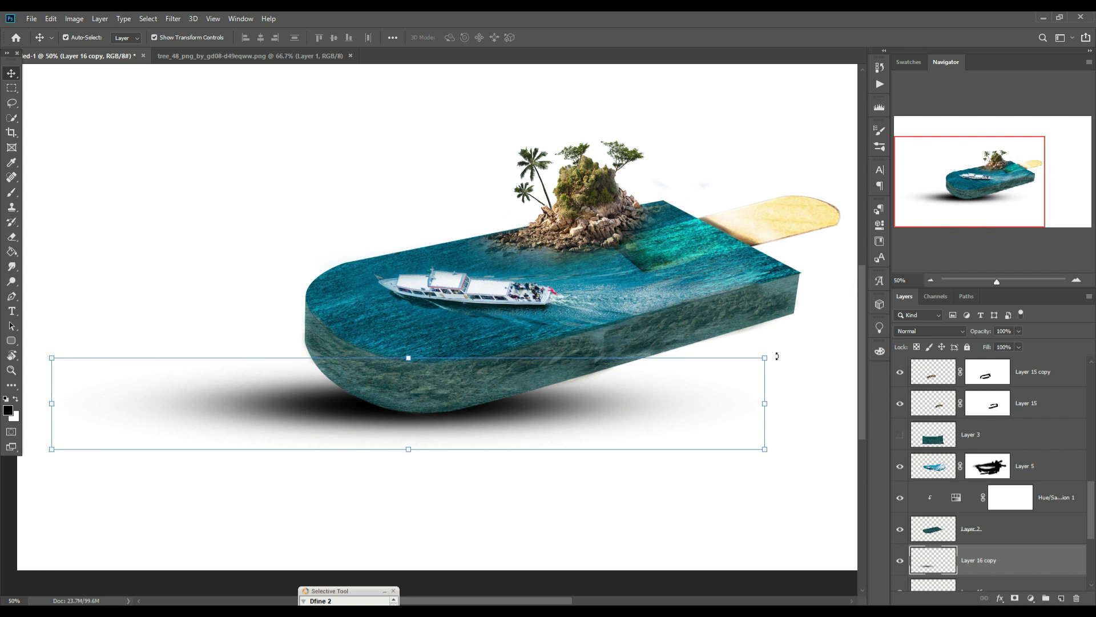
drag(777, 355, 752, 258)
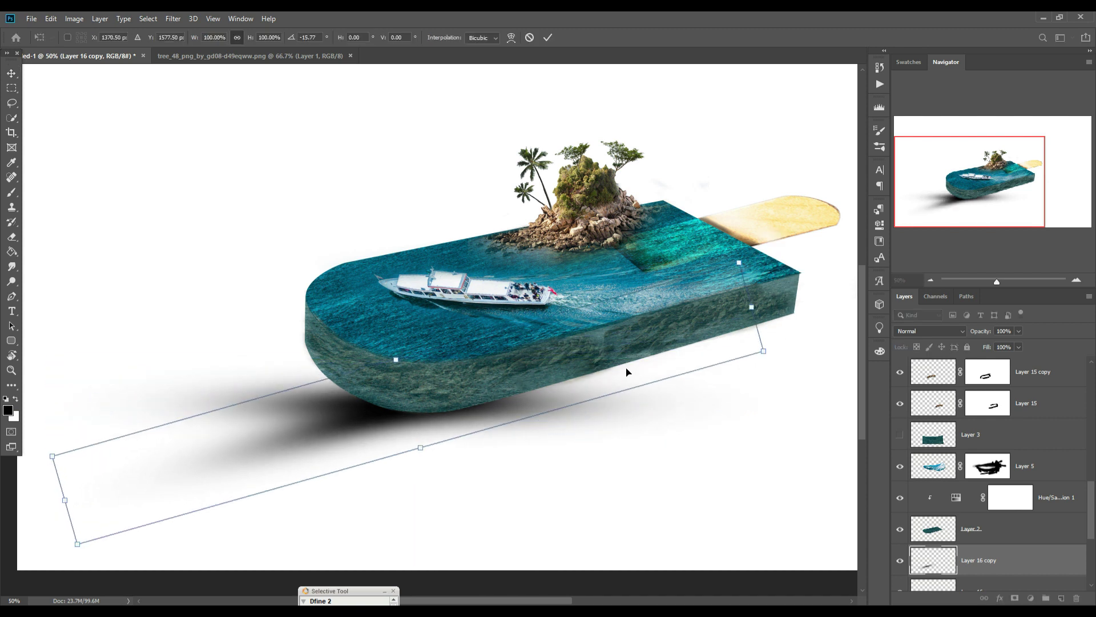
drag(627, 372, 798, 341)
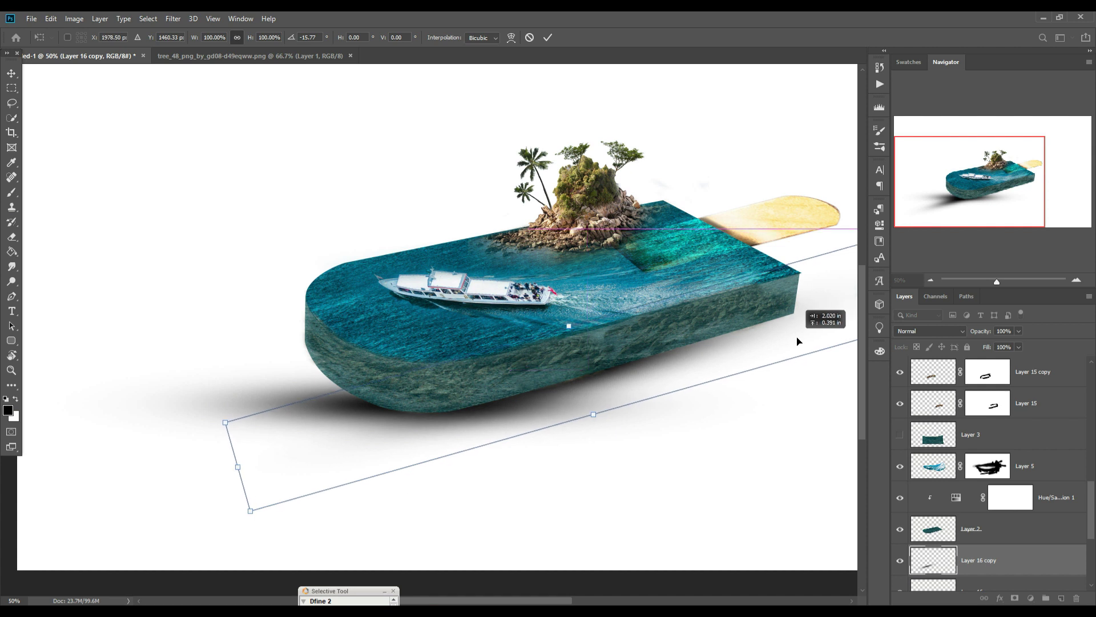
click(548, 38)
drag(777, 429, 563, 427)
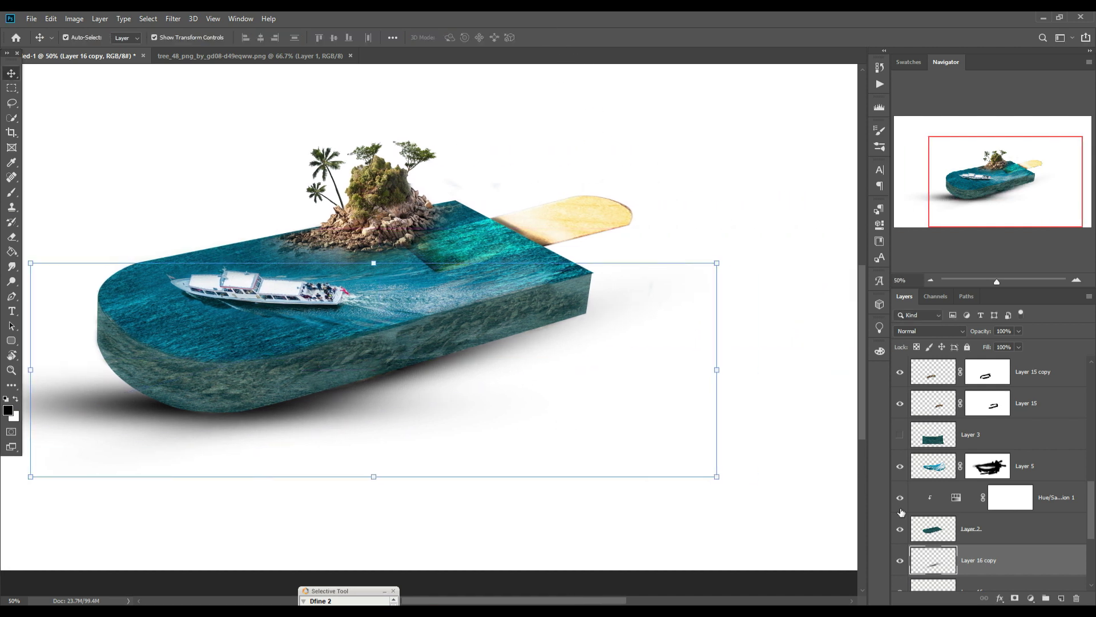
Step: Duplicate Layer 16 copy, scale the duplicate to 62.14%, and place it along the block's lower edge near the stick end
right_click(1026, 555)
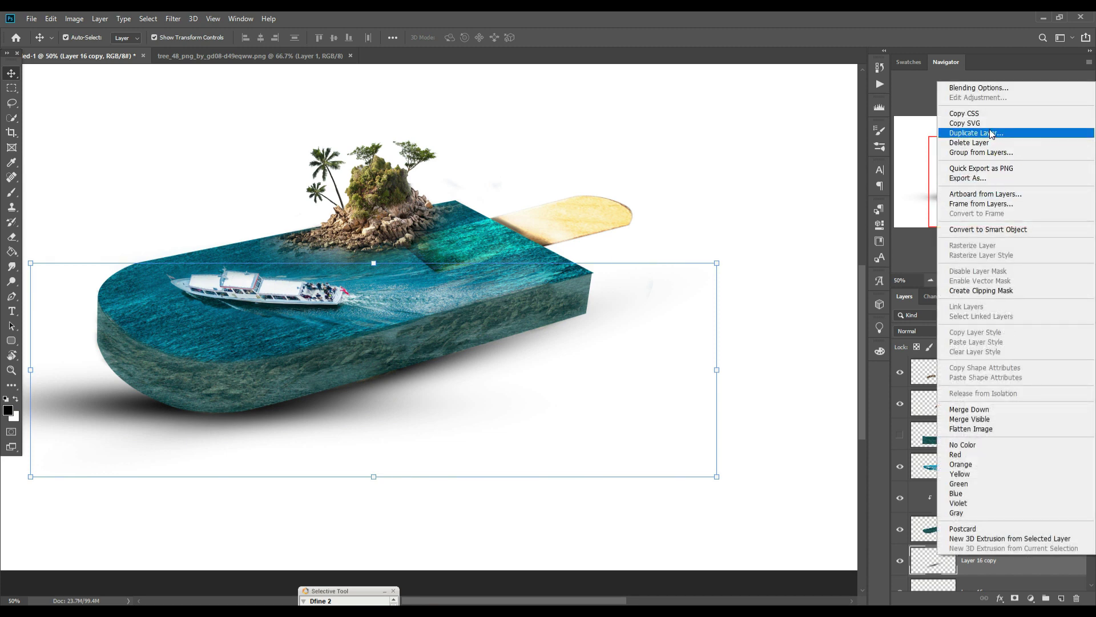
click(990, 133)
click(640, 180)
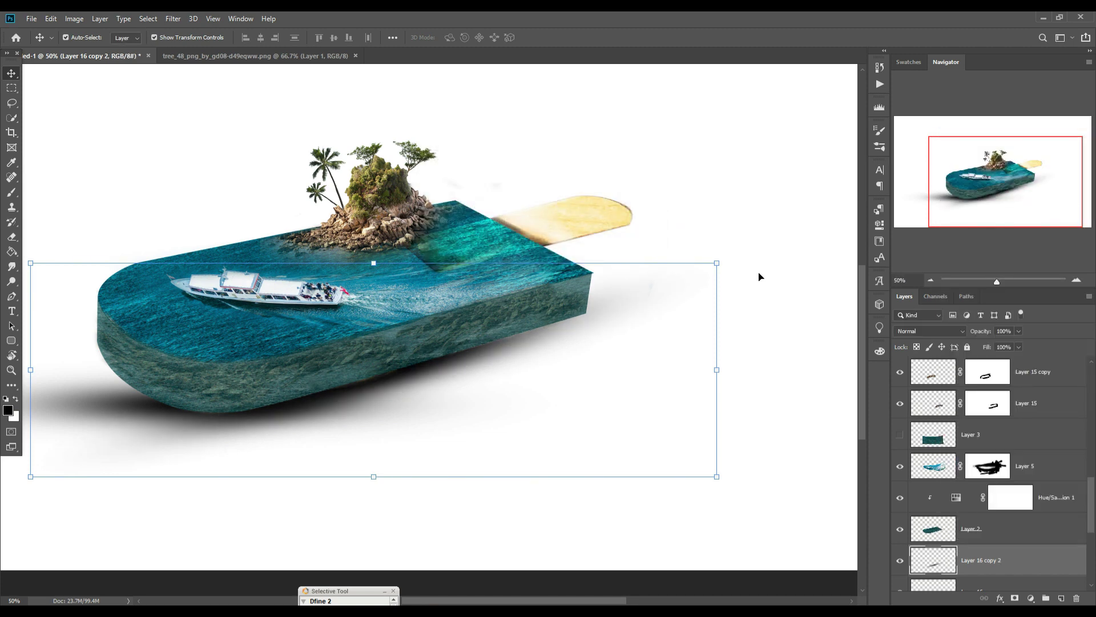
drag(724, 266, 482, 404)
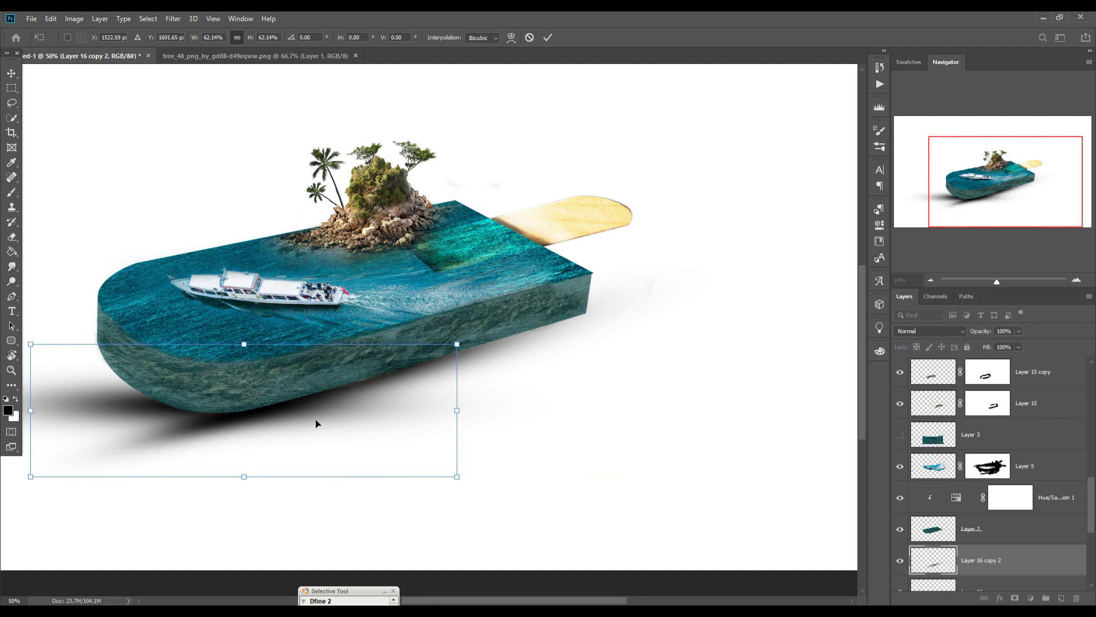
drag(318, 421, 583, 338)
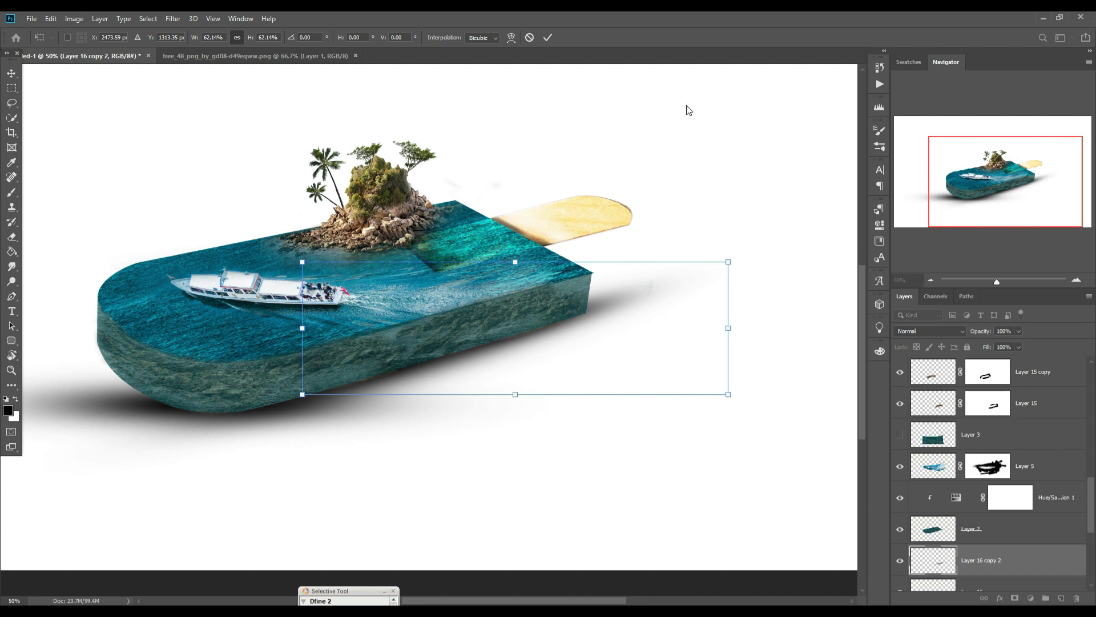
click(547, 38)
Step: Duplicate Layer 16, stretch the copy to 249.53% height, and place it as a wide soft shadow behind the block's rounded end
scroll(1066, 588, down, 4)
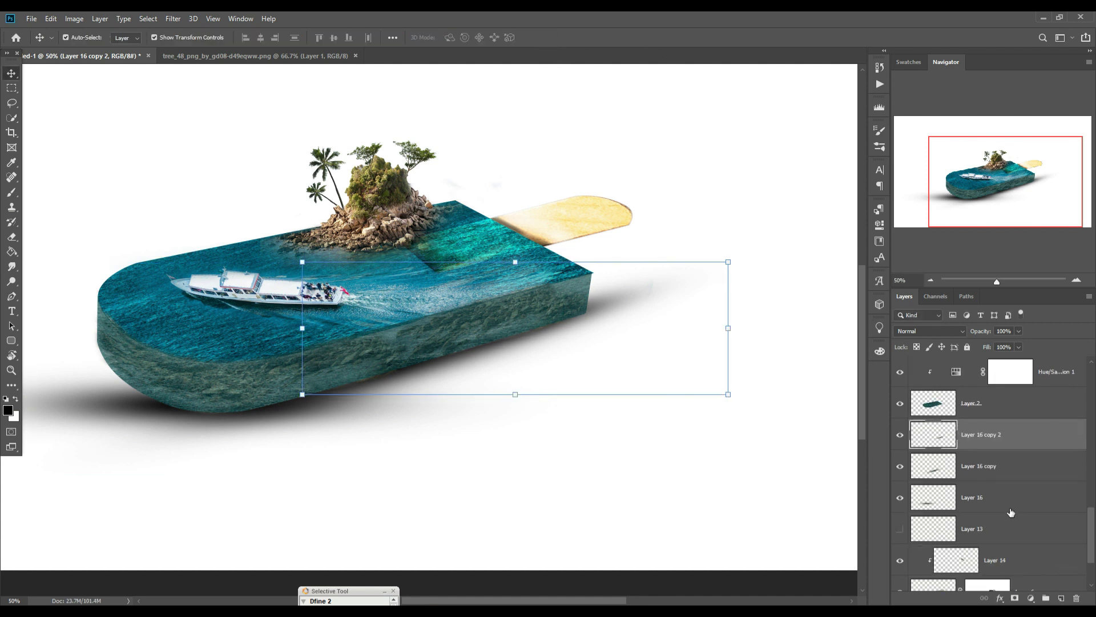
right_click(995, 491)
click(976, 68)
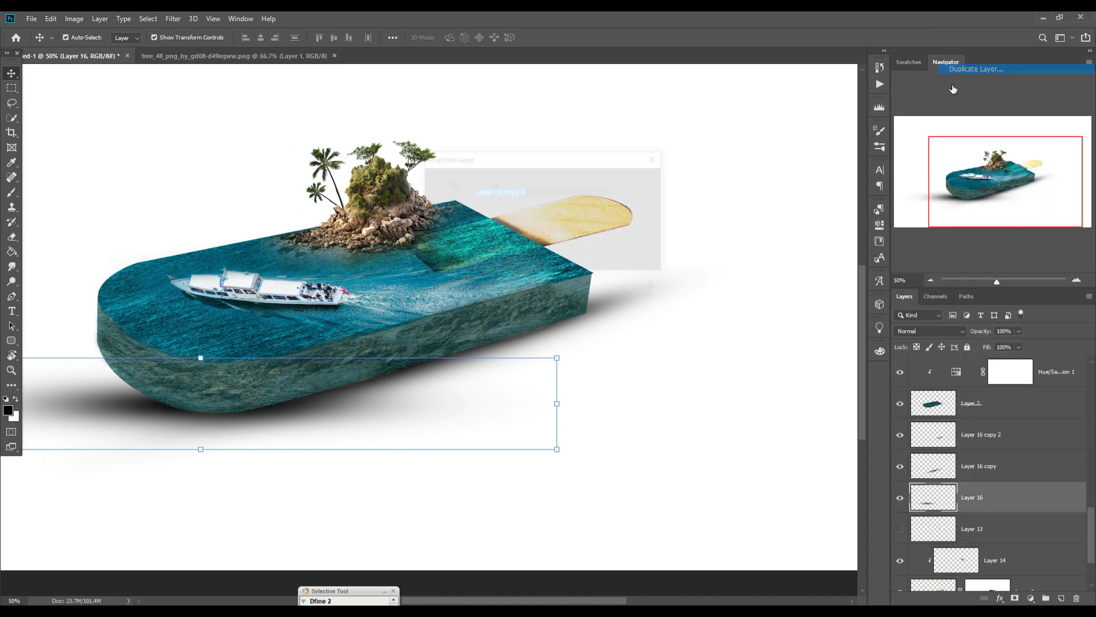
click(639, 182)
drag(245, 431, 734, 366)
drag(632, 339, 651, 314)
drag(660, 356, 583, 342)
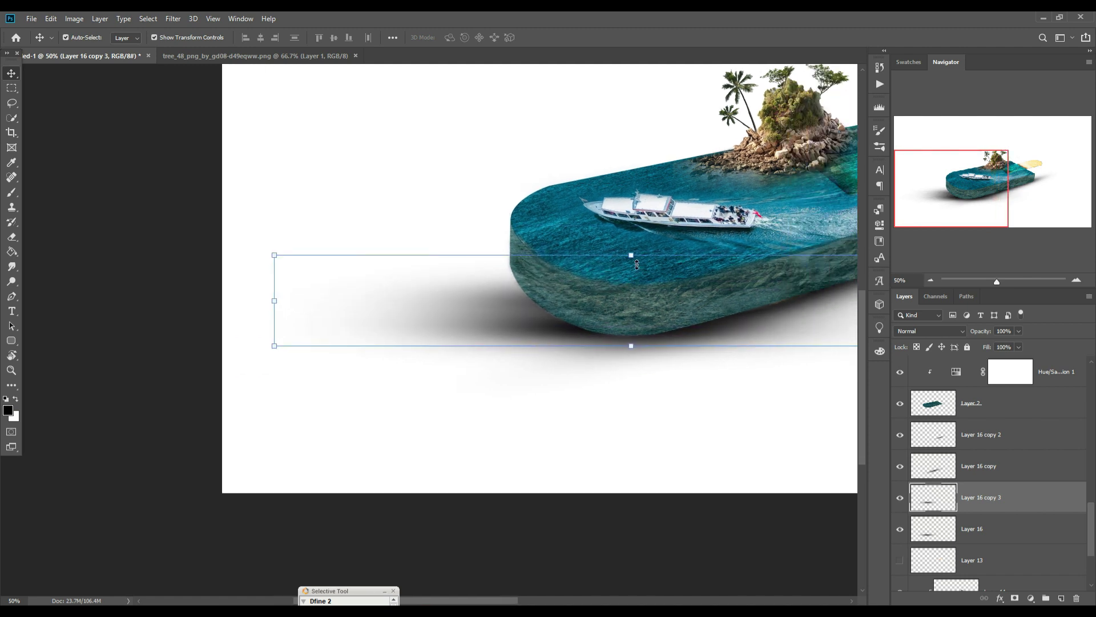
drag(637, 264, 635, 127)
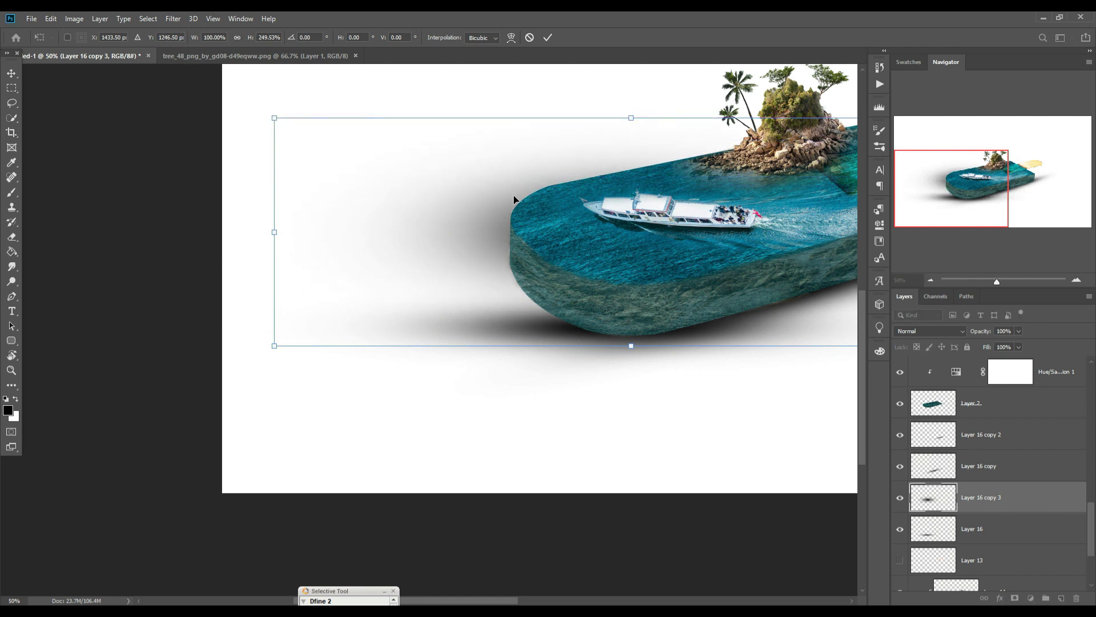
drag(514, 199, 480, 264)
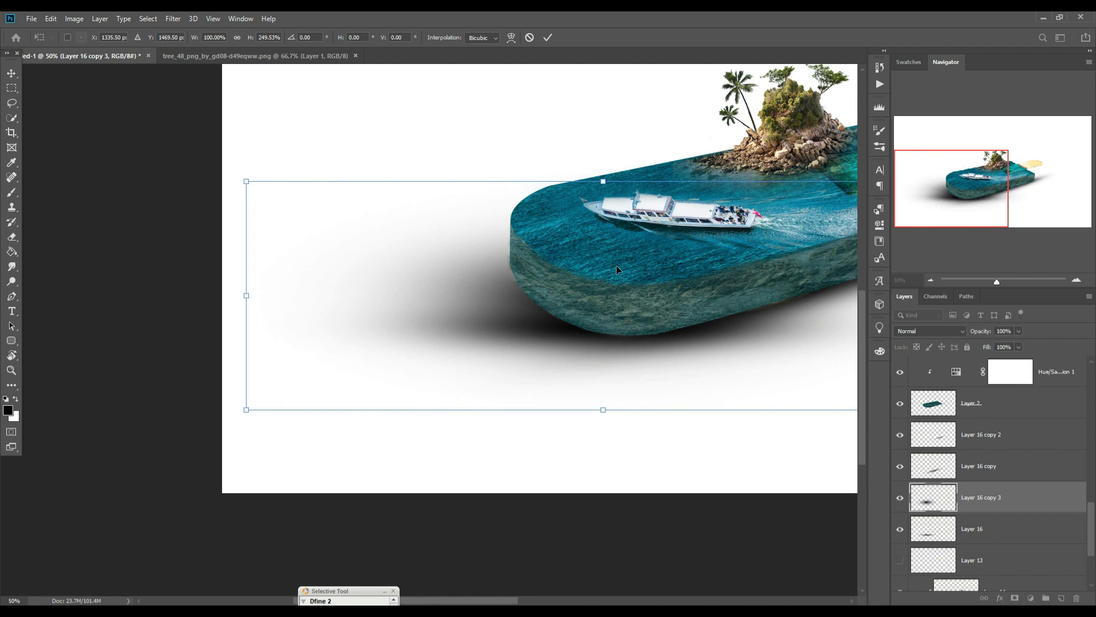
click(547, 38)
Step: Add a mask to Layer 16 copy 3 and brush away its shadow below the block's slanted lower edge
drag(707, 228, 488, 162)
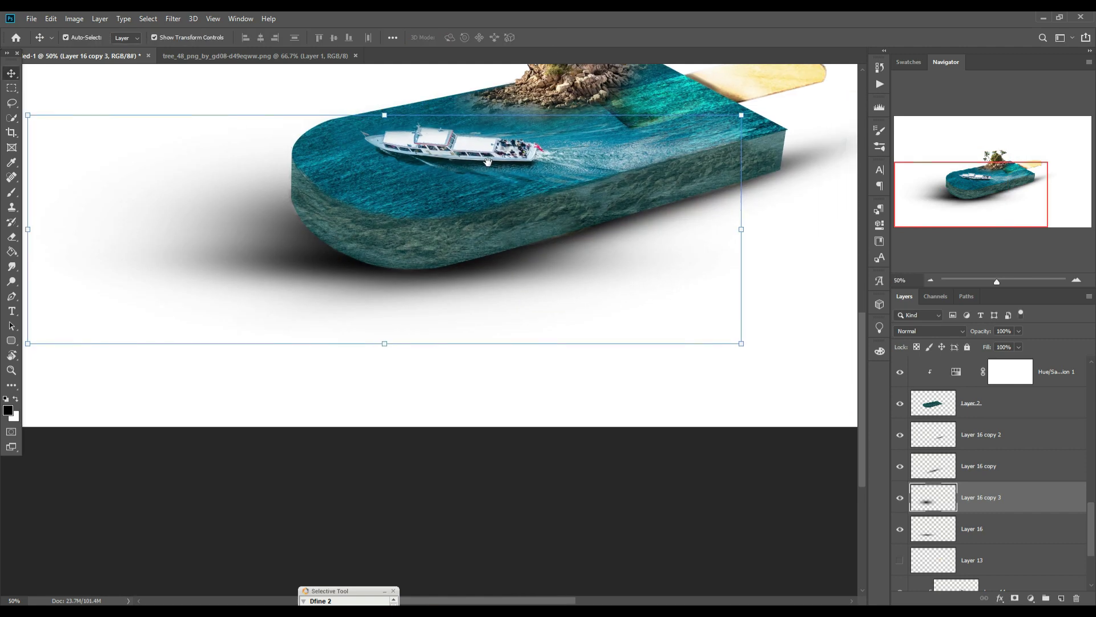
click(1016, 598)
click(11, 192)
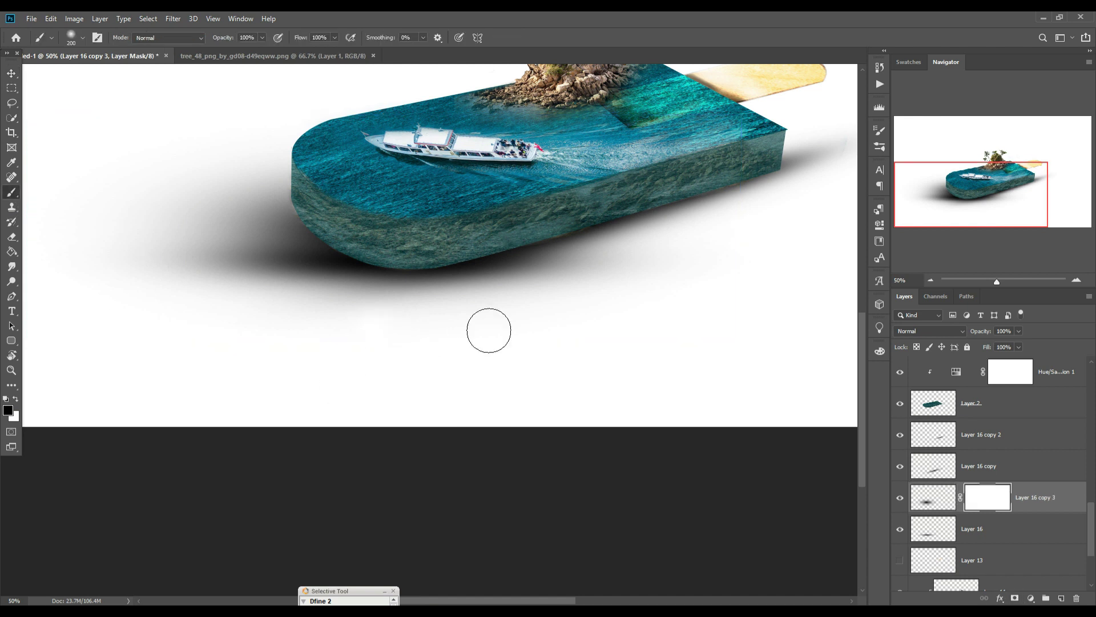
drag(413, 334, 625, 259)
drag(340, 370, 516, 336)
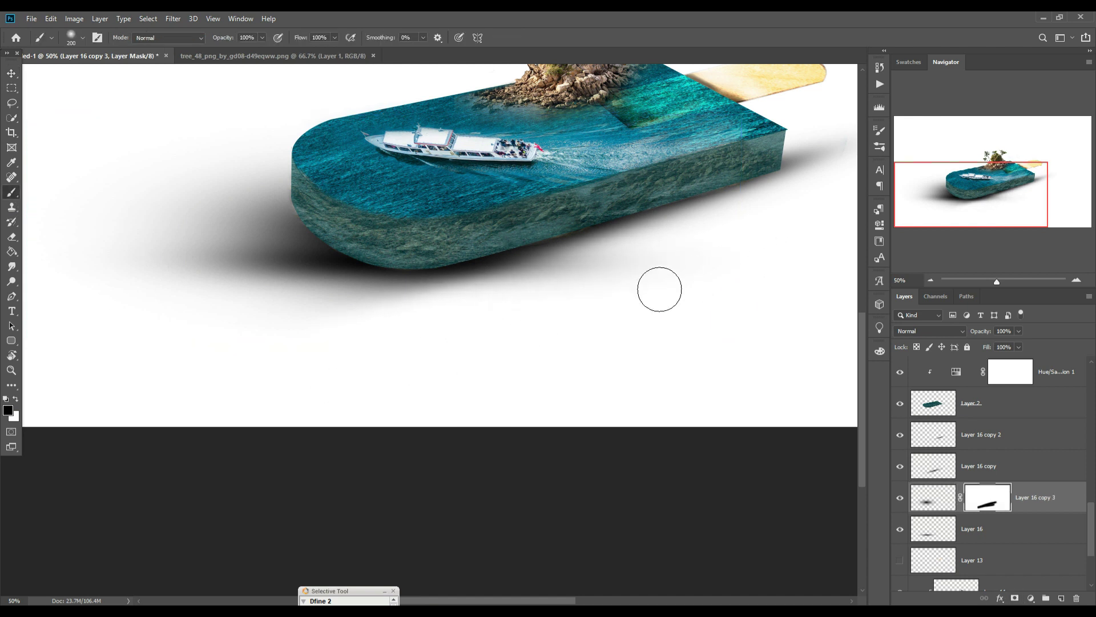
Step: Add a mask to Layer 16 and brush away the excess shadow in front of the block
scroll(1013, 537, down, 3)
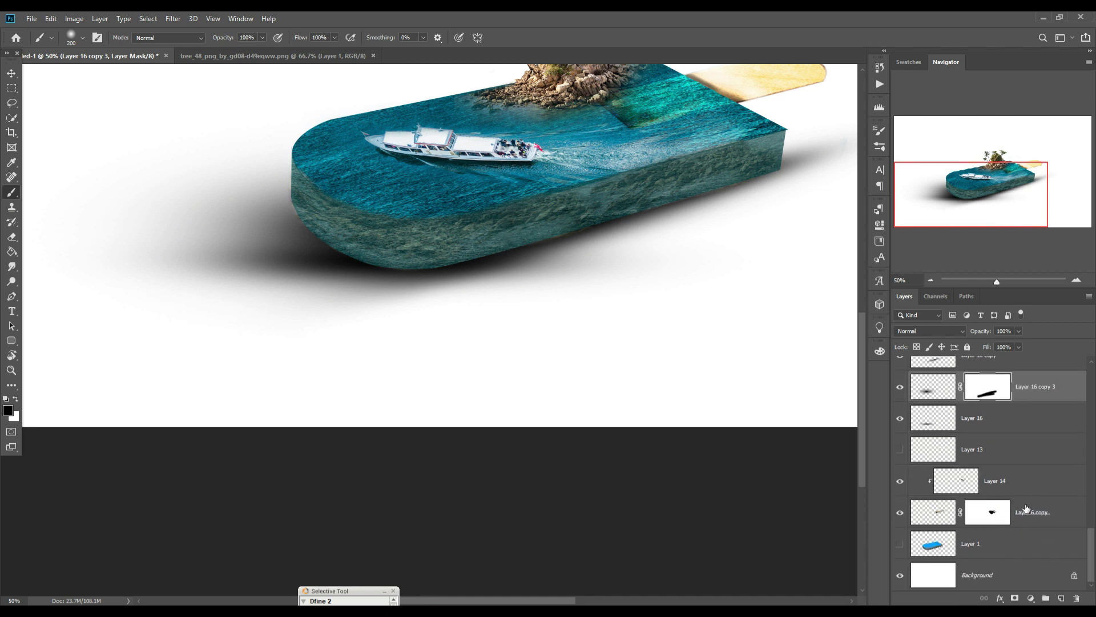
click(976, 421)
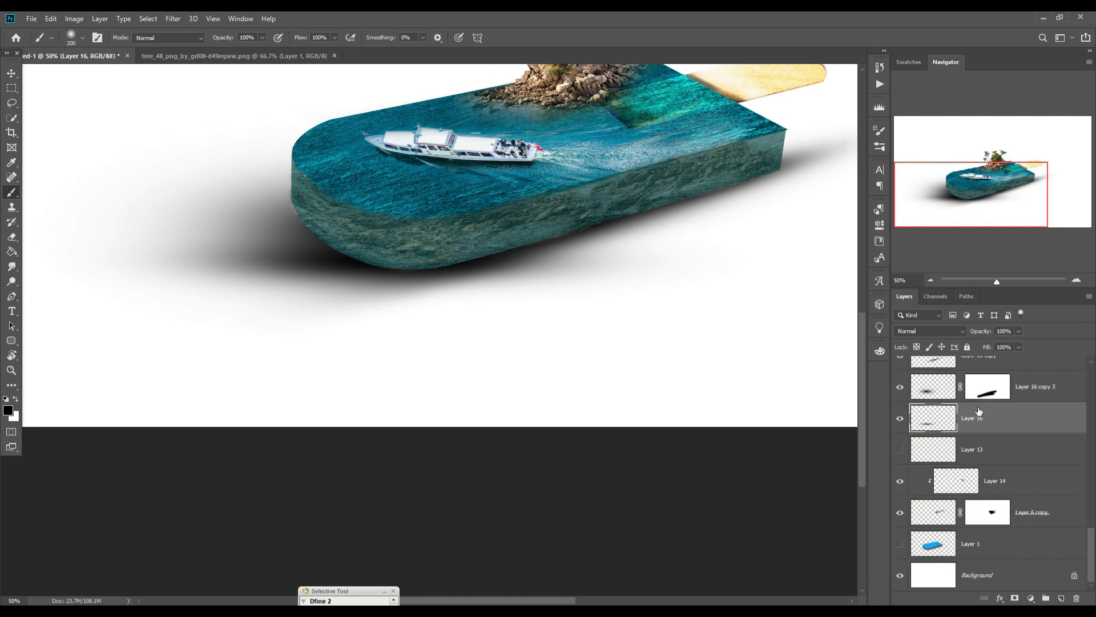
click(1015, 600)
mouse_move(544, 330)
mouse_down()
mouse_move(386, 391)
mouse_move(784, 261)
mouse_move(347, 362)
mouse_move(801, 234)
mouse_up()
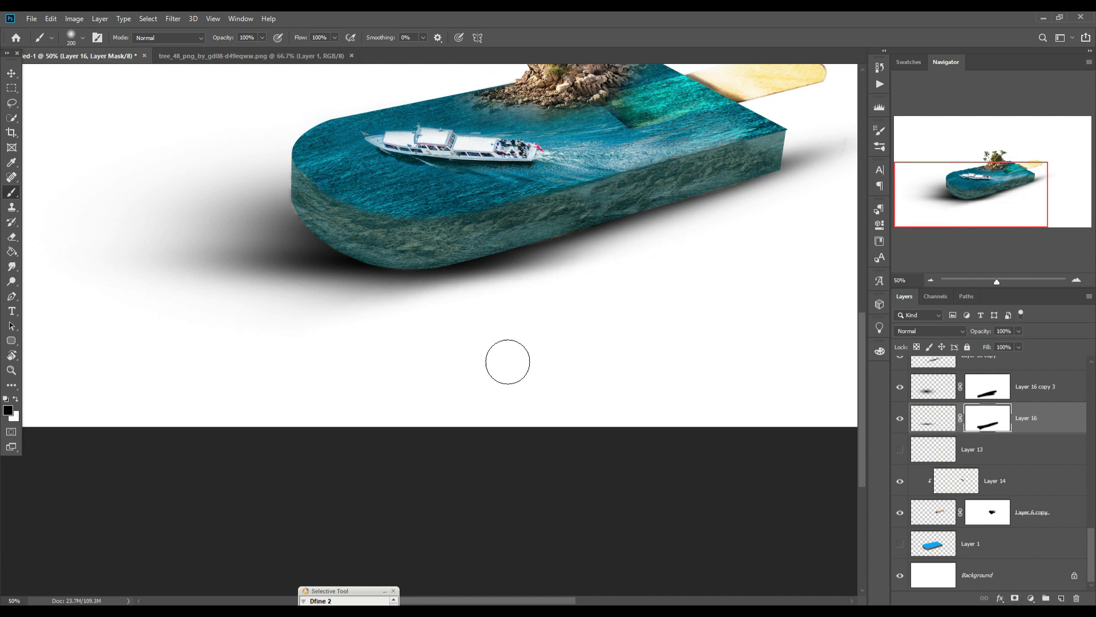
mouse_move(508, 362)
mouse_down()
mouse_move(636, 297)
mouse_move(428, 367)
mouse_move(560, 303)
mouse_move(452, 338)
mouse_move(765, 233)
mouse_move(756, 258)
mouse_move(695, 300)
mouse_up()
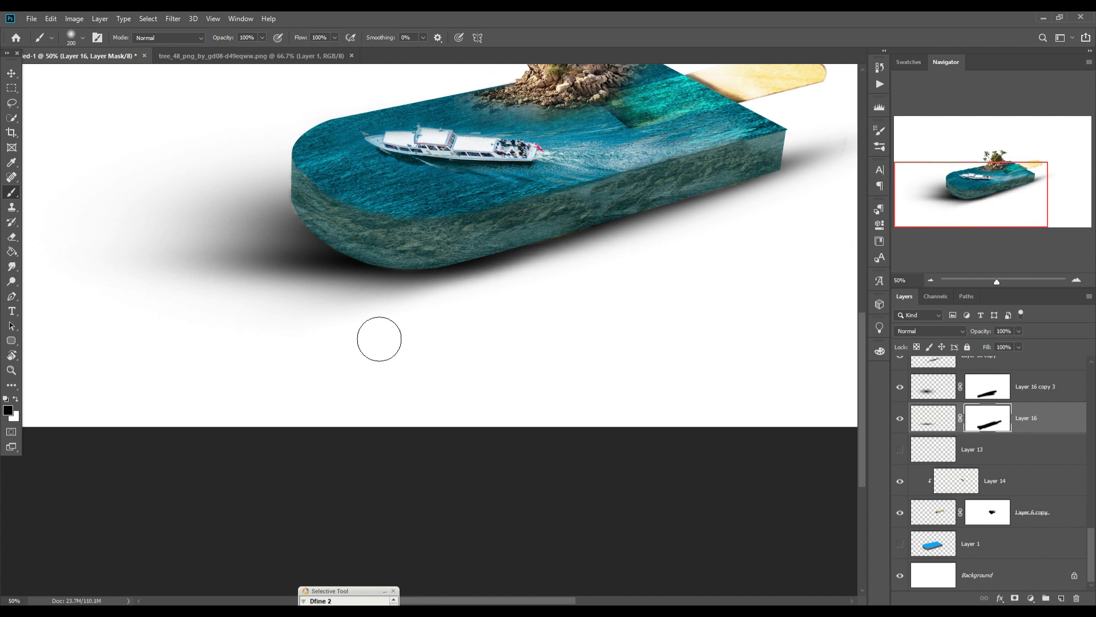
mouse_move(379, 338)
mouse_down()
mouse_move(523, 330)
mouse_move(624, 342)
mouse_move(438, 360)
mouse_move(178, 317)
mouse_move(435, 330)
mouse_move(470, 350)
mouse_move(333, 341)
mouse_move(357, 345)
mouse_up()
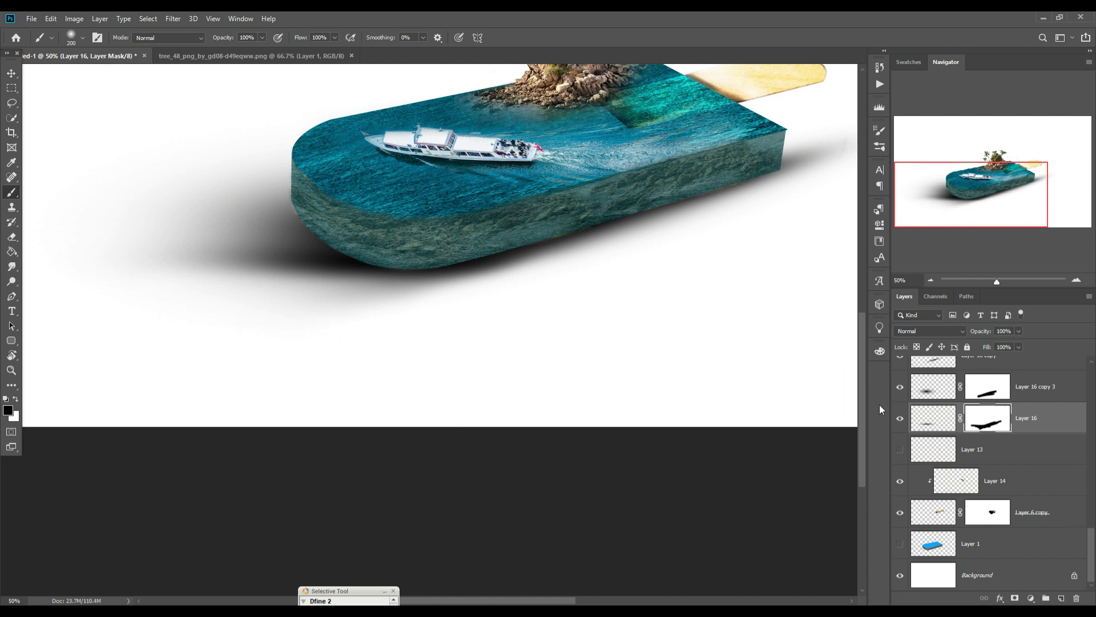
Step: Paint more on Layer 16 copy 3's mask to trim the remaining shadow in front of the rounded end
click(1024, 395)
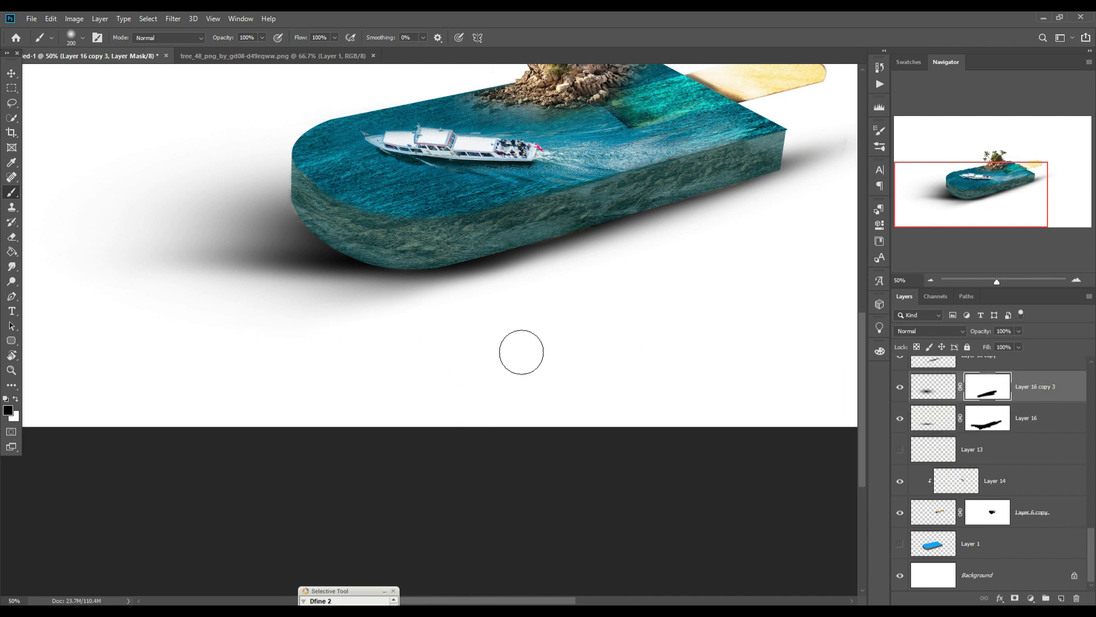
drag(521, 352, 250, 331)
mouse_move(477, 330)
mouse_down()
mouse_move(294, 330)
mouse_move(473, 332)
mouse_move(543, 307)
mouse_move(282, 348)
mouse_up()
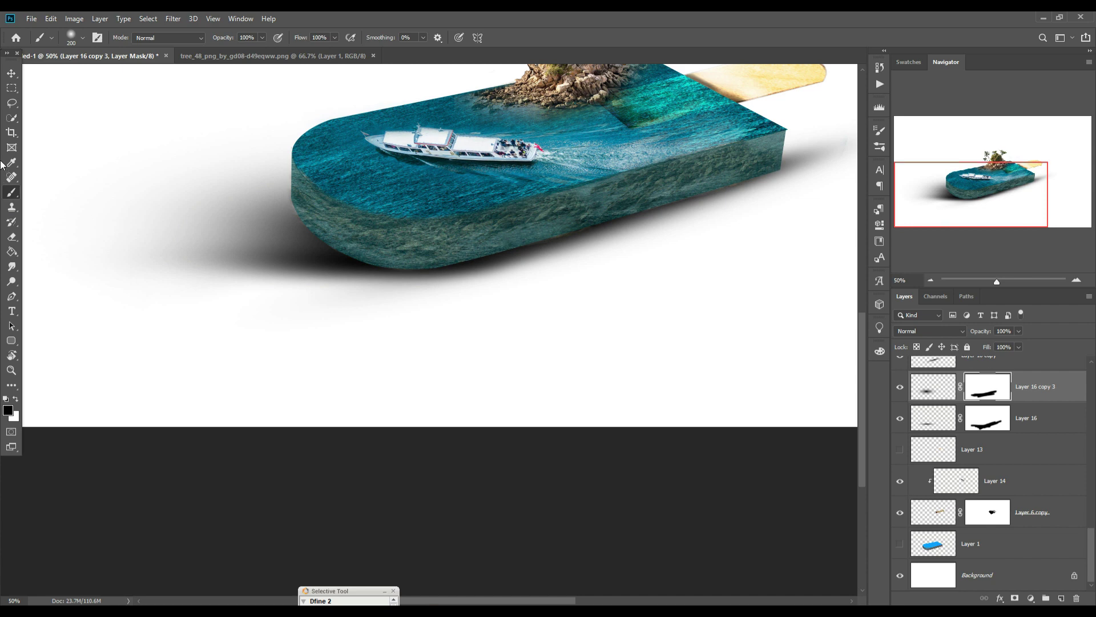
click(11, 73)
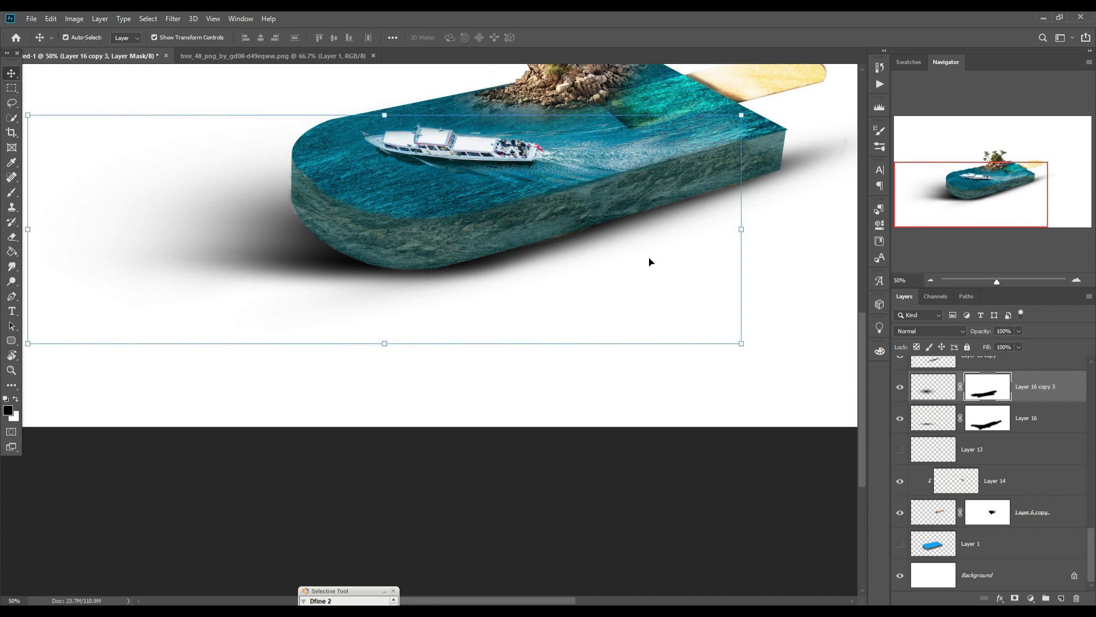
key(ctrl+plus)
key(ctrl+minus)
key(ctrl+minus)
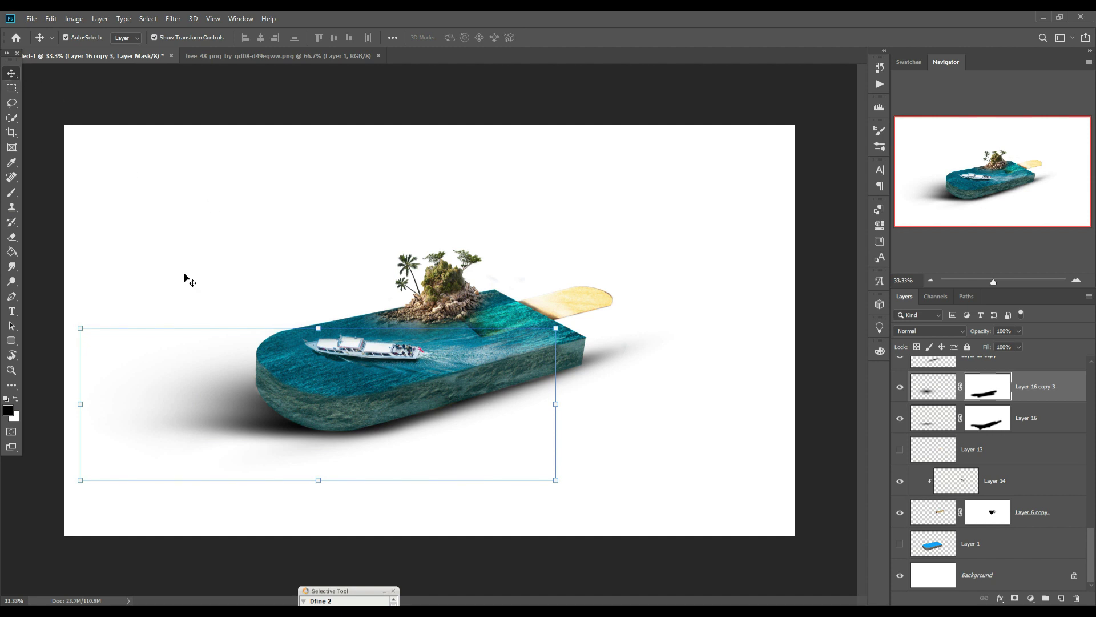
Step: Create a new empty layer above Layer 8 copy 2 and switch to the Brush tool
scroll(1022, 390, up, 10)
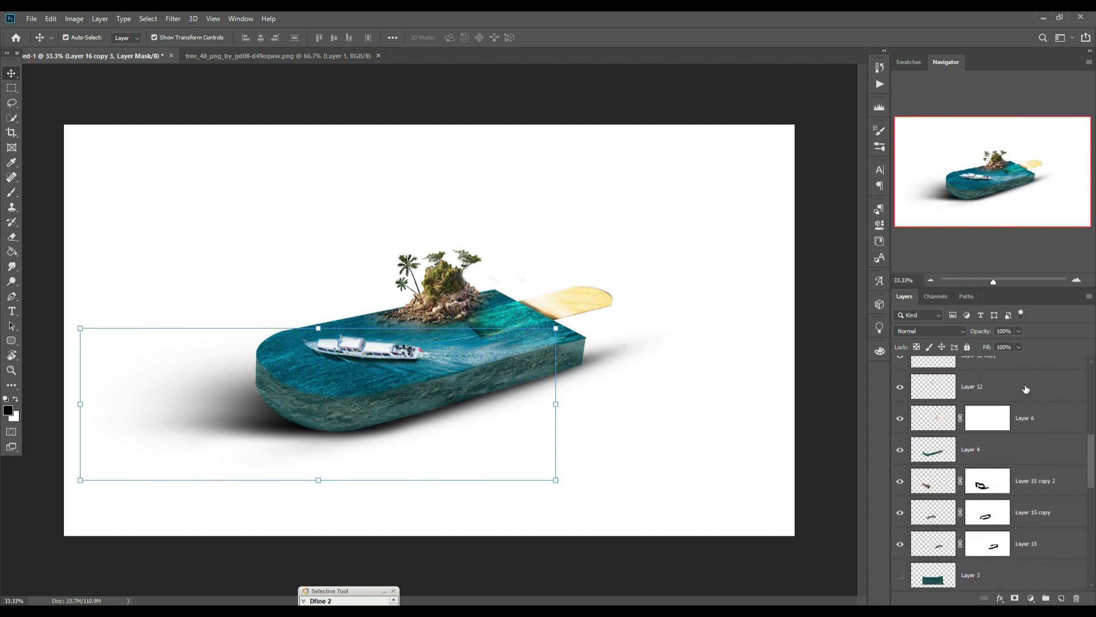
click(1024, 389)
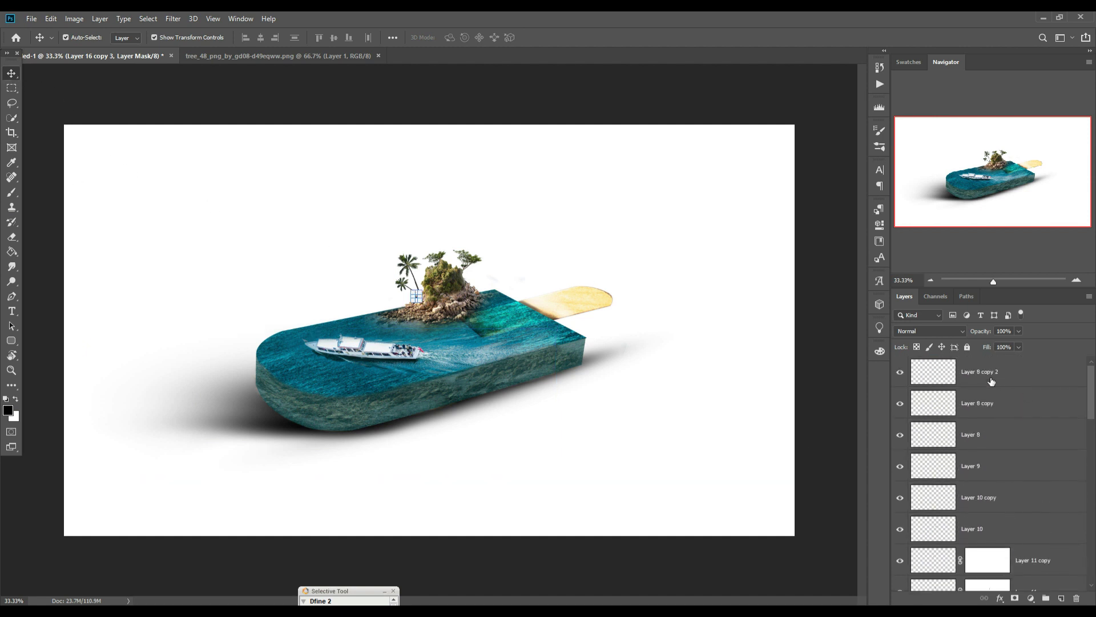
click(1062, 599)
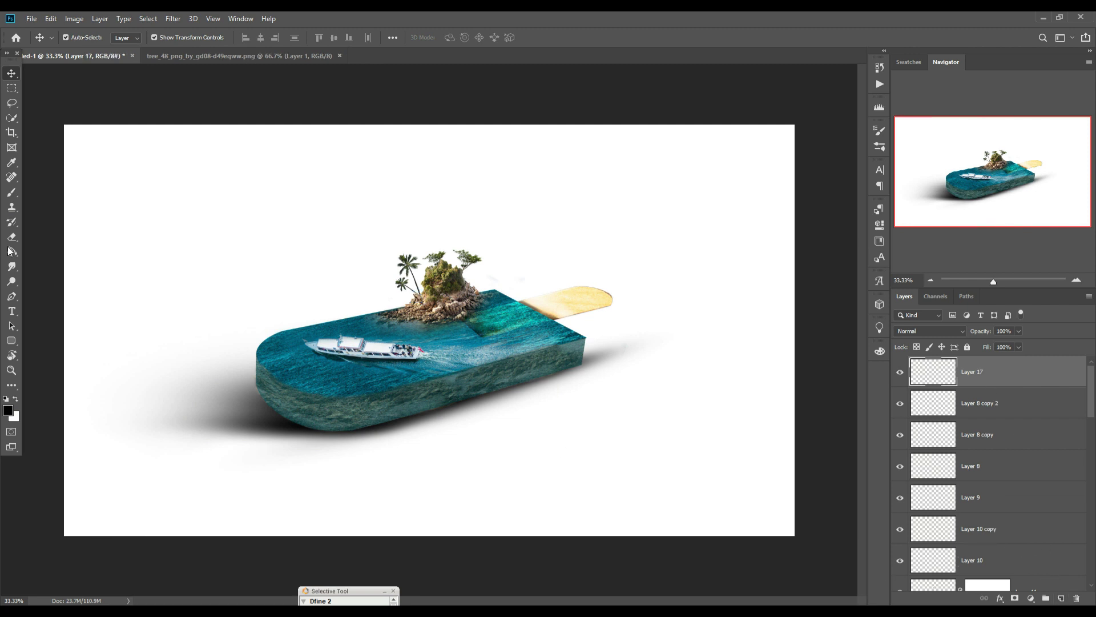
click(10, 197)
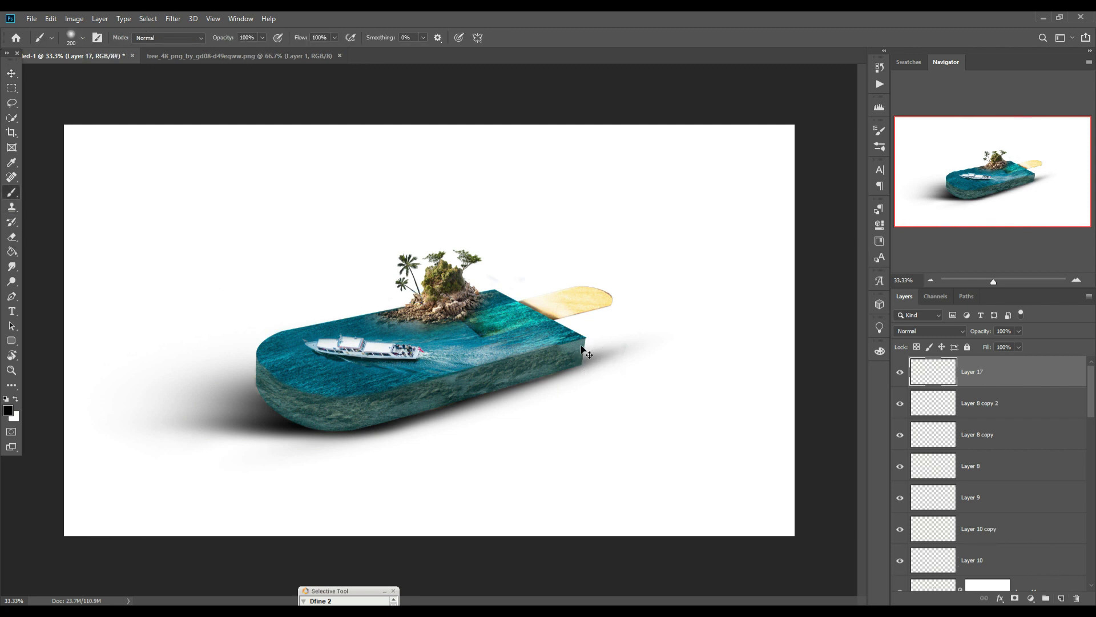
Step: Transform Layer 2 to pull the water surface's sharp corner near the stick slightly inward, flush with the block's side
key(ctrl+plus)
key(ctrl+plus)
key(ctrl+plus)
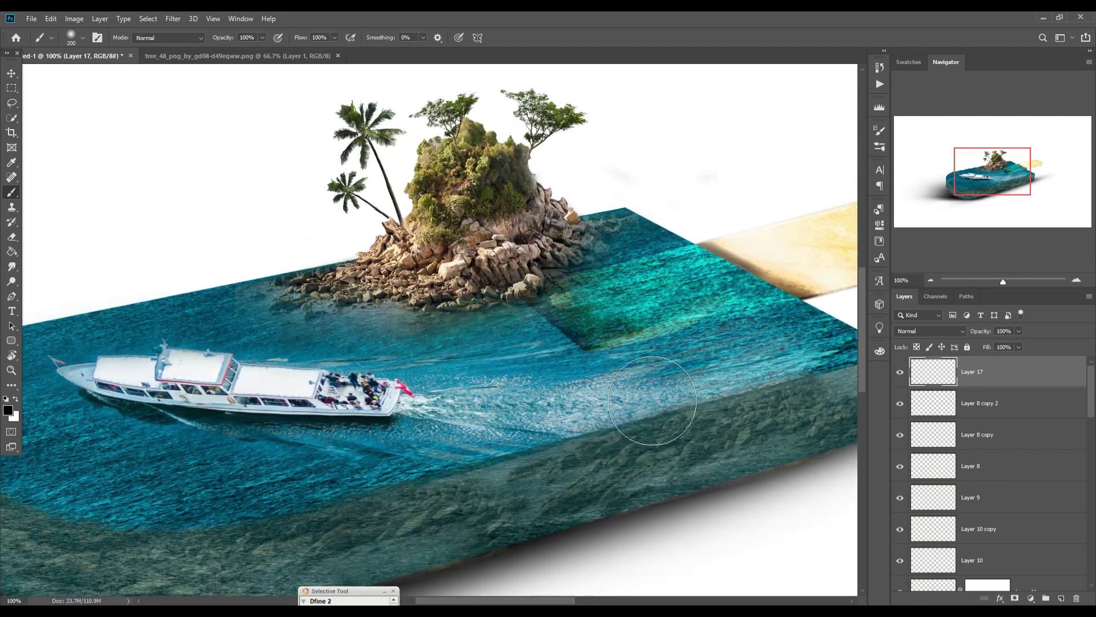
mouse_move(712, 390)
mouse_down()
mouse_move(493, 365)
mouse_move(509, 345)
mouse_up()
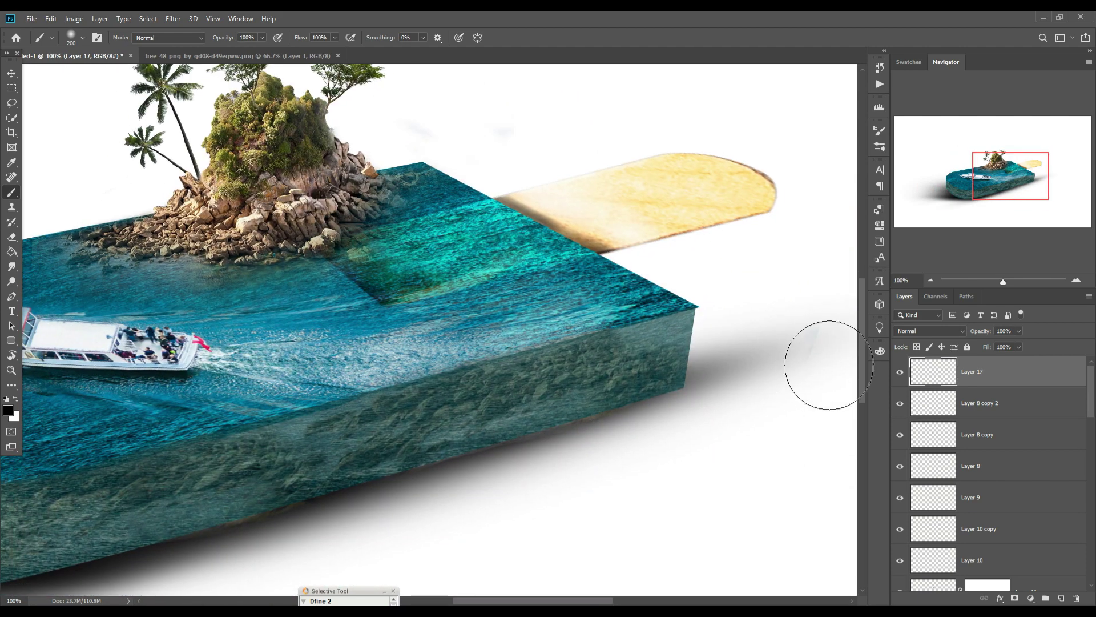
scroll(949, 492, down, 10)
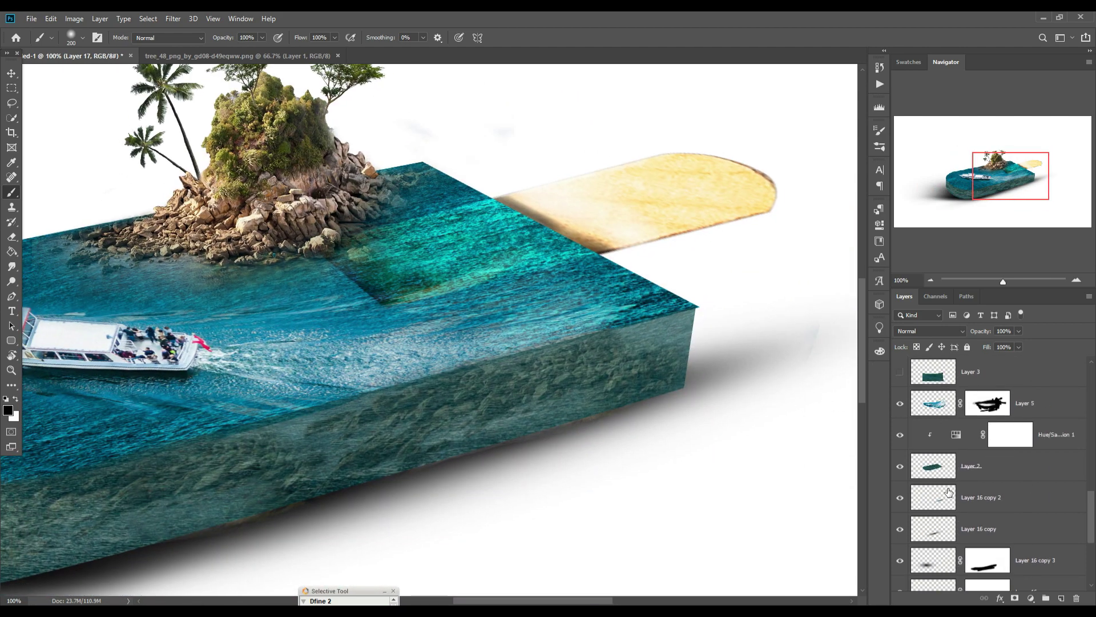
click(934, 470)
click(51, 20)
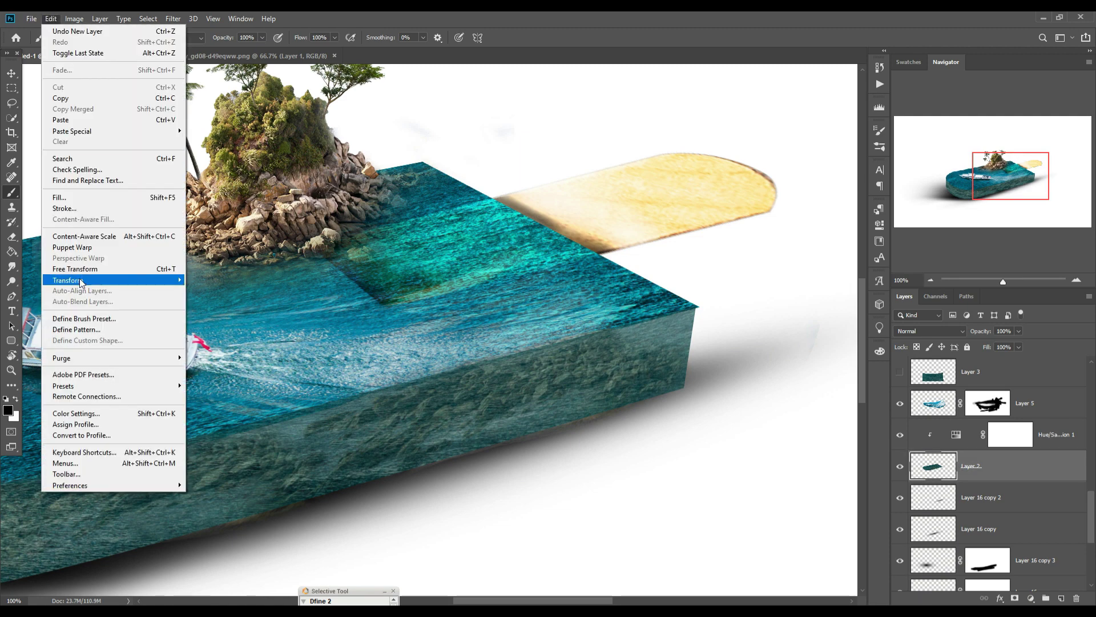
mouse_move(76, 281)
click(229, 352)
drag(698, 309, 698, 308)
click(548, 37)
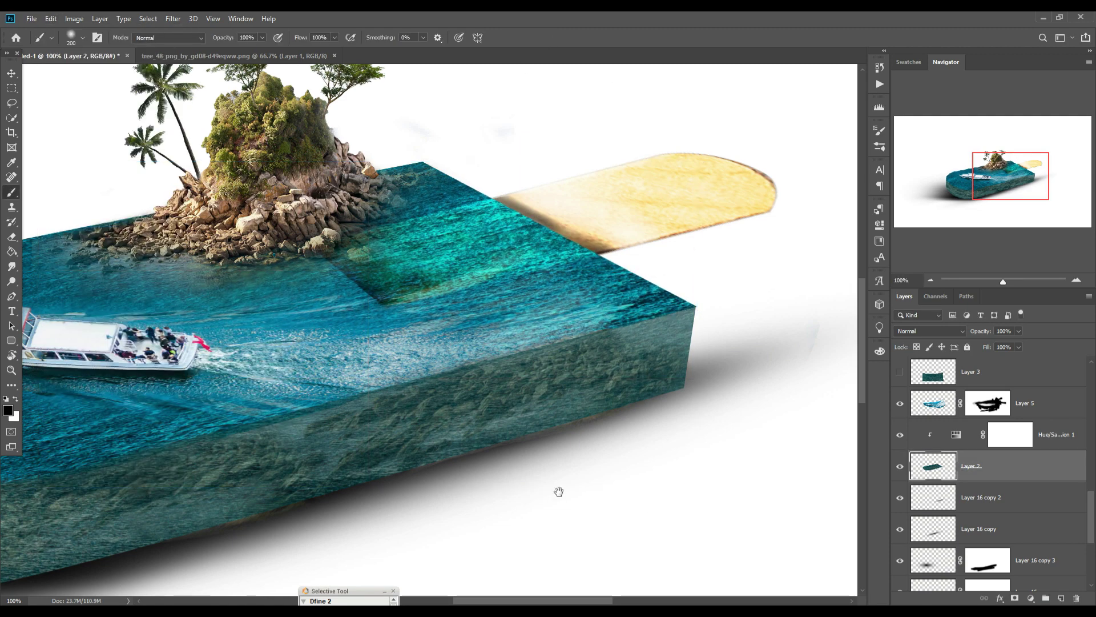
Step: Copy the dolphin from its PNG document into the popsicle composite and close the dolphin document
drag(558, 490, 671, 487)
key(v)
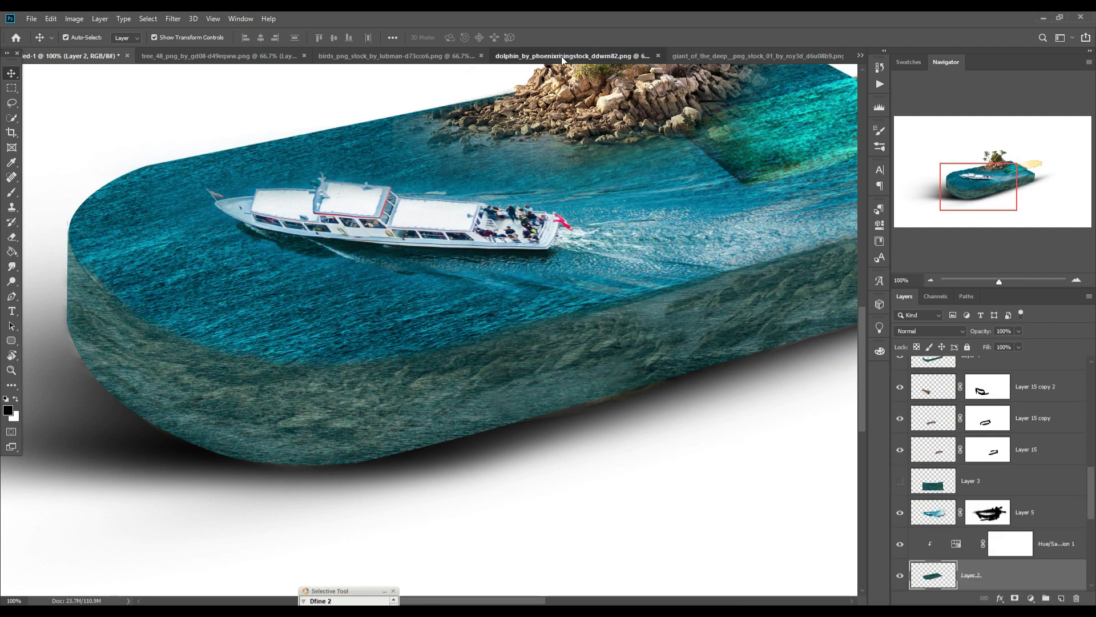
click(560, 56)
drag(477, 53, 477, 82)
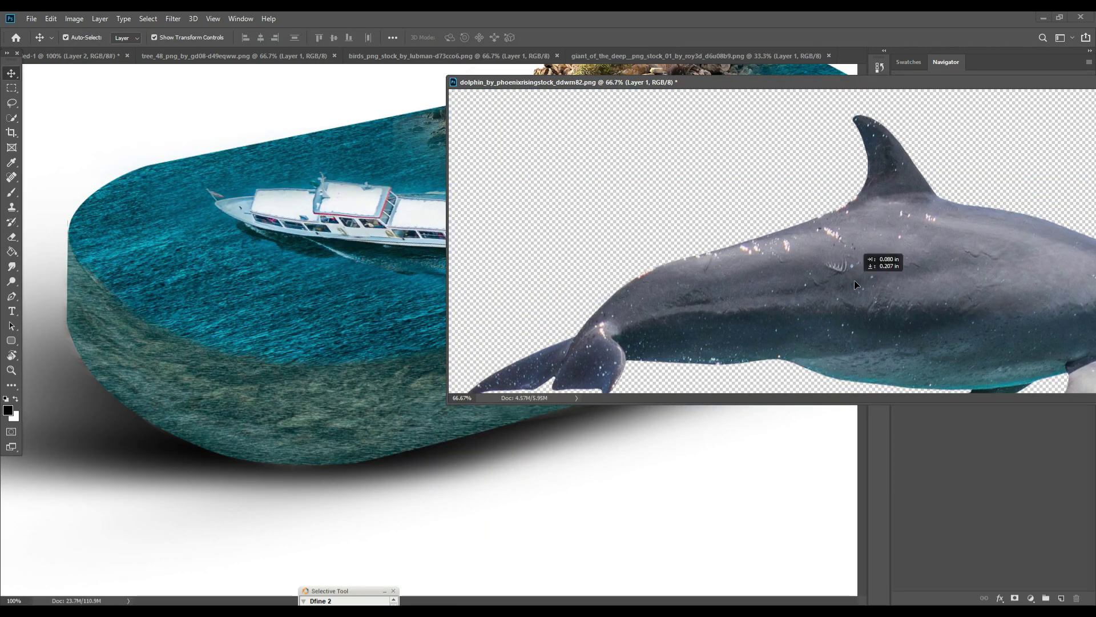
drag(855, 282, 400, 397)
drag(993, 86, 714, 295)
click(1076, 292)
Step: Shrink the dolphin, place it on the block's rocky front side, and move its layer directly above Layer 6
drag(993, 566, 992, 465)
drag(371, 150, 310, 541)
drag(378, 560, 420, 381)
key(Return)
drag(1012, 481, 1017, 387)
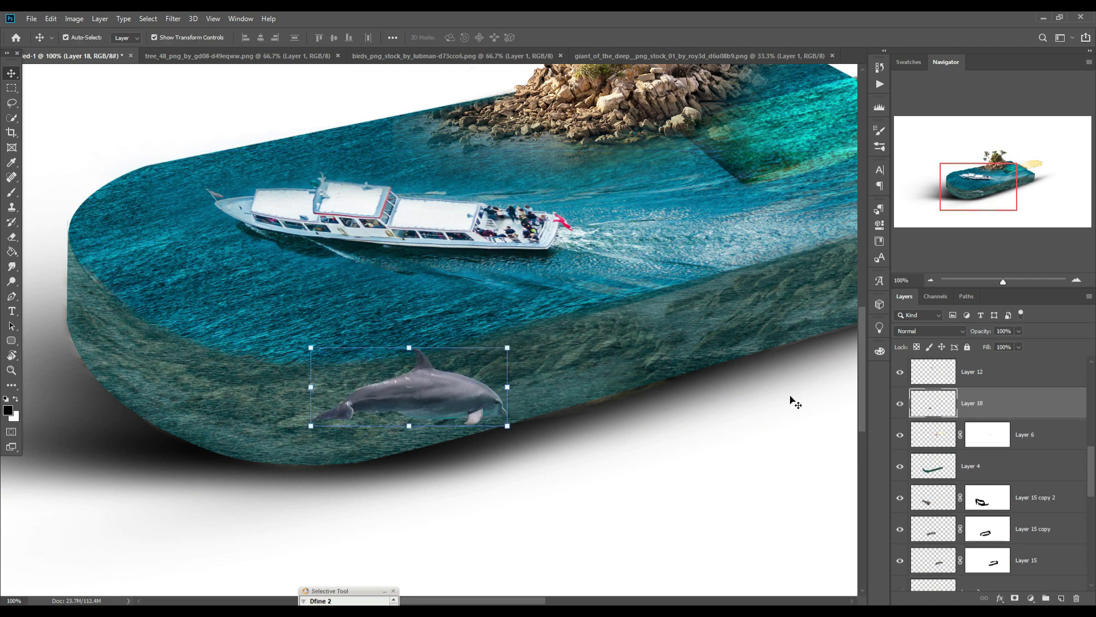
Step: Scale the dolphin to 83.46%, shift it along the block's side, and try the Soft Light blend mode on it
drag(508, 347, 475, 361)
drag(435, 394, 484, 390)
click(930, 332)
click(921, 470)
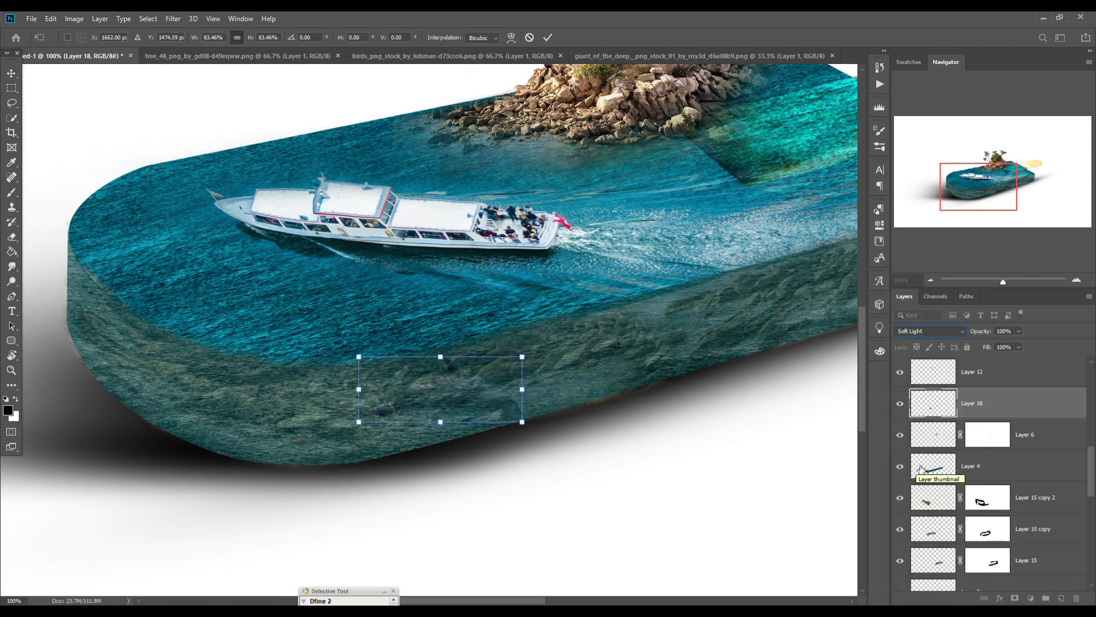
click(930, 332)
click(923, 330)
key(Return)
Step: Move the dolphin layer directly beneath Layer 4, then shrink the dolphin slightly and shift it farther along the side
drag(1016, 405, 1019, 481)
drag(523, 357, 520, 372)
drag(457, 391, 489, 374)
Step: Create a new layer directly above Layer 4 and clip it to Layer 4
click(990, 436)
click(1061, 598)
right_click(1000, 438)
click(892, 345)
Step: Add a light blue solid colour fill clipped to Layer 4, tinting the block's underwater side
click(1031, 598)
click(1031, 395)
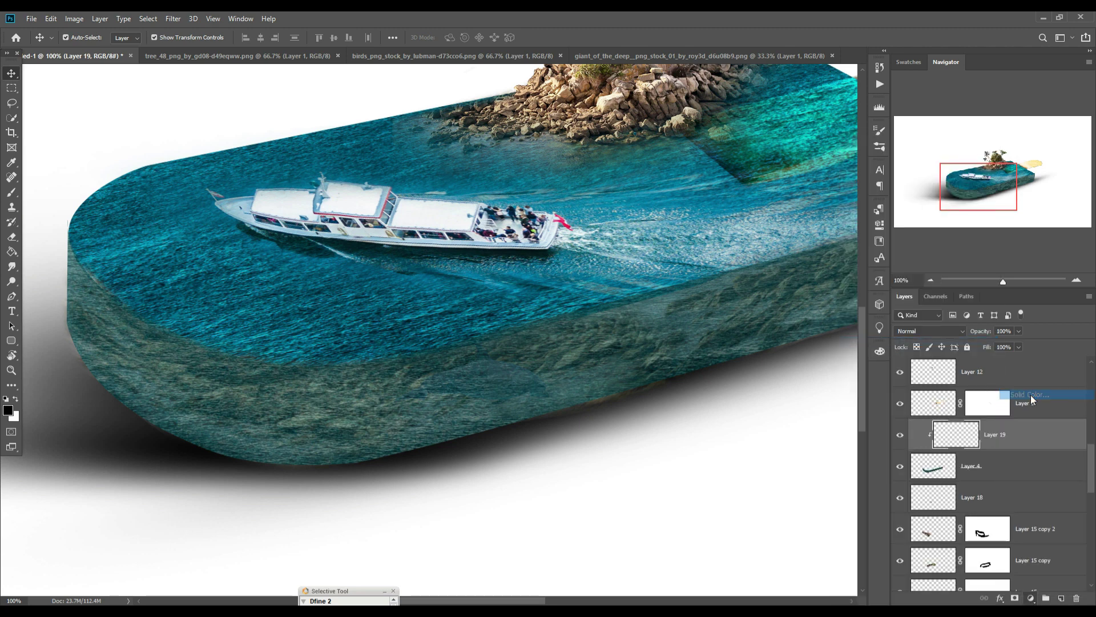
click(470, 323)
key(Return)
double_click(963, 434)
mouse_move(771, 377)
mouse_down()
mouse_move(778, 320)
mouse_move(750, 365)
mouse_move(761, 345)
mouse_up()
click(910, 297)
Step: Create a new layer clipped above the blue fill and softly shade the block's rounded end with a 200 px black brush at 6% opacity
click(1061, 598)
key(b)
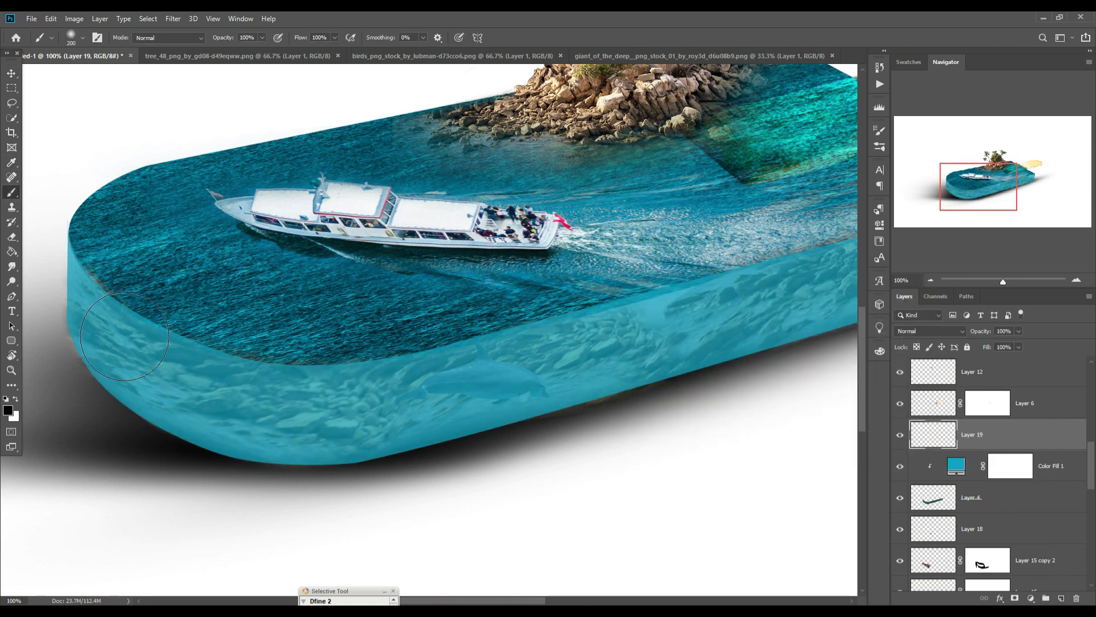
drag(113, 369, 276, 340)
drag(235, 217, 272, 321)
right_click(1015, 435)
click(893, 340)
mouse_move(257, 274)
mouse_down()
mouse_move(284, 300)
mouse_move(321, 377)
mouse_move(312, 282)
mouse_up()
Step: Set the shading layer's opacity to 70% and brush more faint black shading along the block's underwater side
click(1018, 331)
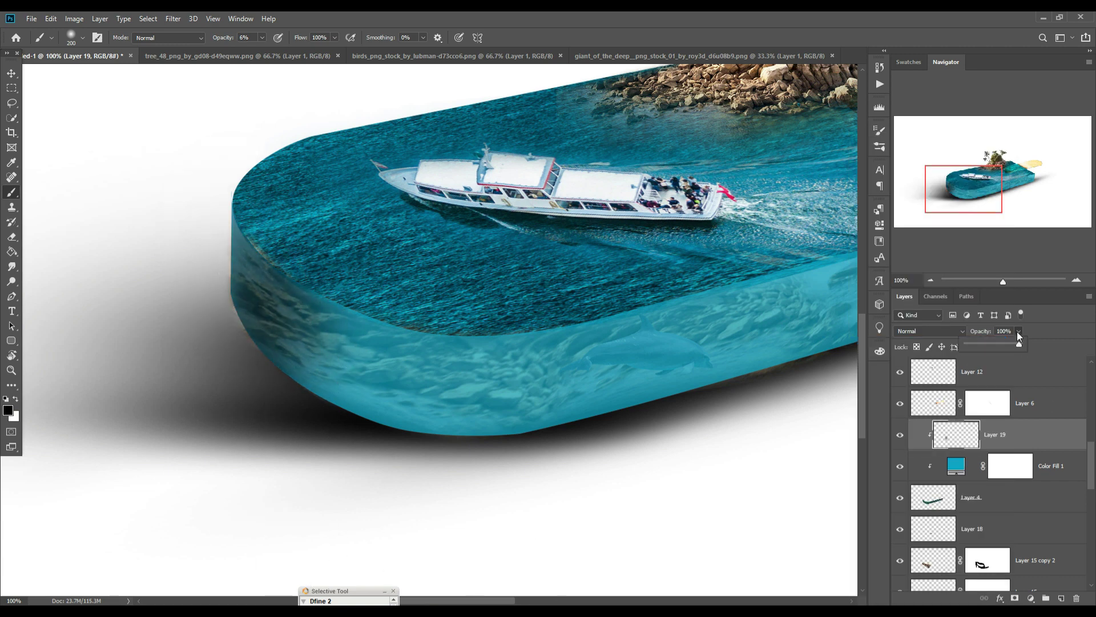
drag(1018, 345, 1001, 344)
drag(388, 456, 362, 403)
drag(591, 463, 372, 407)
drag(362, 337, 369, 401)
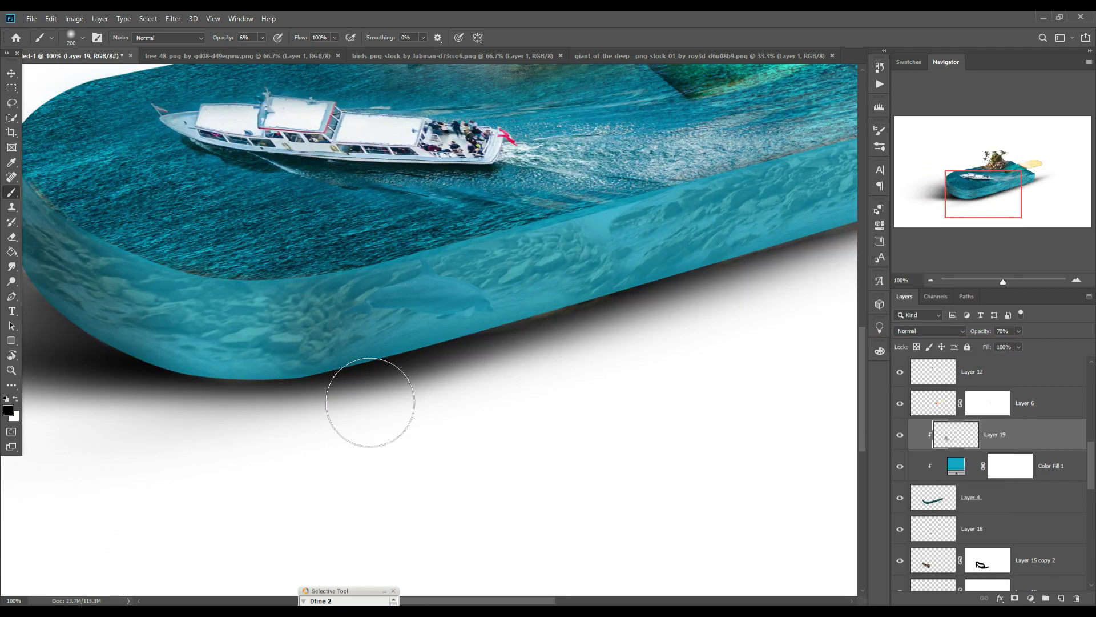
drag(234, 320, 315, 427)
drag(371, 399, 512, 505)
key(v)
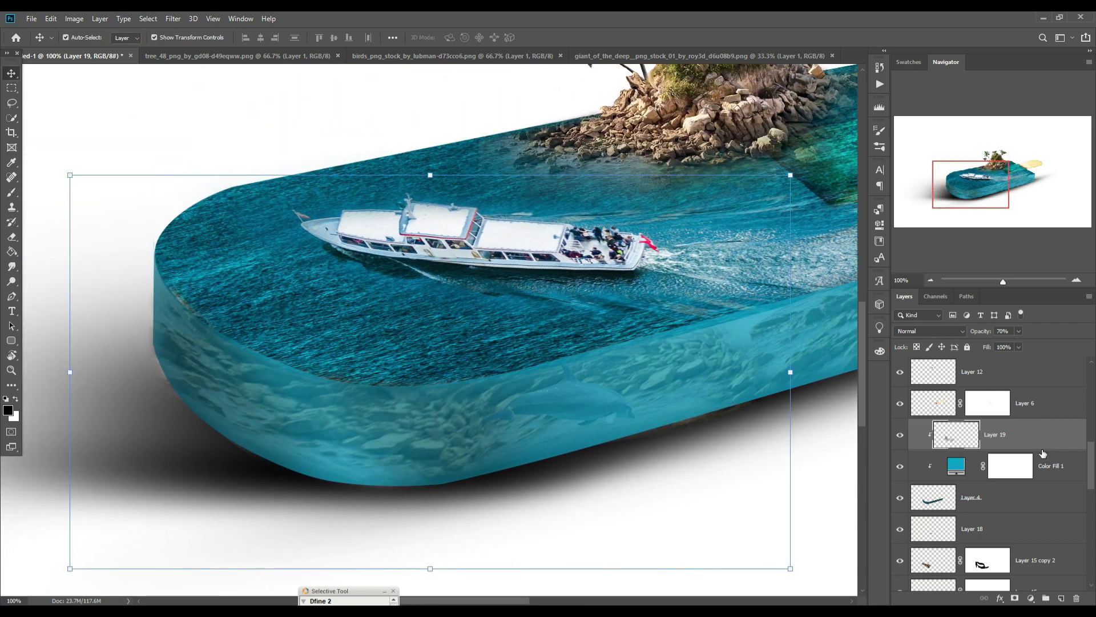
Step: Select Layer 17 and trace a Pen path along the block's upper front edge from the rounded end to the far corner
click(1035, 377)
scroll(1031, 386, up, 6)
click(1019, 374)
click(11, 297)
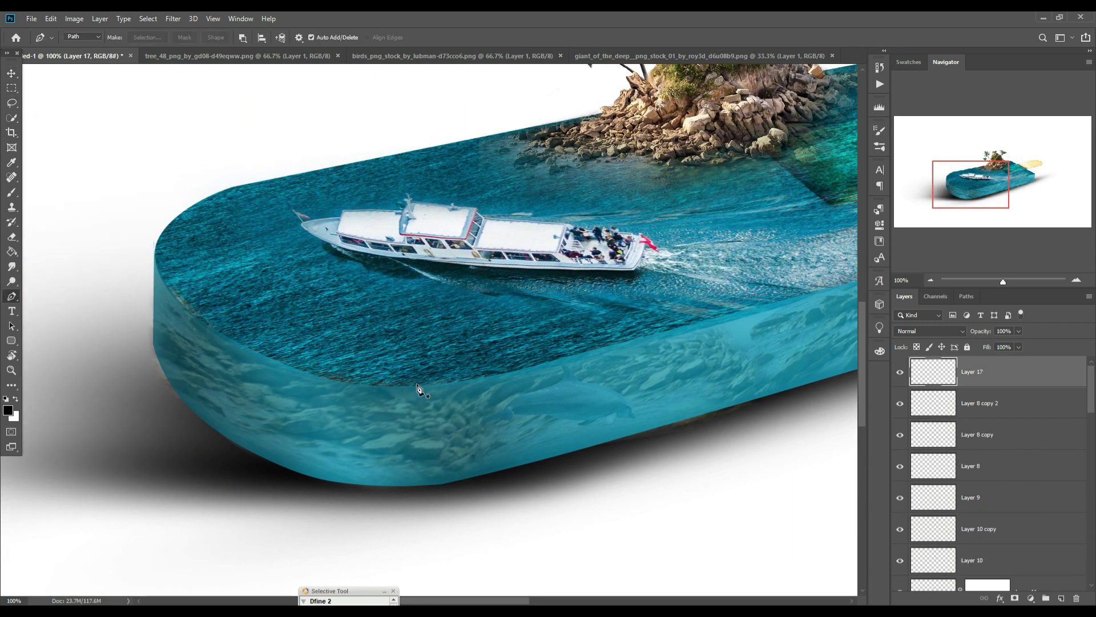
drag(194, 283, 25, 299)
click(308, 392)
drag(308, 393, 564, 388)
click(244, 261)
drag(427, 332, 396, 349)
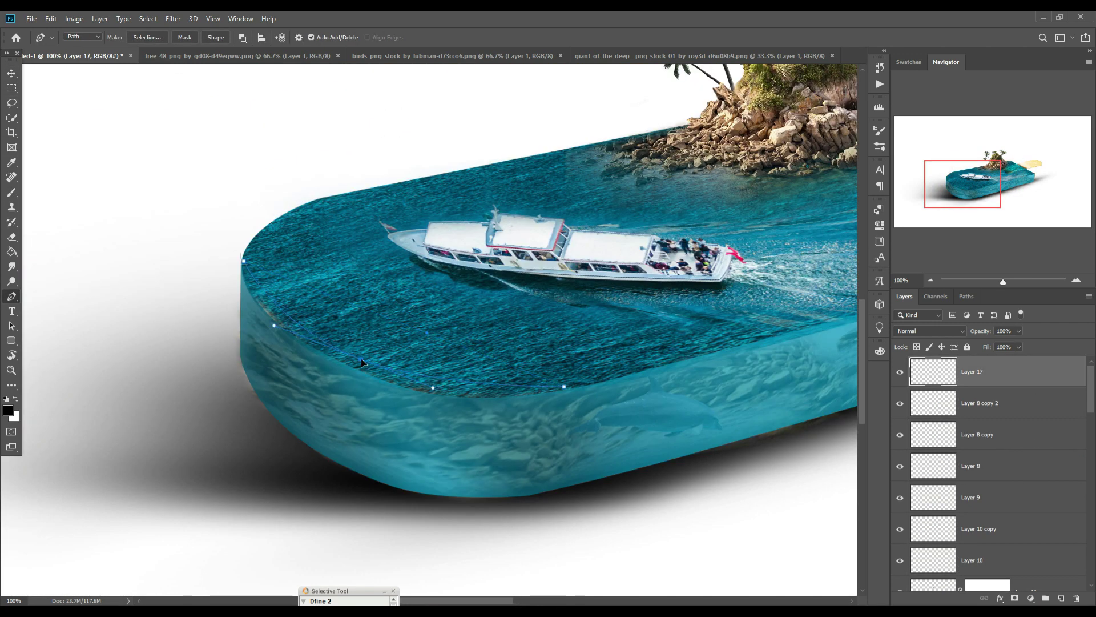
click(566, 379)
drag(627, 388, 228, 476)
click(821, 302)
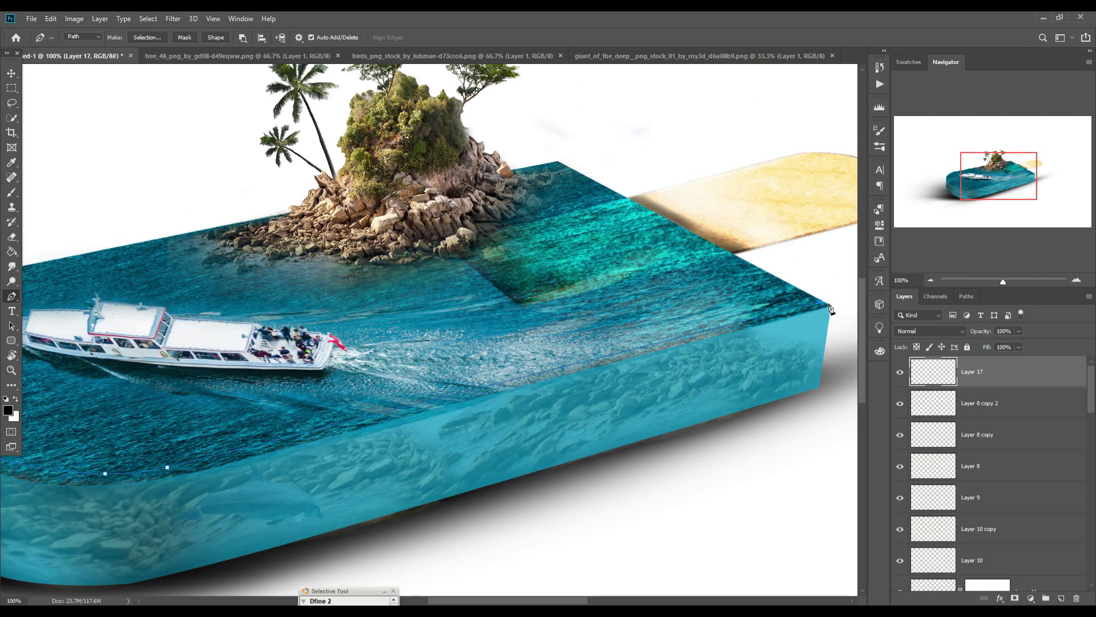
Step: Trace the path back alongside the upper edge to the rounded end and close it as a narrow strip
drag(731, 372, 805, 352)
drag(213, 481, 375, 481)
click(277, 457)
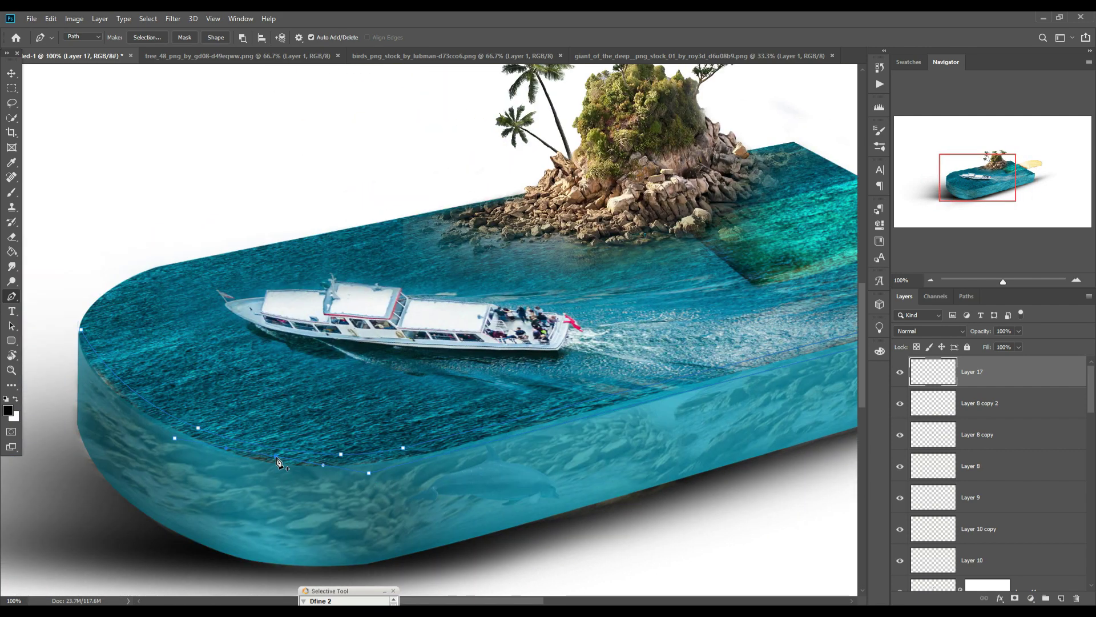
drag(129, 408, 266, 432)
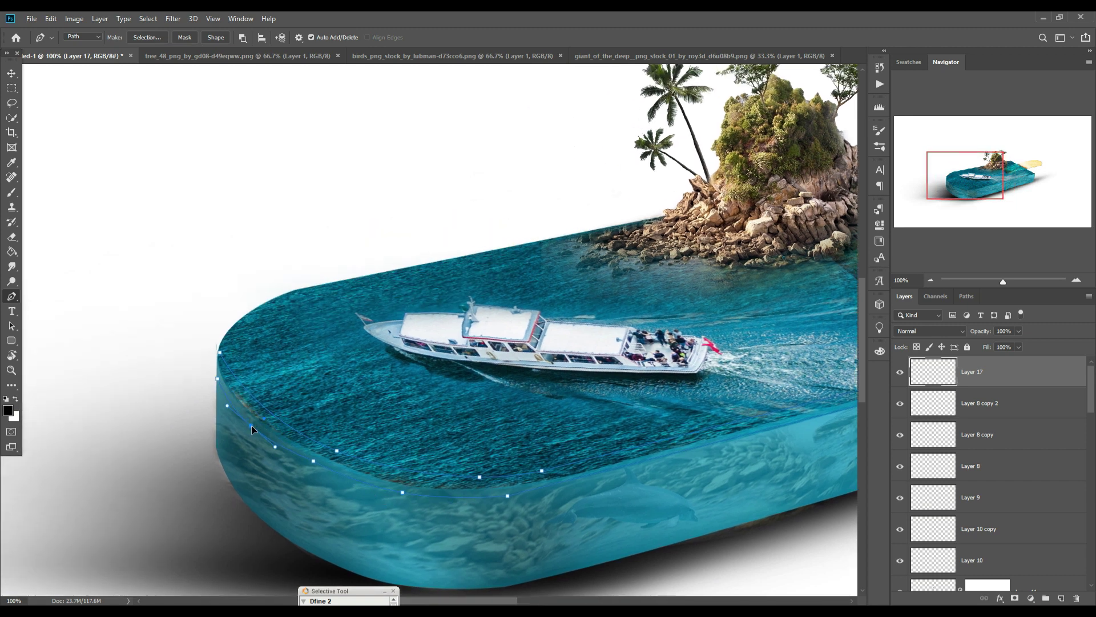
click(220, 353)
Step: Convert the closed edge path into a new anti-aliased selection with a feather radius of 0 pixels
key(ctrl+minus)
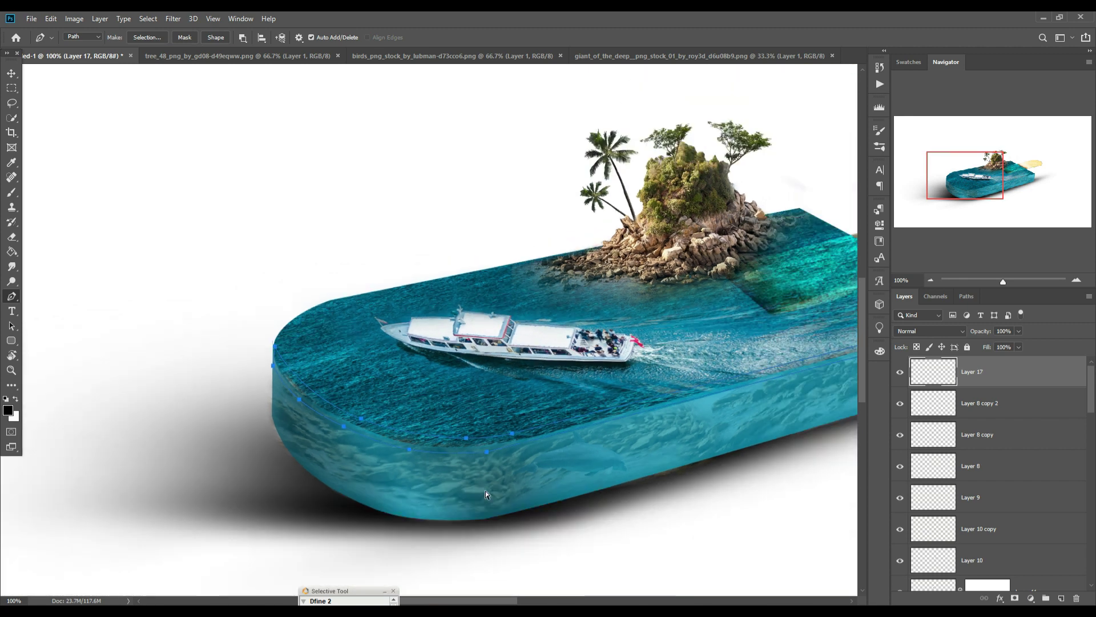
right_click(691, 379)
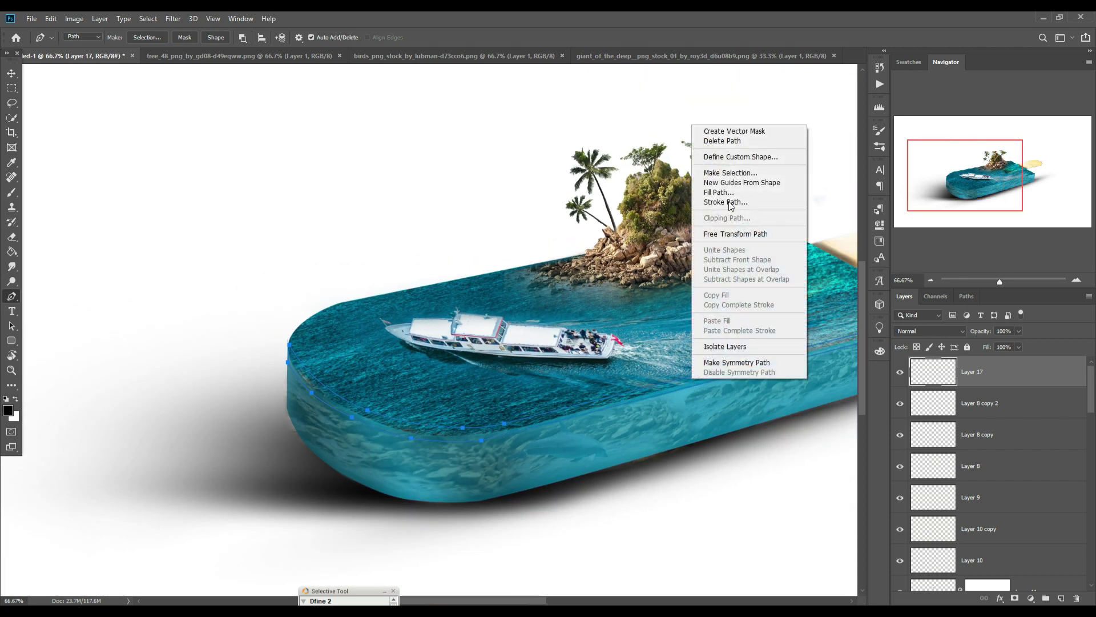
click(725, 170)
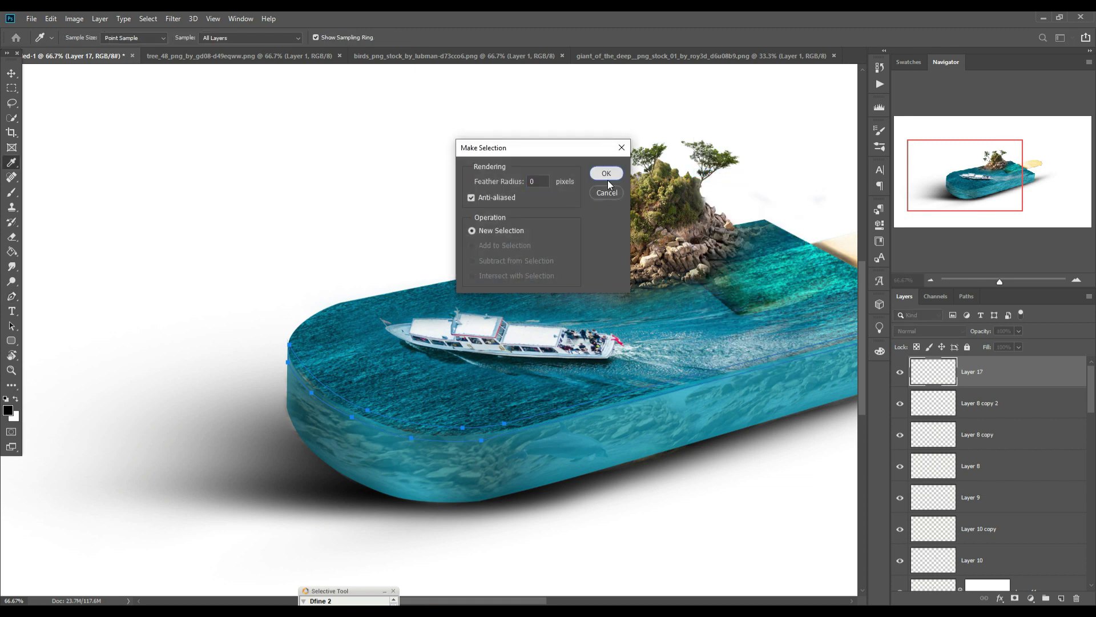
click(608, 180)
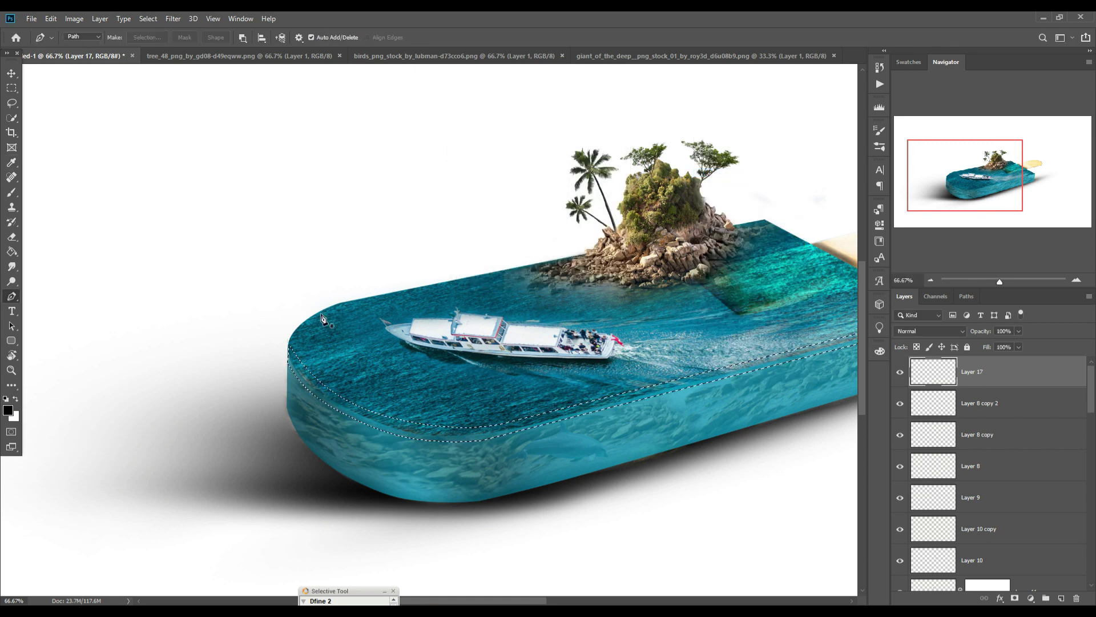
click(151, 19)
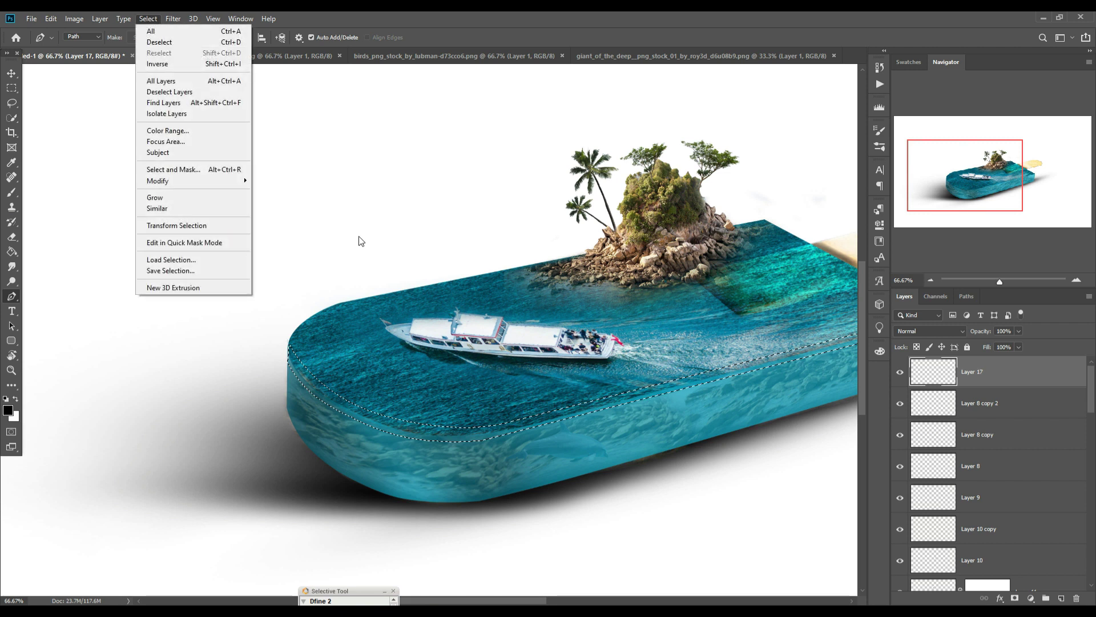
click(989, 371)
click(1031, 598)
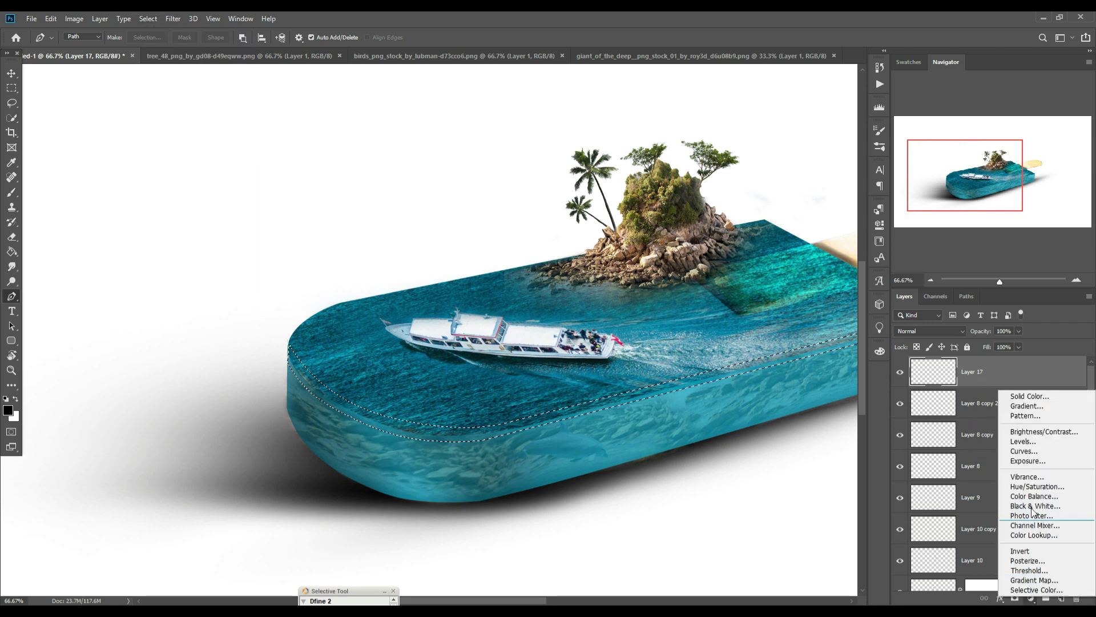
click(1019, 398)
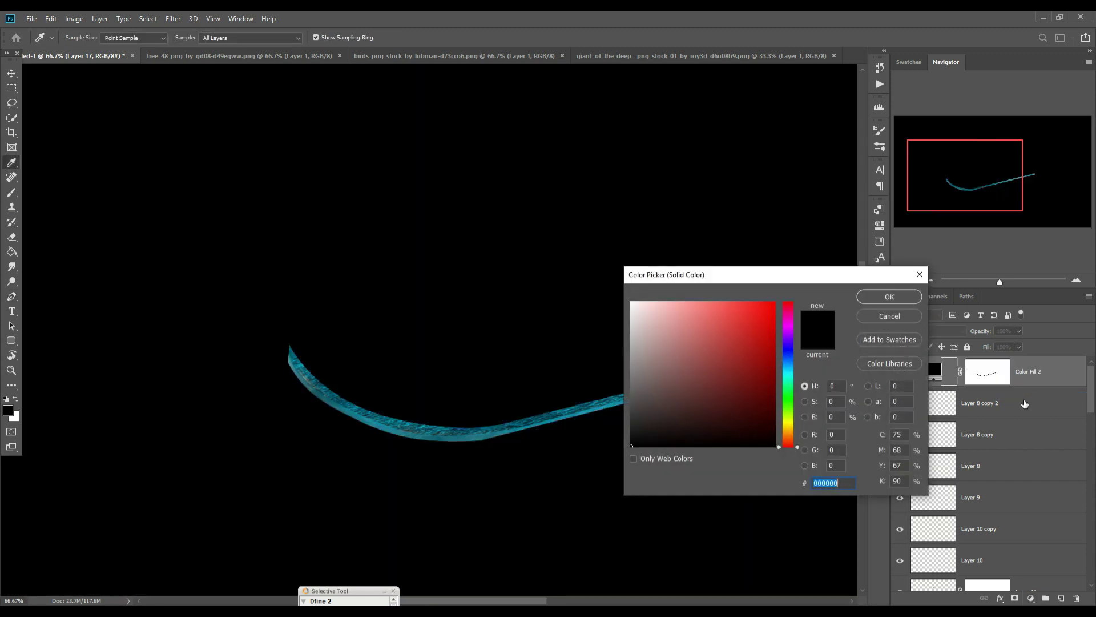
click(889, 316)
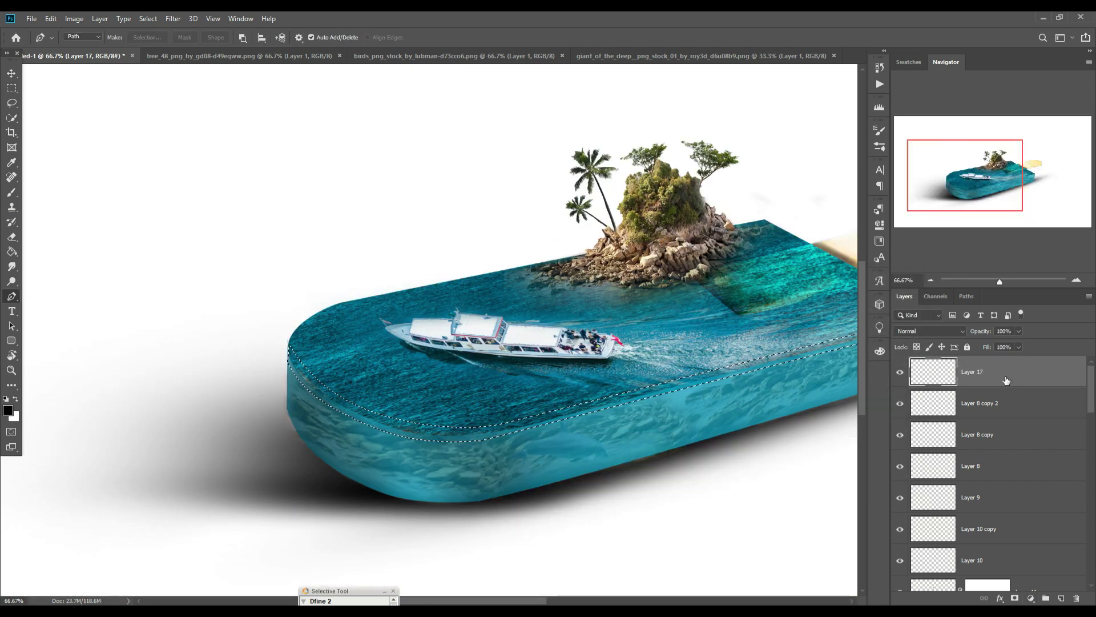
Step: Invert the selection and add a teal solid colour fill, 02a2a0, in the narrow strip along the block's upper edge
click(151, 19)
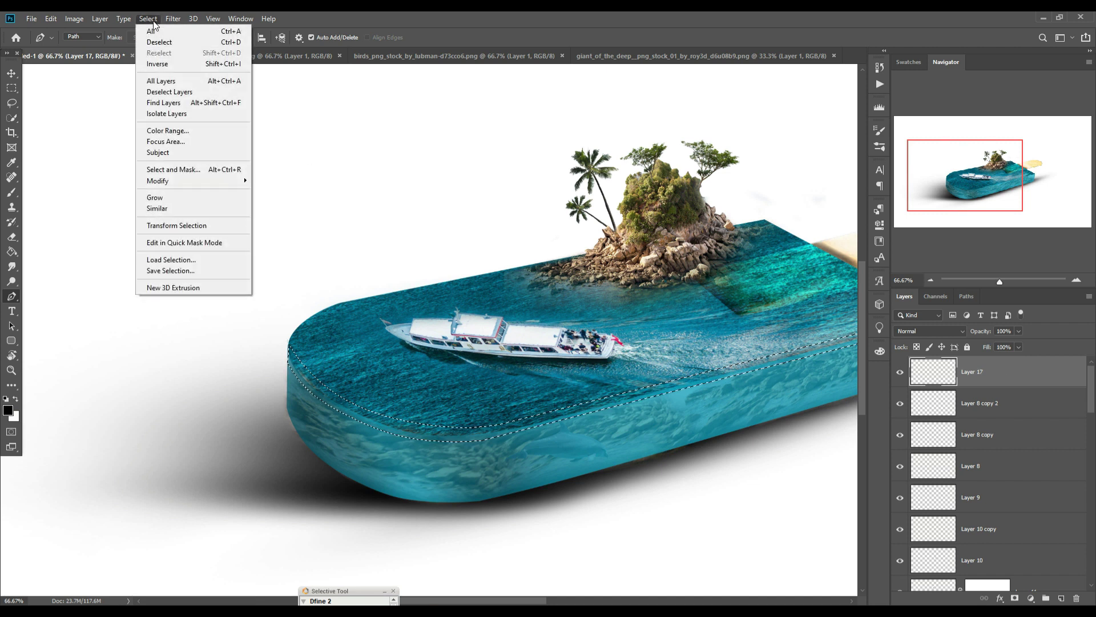
click(160, 63)
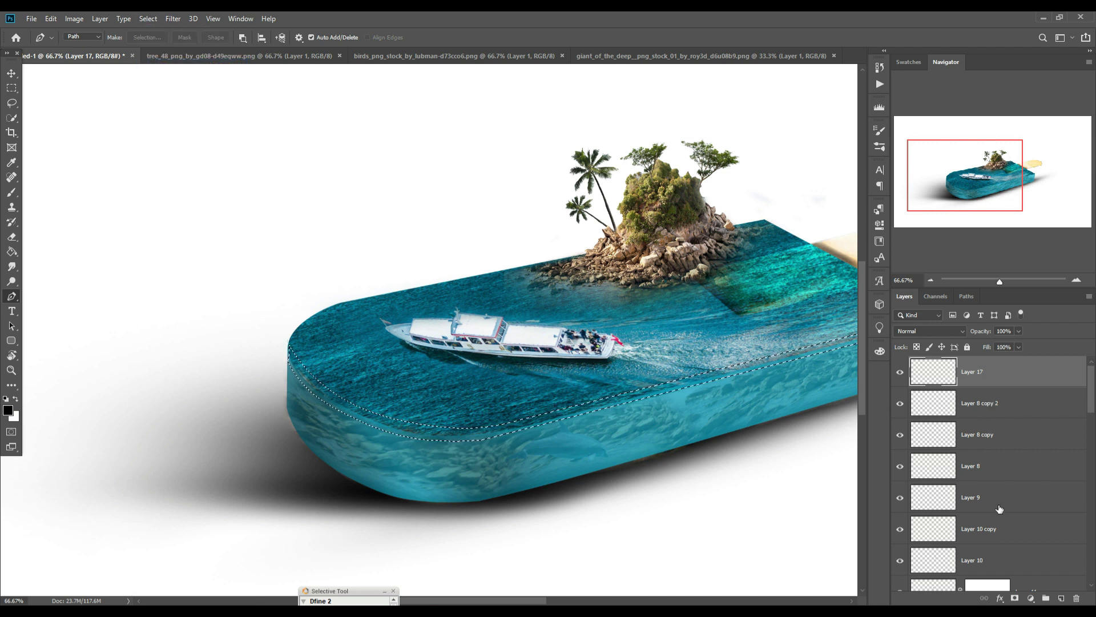
click(1032, 598)
click(1036, 398)
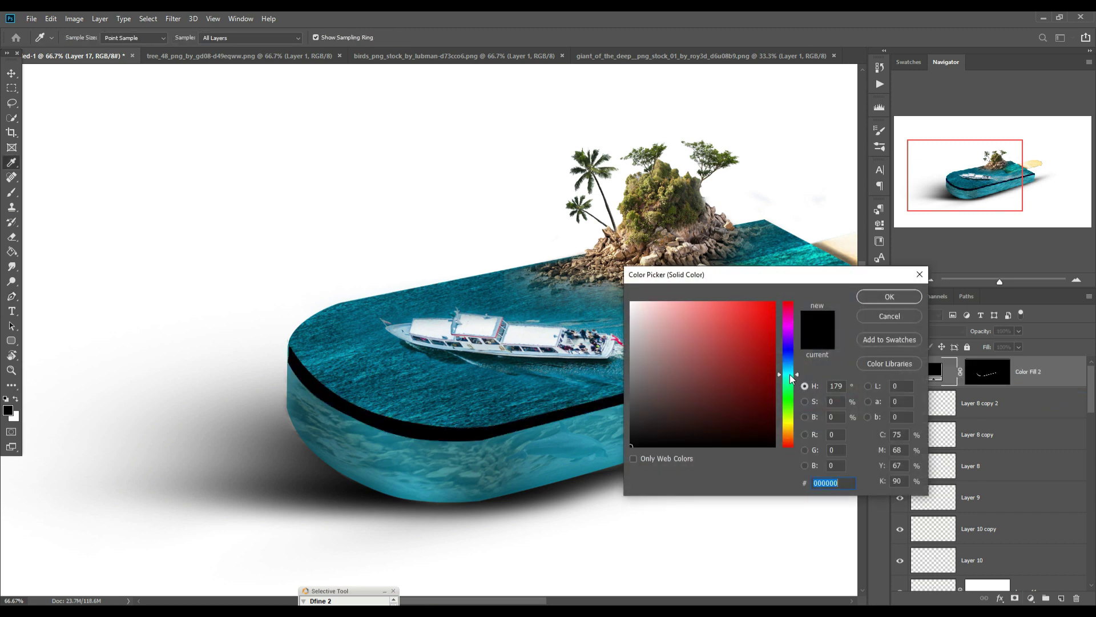
click(780, 309)
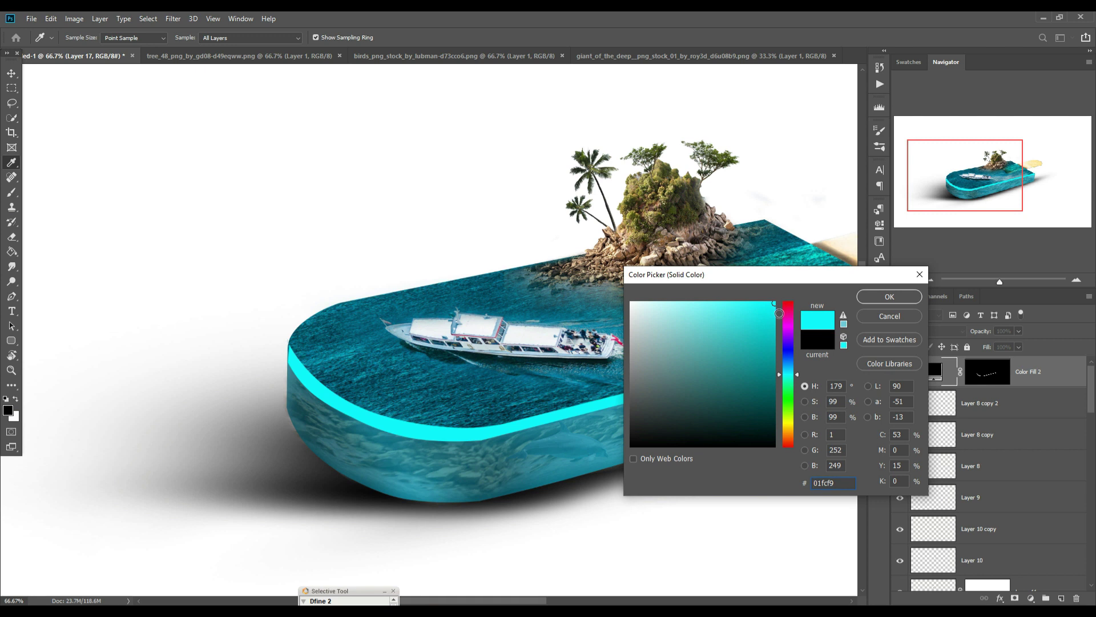
click(780, 353)
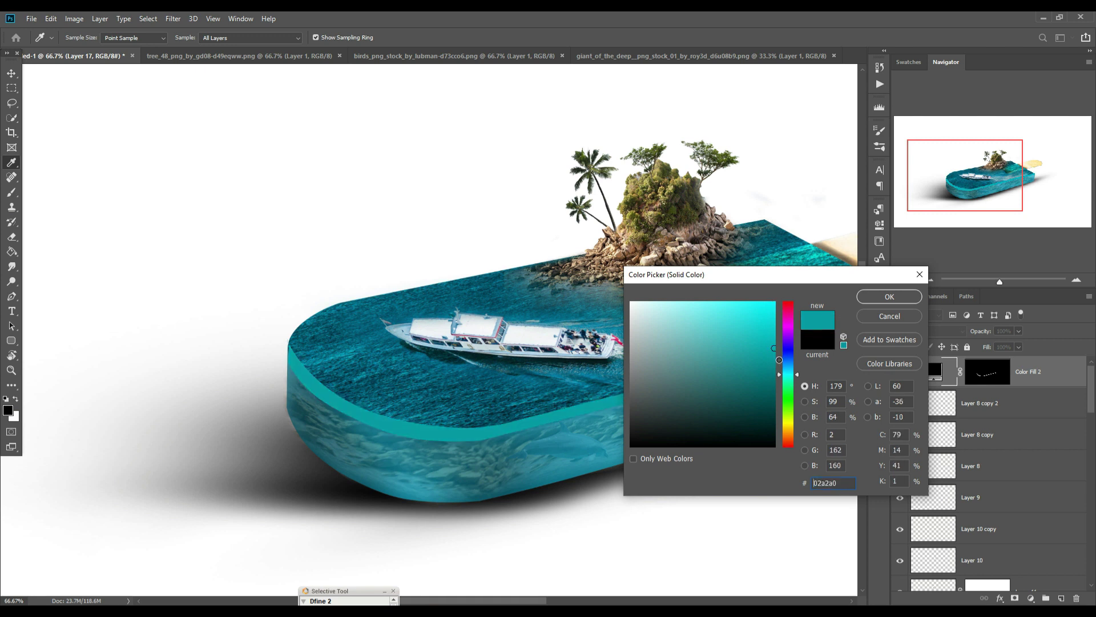
click(879, 297)
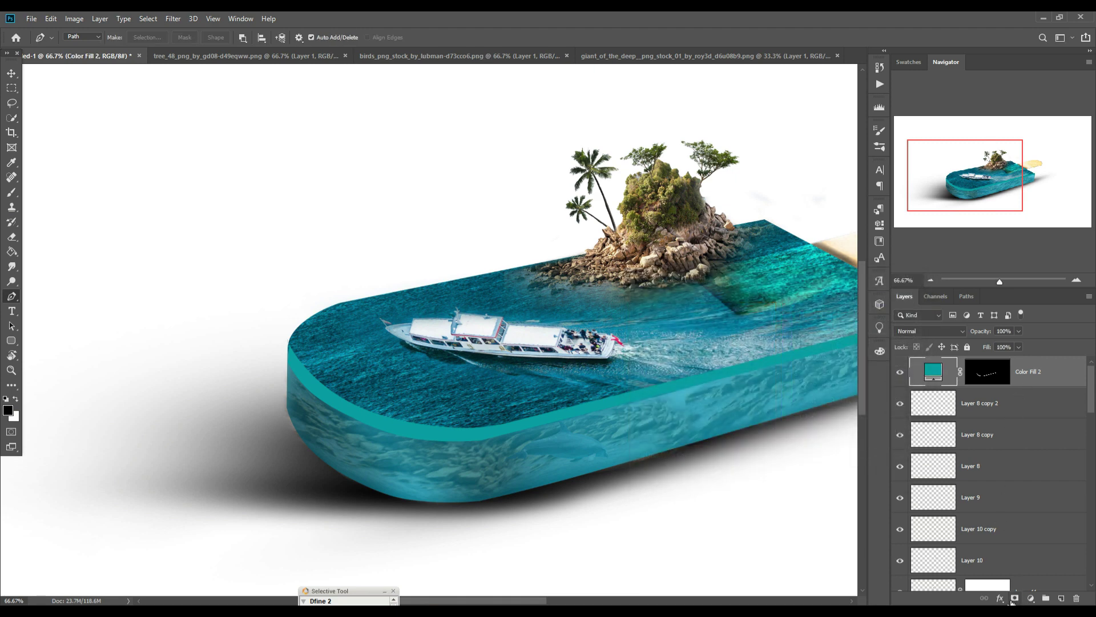
Step: Add a Bevel & Emboss effect to the teal edge strip and set its Soften value to 5 px
click(999, 601)
click(1023, 505)
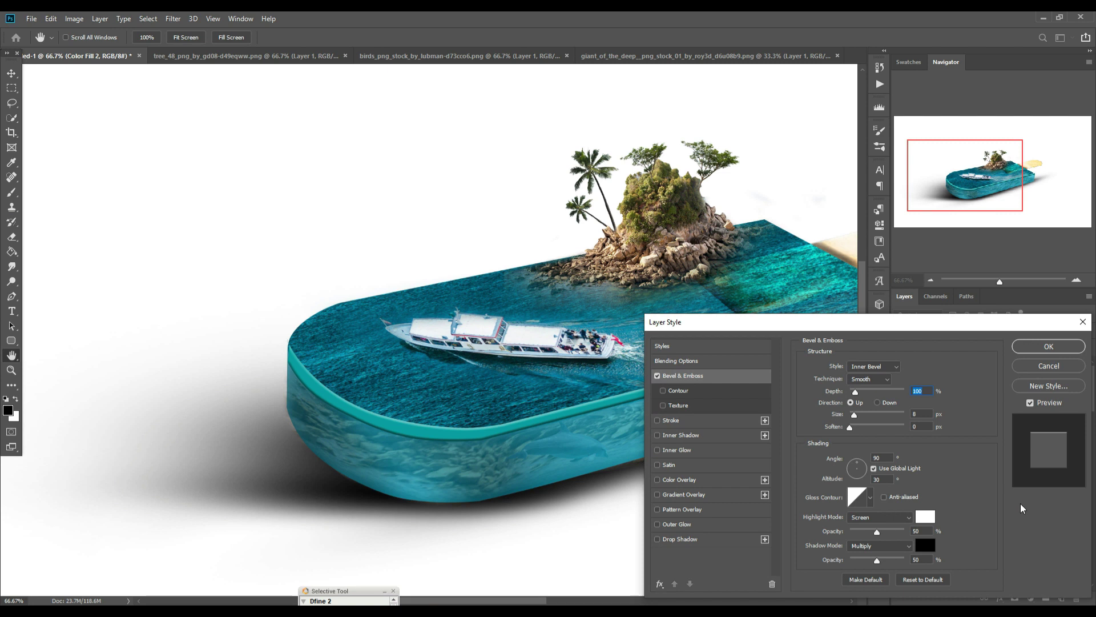
drag(821, 329, 876, 364)
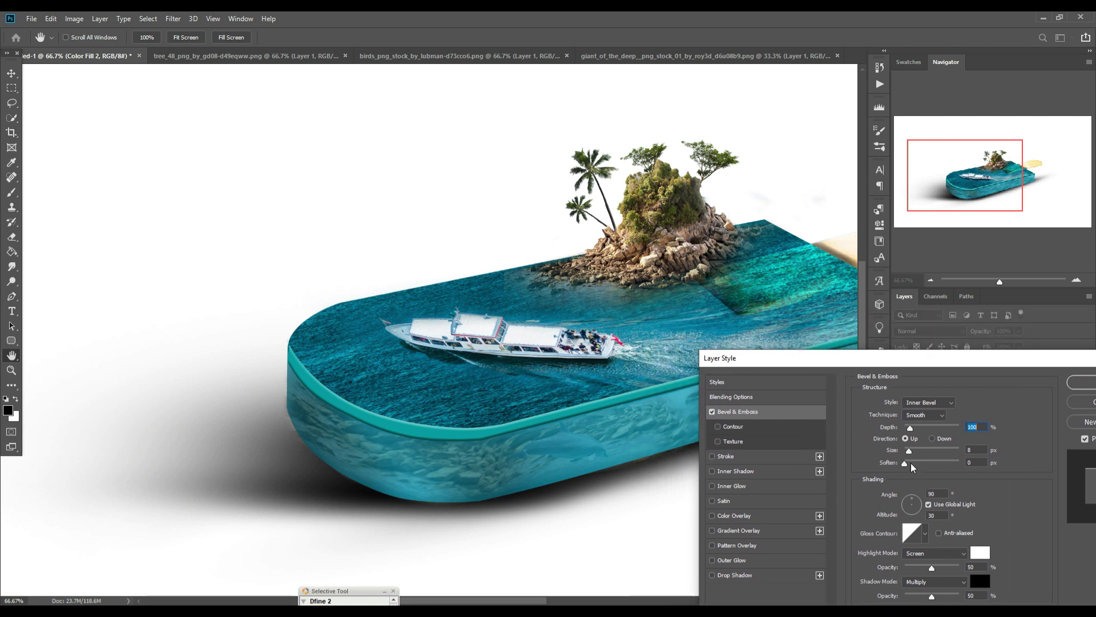
drag(905, 466, 919, 465)
Step: Try the Outer Bevel style on the strip's bevel effect and return it to Inner Bevel
click(949, 404)
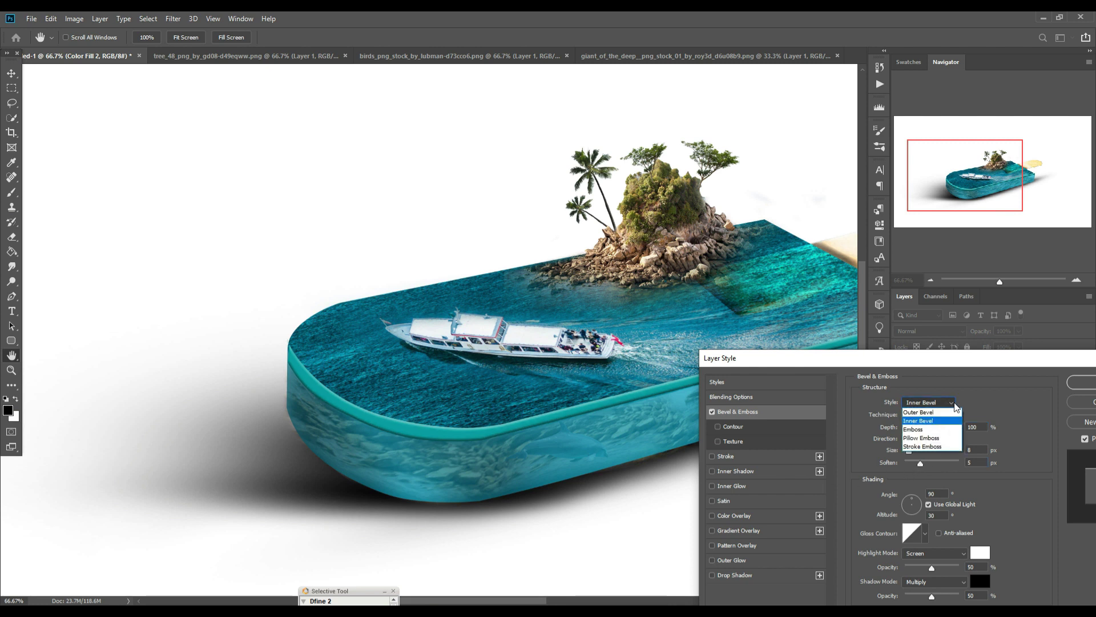
click(945, 412)
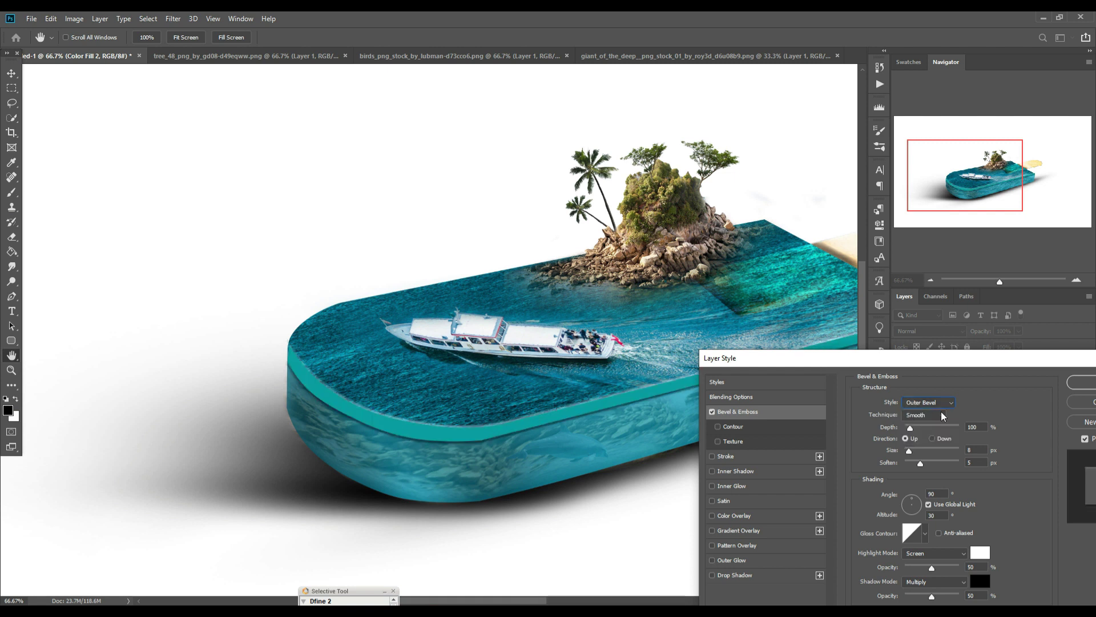
click(951, 402)
click(939, 422)
Step: Set the bevel's depth to 43%, highlight opacity to 9% and shadow opacity to 60%, and apply the layer style
mouse_move(917, 431)
mouse_down()
mouse_move(927, 431)
mouse_move(908, 433)
mouse_up()
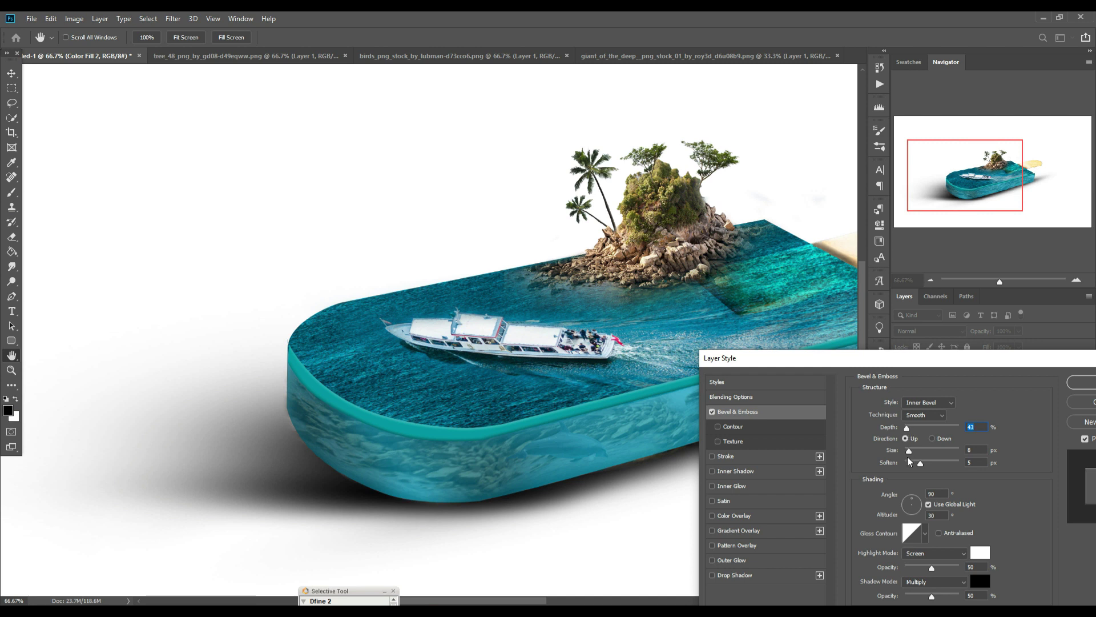
drag(933, 564, 872, 574)
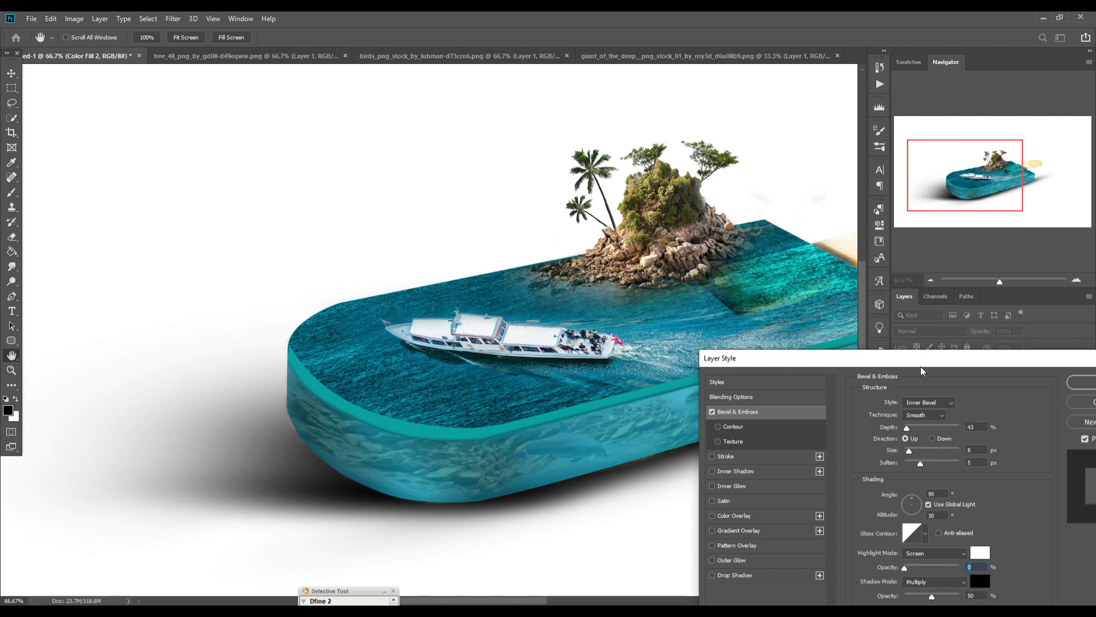
drag(921, 362, 947, 320)
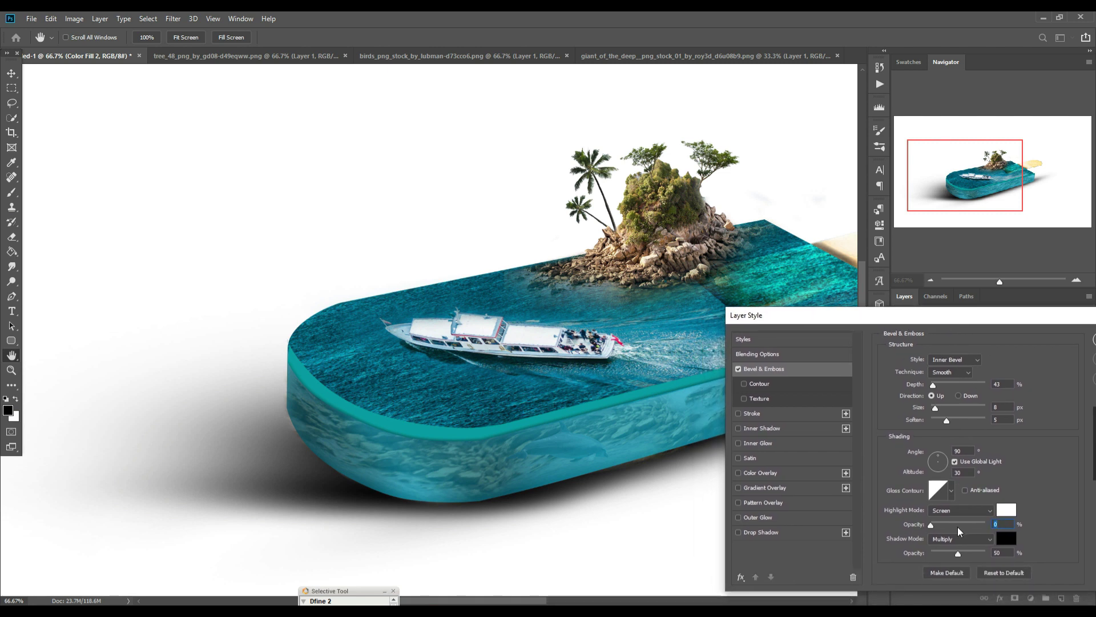
mouse_move(935, 524)
mouse_down()
mouse_move(958, 554)
mouse_move(932, 554)
mouse_move(972, 553)
mouse_up()
drag(956, 321, 914, 284)
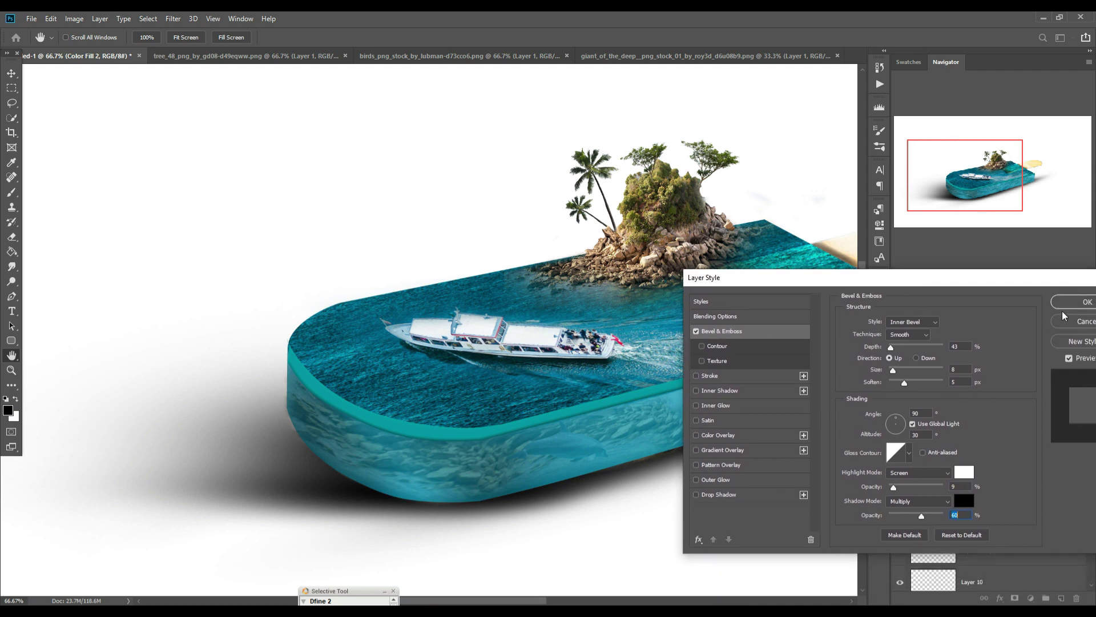
click(1079, 303)
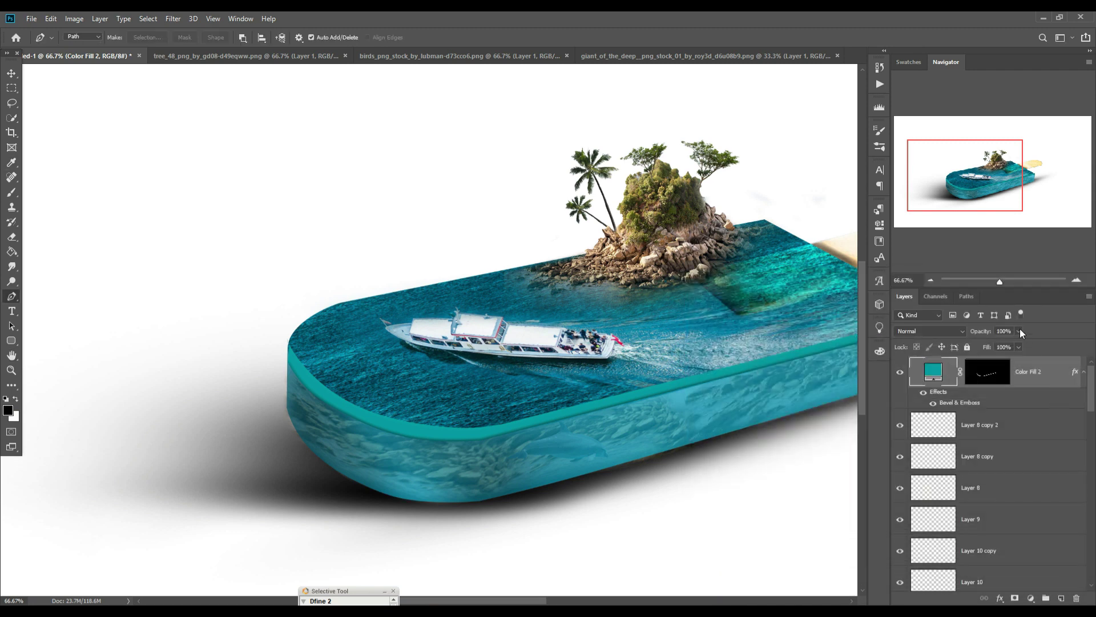
Step: Lower the teal edge strip layer's opacity to 52%
click(1019, 331)
drag(1014, 345, 1003, 345)
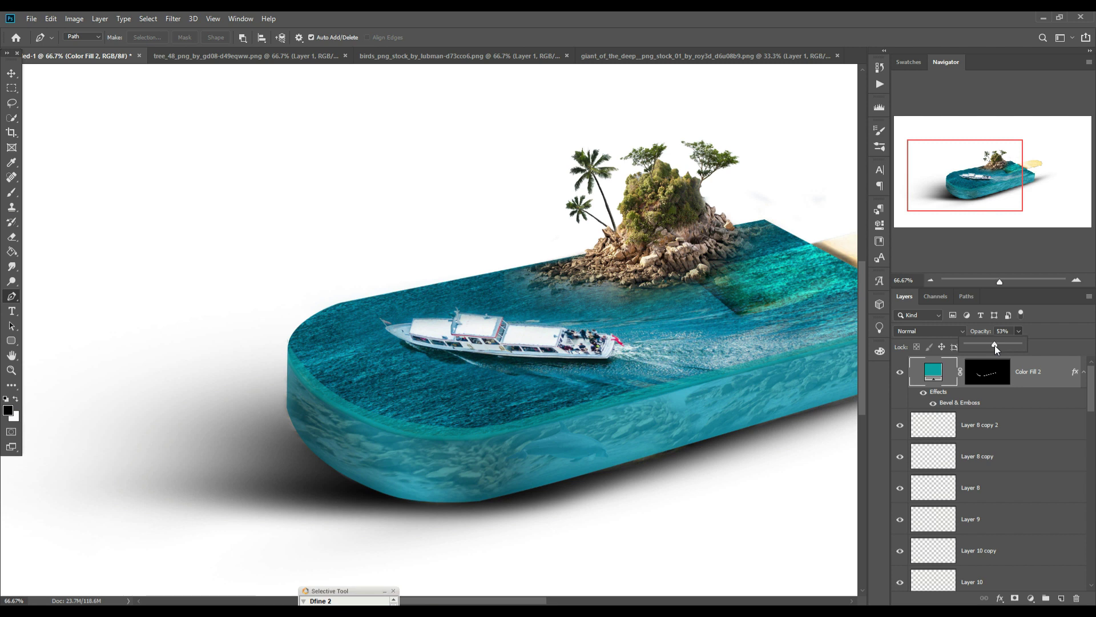
drag(995, 345, 993, 345)
click(12, 73)
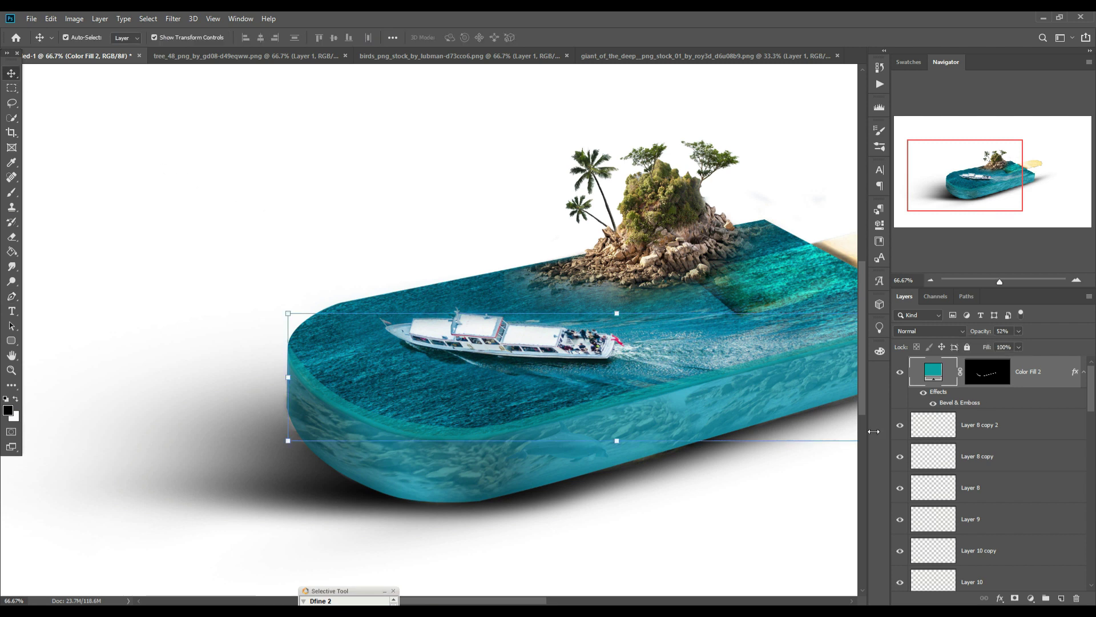
Step: Set up a size 60 brush at 56% opacity for painting on the teal edge strip's layer mask
click(988, 368)
click(11, 192)
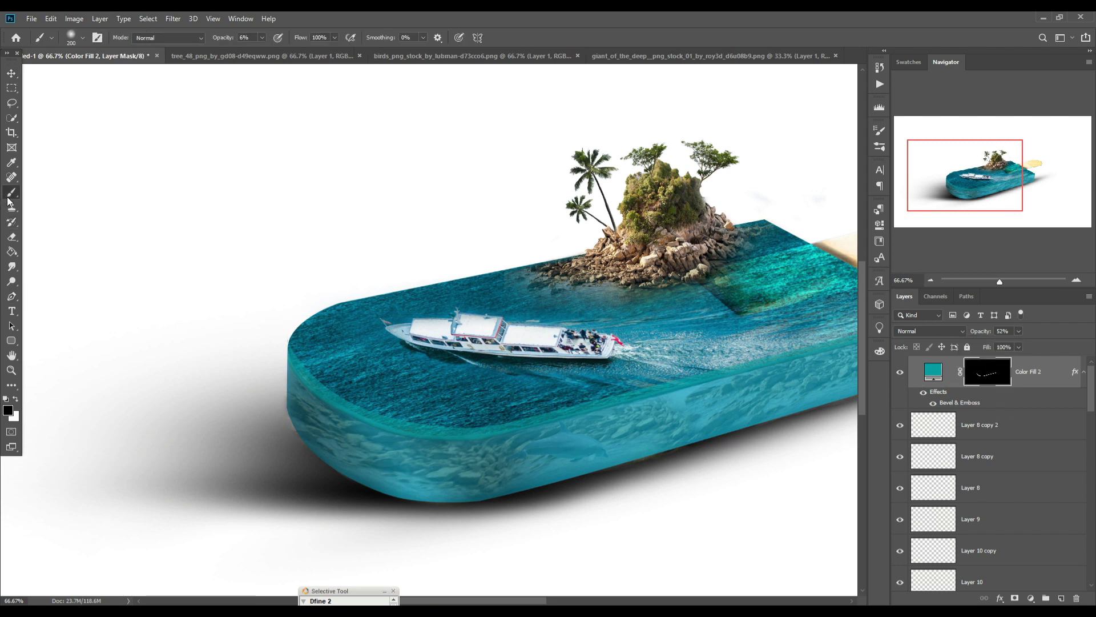
key(space)
drag(574, 386, 423, 417)
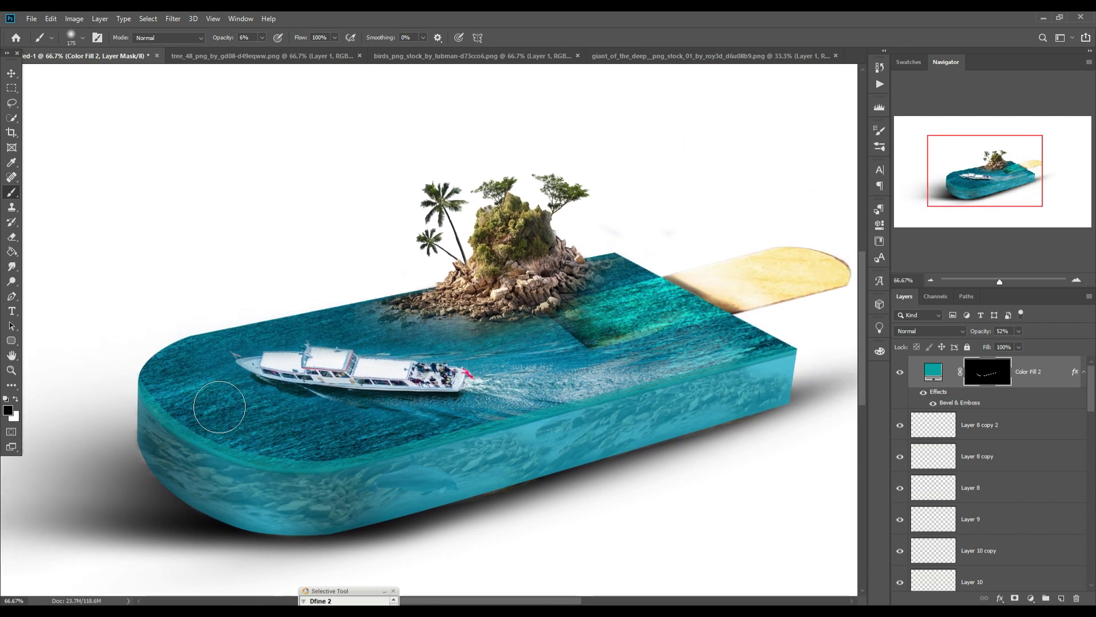
key(bracketleft)
key(bracketleft)
key(bracketleft)
key(bracketleft)
key(bracketleft)
drag(262, 37, 286, 56)
key(bracketleft)
key(bracketleft)
key(bracketleft)
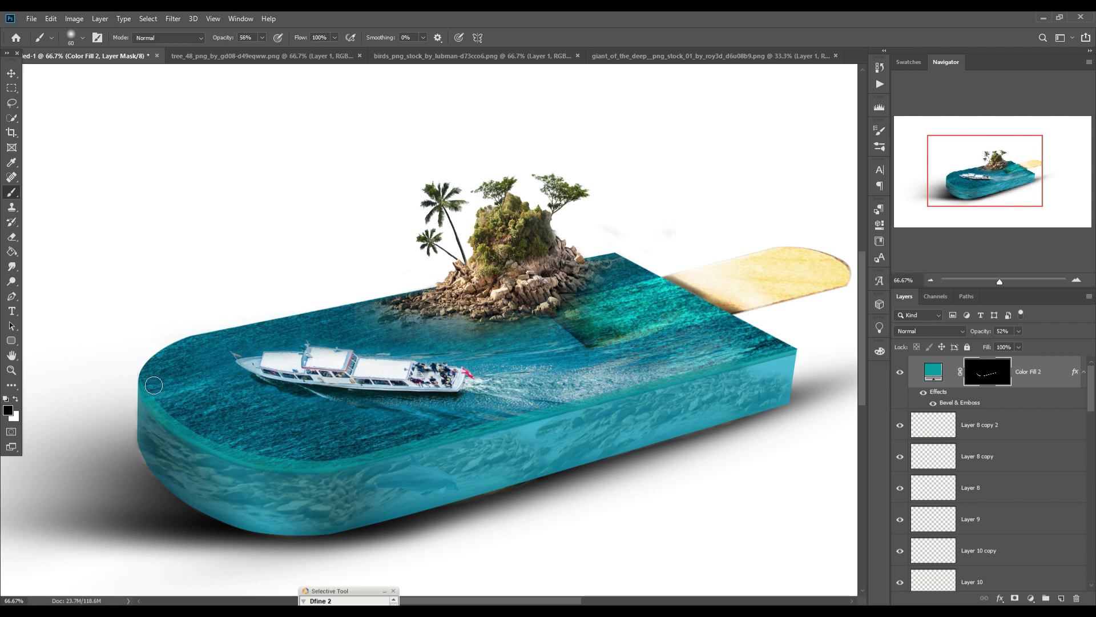
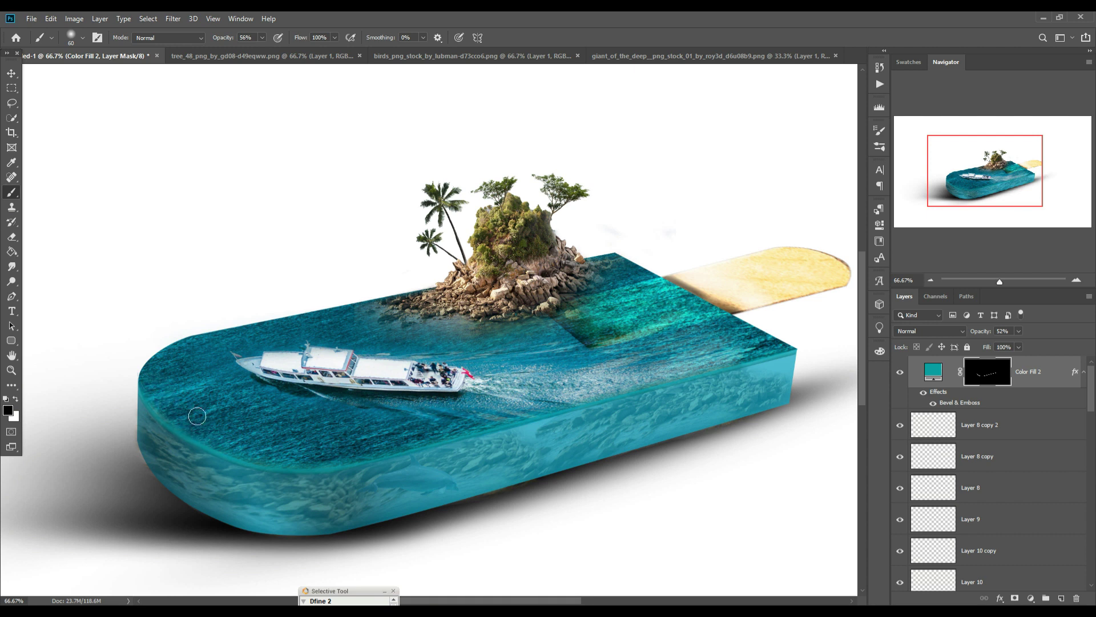
Step: Merge Layer 15, Layer 15 copy and Layer 15 copy 2 into a single layer
click(10, 74)
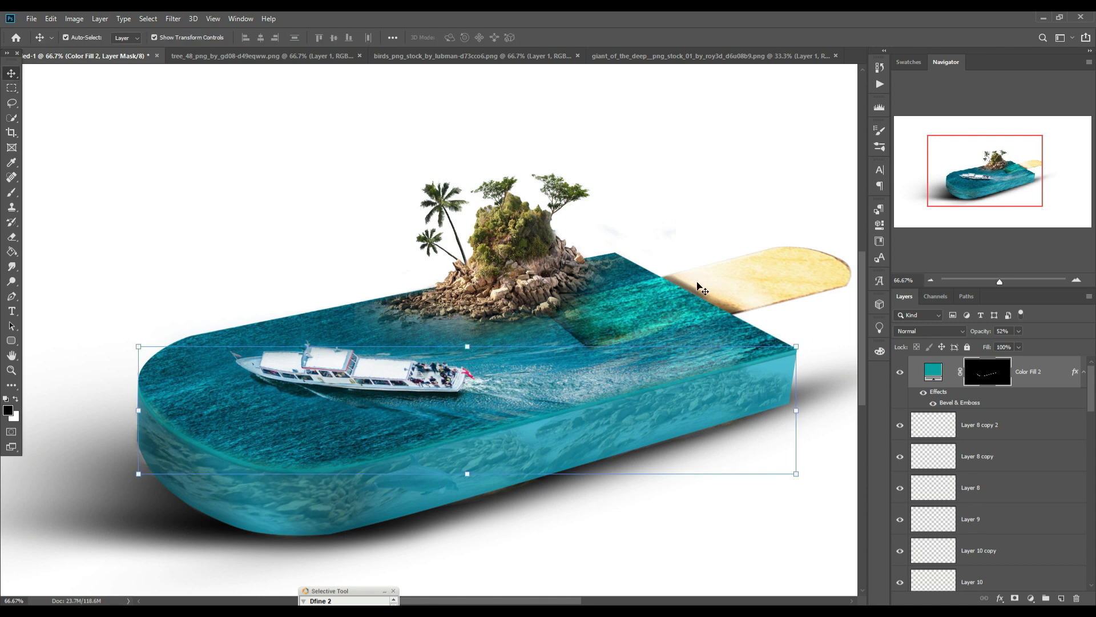
key(ctrl+minus)
key(ctrl+minus)
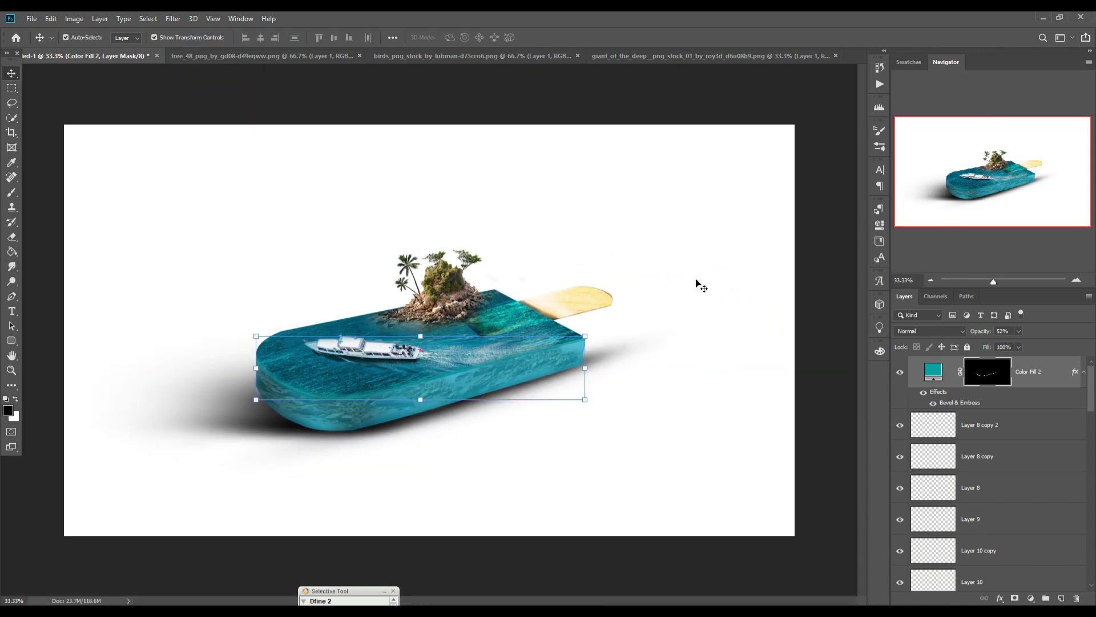
scroll(1015, 507, down, 10)
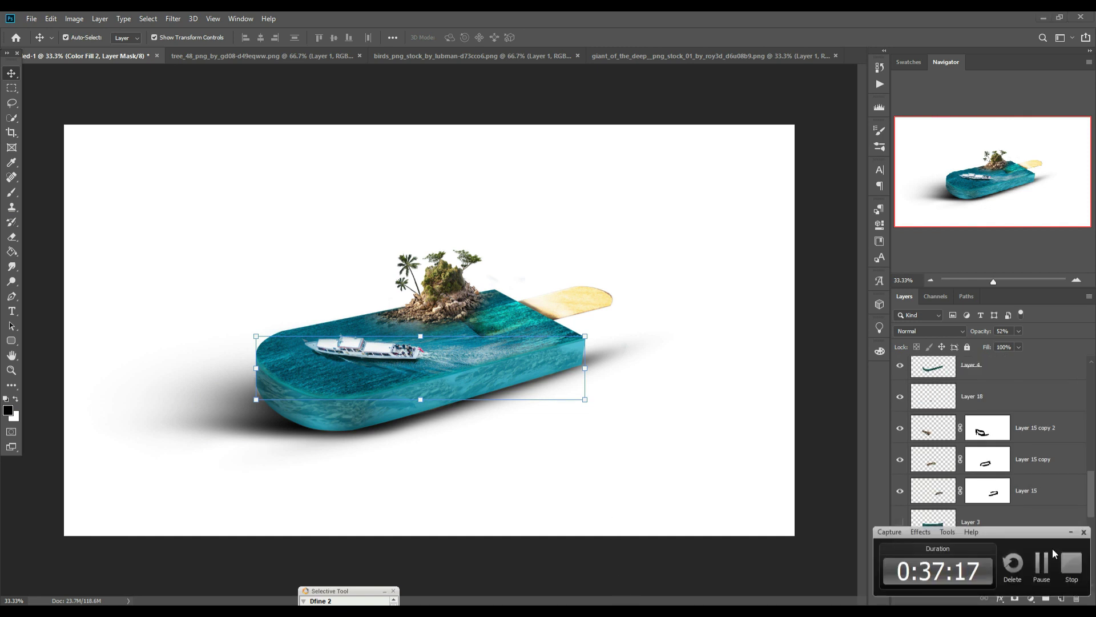
scroll(1046, 555, down, 5)
scroll(1046, 555, up, 8)
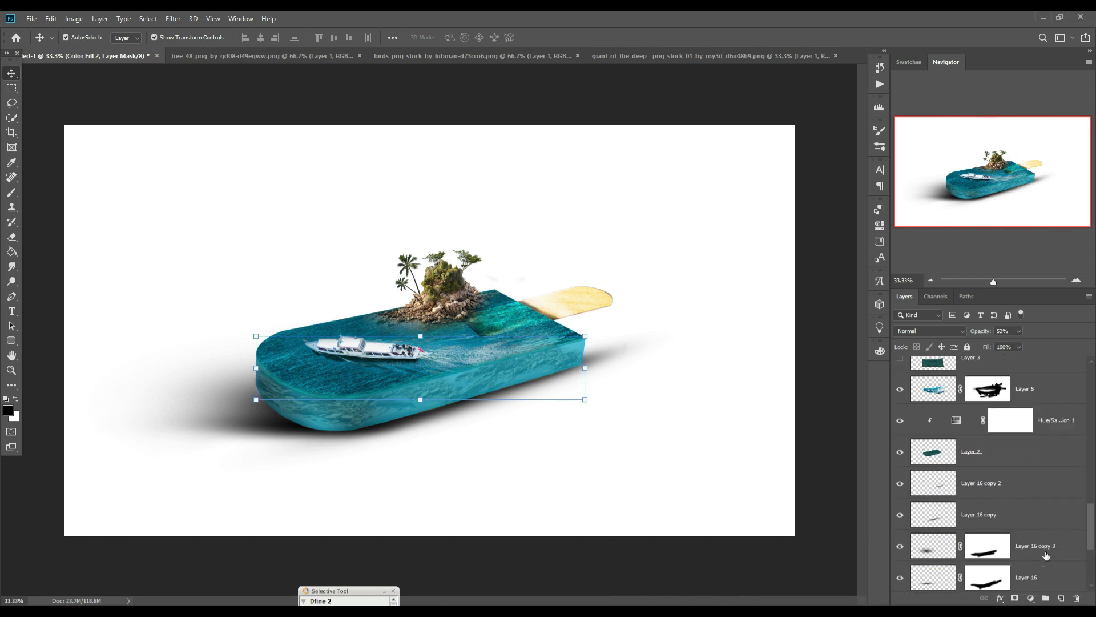
scroll(1046, 556, up, 5)
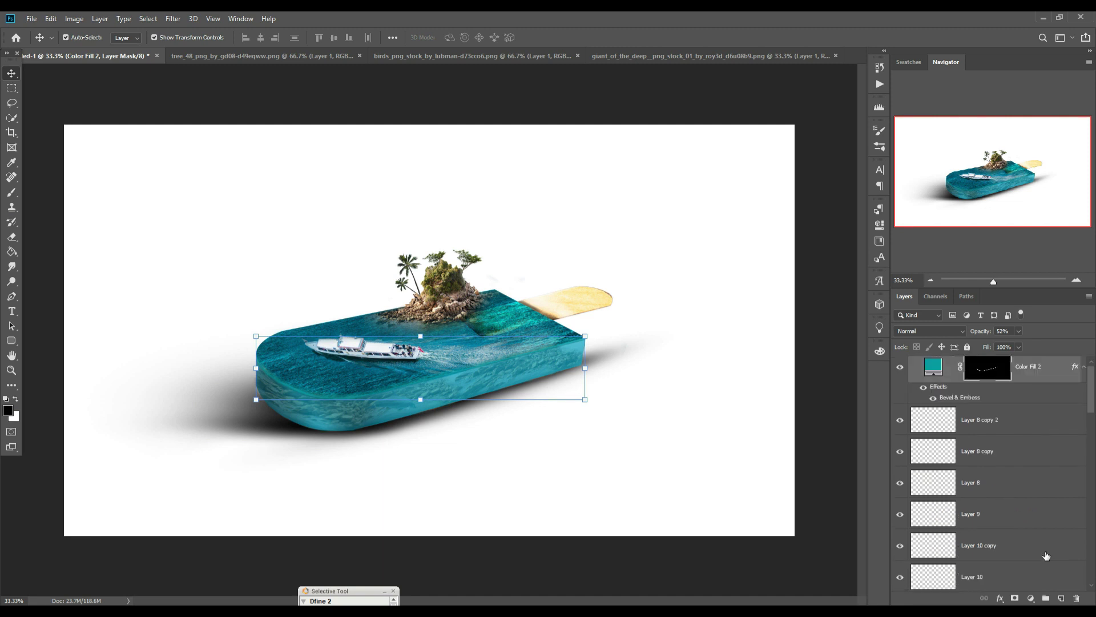
scroll(1046, 555, down, 10)
scroll(1046, 555, up, 3)
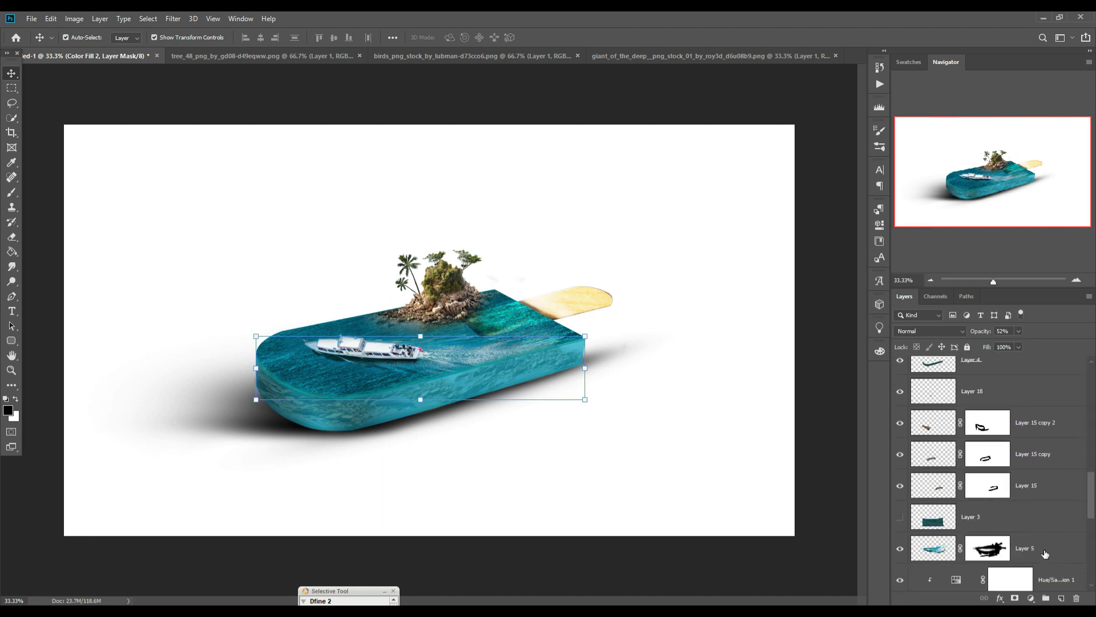
click(901, 426)
shift+click(1033, 498)
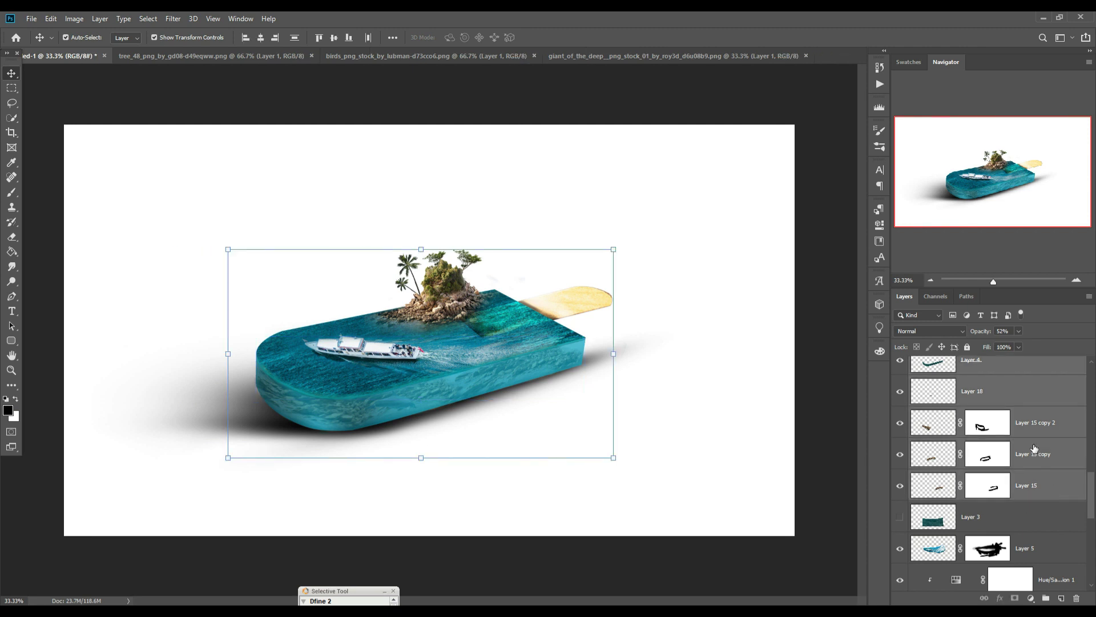
click(1035, 425)
shift+click(1040, 474)
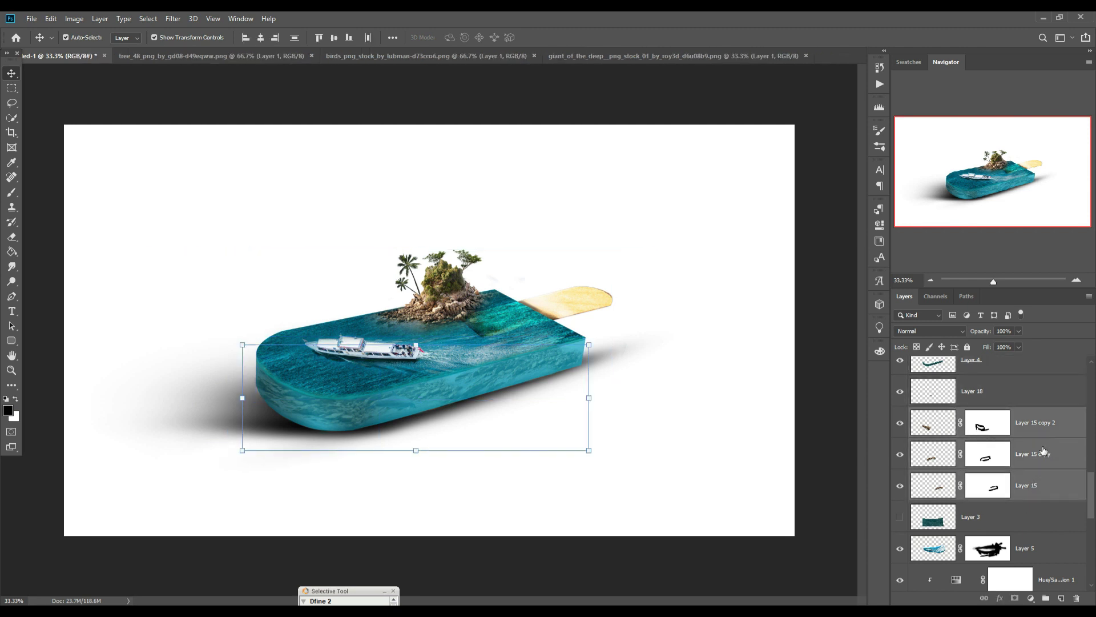
right_click(1041, 429)
click(943, 460)
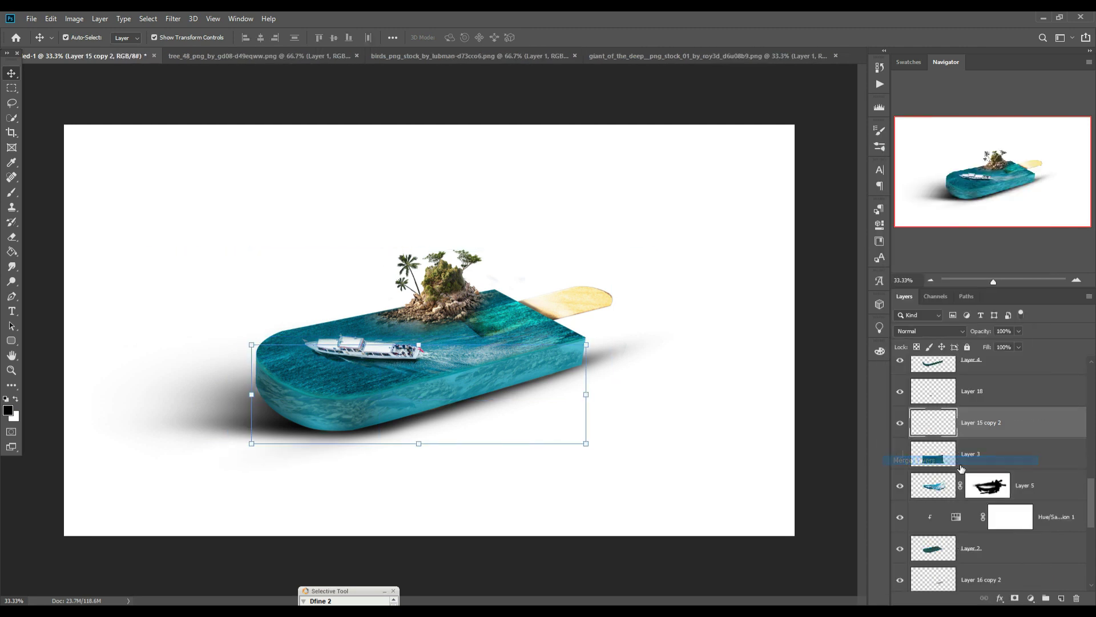
click(175, 20)
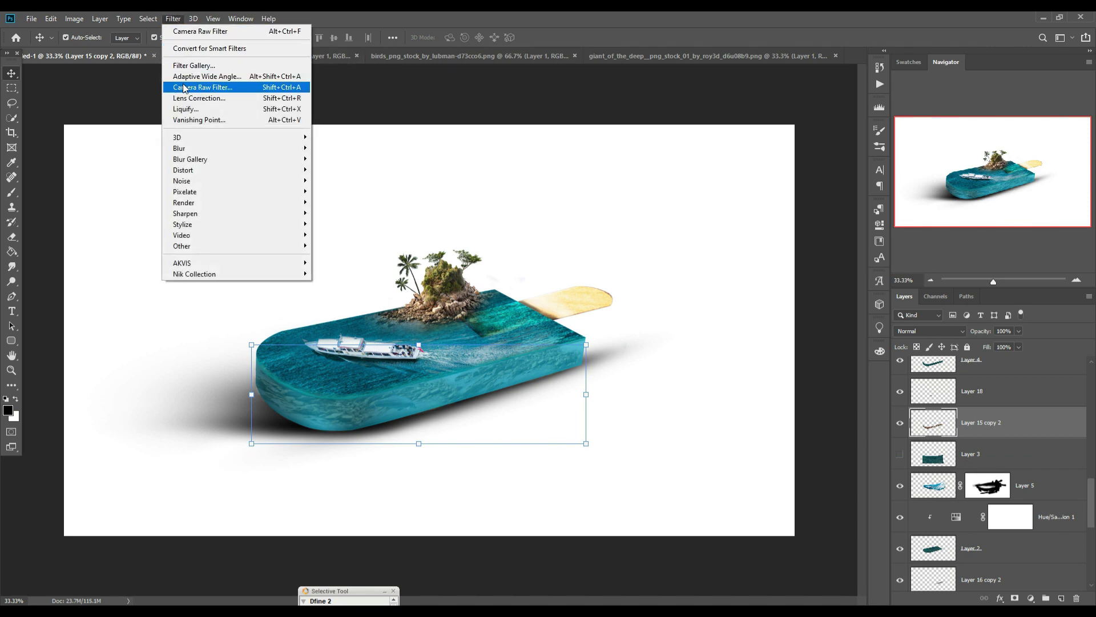
click(203, 87)
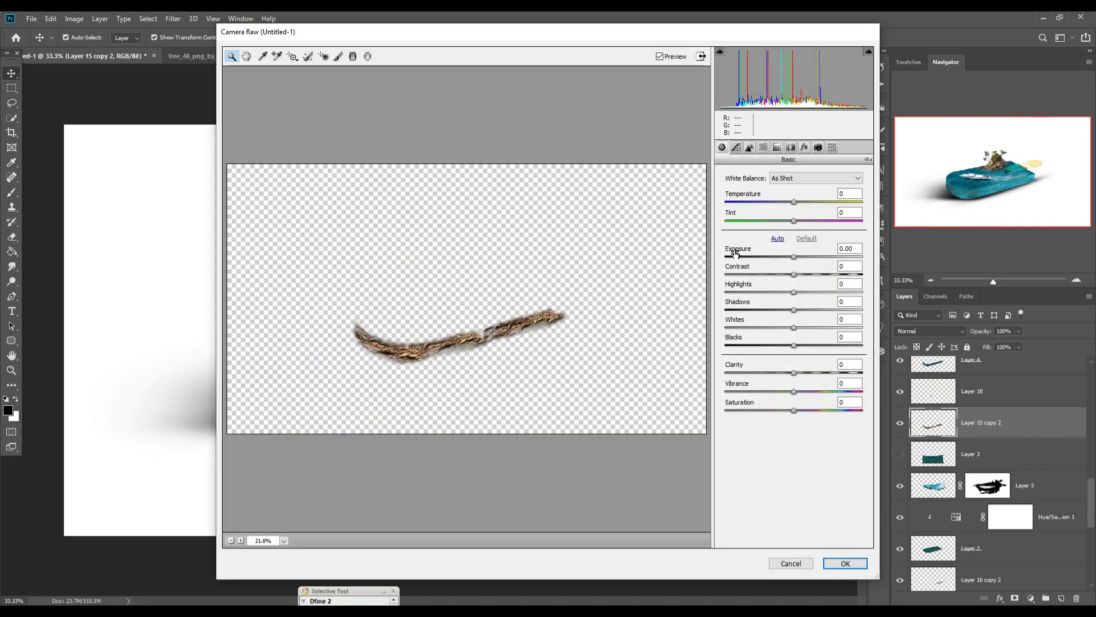
click(791, 567)
Step: Add a Curves adjustment clipped to the merged Layer 15 copy 2 and darken its midtones with input 166, output 113
click(1031, 598)
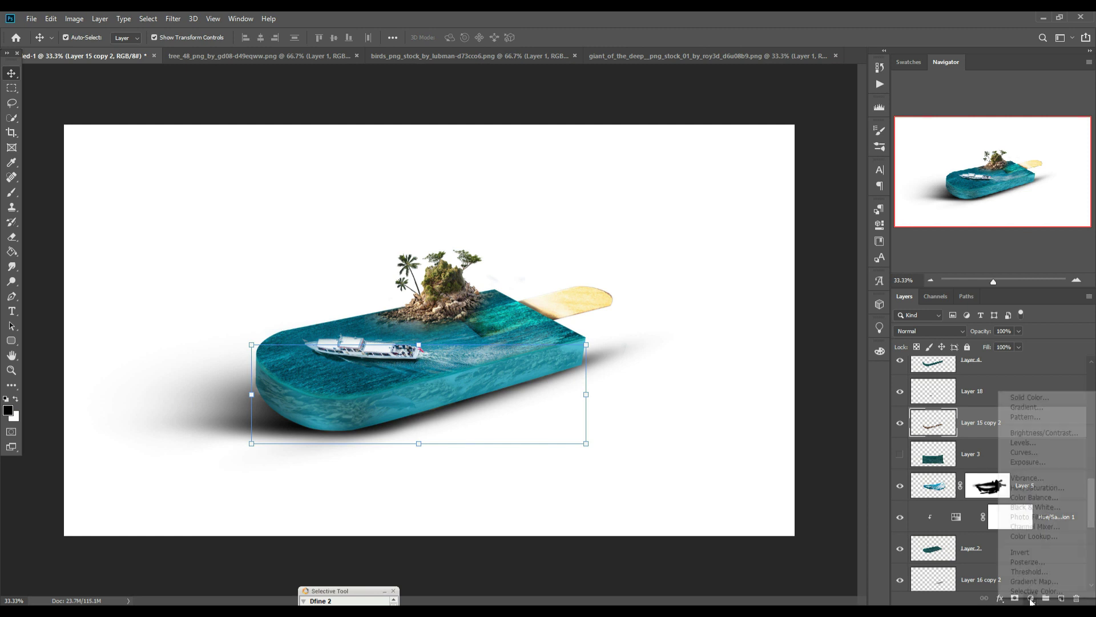
click(1022, 452)
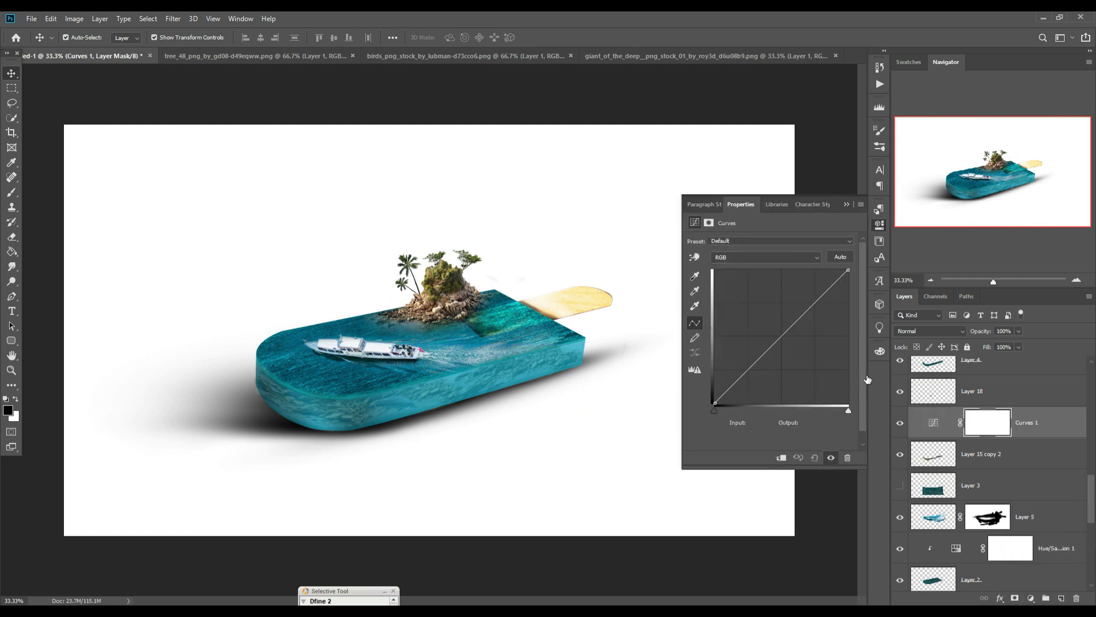
click(791, 339)
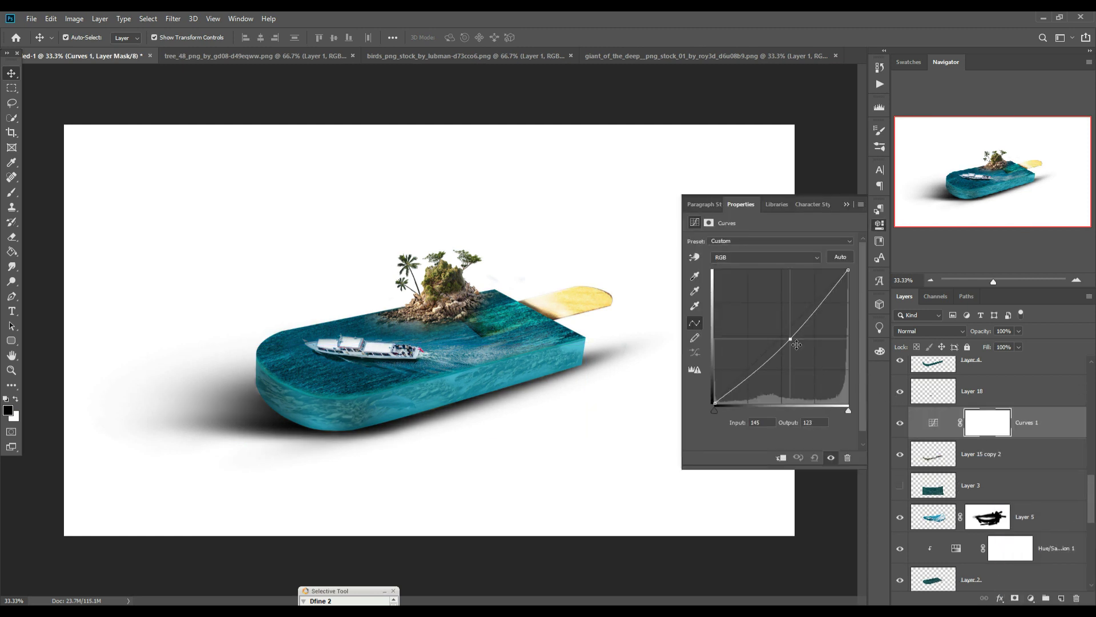
click(781, 457)
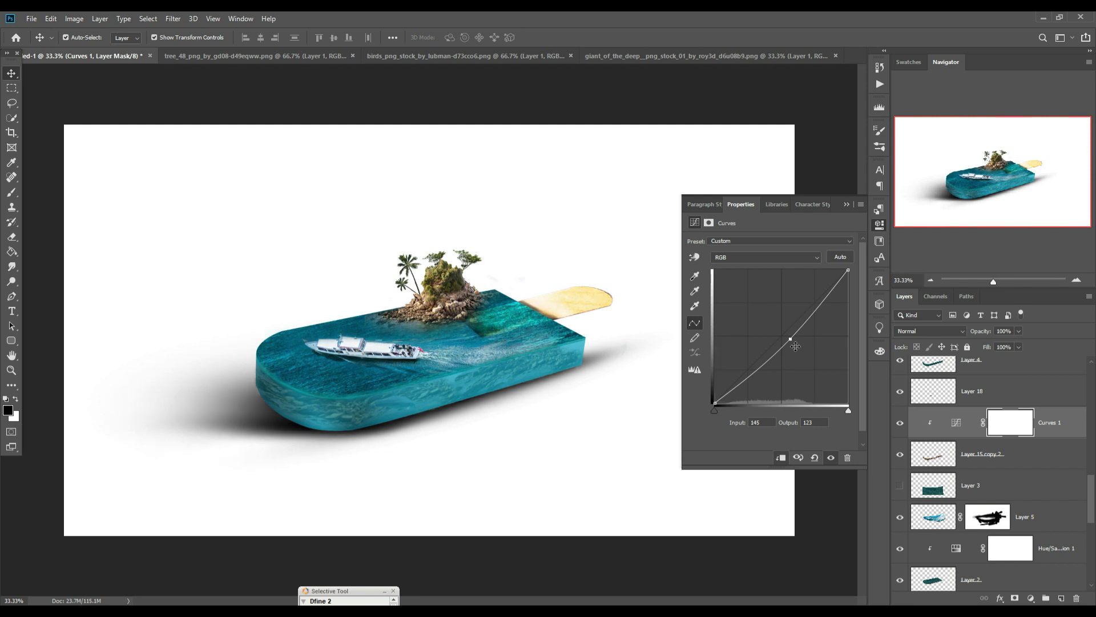
drag(796, 346, 804, 352)
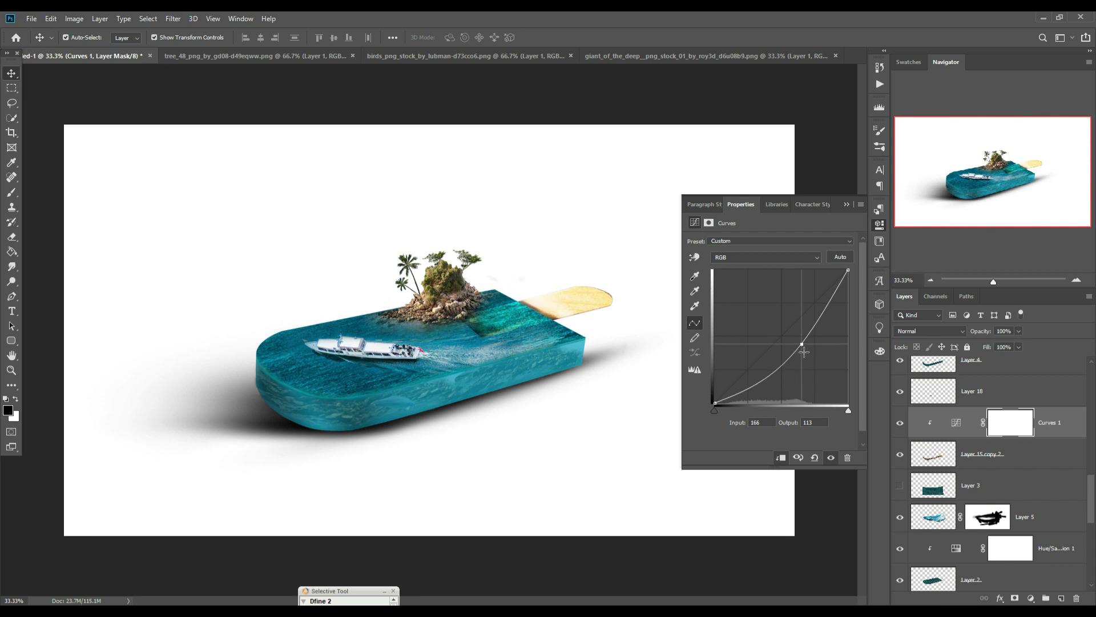
click(846, 204)
Step: Add a linear gradient fill layer directly above the Background, using the Blue preset
scroll(1069, 437, up, 3)
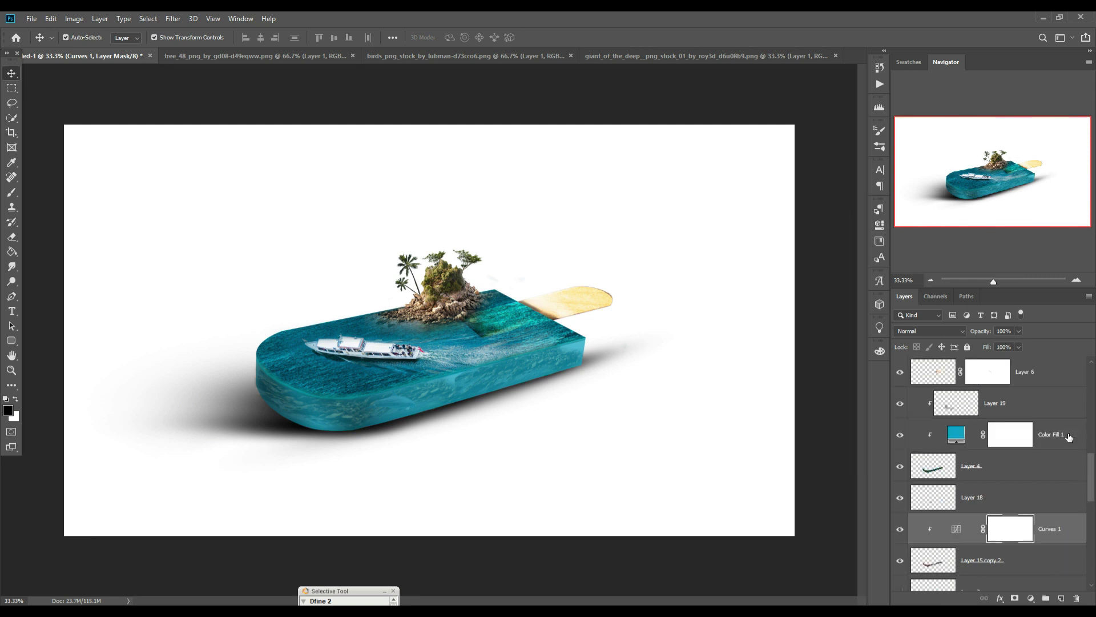
scroll(1069, 437, up, 5)
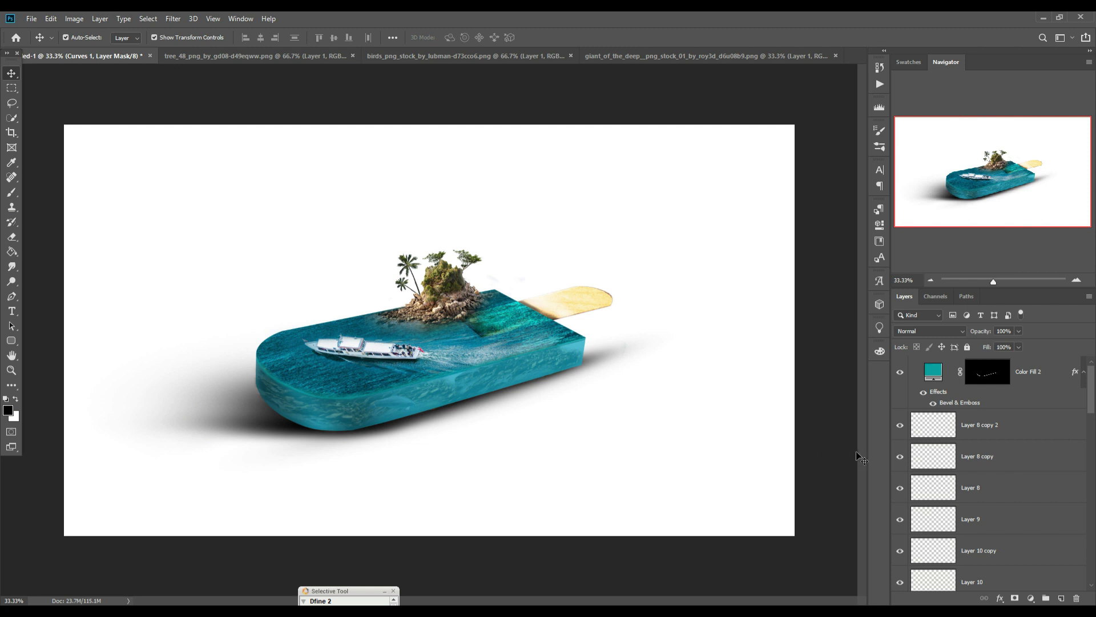
click(1038, 373)
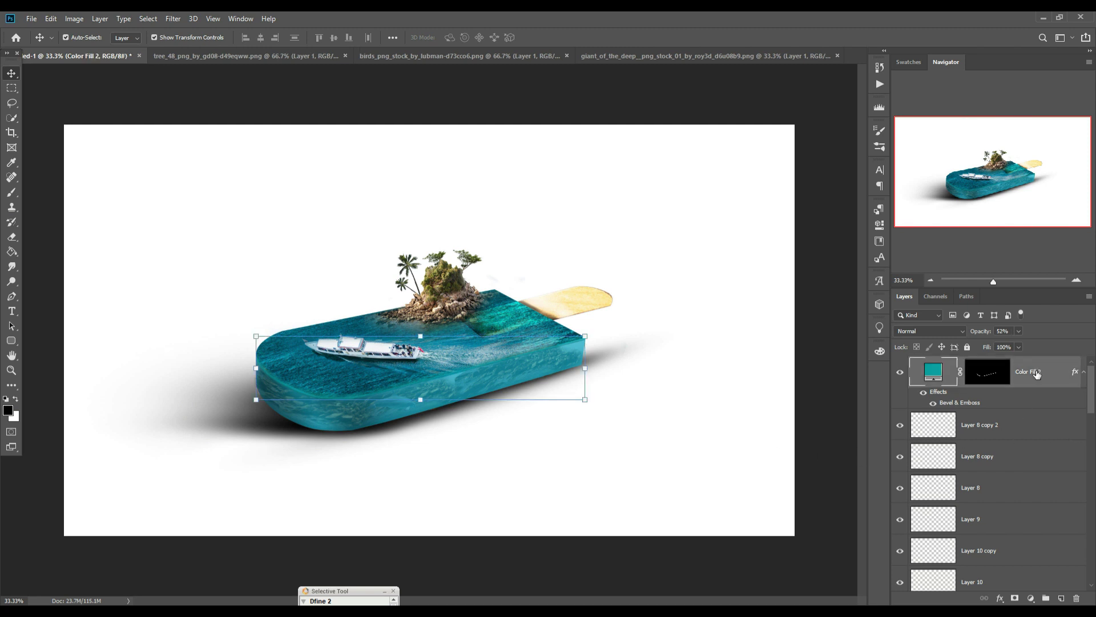
scroll(1036, 484, down, 10)
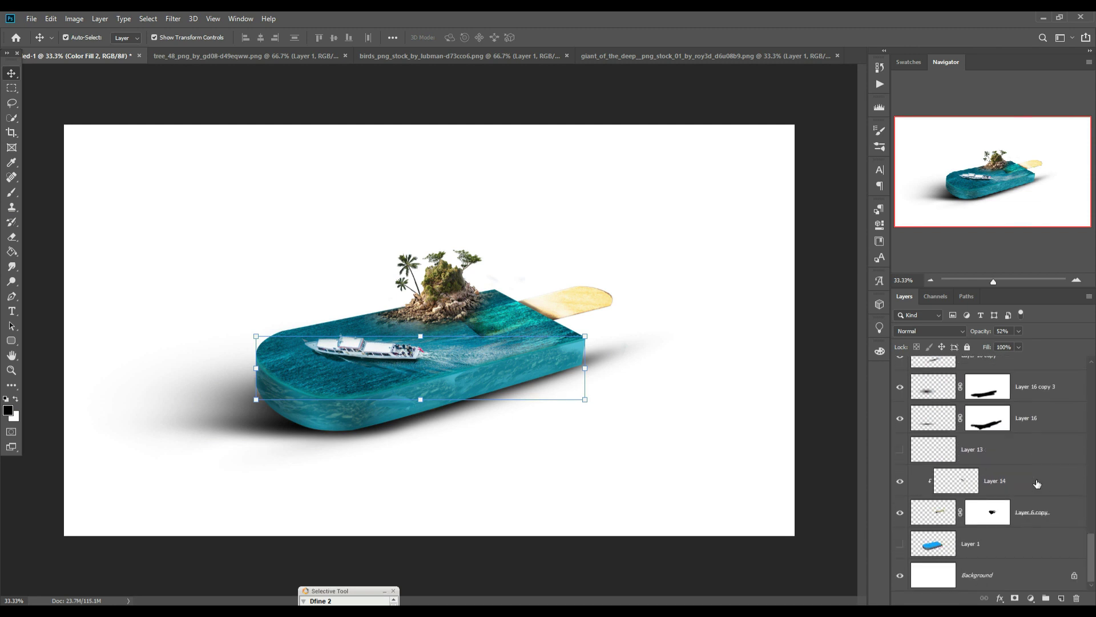
click(1004, 576)
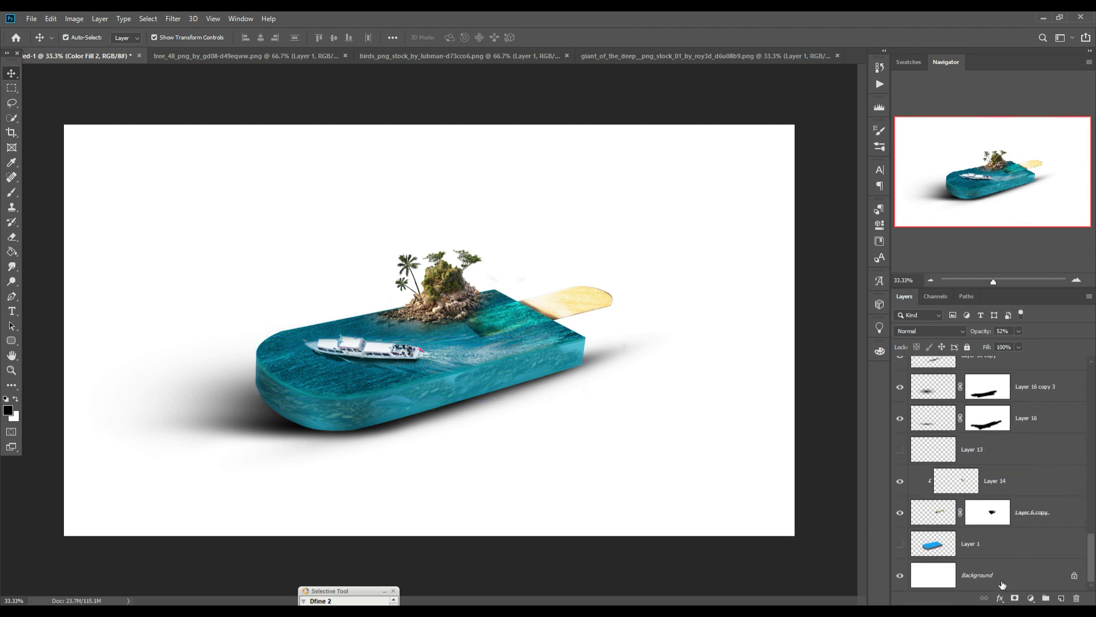
click(1036, 598)
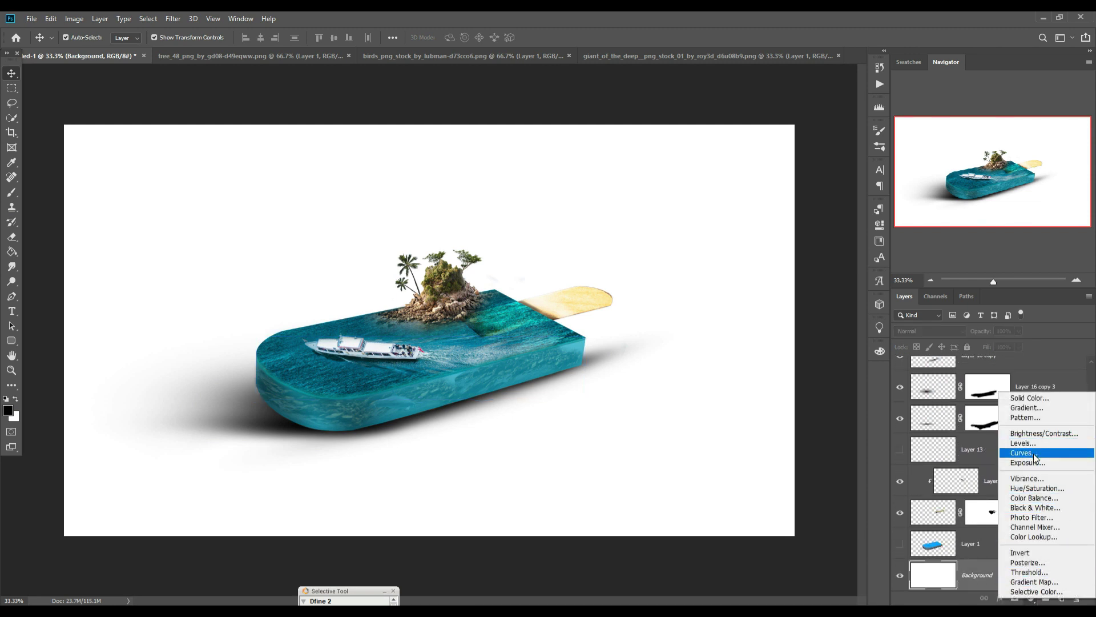
click(1031, 408)
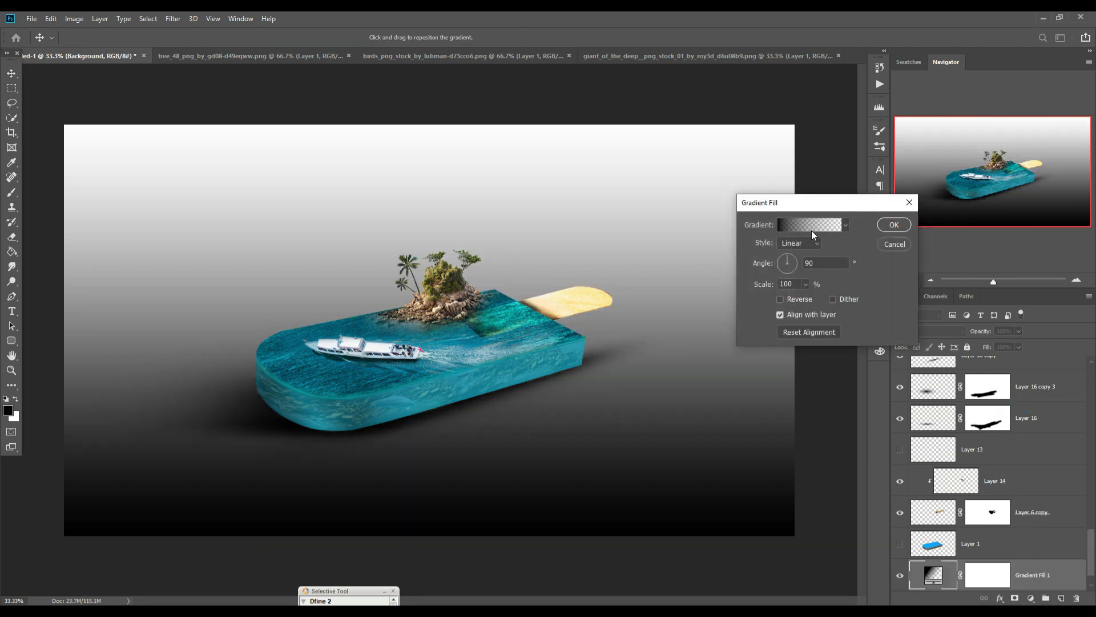
click(811, 225)
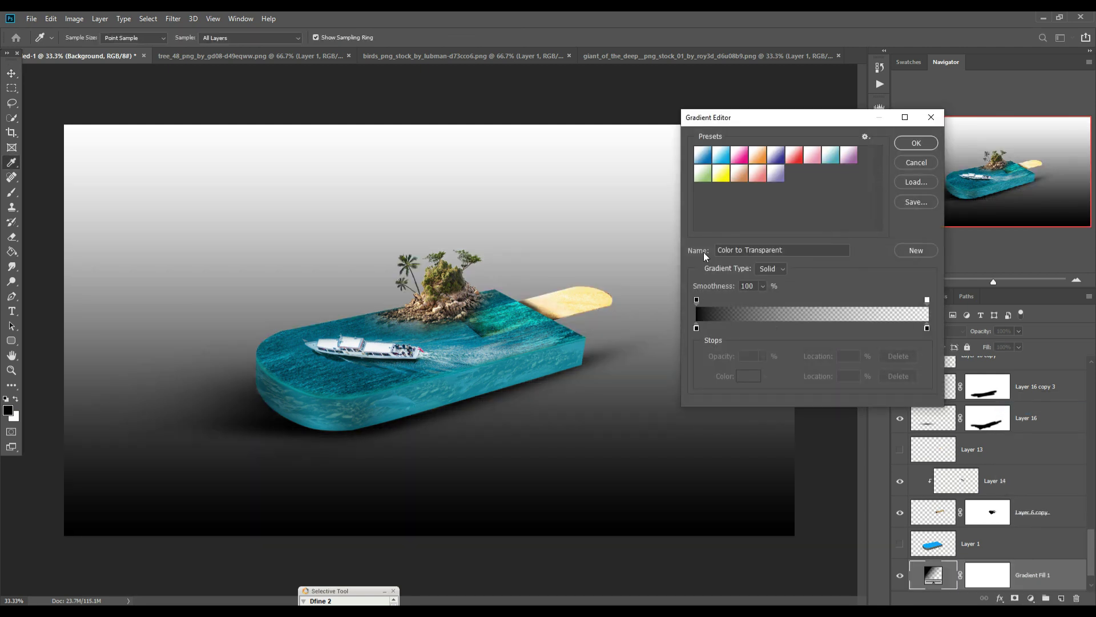
click(704, 155)
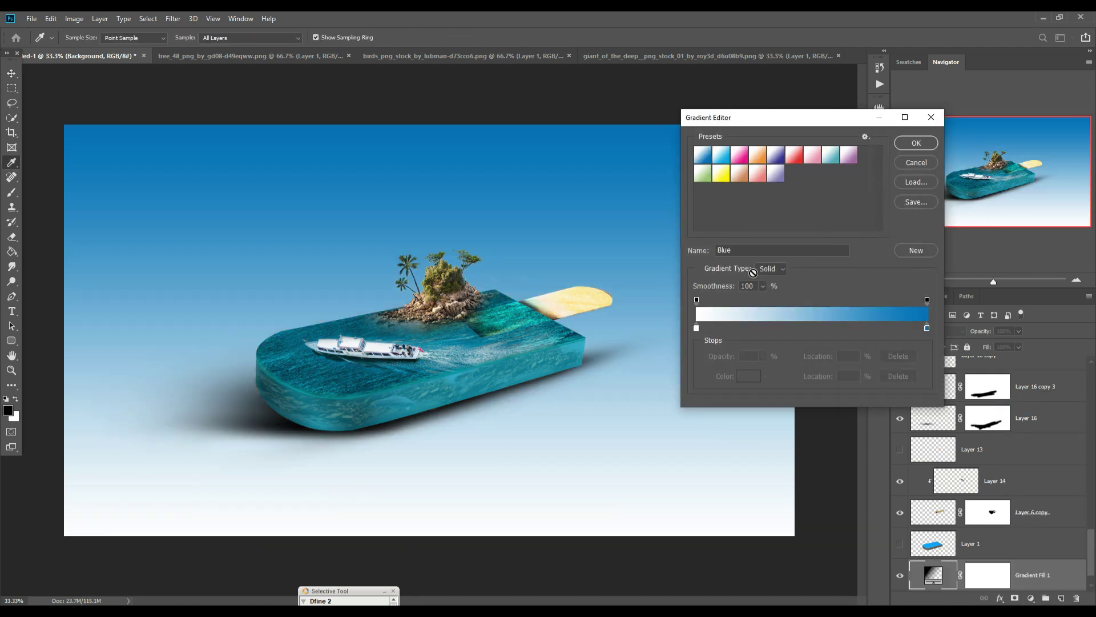
Step: Change the gradient's blue end stop to the dark slate blue #2d4d61
click(927, 329)
click(753, 376)
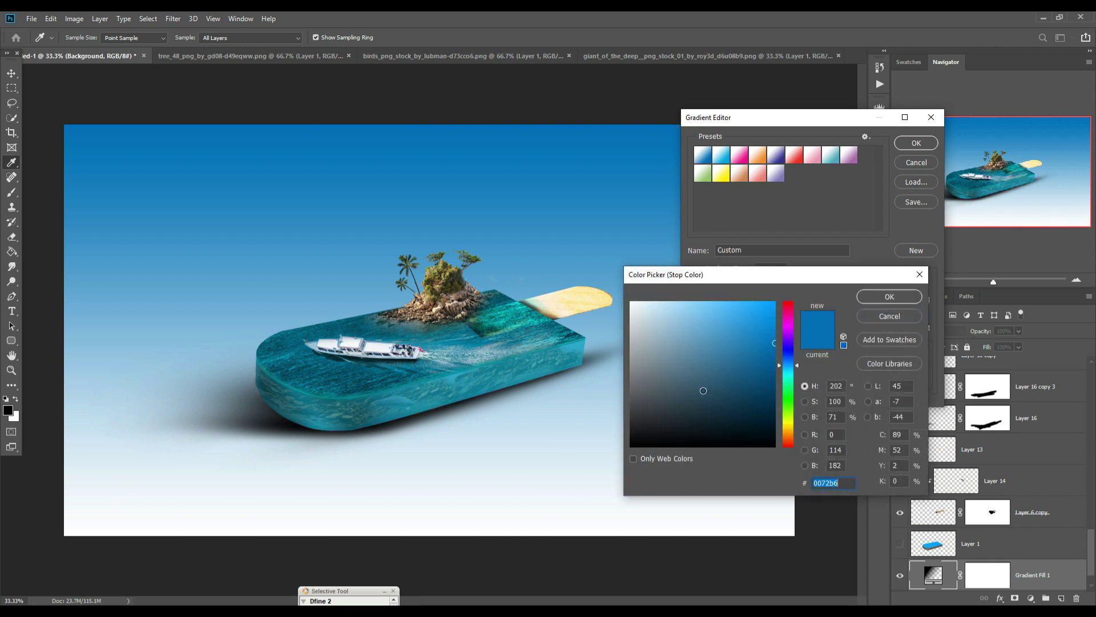
click(710, 394)
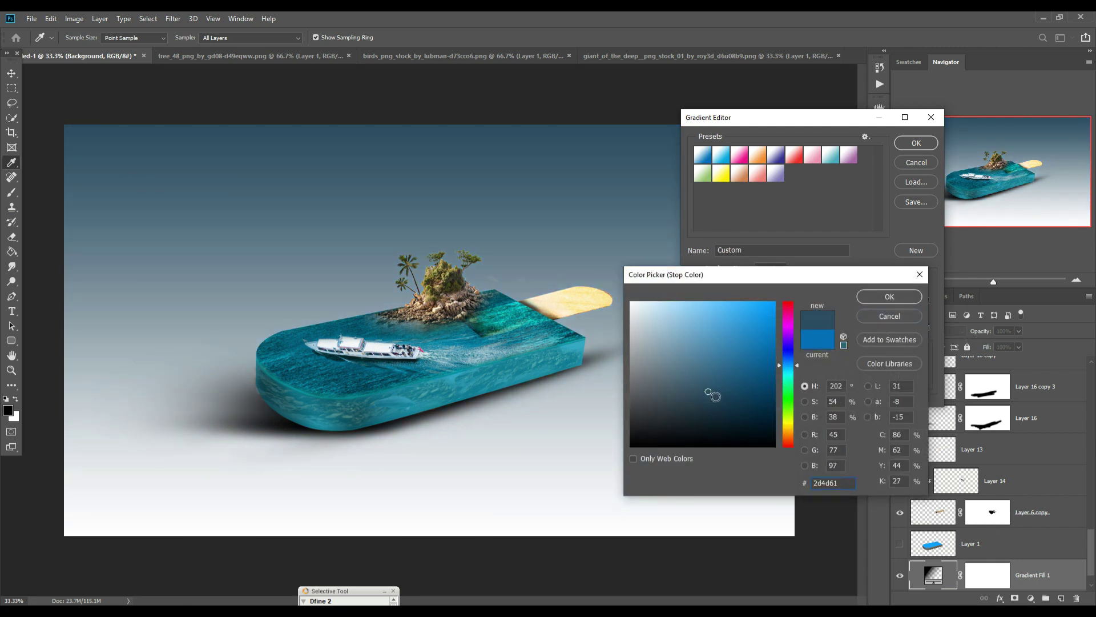
click(890, 297)
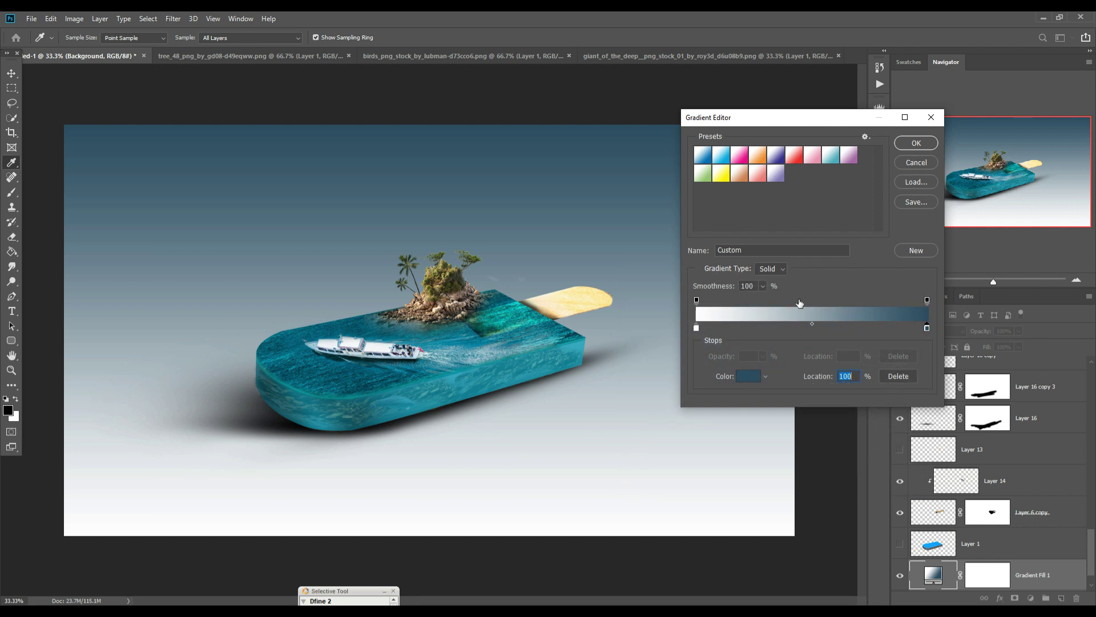
Step: Change the gradient's white start stop to the light grey #cbcaca
click(696, 329)
click(749, 375)
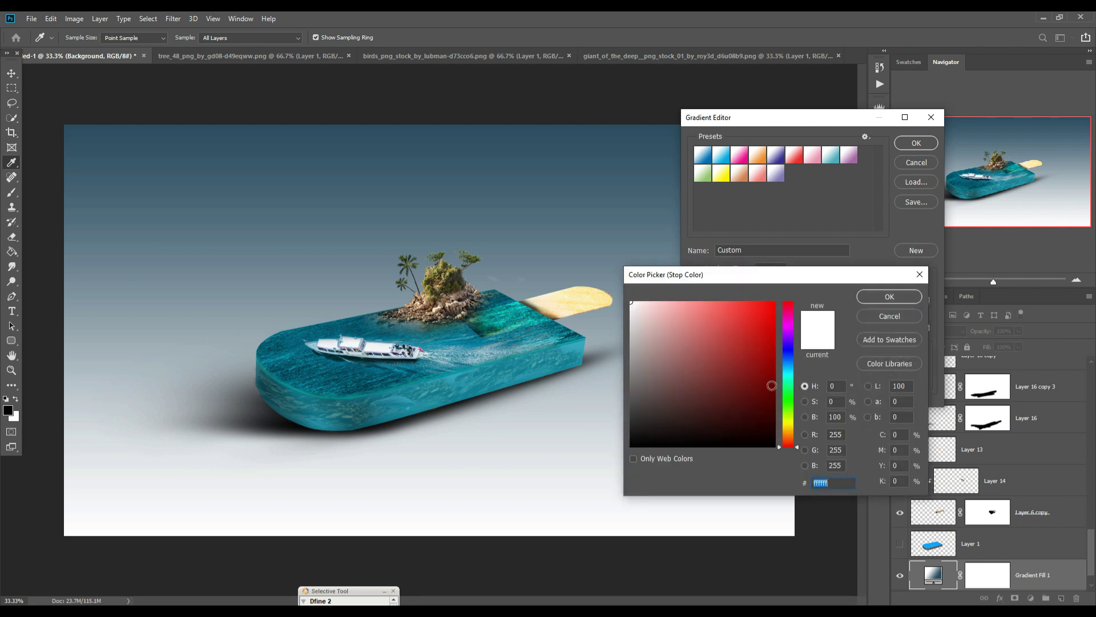
click(633, 332)
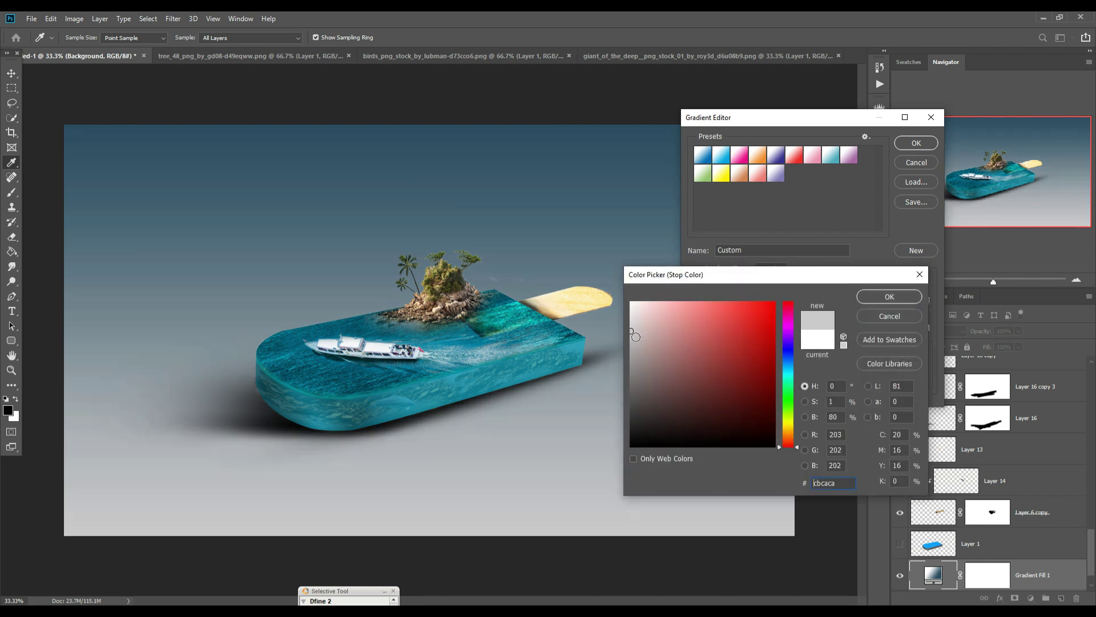
click(911, 299)
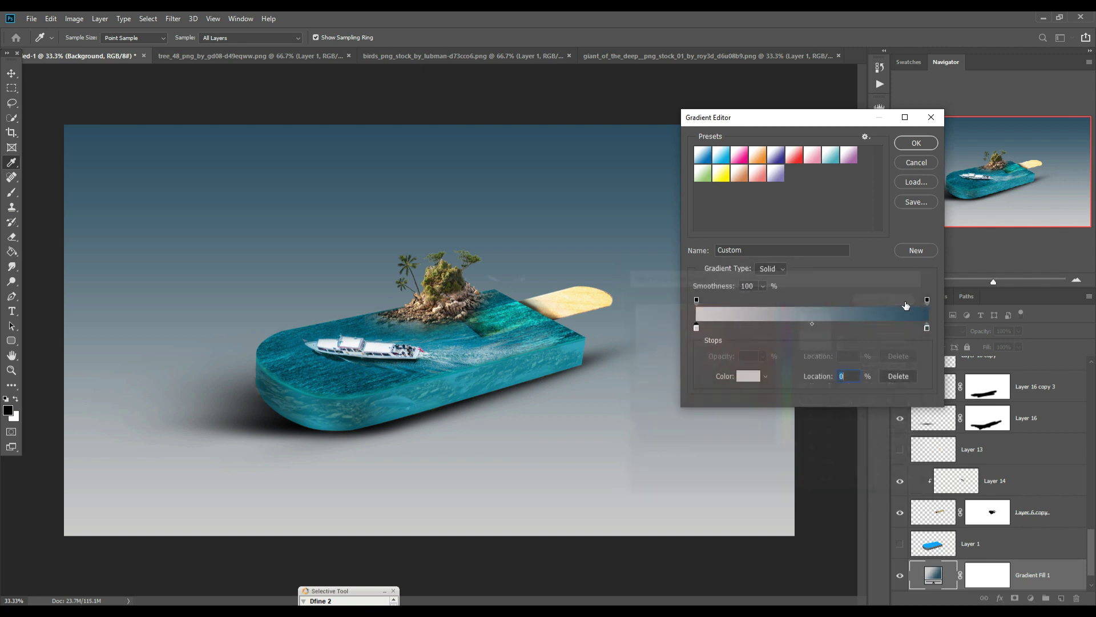
Step: Accept the gradient colours, switch the gradient fill to Radial style and set its scale to 199%
click(916, 143)
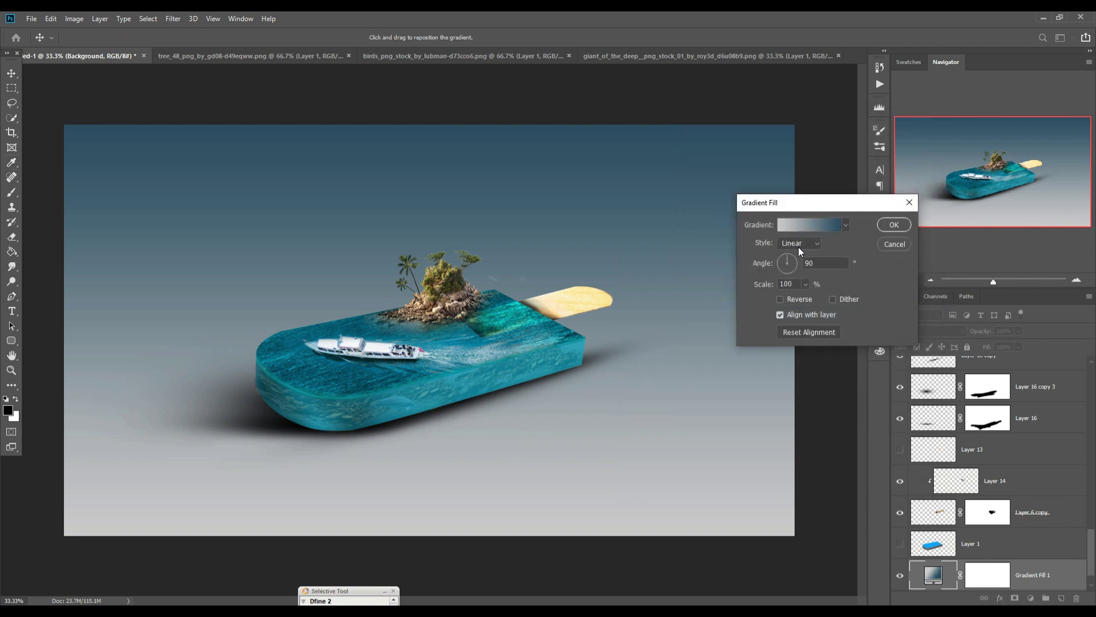
click(810, 242)
click(803, 255)
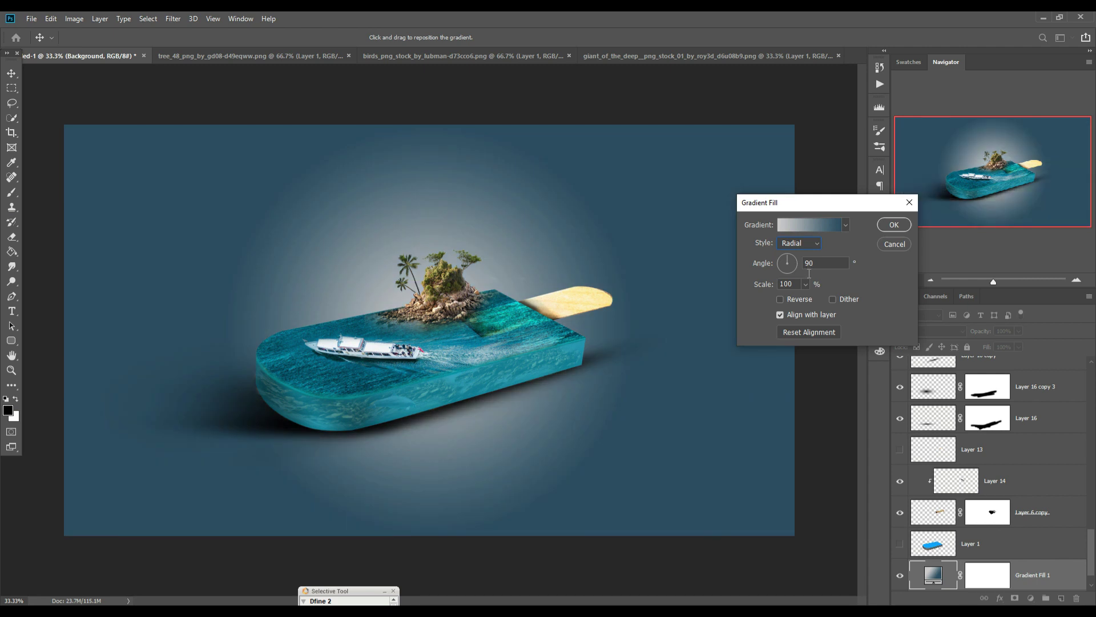
click(806, 287)
drag(806, 297, 808, 297)
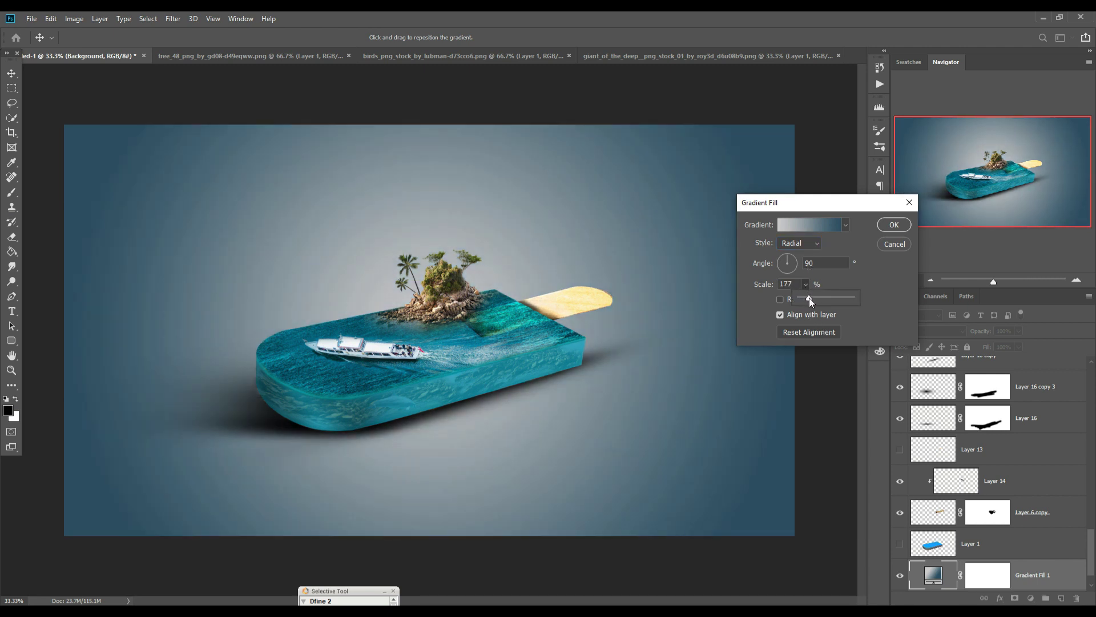
drag(810, 297, 811, 297)
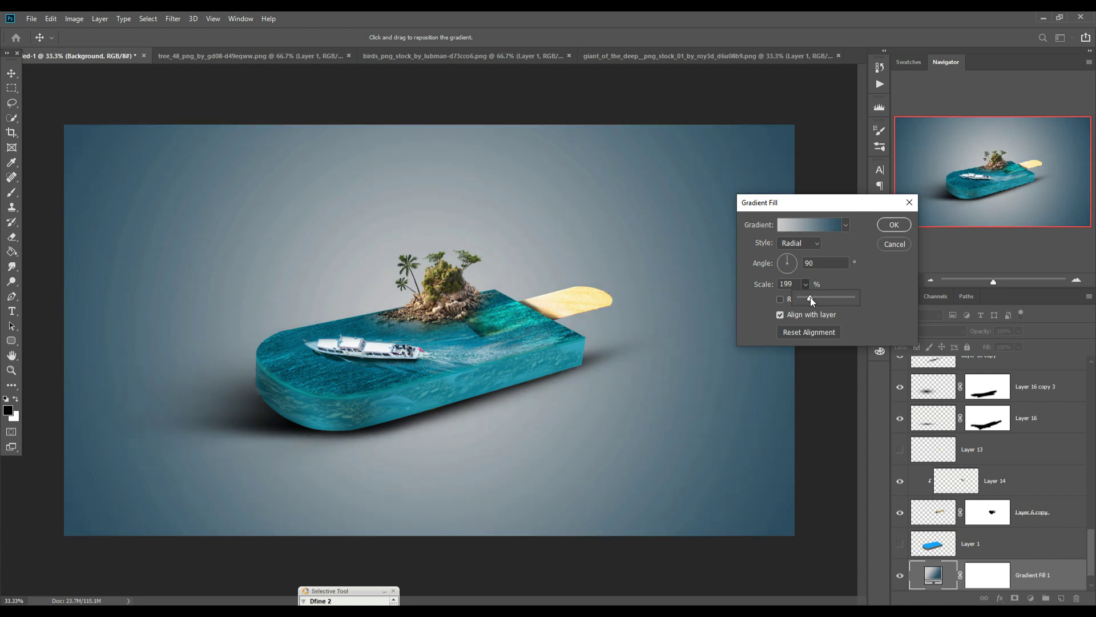
click(883, 227)
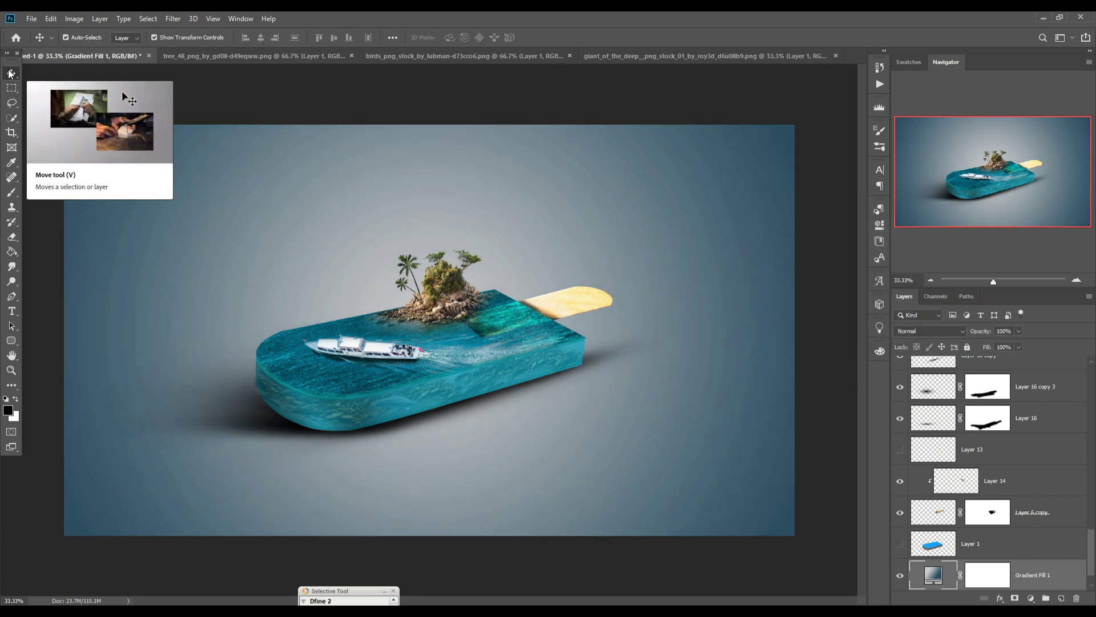
Step: Copy the octopus from the giant_of_the_deep file into the popsicle composite and minimize its source window
click(618, 57)
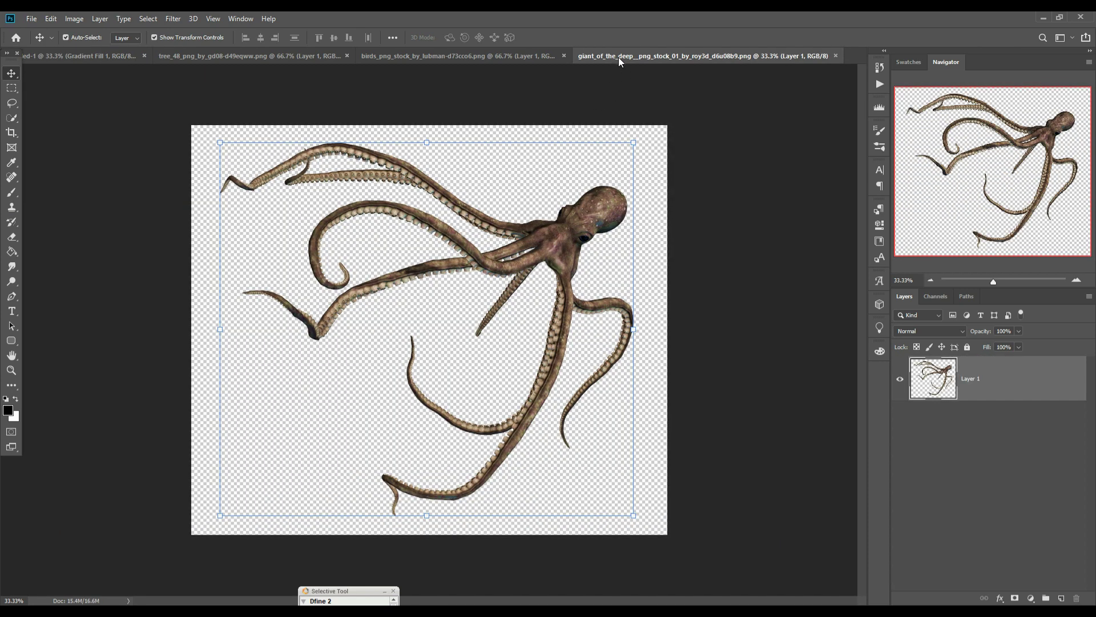
drag(627, 67, 625, 91)
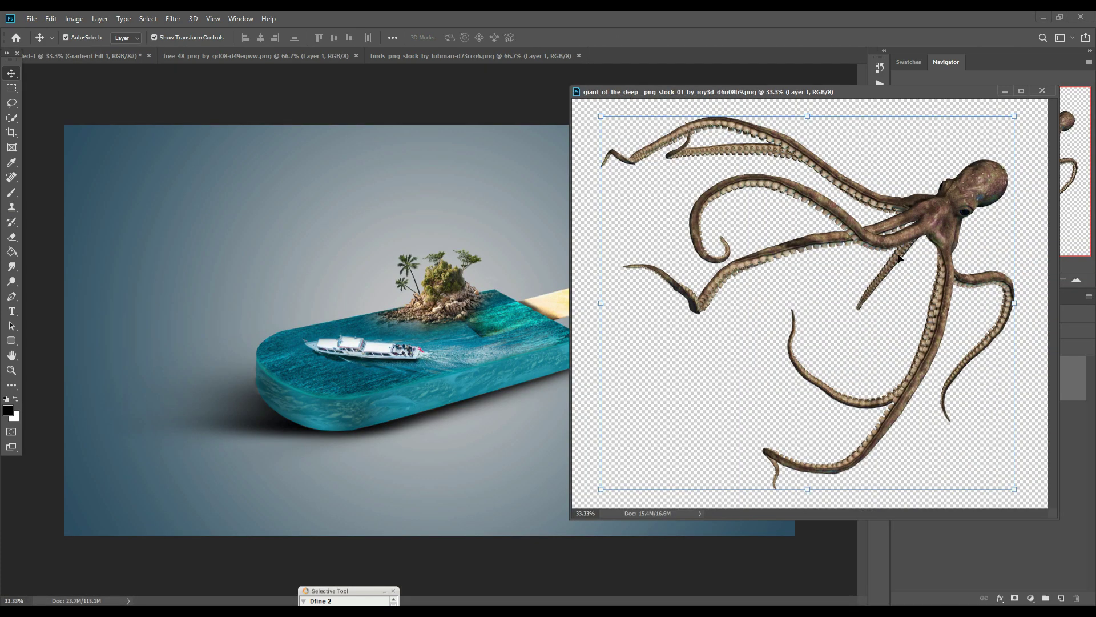
drag(913, 225, 539, 342)
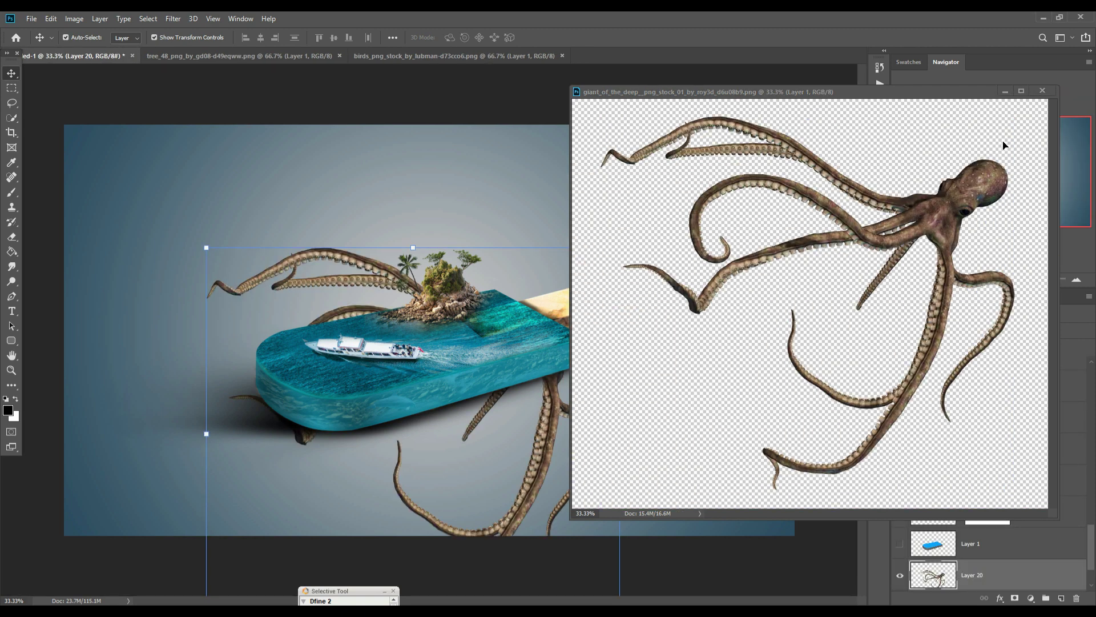
click(999, 103)
click(1006, 92)
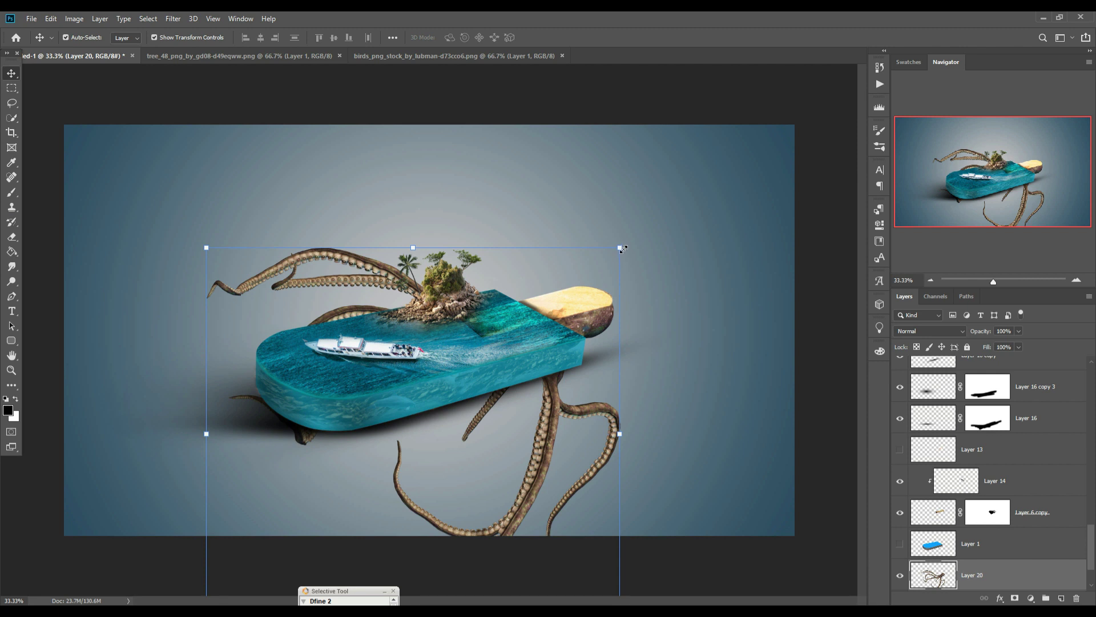
Step: Shrink the octopus, raise its layer directly above Layer 3, and scale it down again to 31.03% over the block's front side
drag(621, 248, 464, 332)
drag(1002, 566, 1008, 447)
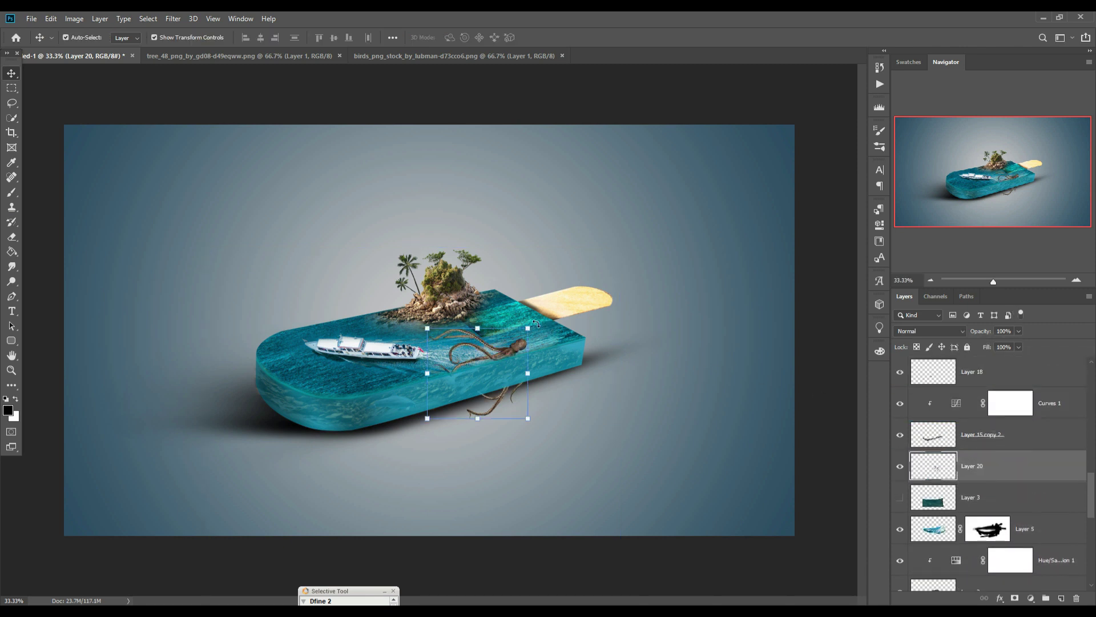
drag(528, 328, 489, 385)
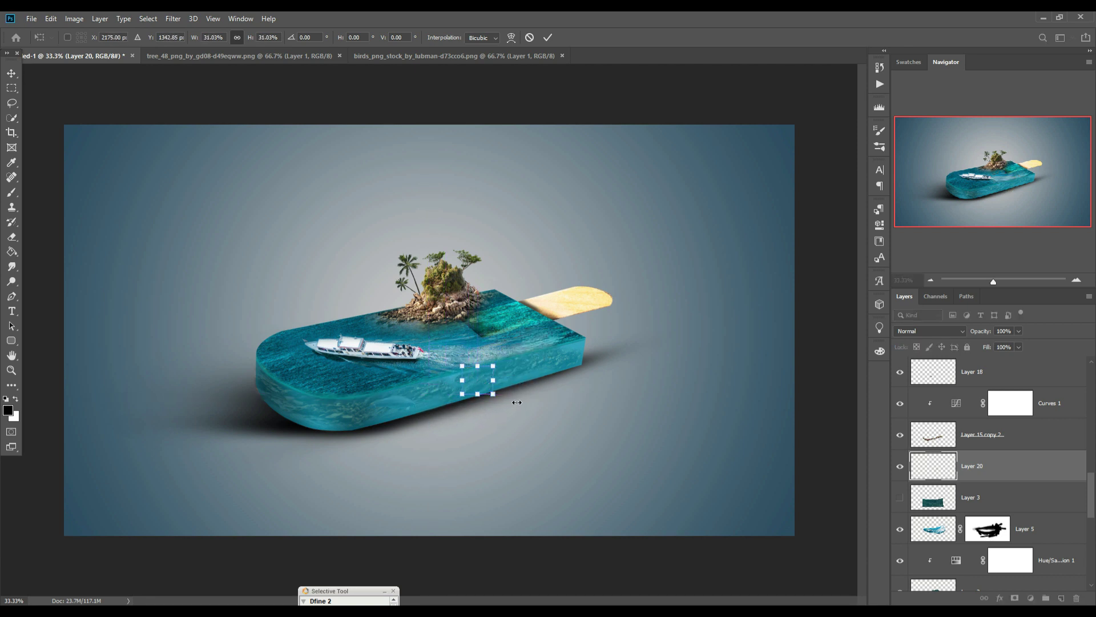
key(Return)
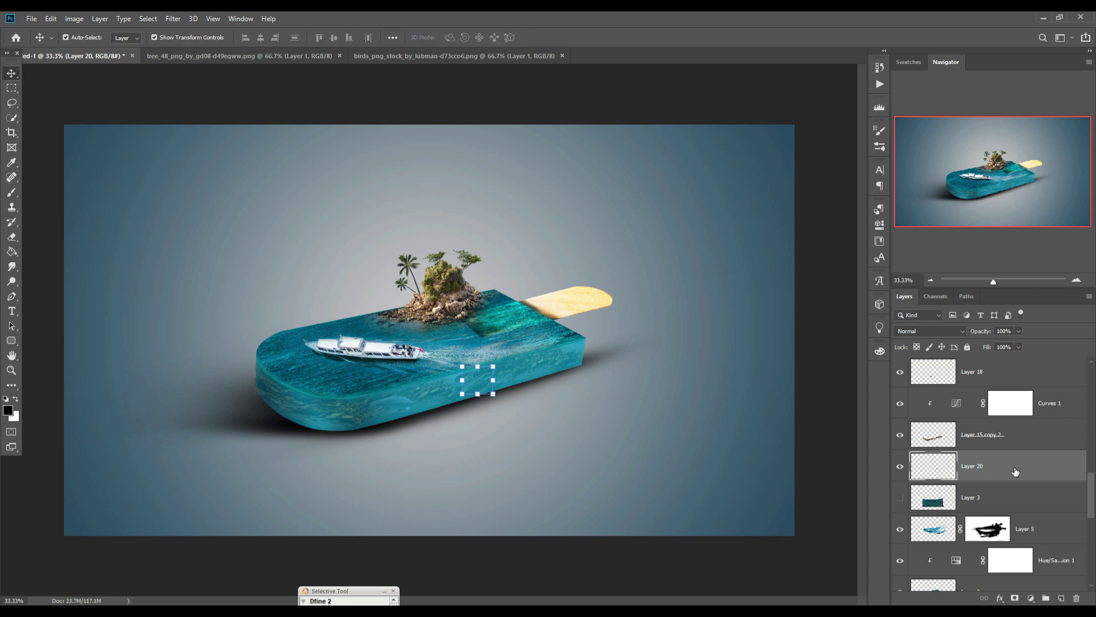
Step: Move Layer 20 directly above Layer 18 and flatten the octopus vertically within the block's underwater front side
drag(1016, 474, 1019, 390)
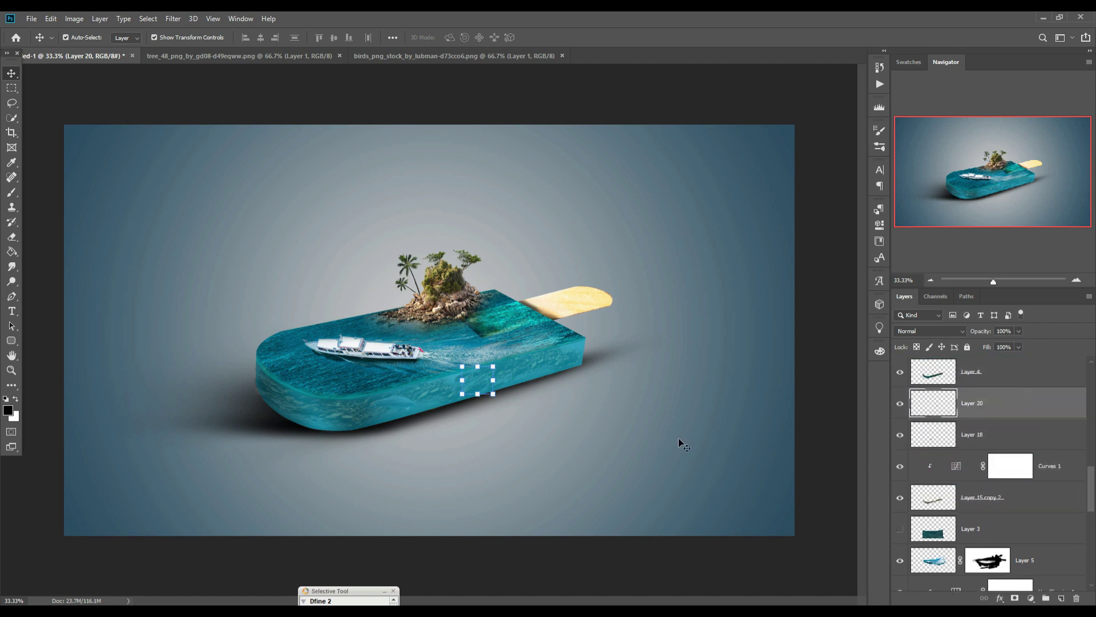
key(ctrl+plus)
key(ctrl+plus)
key(ctrl+plus)
key(ctrl+plus)
drag(721, 571, 511, 253)
drag(512, 386, 512, 375)
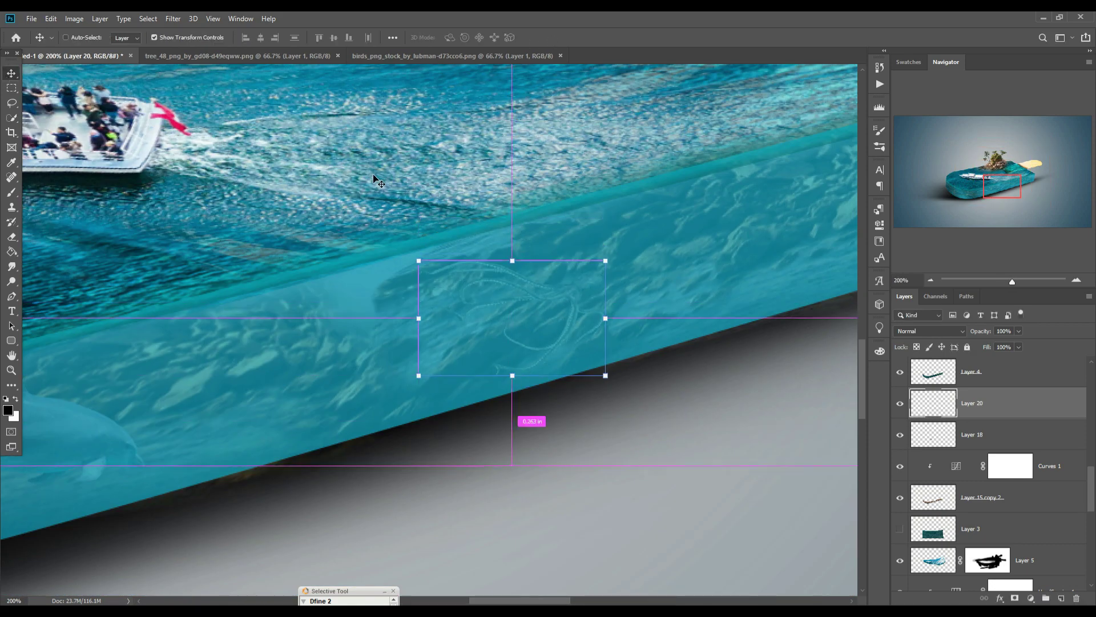
Step: Lasso the largest bird in the birds stock file and copy it into the composite above the popsicle's rounded end
key(ctrl+minus)
key(ctrl+minus)
key(ctrl+minus)
key(ctrl+minus)
click(453, 56)
click(11, 103)
mouse_move(447, 312)
mouse_down()
mouse_move(366, 445)
mouse_move(447, 377)
mouse_move(448, 320)
mouse_up()
key(v)
drag(402, 57, 405, 102)
mouse_move(489, 380)
mouse_down()
mouse_move(307, 291)
mouse_move(287, 223)
mouse_up()
right_click(997, 577)
click(983, 262)
click(915, 576)
Step: Lasso the uppermost bird in the birds file, copy it into the composite above the stick, and minimize the birds window
key(l)
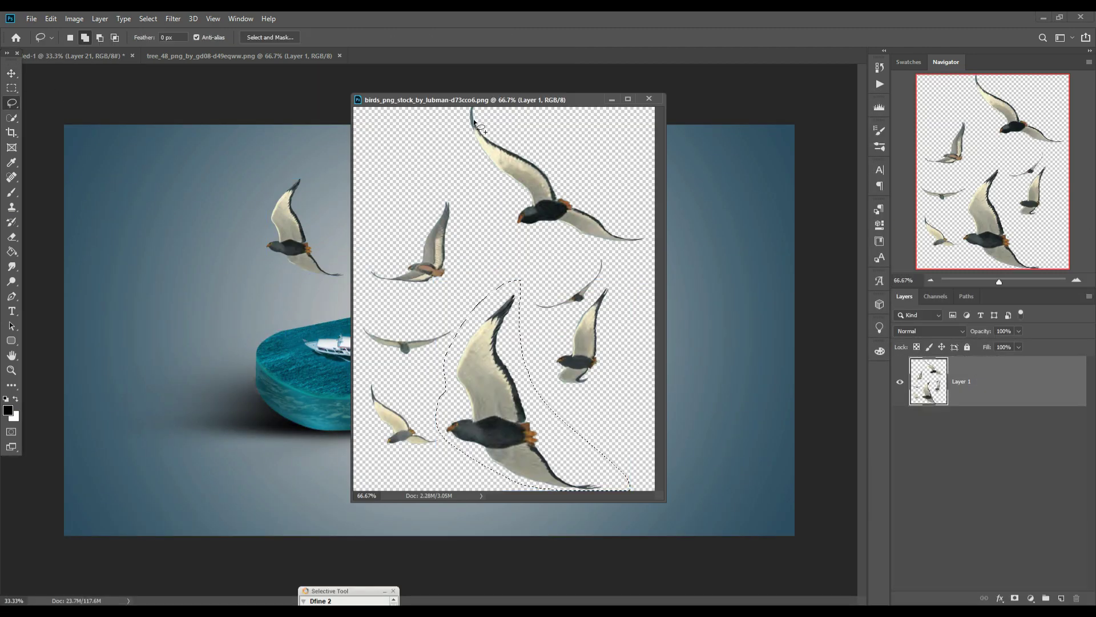
mouse_move(502, 116)
mouse_down()
mouse_move(549, 237)
mouse_move(500, 114)
mouse_move(461, 137)
mouse_up()
click(153, 19)
click(160, 42)
click(11, 73)
drag(456, 100, 729, 106)
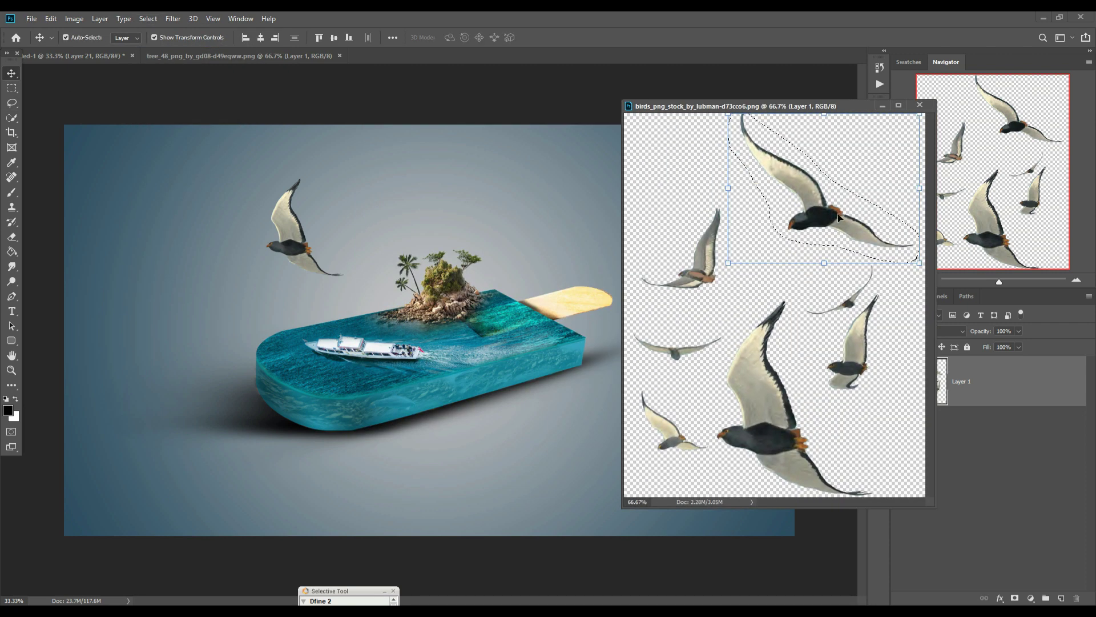
drag(823, 203, 600, 195)
click(884, 105)
Step: Scale the second bird to 86.12% and place it in the sky above the wooden stick
drag(648, 151, 640, 157)
drag(598, 195, 581, 200)
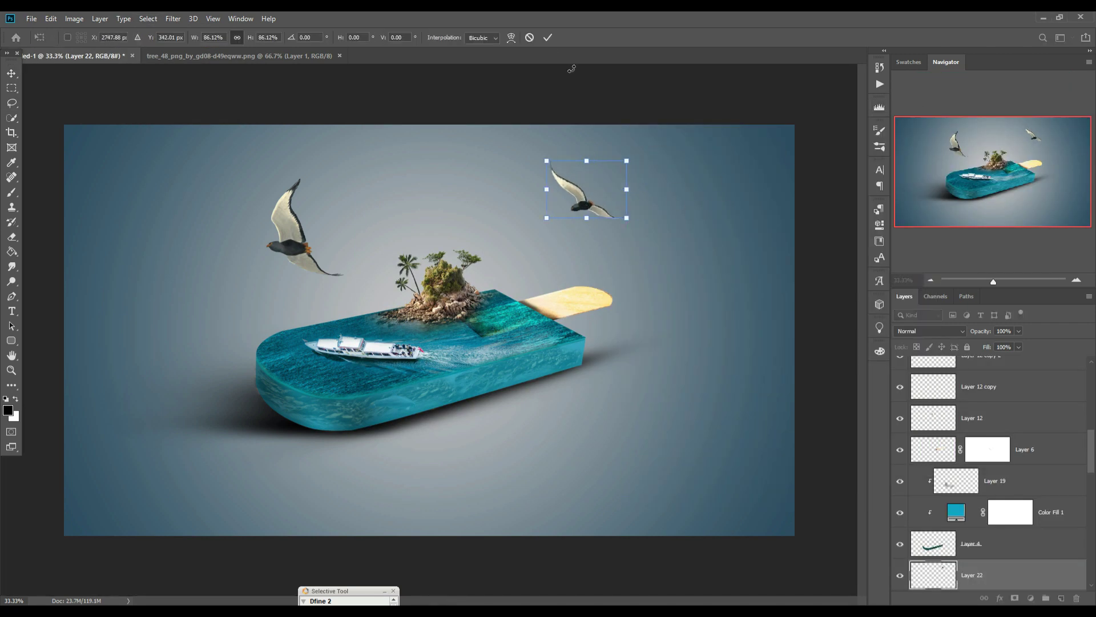
click(548, 38)
Step: Select the island's Layer 7 and choose a scattered-speck brush preset for painting foliage
click(445, 283)
click(11, 192)
click(83, 38)
click(21, 279)
click(85, 303)
click(634, 228)
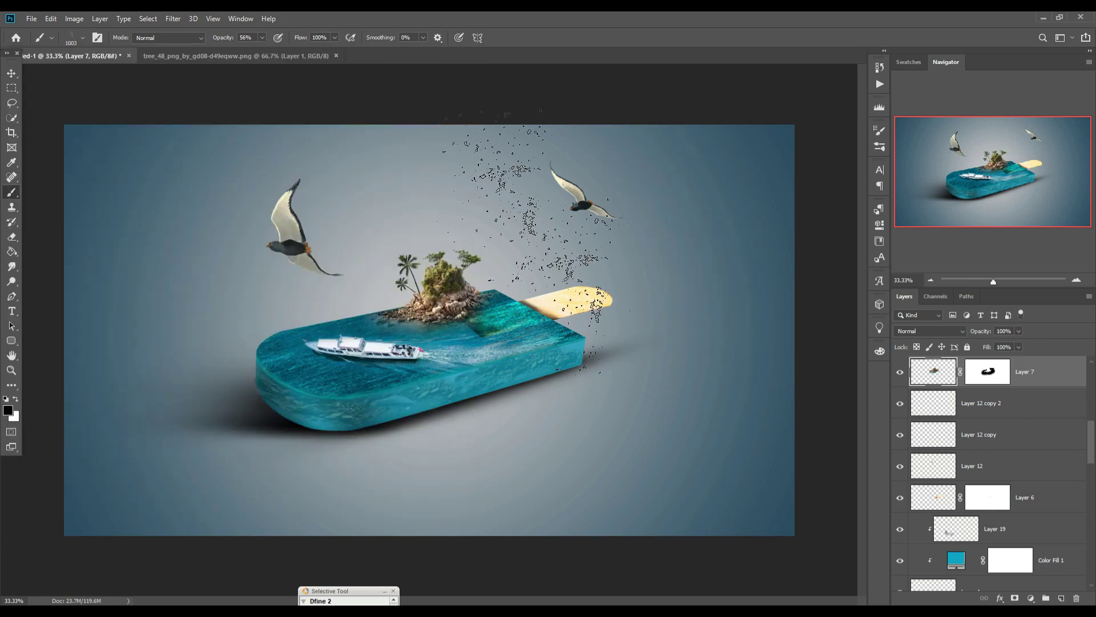
Step: Shrink the scatter brush to 45 px and dab it at the upper edge of the island's bushes
key(ctrl+plus)
key(ctrl+plus)
key(ctrl+plus)
key(ctrl+plus)
key(ctrl+plus)
drag(394, 103, 494, 457)
key(bracketleft)
key(bracketleft)
key(bracketleft)
key(bracketleft)
key(bracketleft)
key(bracketleft)
key(bracketleft)
key(bracketleft)
key(bracketleft)
key(bracketleft)
key(bracketleft)
key(bracketleft)
key(bracketleft)
key(bracketleft)
key(bracketleft)
key(bracketleft)
key(bracketleft)
key(bracketleft)
key(bracketleft)
click(532, 170)
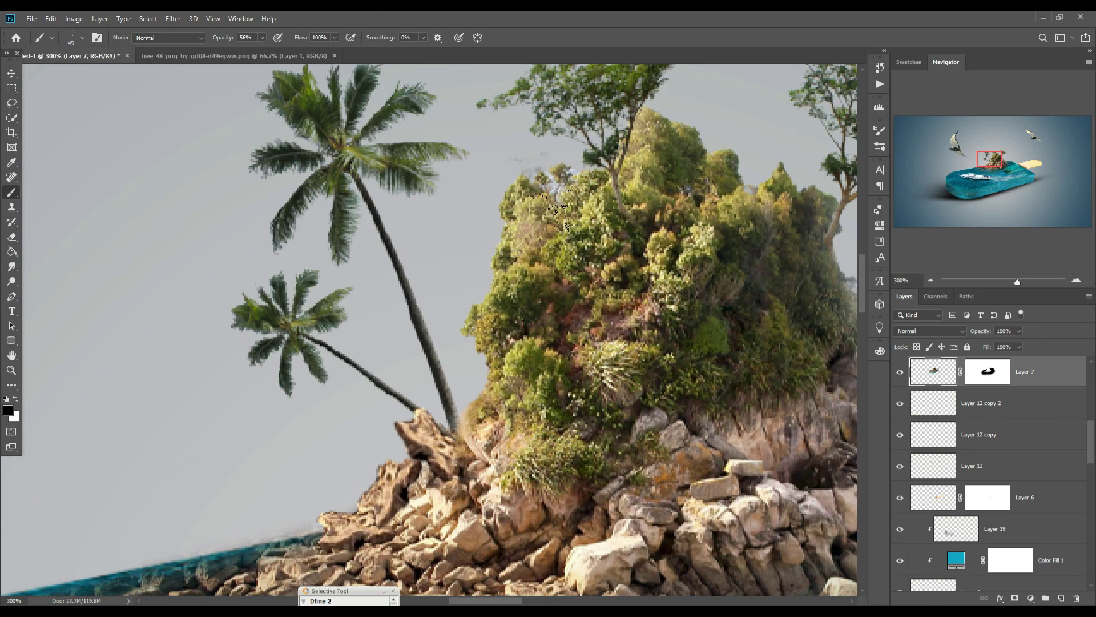
Step: Add a new layer above Layer 7 and dab yellow-green foliage at 100% opacity along the bushes' upper-left edge
key(ctrl+shift+alt+n)
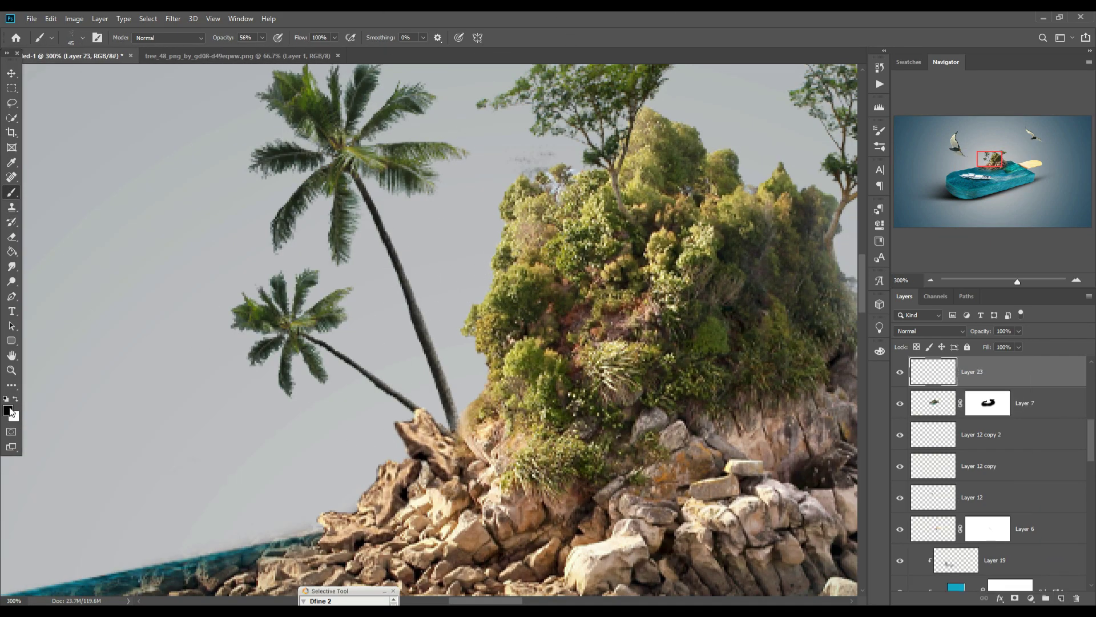
click(8, 409)
click(695, 350)
click(891, 297)
key(0)
click(578, 213)
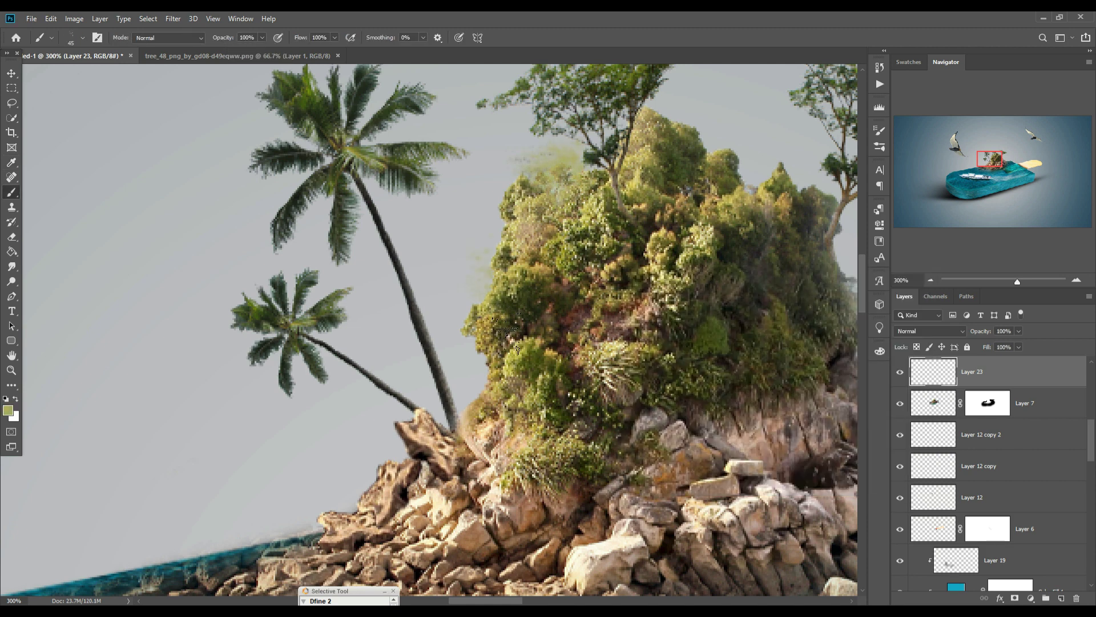
Step: Change the foreground colour to a dark olive green and dab foliage along the left edge of the island's bushes
click(8, 409)
click(719, 394)
click(891, 298)
click(485, 275)
click(477, 295)
click(495, 247)
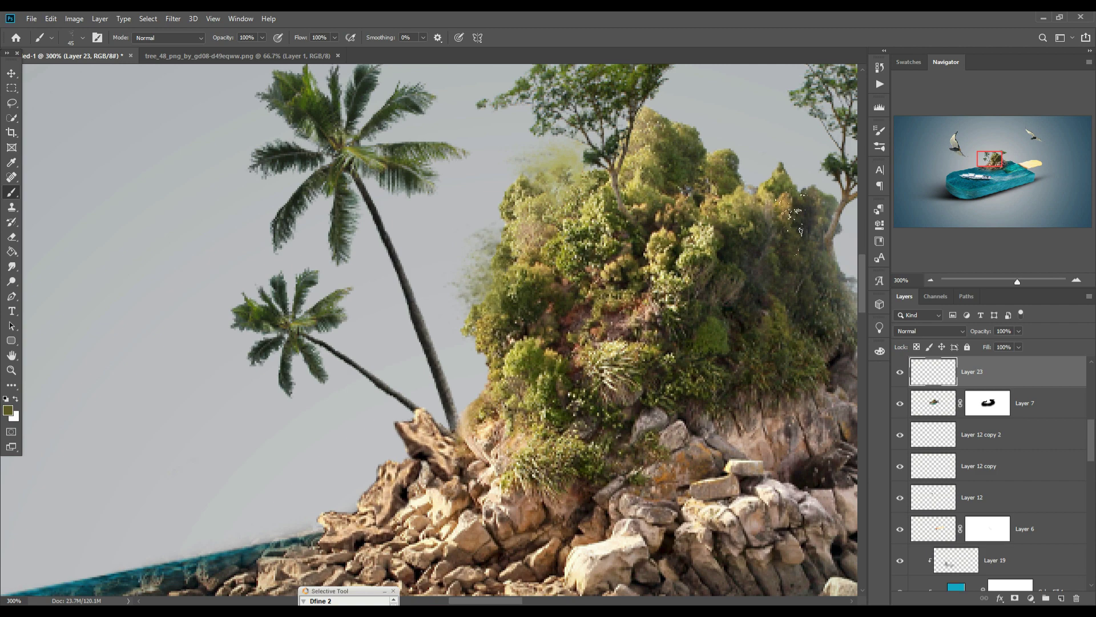
Step: Dab more dark olive foliage along the top and right edges of the island's bushes
click(760, 180)
click(711, 151)
click(684, 130)
click(662, 120)
drag(771, 199, 548, 170)
click(589, 155)
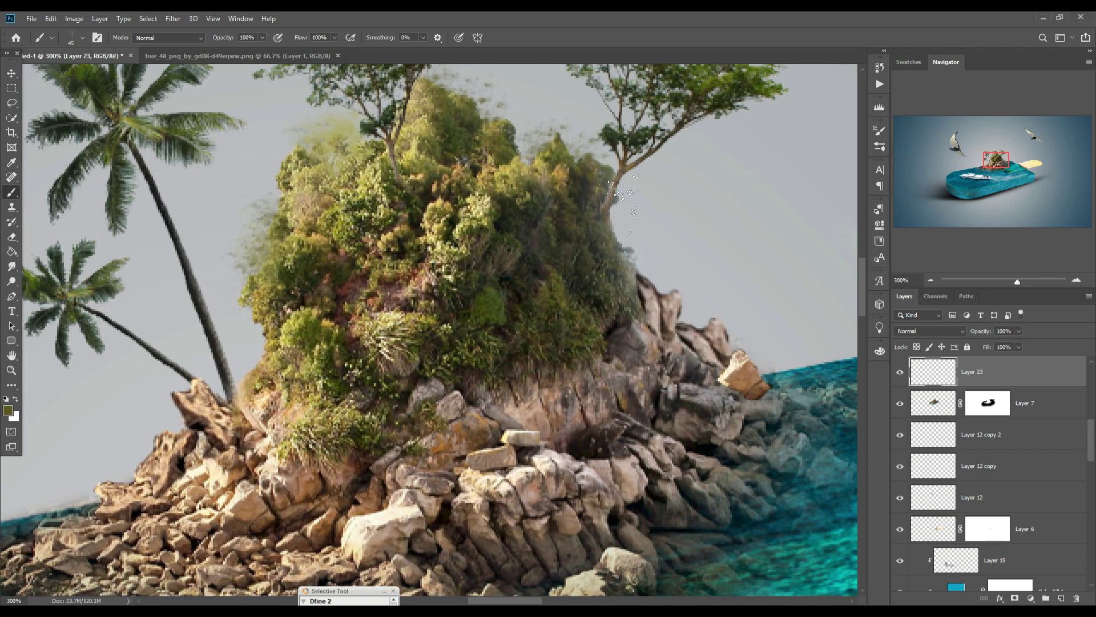
key(v)
key(ctrl+0)
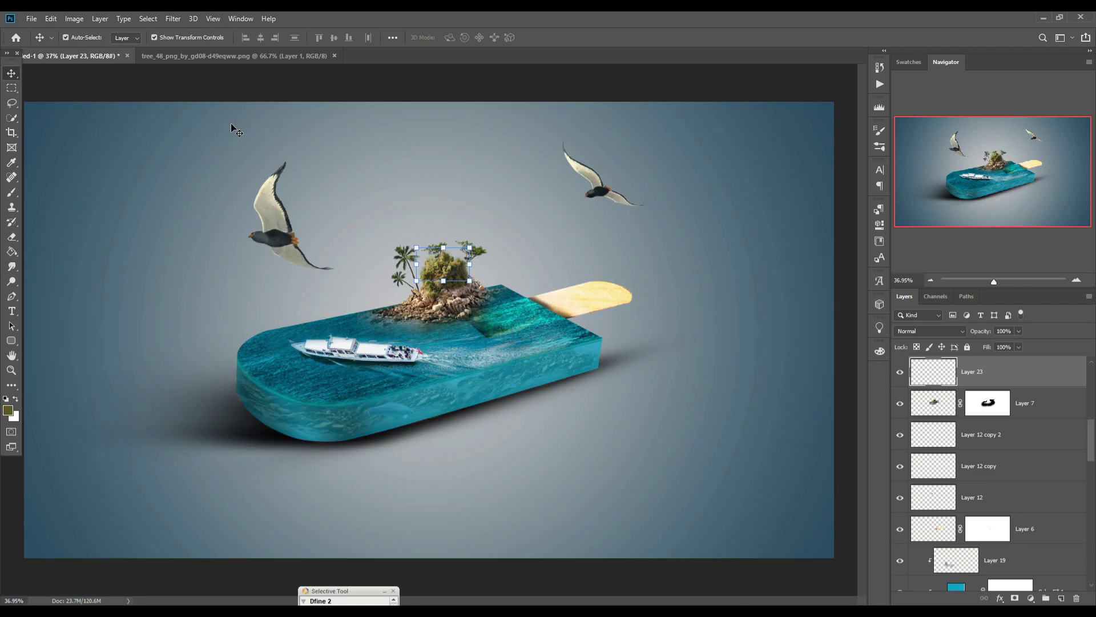
Step: Add a new layer above Layer 23 and set up the Cl8 cloud brush with white as the foreground colour
click(1062, 598)
key(b)
click(82, 38)
drag(453, 257, 451, 477)
click(323, 326)
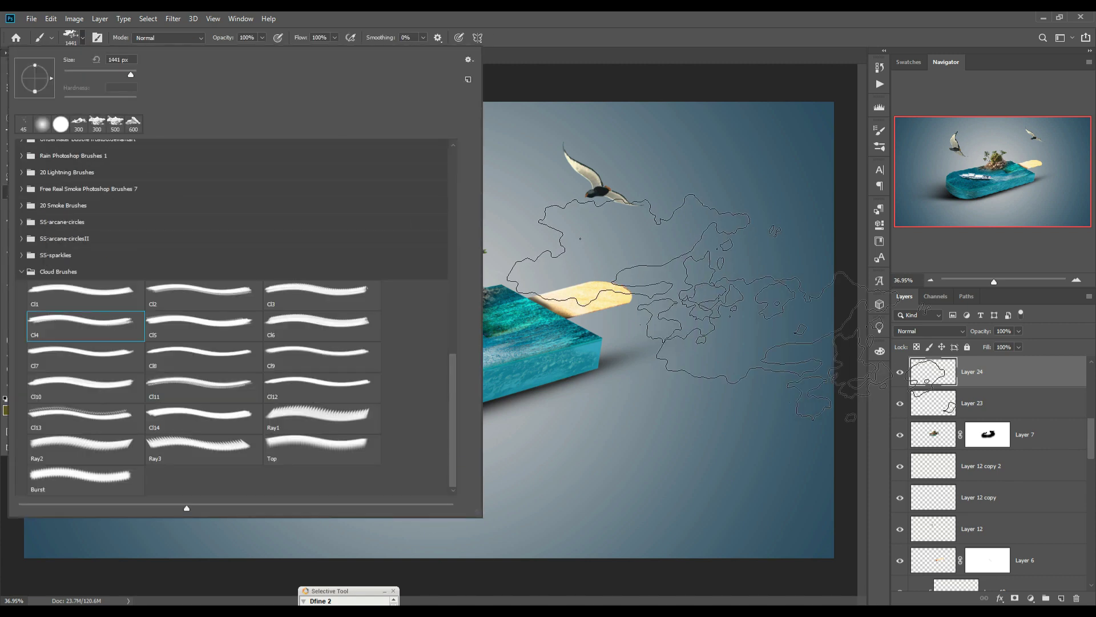
click(204, 356)
click(842, 320)
click(15, 399)
Step: Reduce the cloud brush size and stamp one large white cloud between the island and the right-hand bird
key([)
key([)
key([)
key([)
key([)
key([)
key([)
key([)
key([)
key([)
click(553, 232)
Step: Stamp five smaller white clouds around the island, beside the left bird and beyond the stick, reducing the brush to 175 px
key([)
key([)
key([)
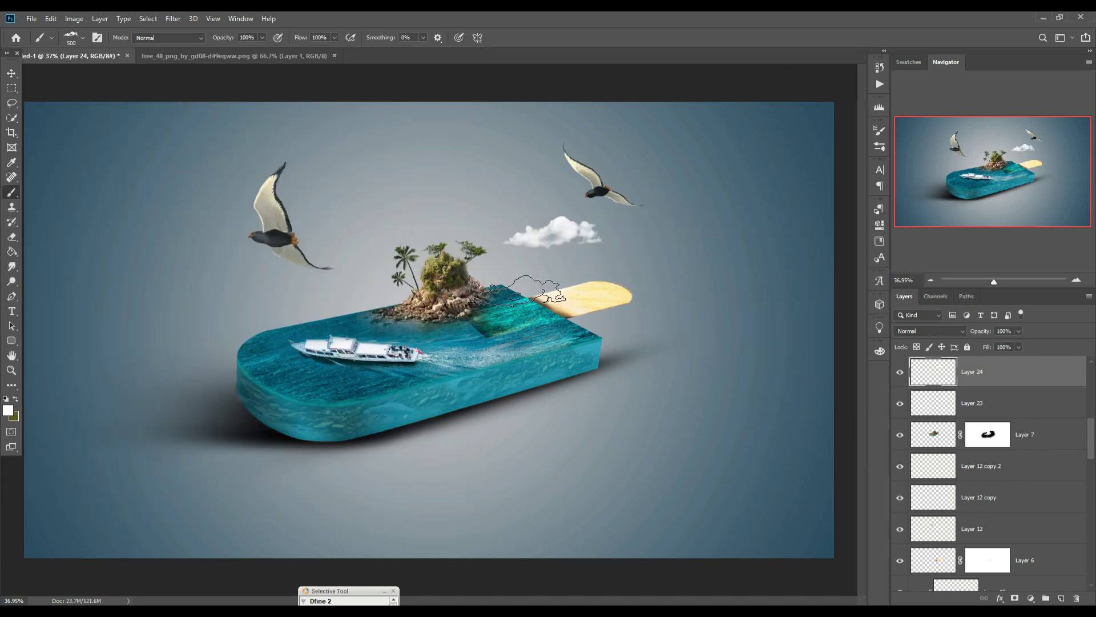
key([)
key([)
click(365, 284)
key([)
key([)
click(368, 220)
click(452, 229)
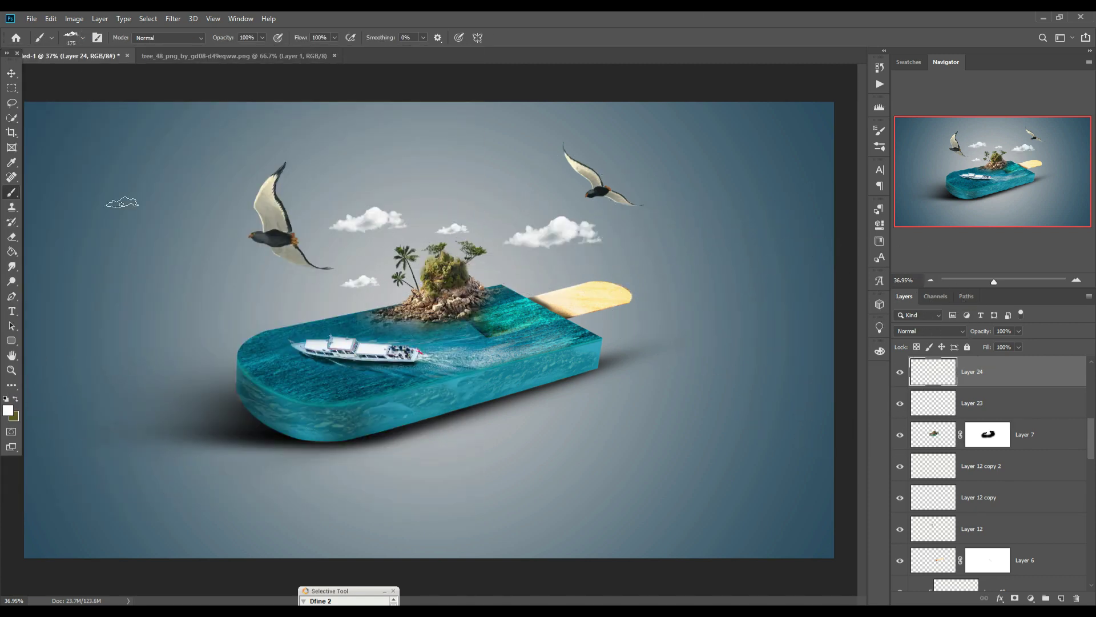
click(223, 258)
click(667, 251)
Step: Add a new layer above Color Fill 2 and enter the white text "3D ICECREAM" below the popsicle
key(v)
scroll(996, 463, up, 5)
key(ctrl+shift+alt+n)
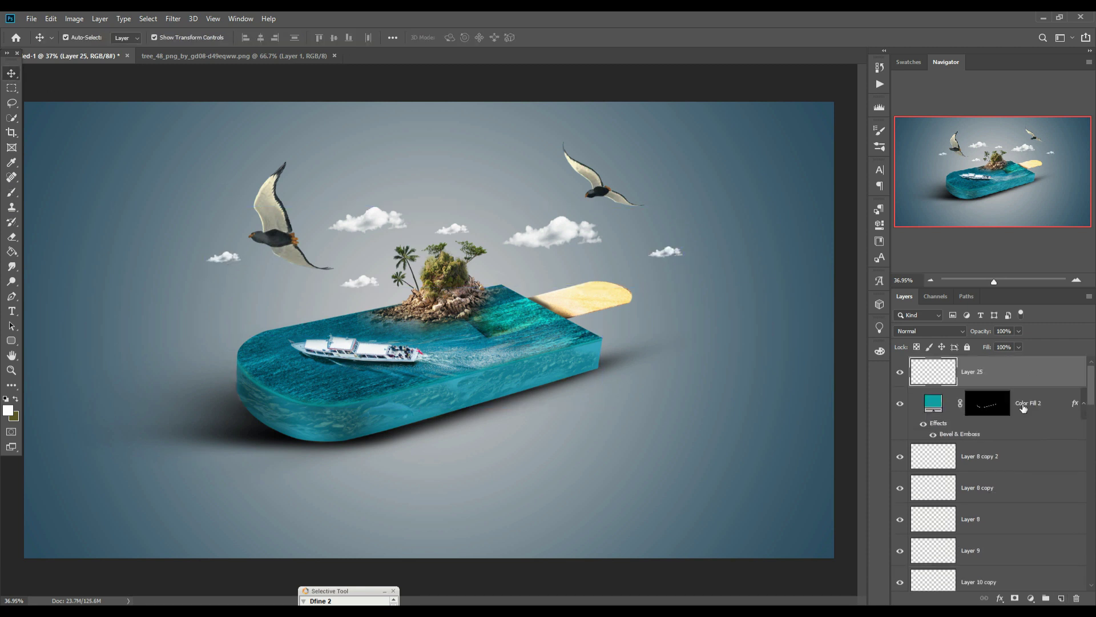
click(11, 311)
click(285, 484)
text(3)
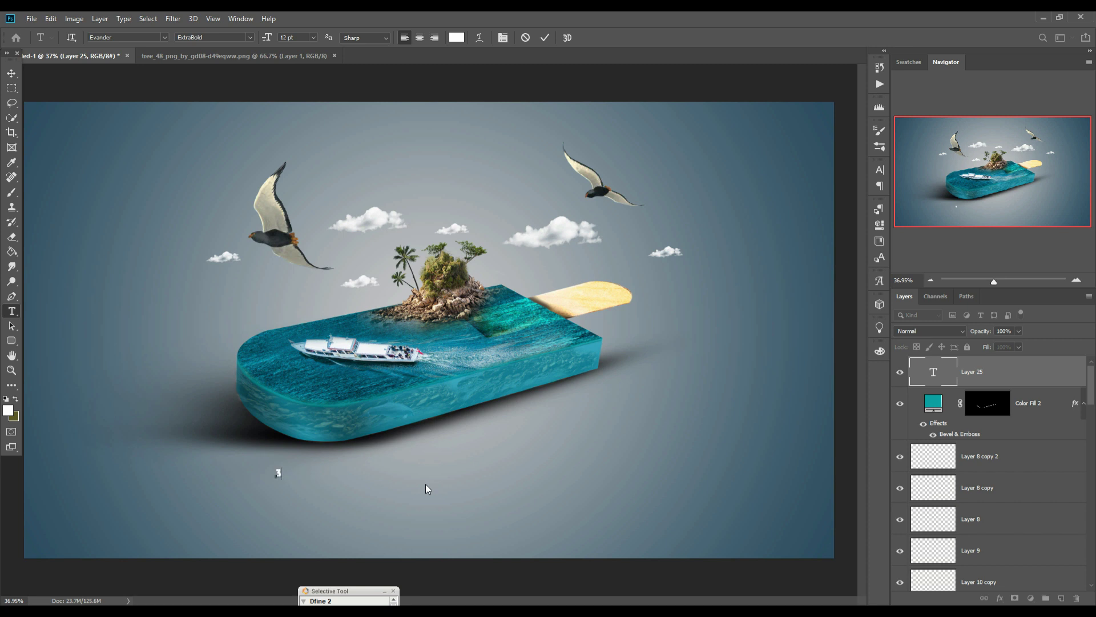
text(D ICECREAM)
key(ctrl+Return)
Step: Scale the title text to 410.20% and place it directly below the popsicle
key(ctrl+t)
drag(350, 468, 584, 430)
drag(454, 460, 424, 487)
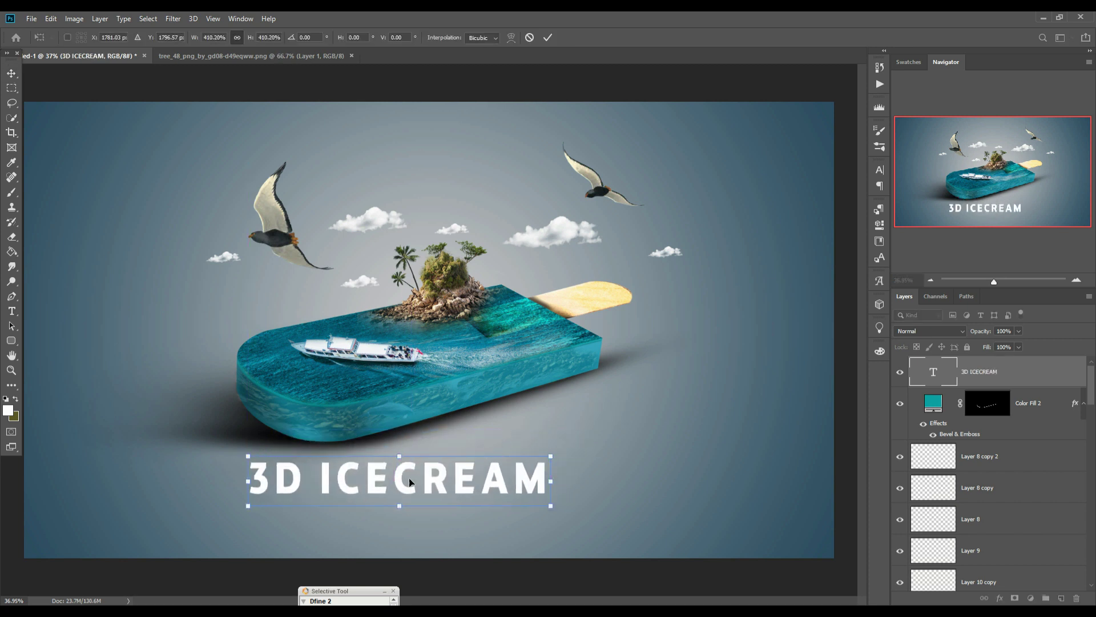
click(11, 206)
Step: Change the title wording to "3D ICE CREAM" and set its font to Drum N Bass
click(11, 311)
click(397, 485)
click(11, 73)
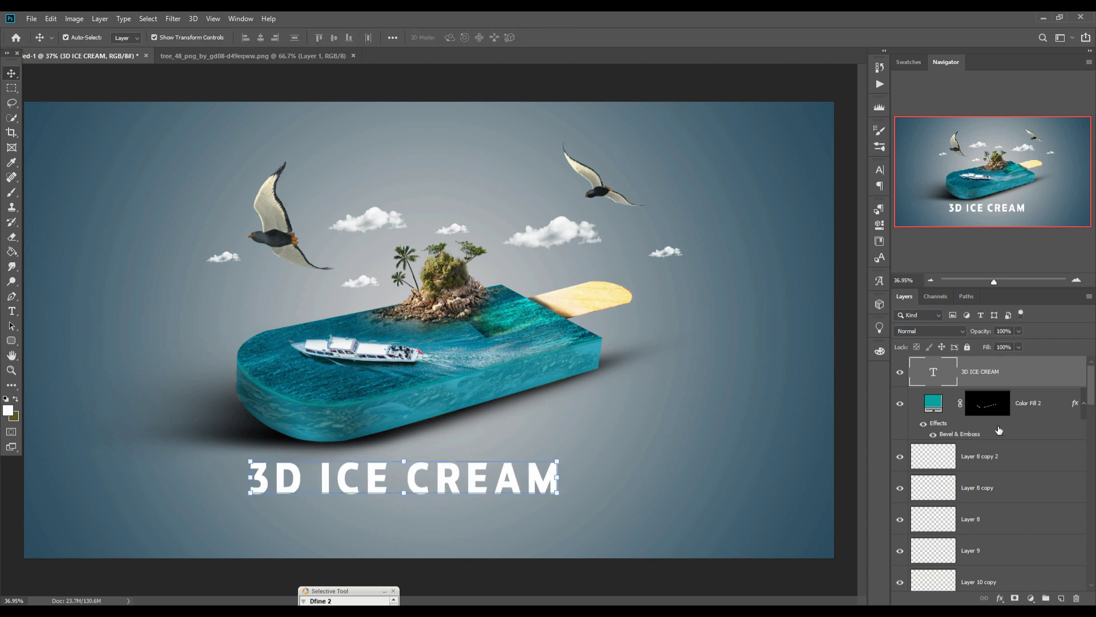
click(879, 170)
click(811, 186)
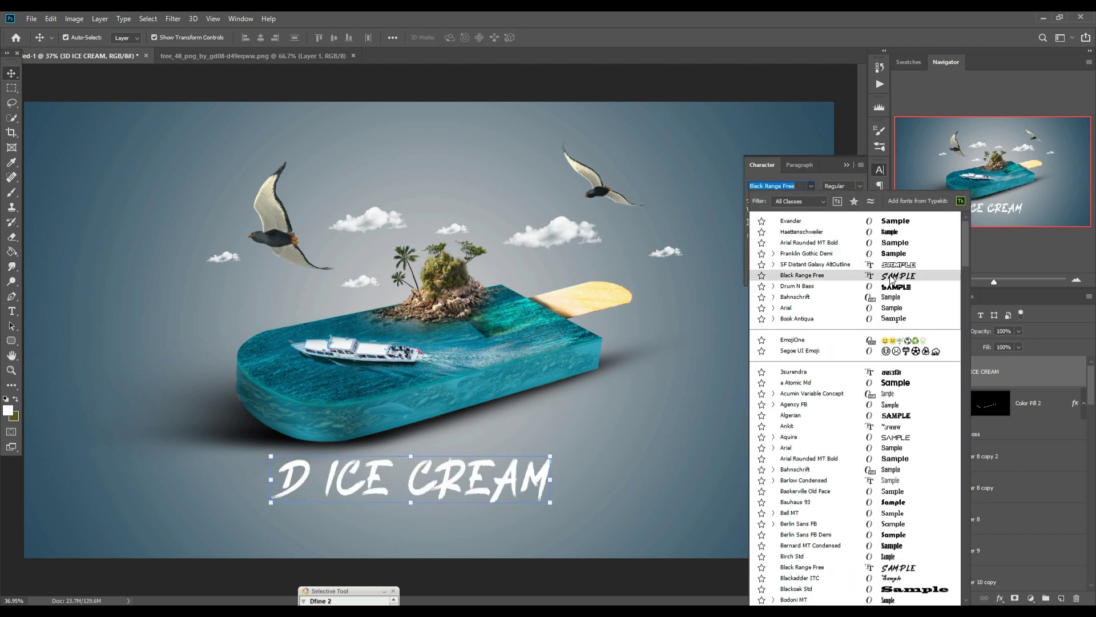
click(892, 288)
Step: Add the text "PHOTOSHOP" beneath the title and set it in Evander ExtraBold with a tracking of 2500
click(11, 312)
click(251, 525)
text(PHOTOSHOP)
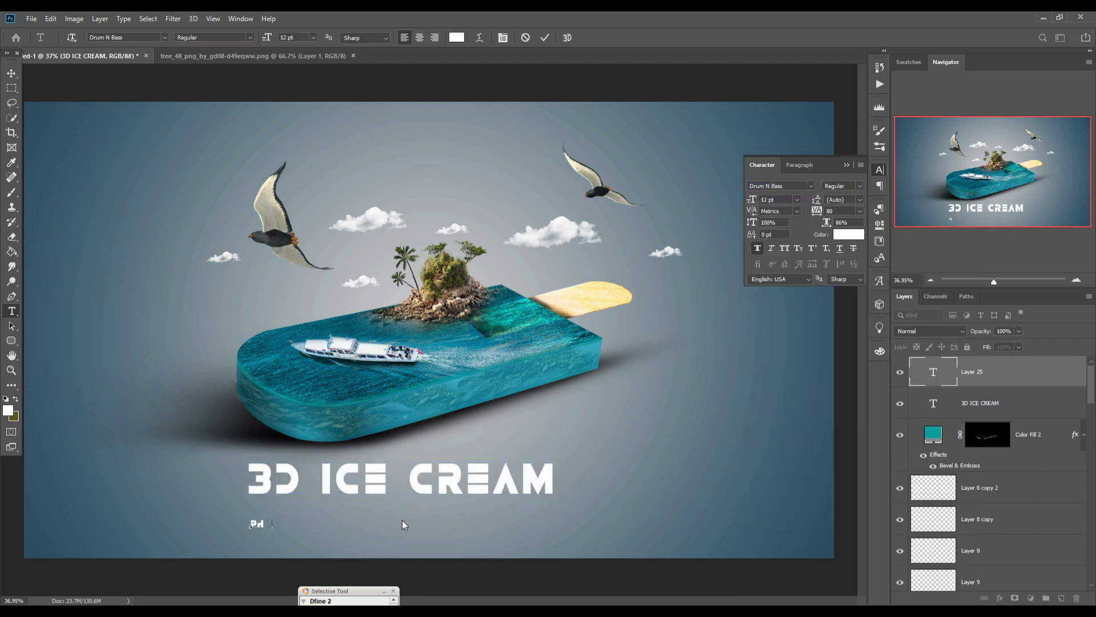
key(ctrl+a)
click(811, 187)
click(889, 232)
drag(820, 212, 893, 222)
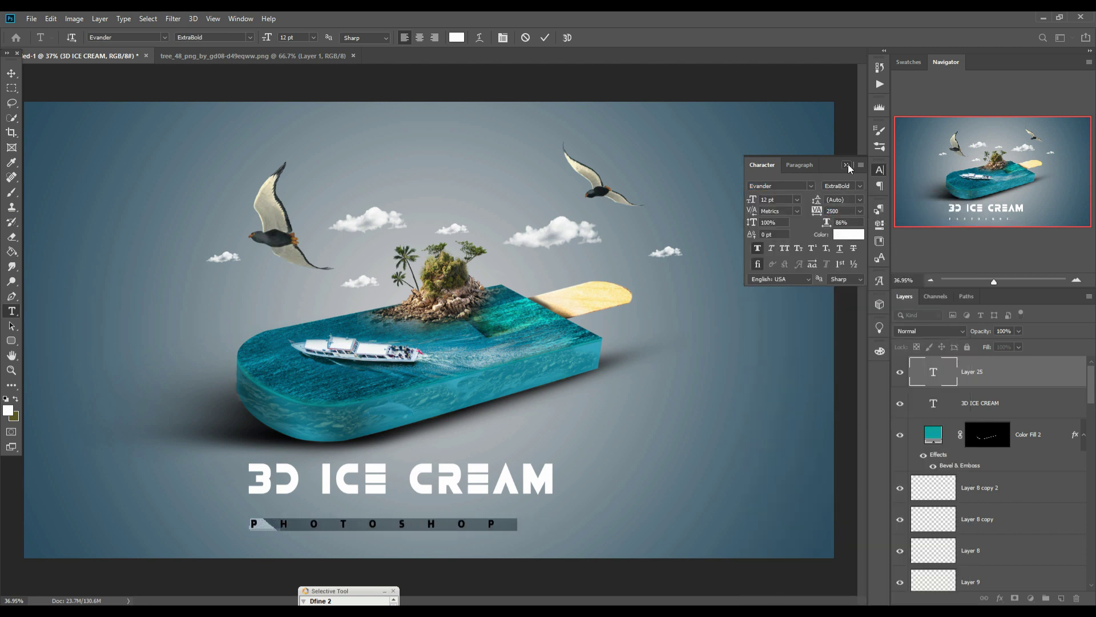
Step: Position the "PHOTOSHOP" text directly beneath the title and stretch it to match the width of "3D ICE CREAM"
click(847, 165)
click(11, 74)
drag(498, 520, 506, 508)
drag(328, 520, 352, 515)
key(ctrl+plus)
drag(242, 523, 344, 436)
drag(748, 497, 746, 497)
drag(268, 496, 290, 495)
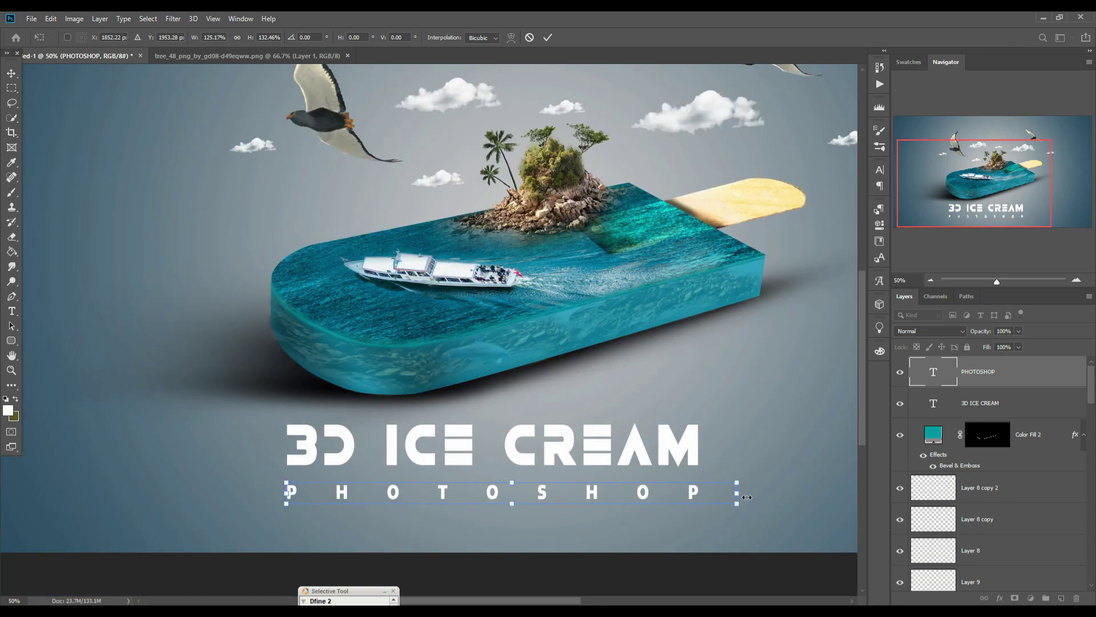
drag(744, 498, 747, 499)
key(Return)
key(ctrl+minus)
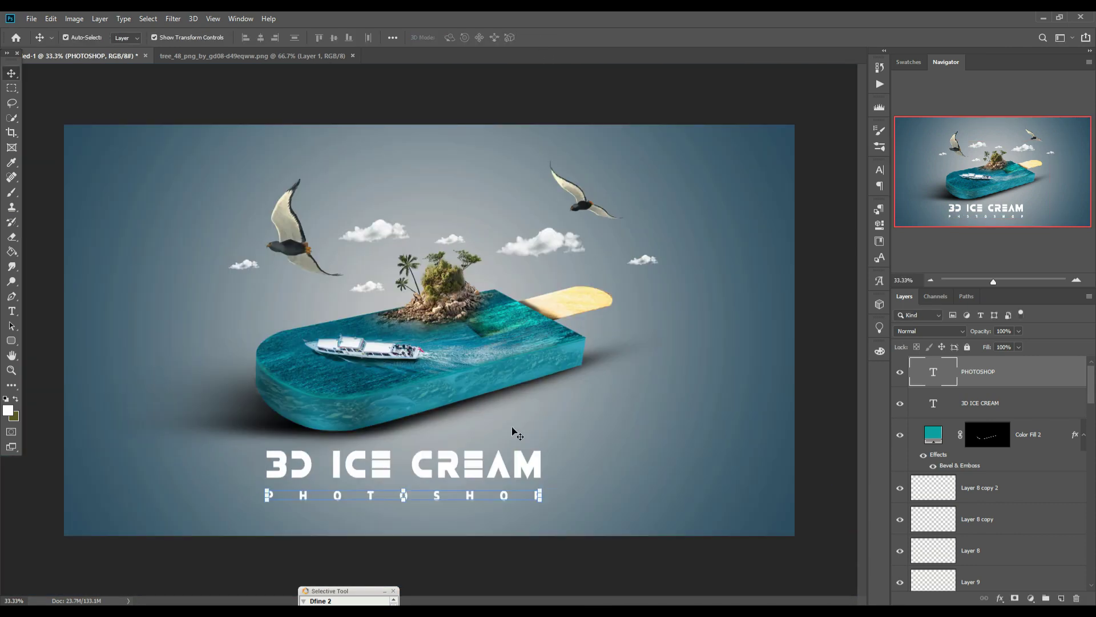
Step: Stamp all visible layers into a new top layer and convert it to a smart object
key(ctrl+shift+alt+e)
click(173, 19)
click(194, 47)
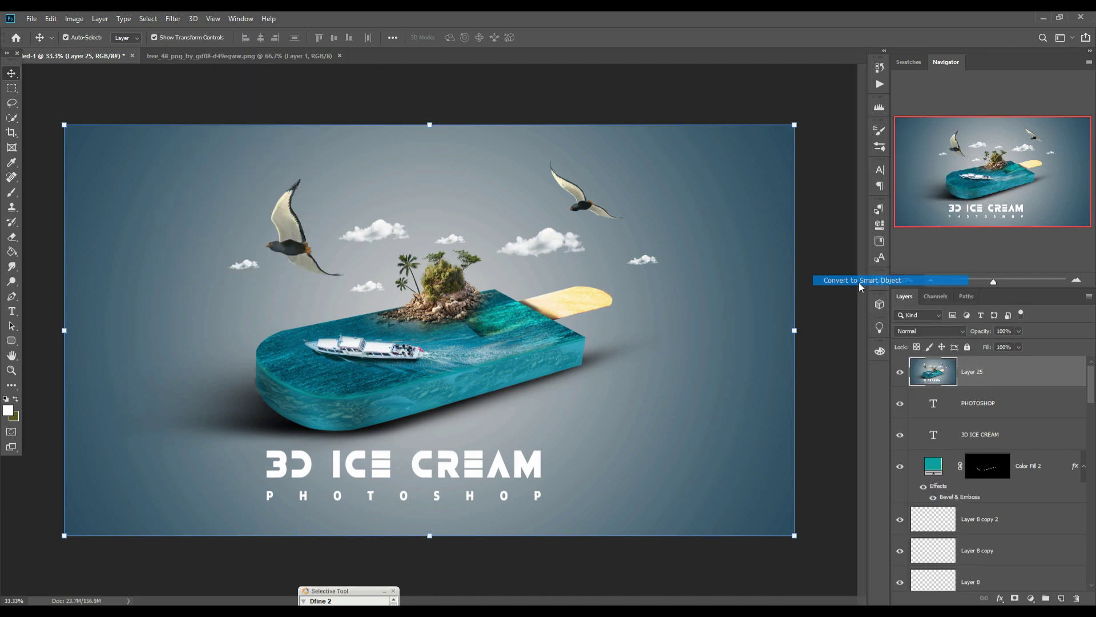
Step: Start a Camera Raw filter on the stamped layer and shift the hue of Aquas to +36 and Blues to -21
click(173, 18)
click(194, 84)
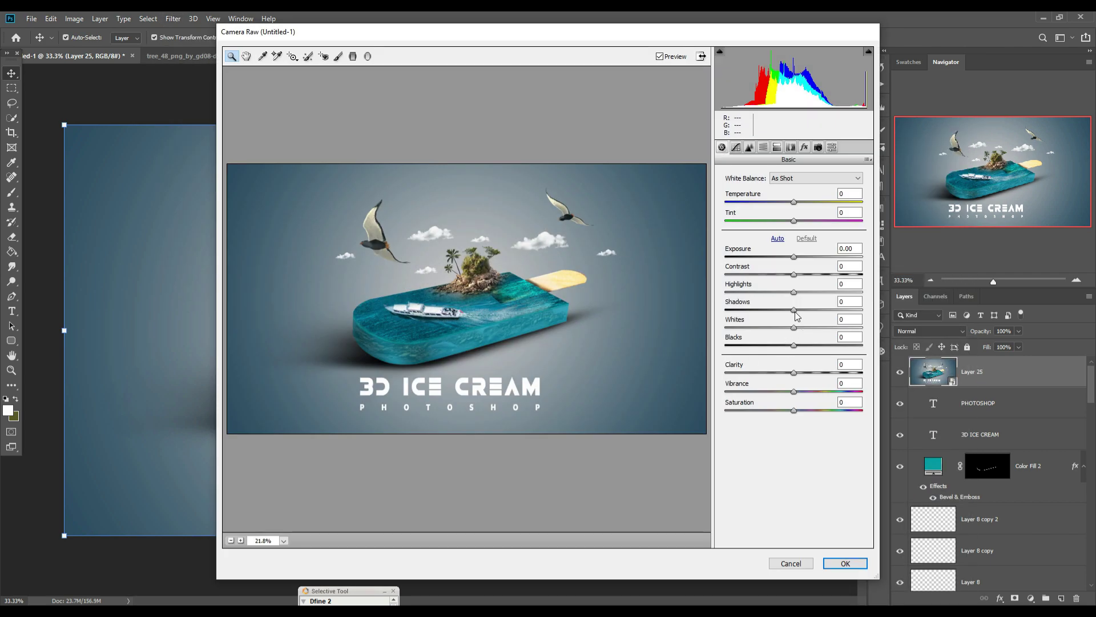
click(763, 147)
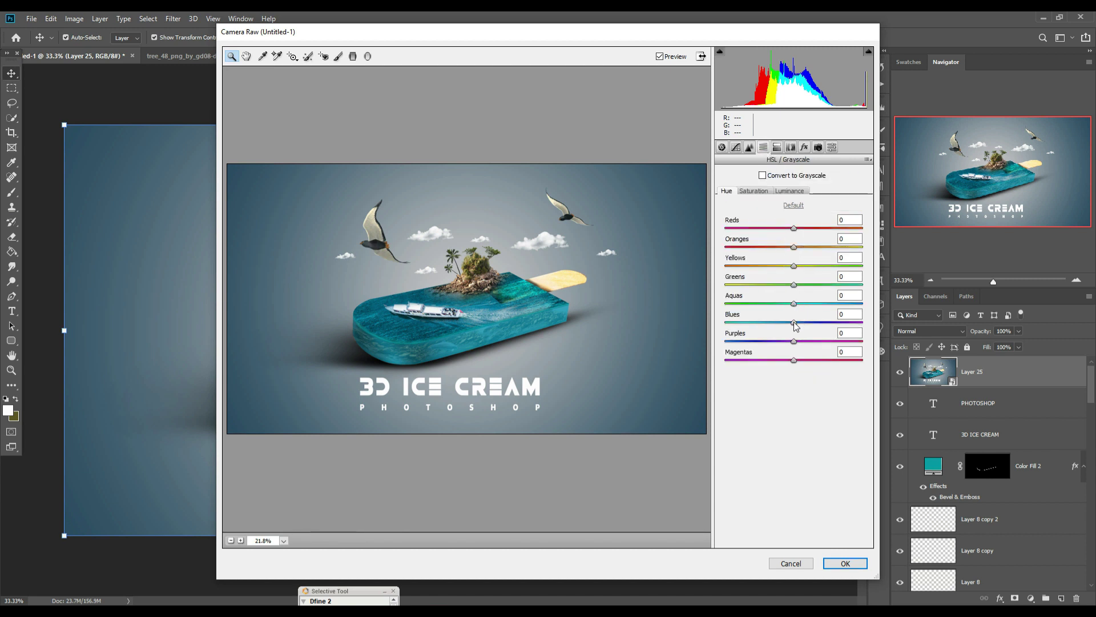
drag(795, 326, 817, 303)
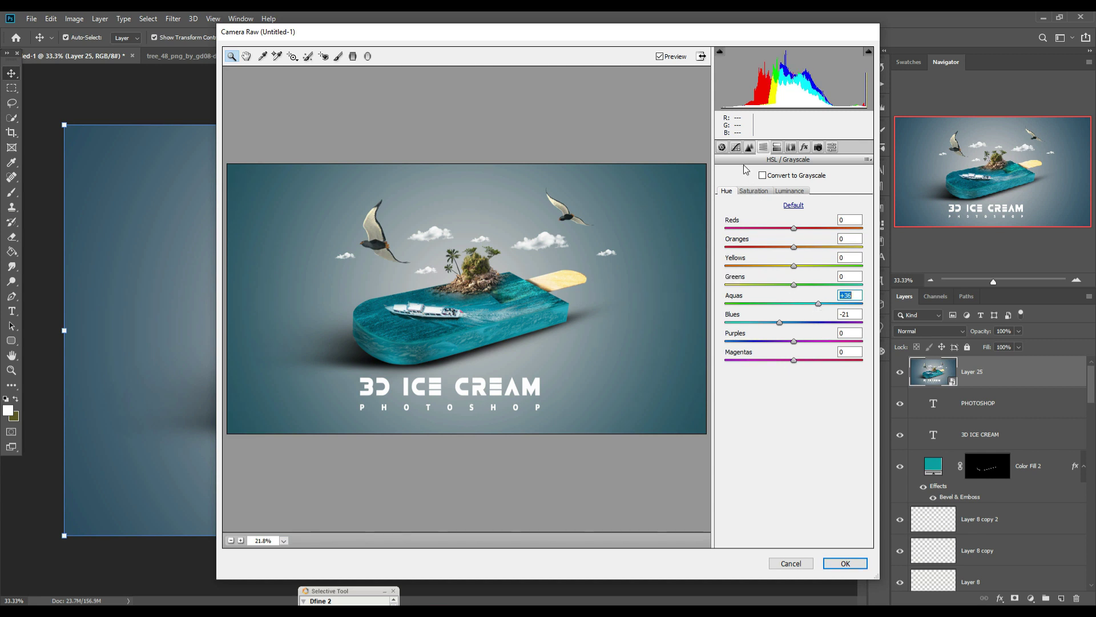
Step: Set the Camera Raw sharpening amount to 65 and apply the filter to the stamped layer
click(750, 148)
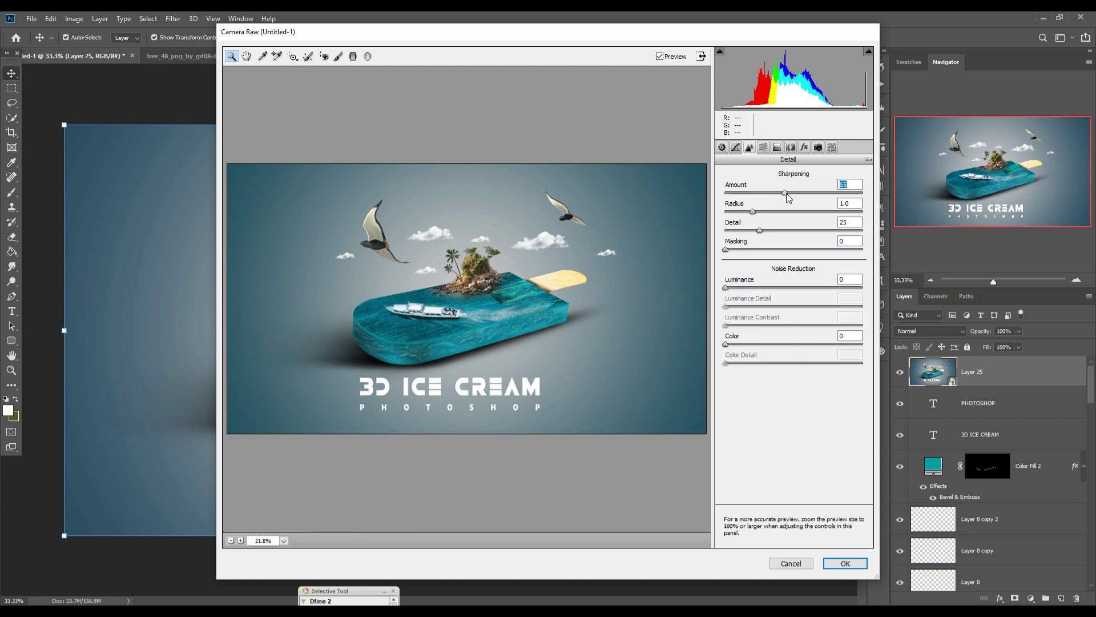
click(722, 148)
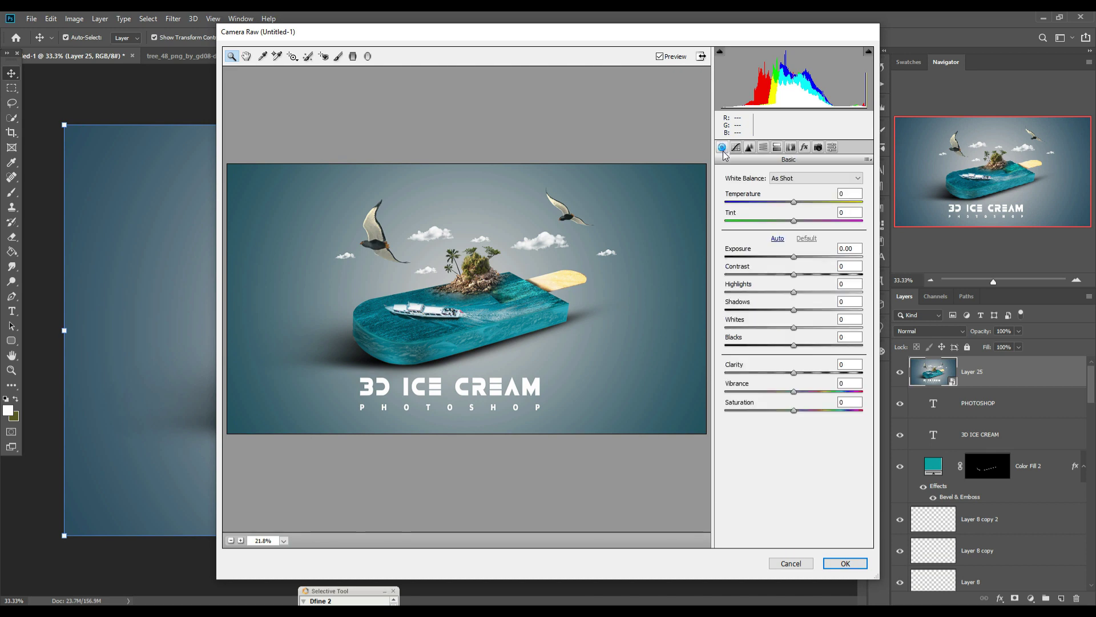
click(843, 563)
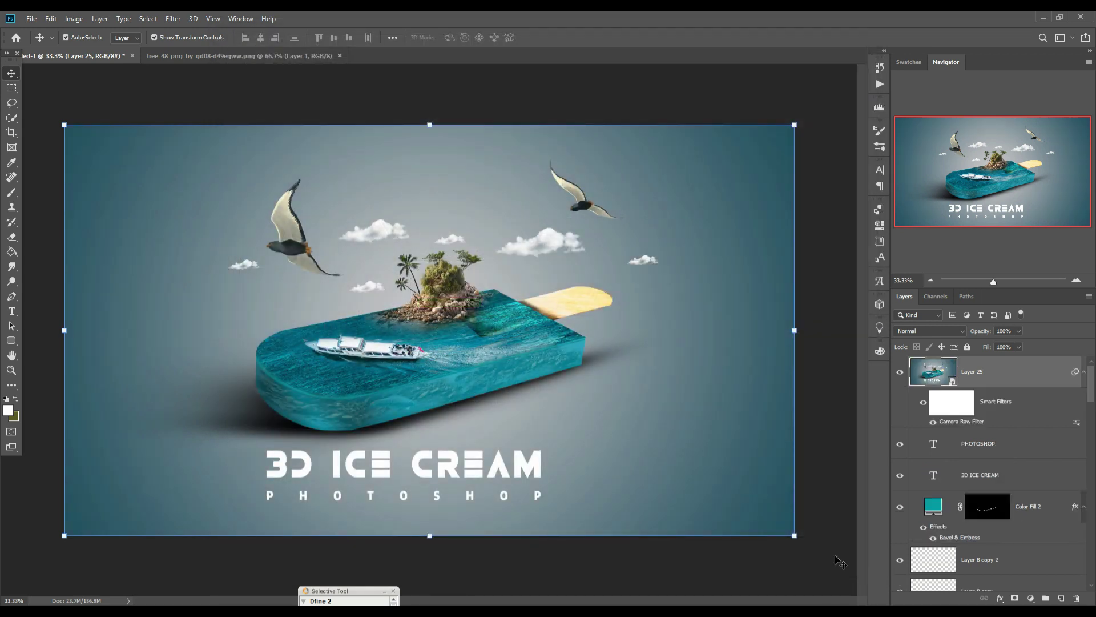